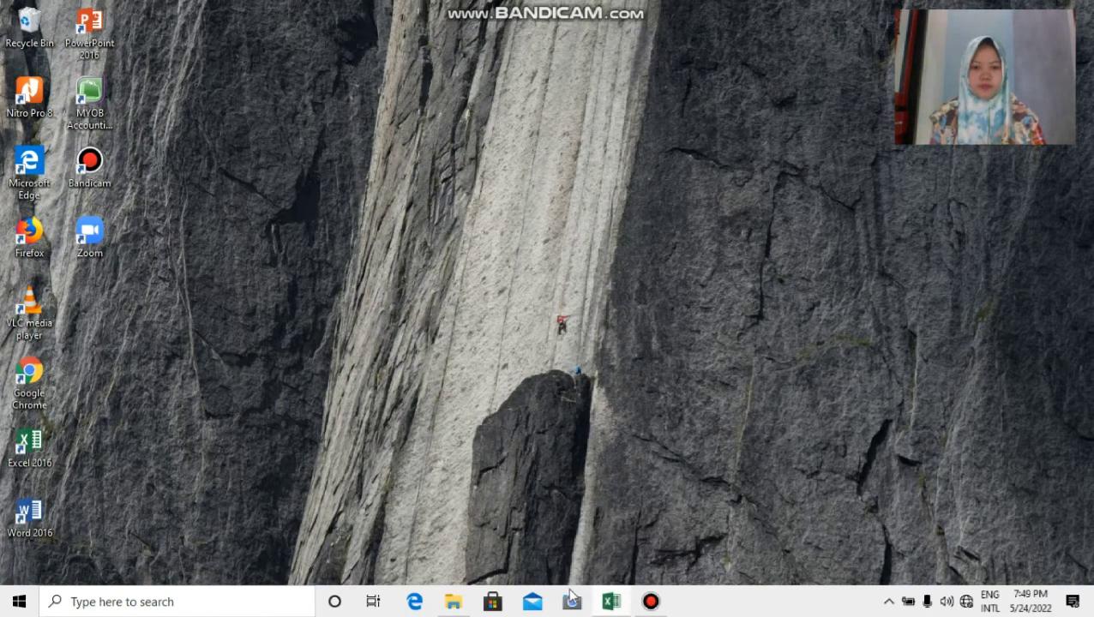
# Switch to the Excel workbook and fill Mesin A's year 1 cash inflow from C5 down to C10
pyautogui.click(610, 602)
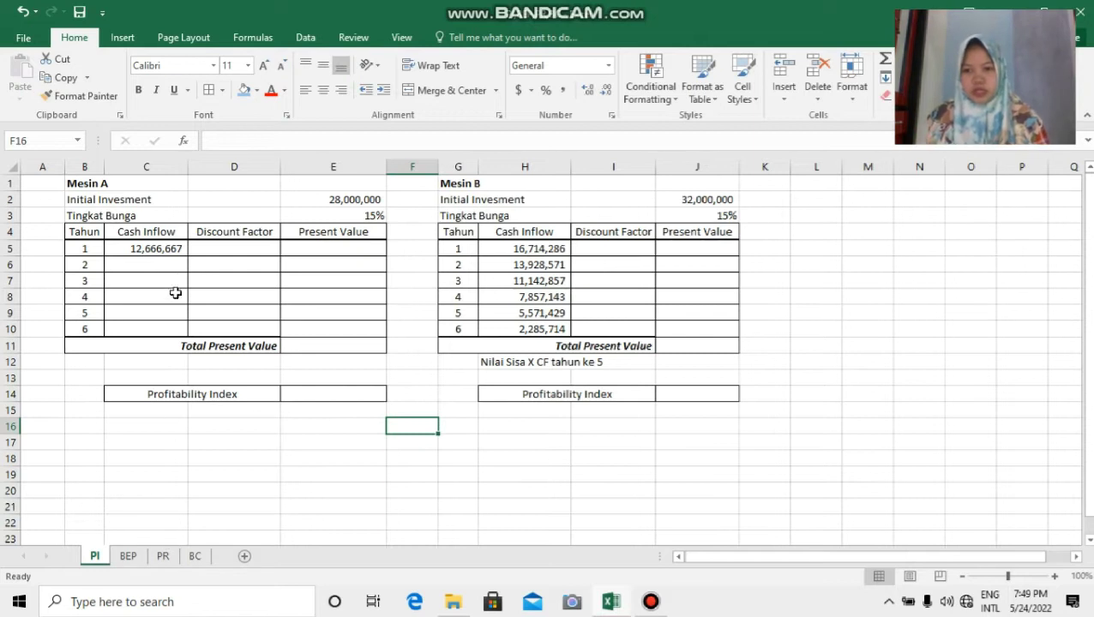
pyautogui.click(177, 250)
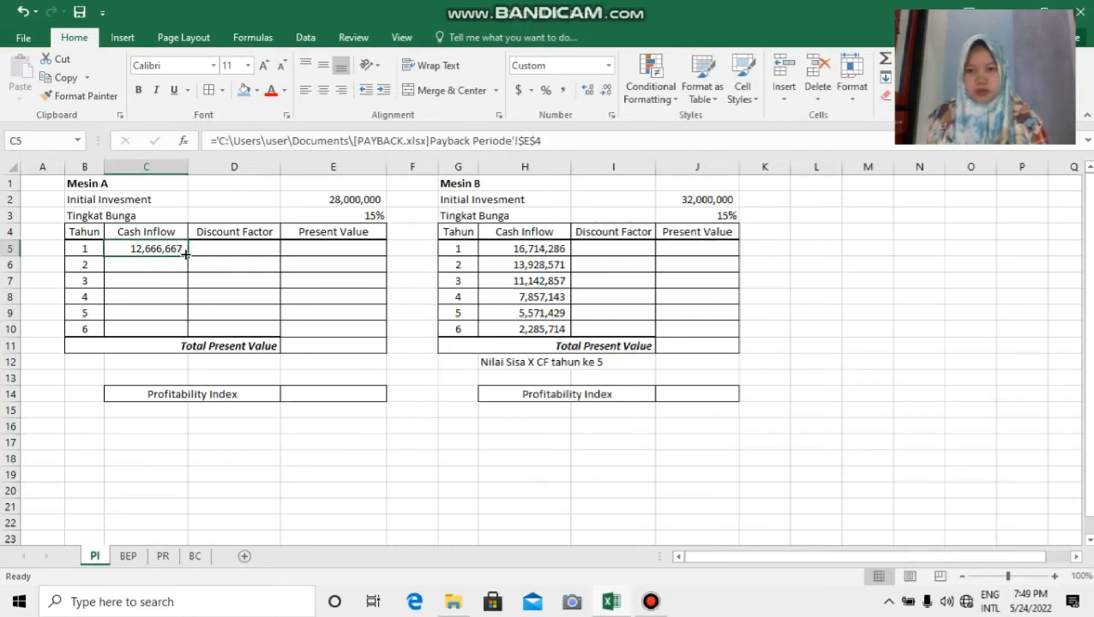
pyautogui.moveTo(187, 257); pyautogui.dragTo(185, 336)
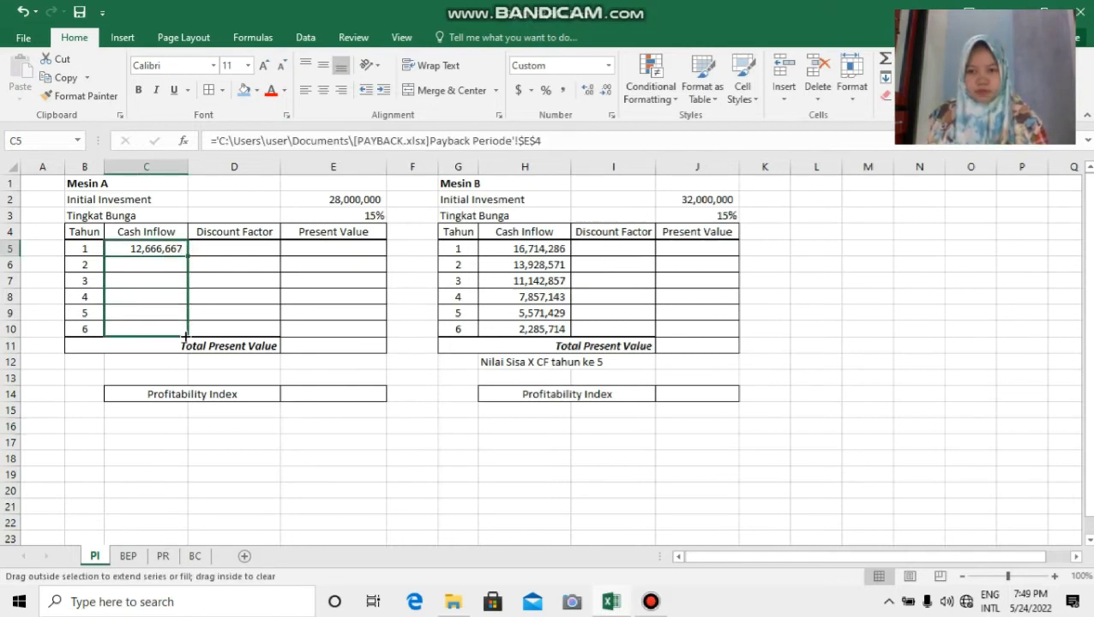
# Calculate Mesin A's discount factors by entering =1/(1+$E$3)^B5 in D5 and filling the formula down to D10
pyautogui.click(225, 250)
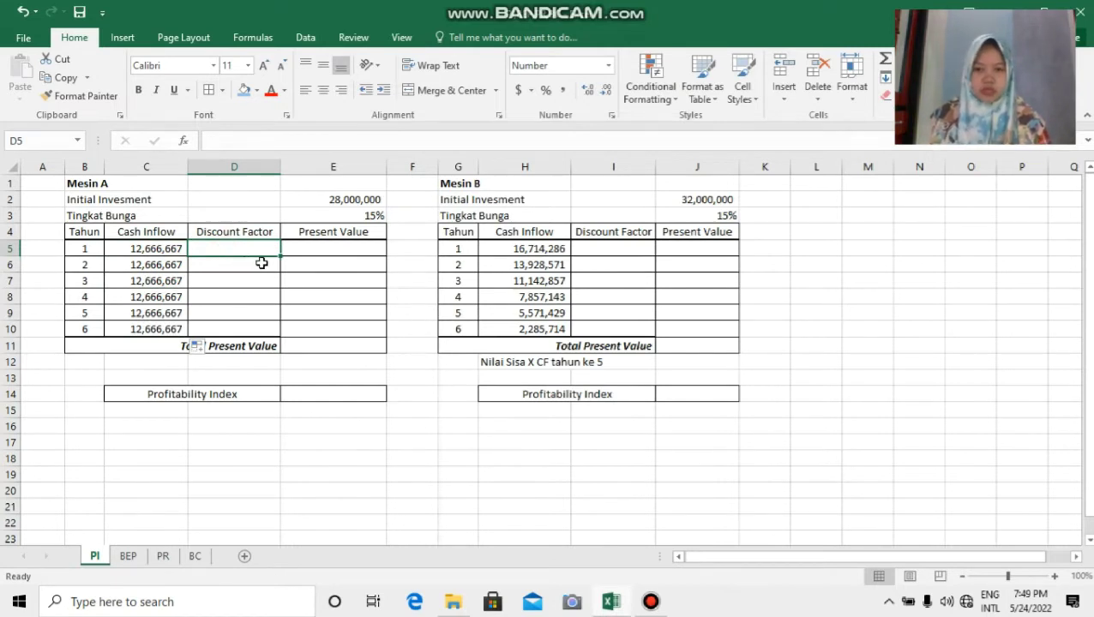
pyautogui.write('=')
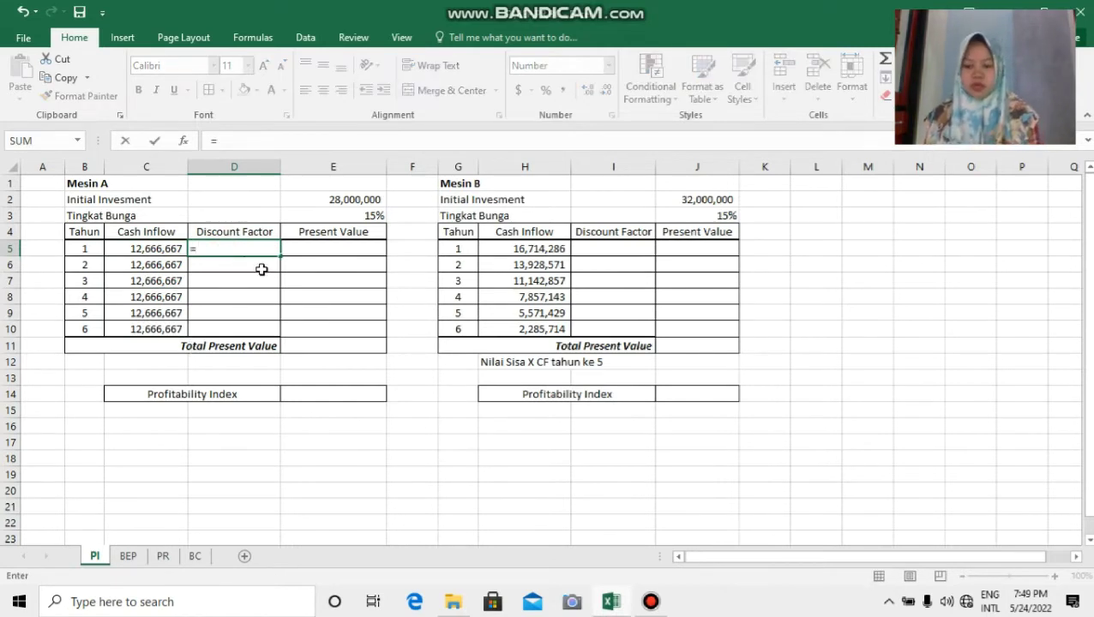
pyautogui.write('1/')
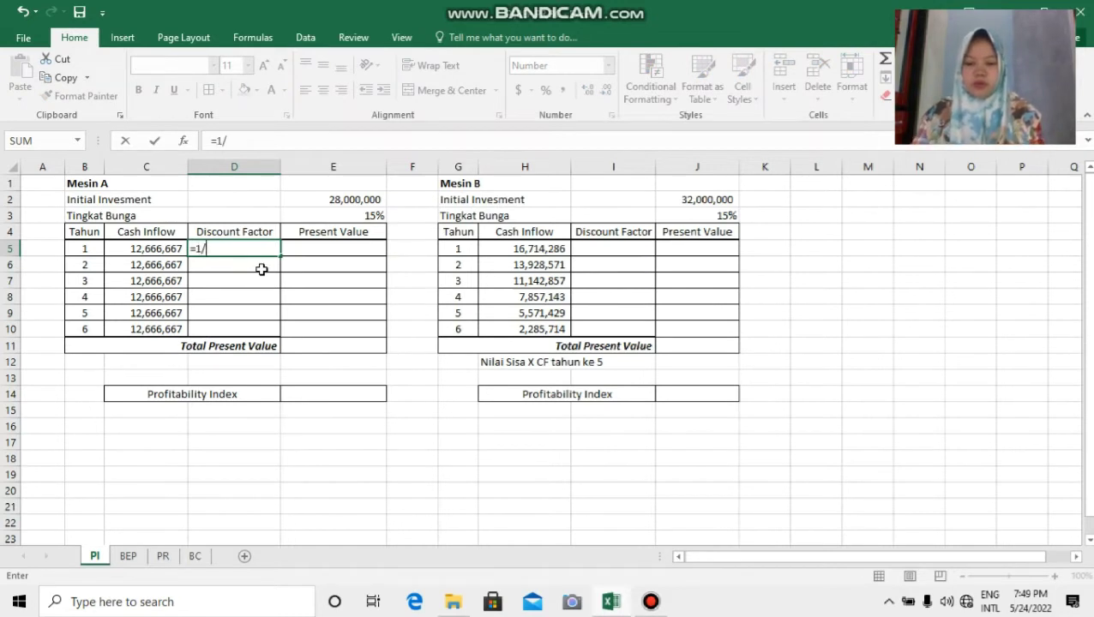
pyautogui.write('(')
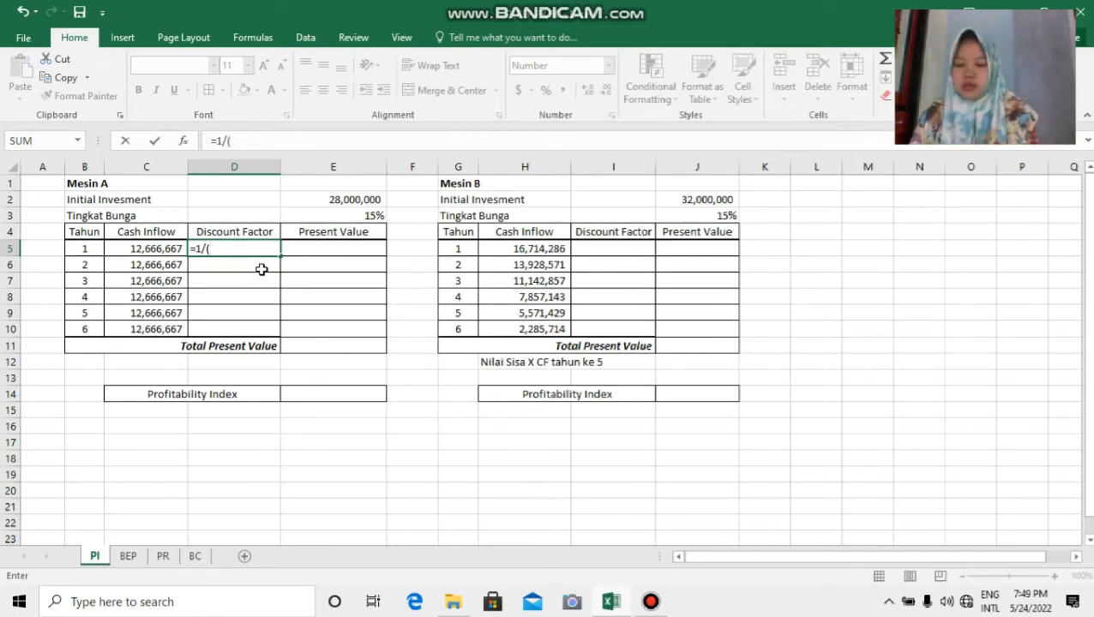
pyautogui.write('1+')
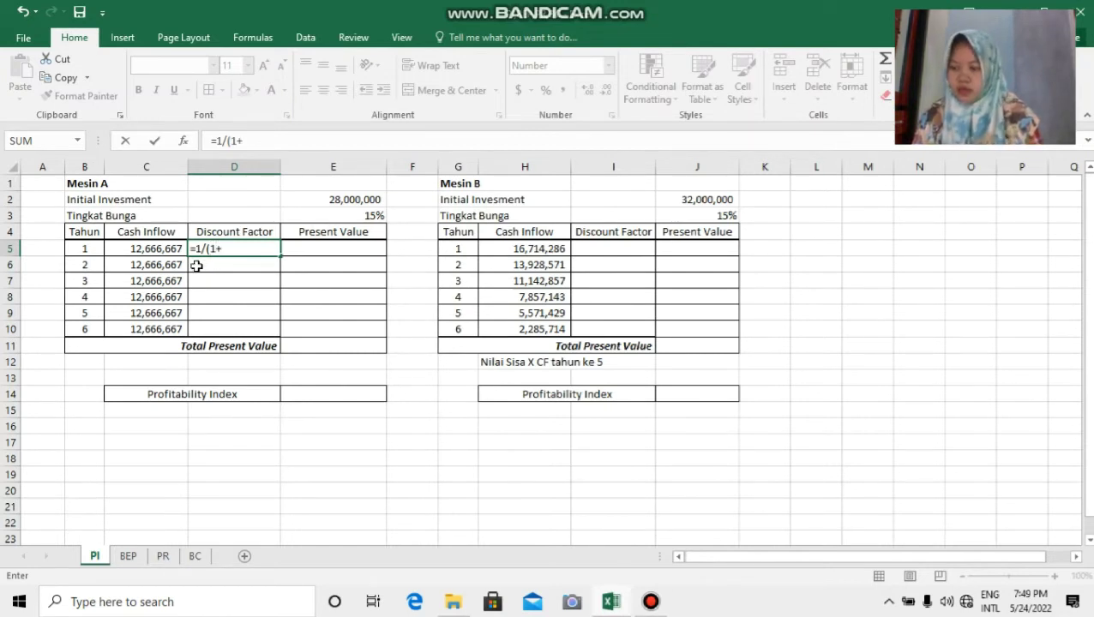
pyautogui.click(363, 220)
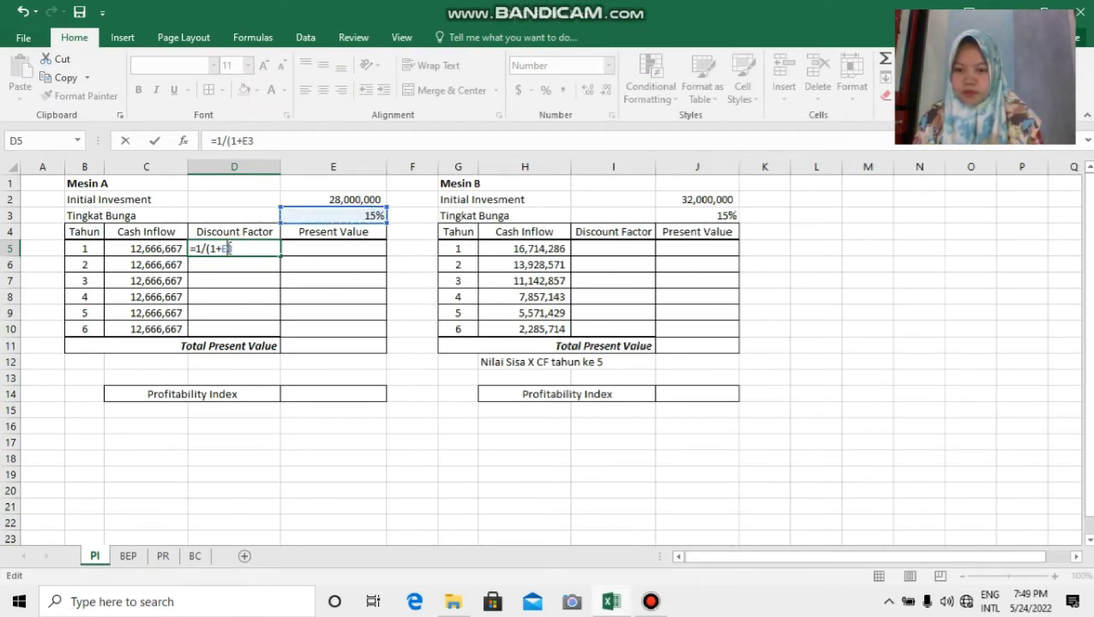
pyautogui.write('$')
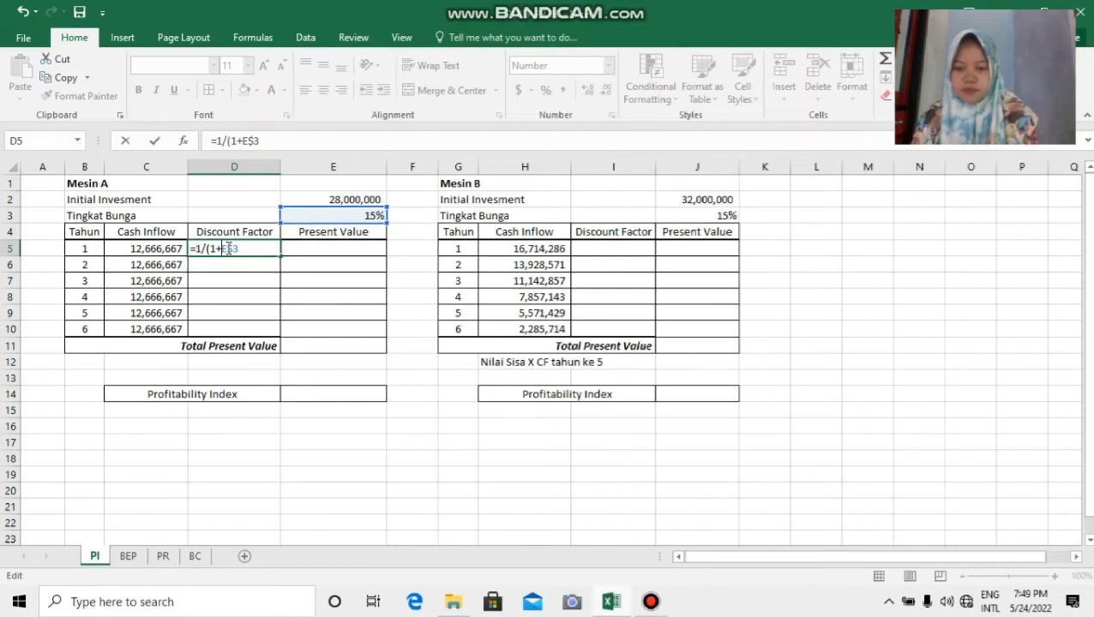
pyautogui.click(222, 249)
pyautogui.write('$')
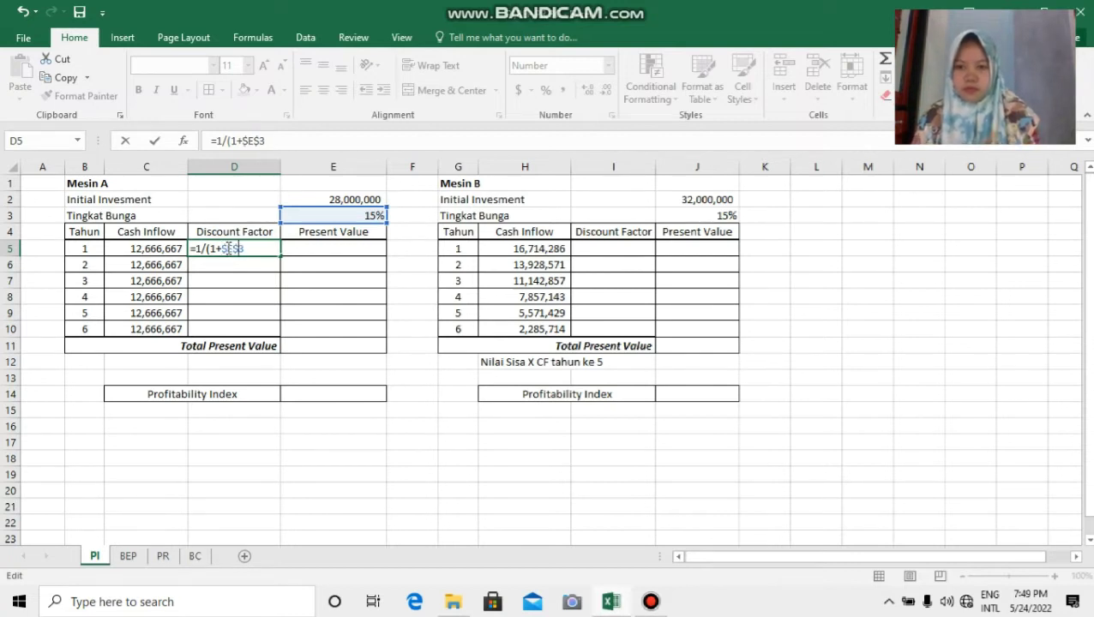
pyautogui.press('End')
pyautogui.write(')')
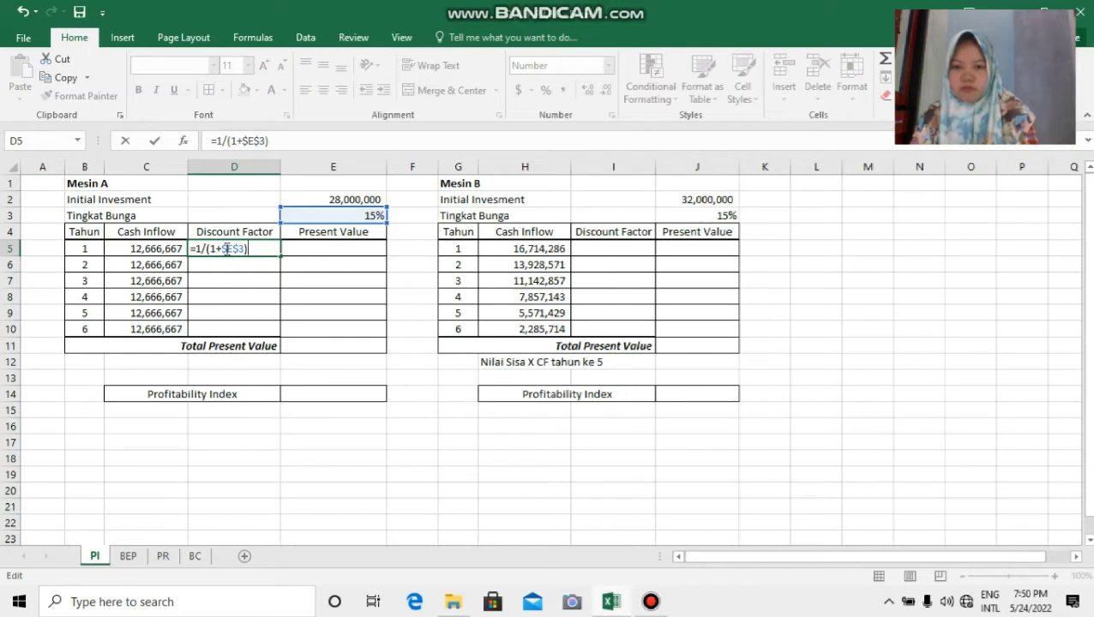
pyautogui.write('^^')
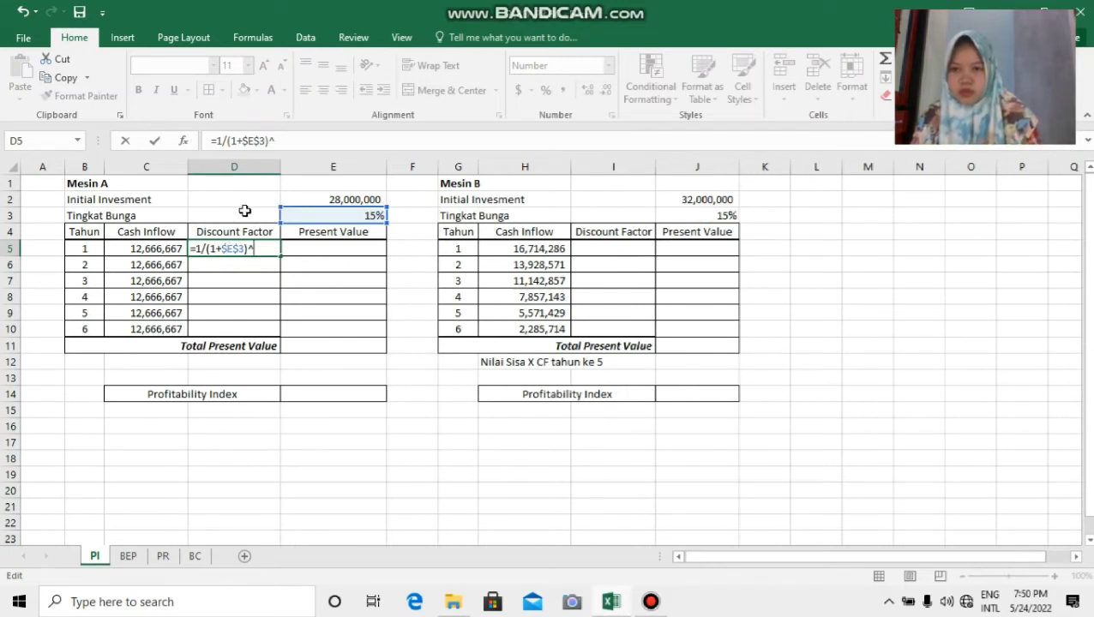
pyautogui.click(80, 250)
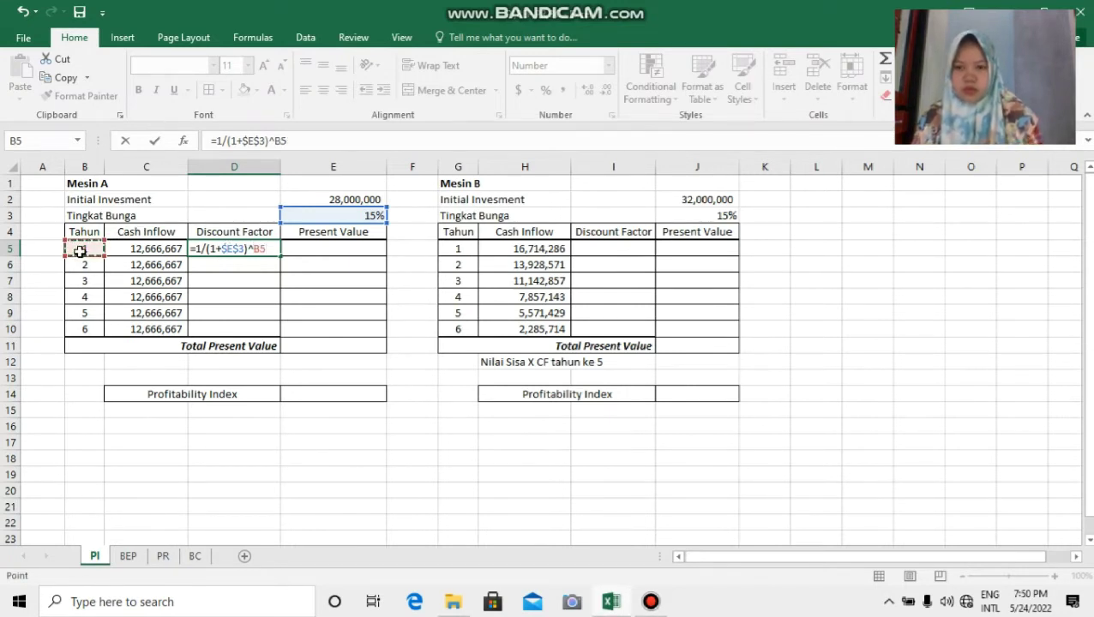
pyautogui.press('Return')
pyautogui.click(272, 250)
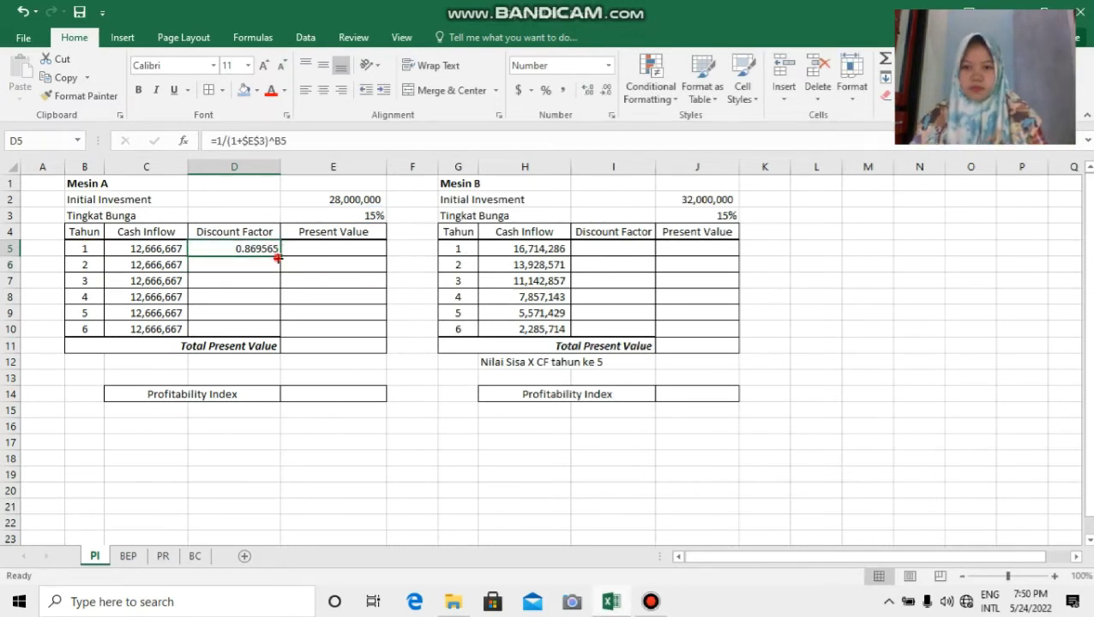
pyautogui.moveTo(277, 257); pyautogui.dragTo(279, 335)
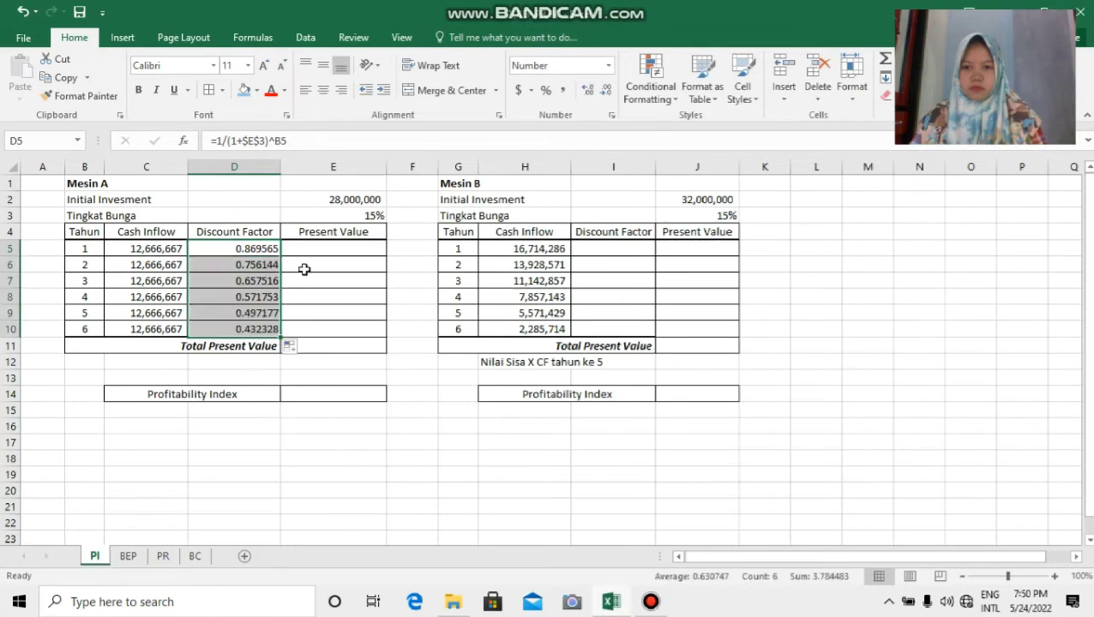
# Calculate Mesin A's present values by entering =C5*D5 in E5 and filling the formula down to E10
pyautogui.click(313, 250)
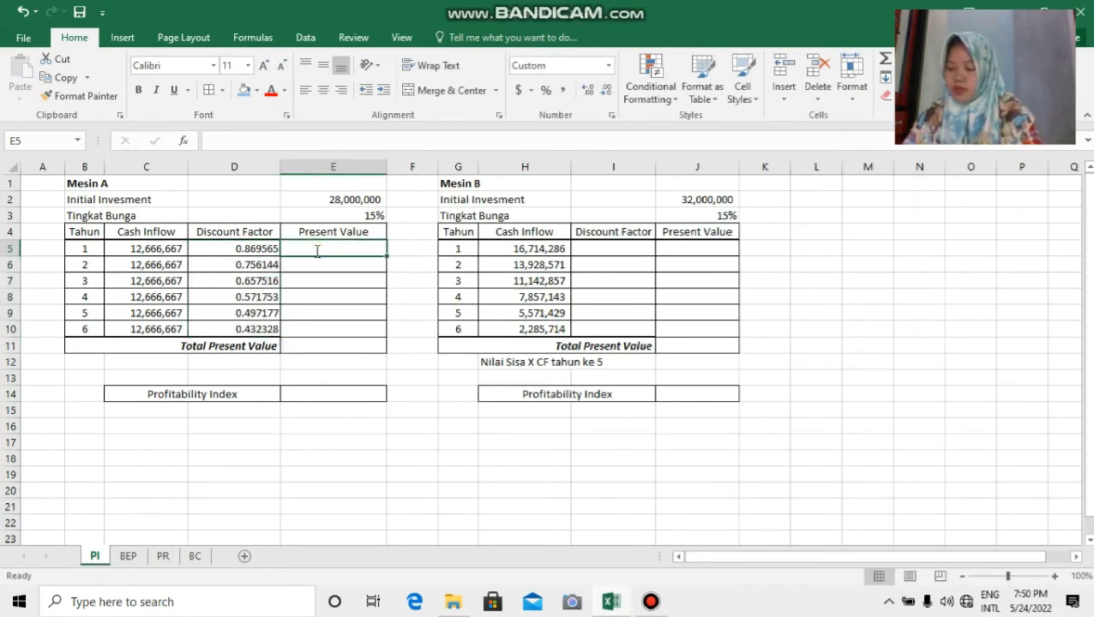
pyautogui.write('=')
pyautogui.click(169, 249)
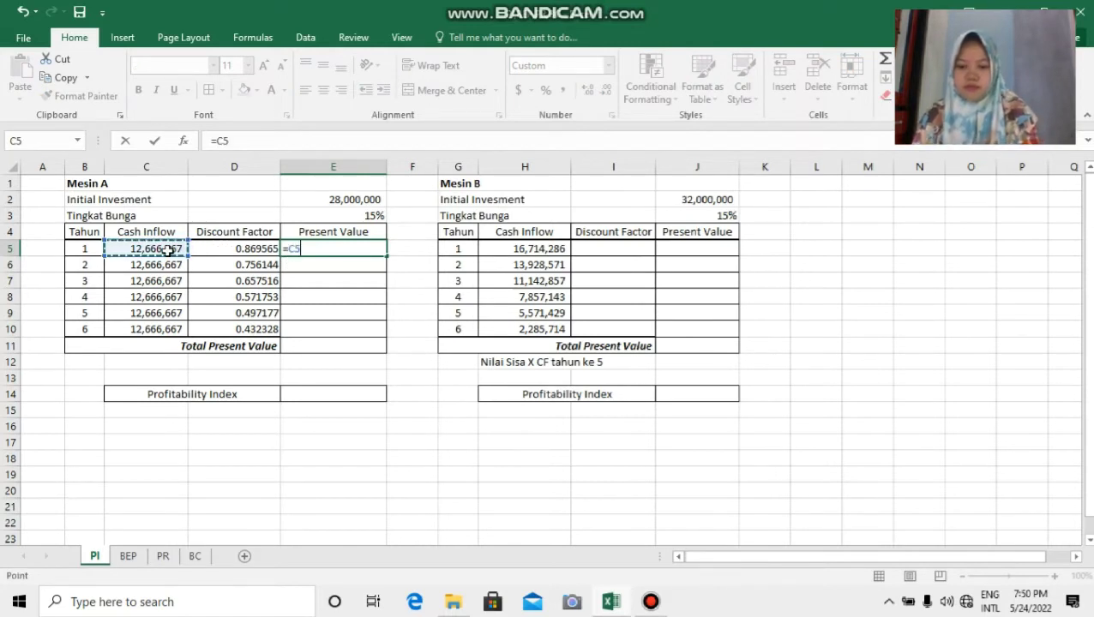
pyautogui.write('*')
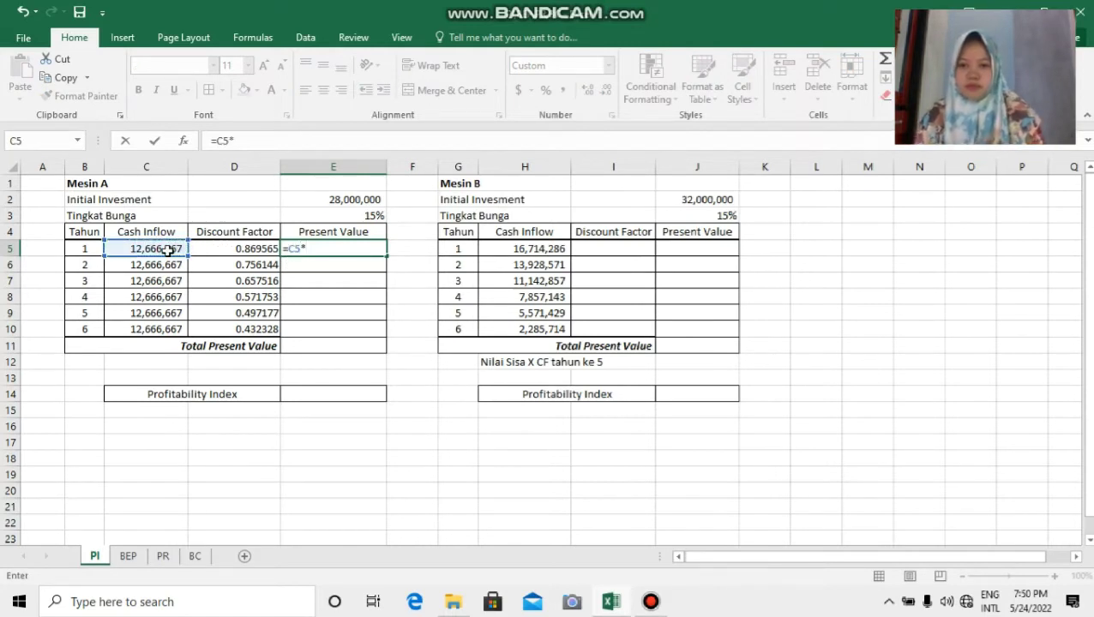
pyautogui.click(239, 246)
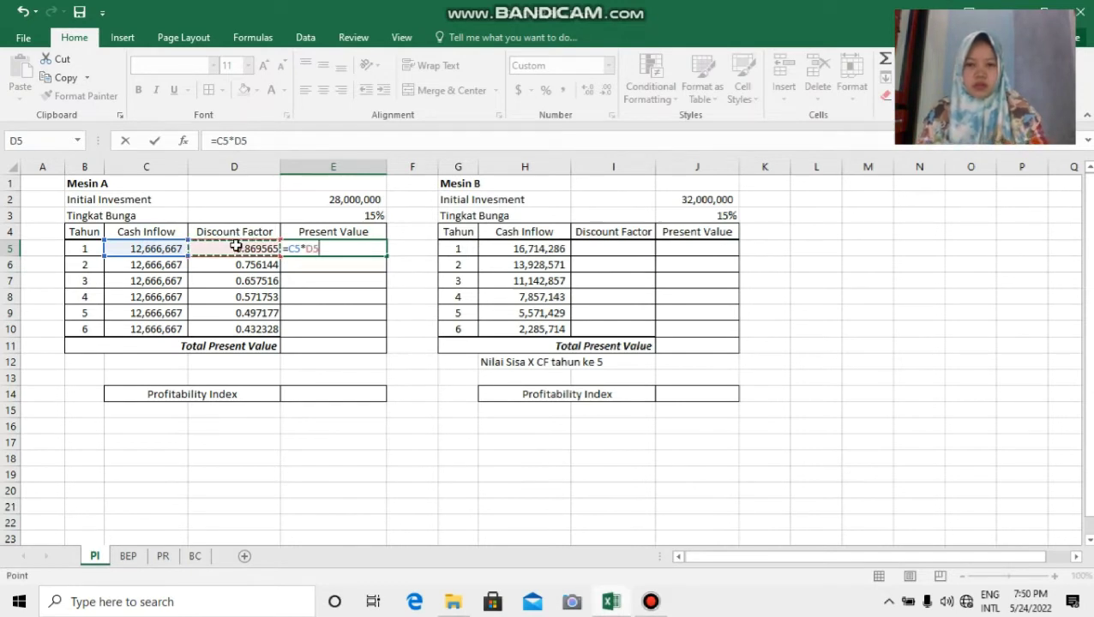
pyautogui.press('Return')
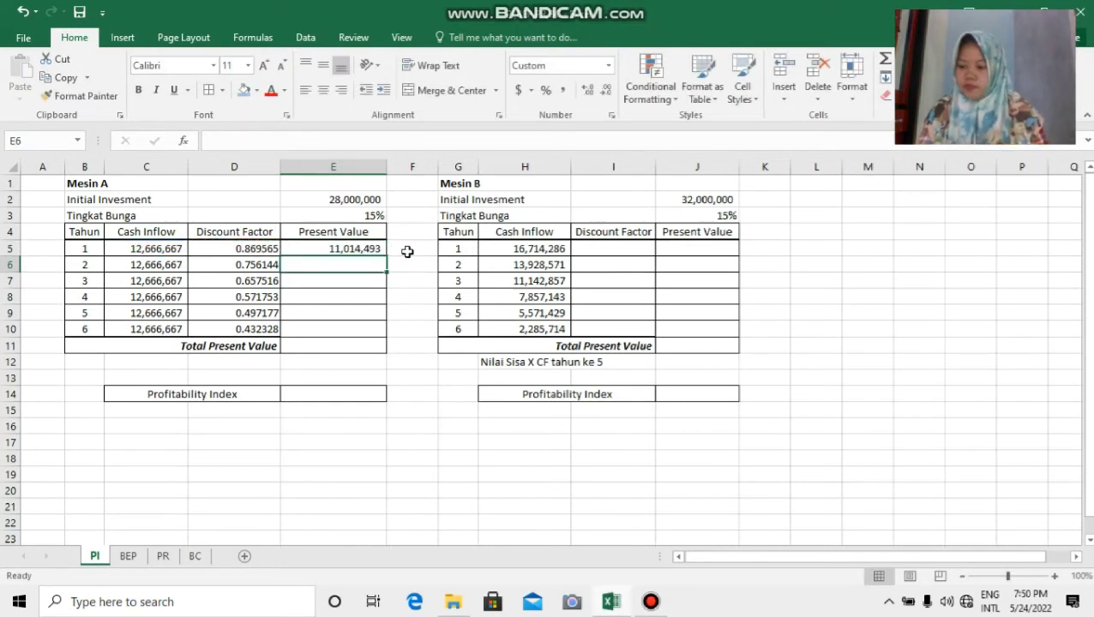
pyautogui.click(360, 249)
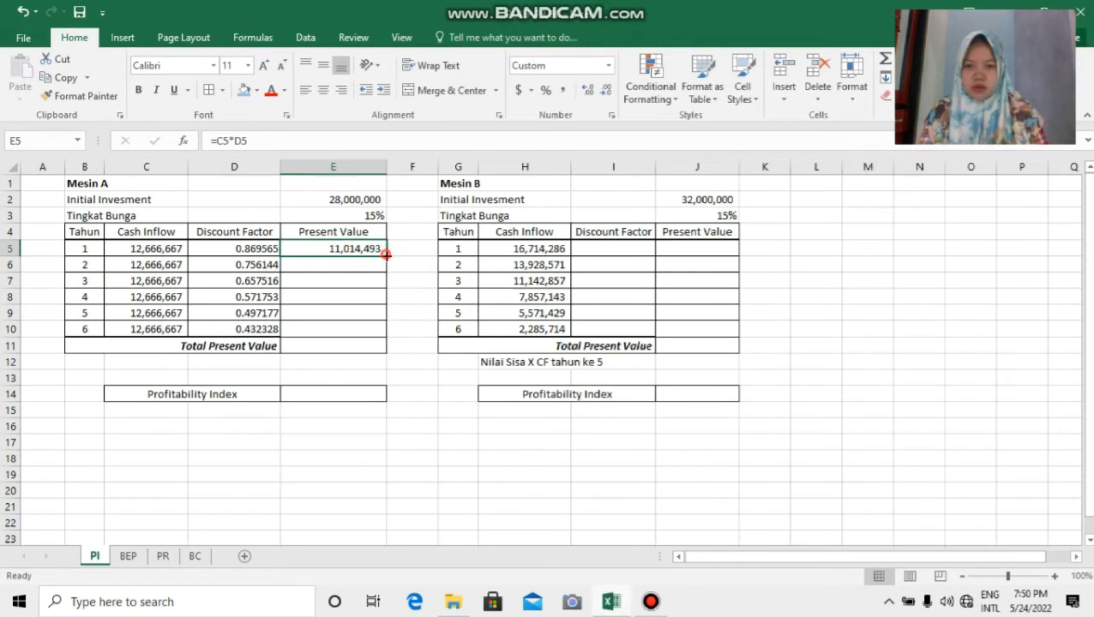
pyautogui.moveTo(386, 256); pyautogui.dragTo(386, 334)
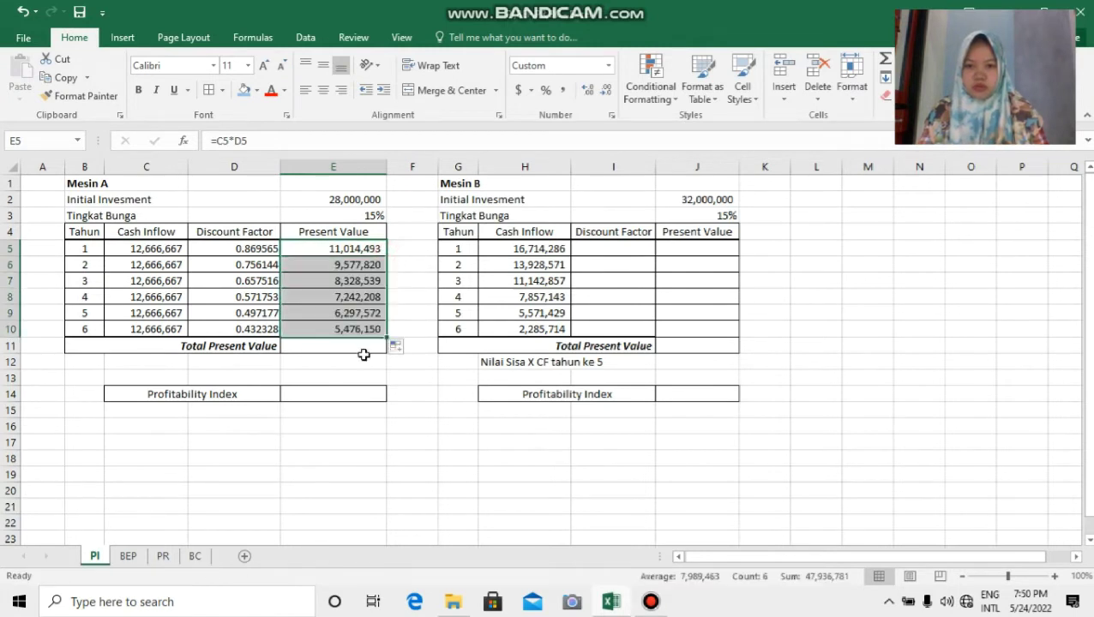
# Total Mesin A's present values in E11 with =SUM(E5:E10)
pyautogui.click(363, 350)
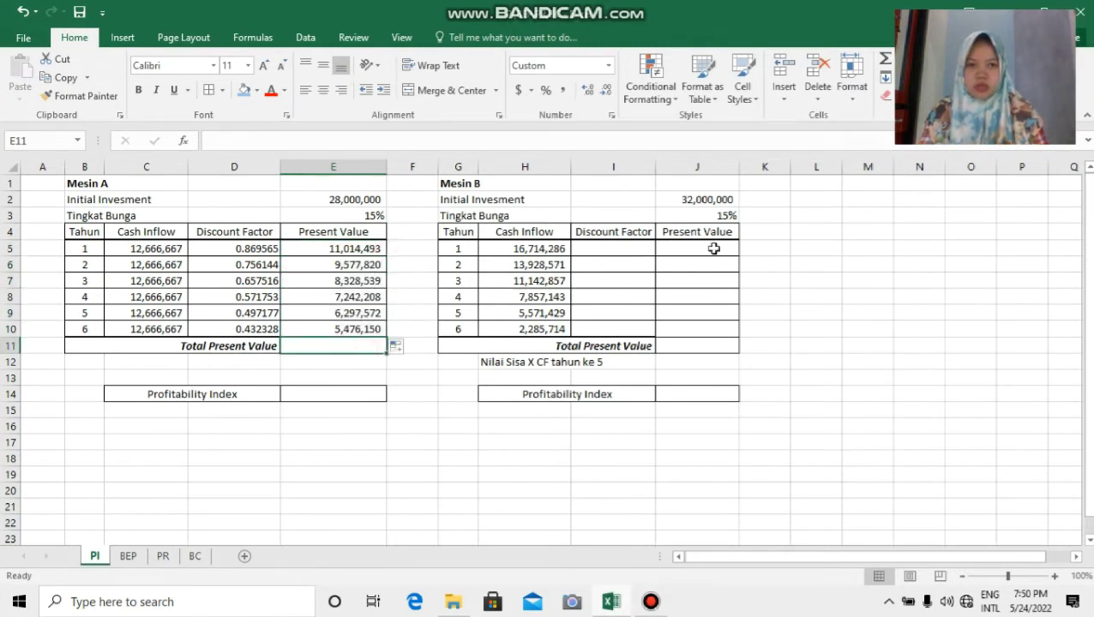
pyautogui.click(887, 61)
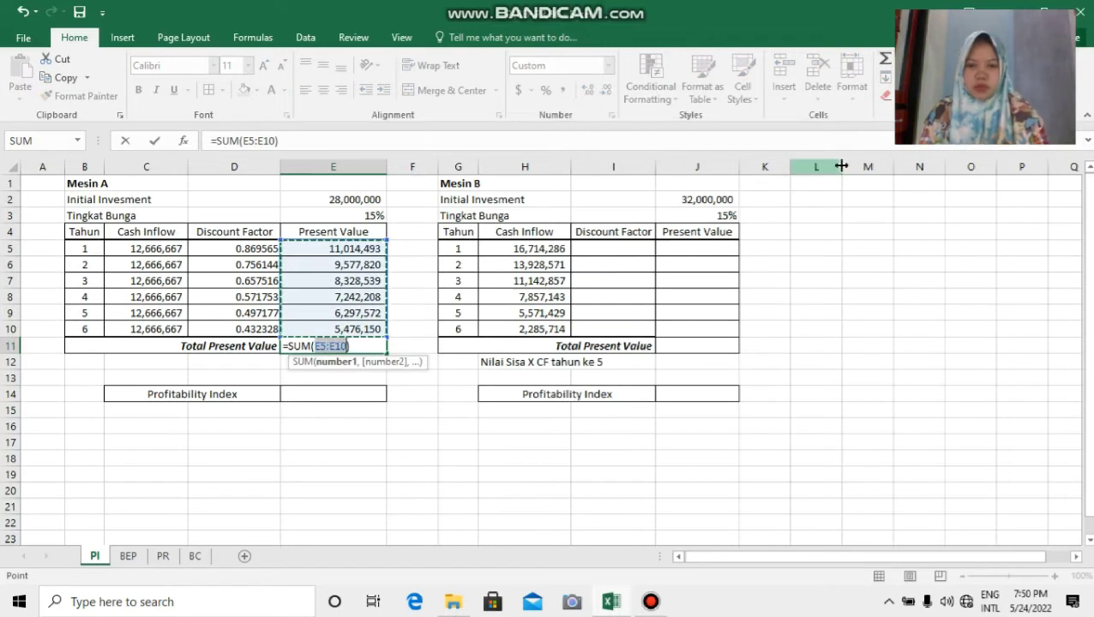
pyautogui.press('Return')
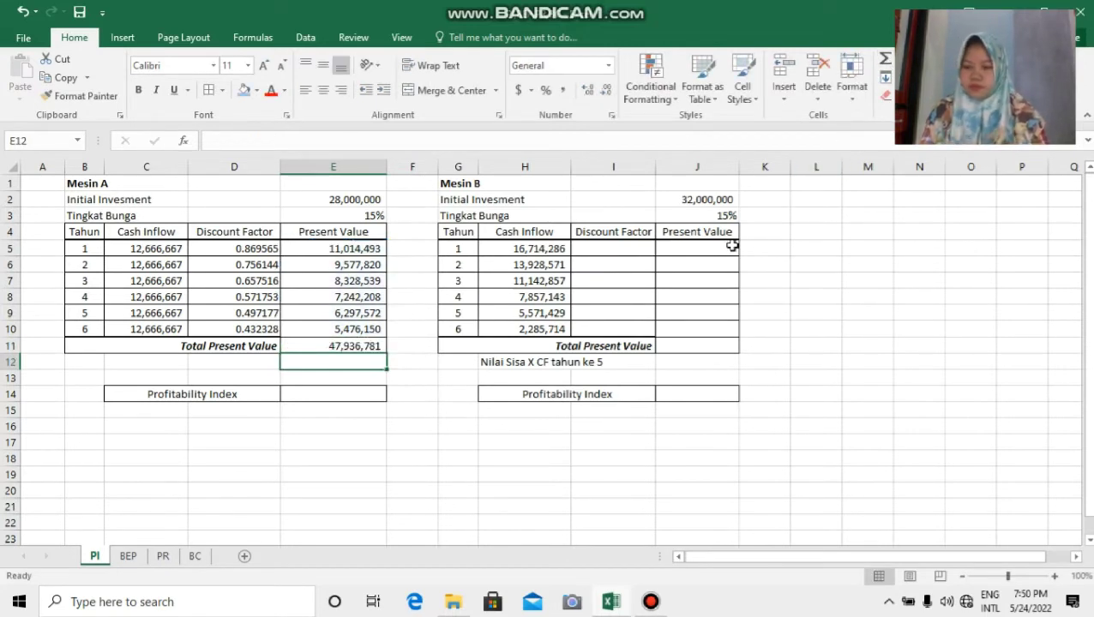
# Calculate Mesin B's discount factors by entering =1/(1+$J$3)^G5 in I5 and filling the formula down to I10
pyautogui.click(631, 247)
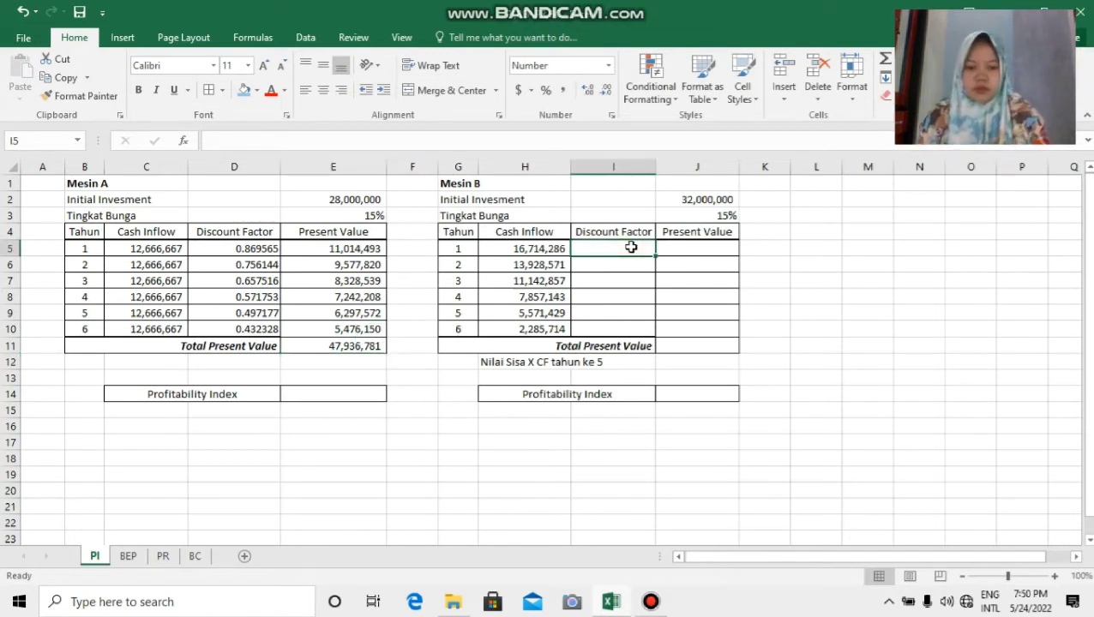
pyautogui.write('=1/')
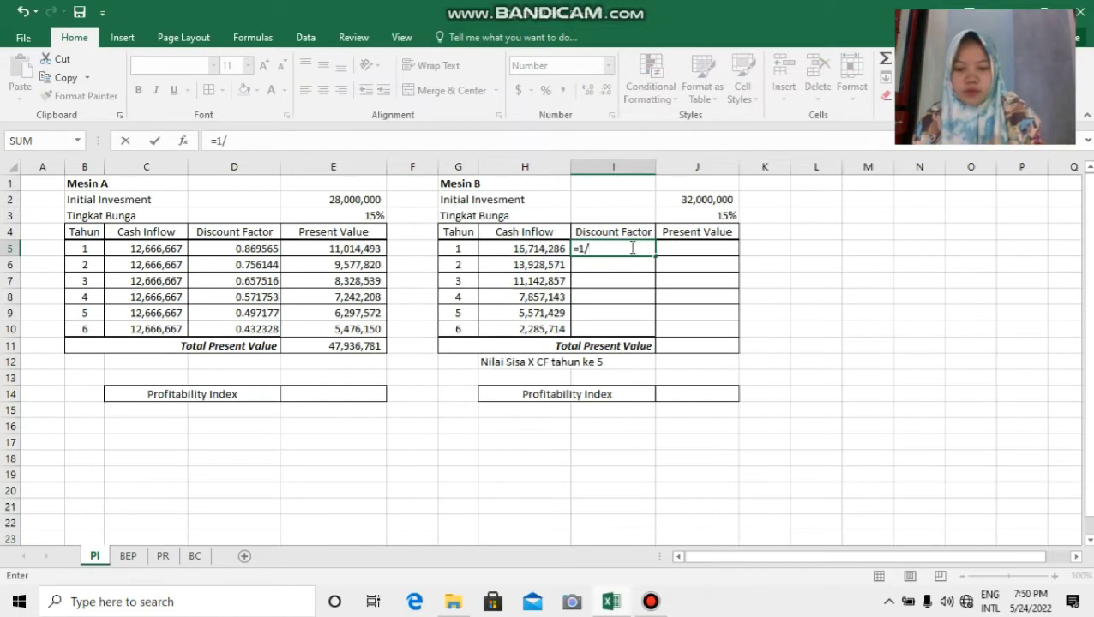
pyautogui.write('(1')
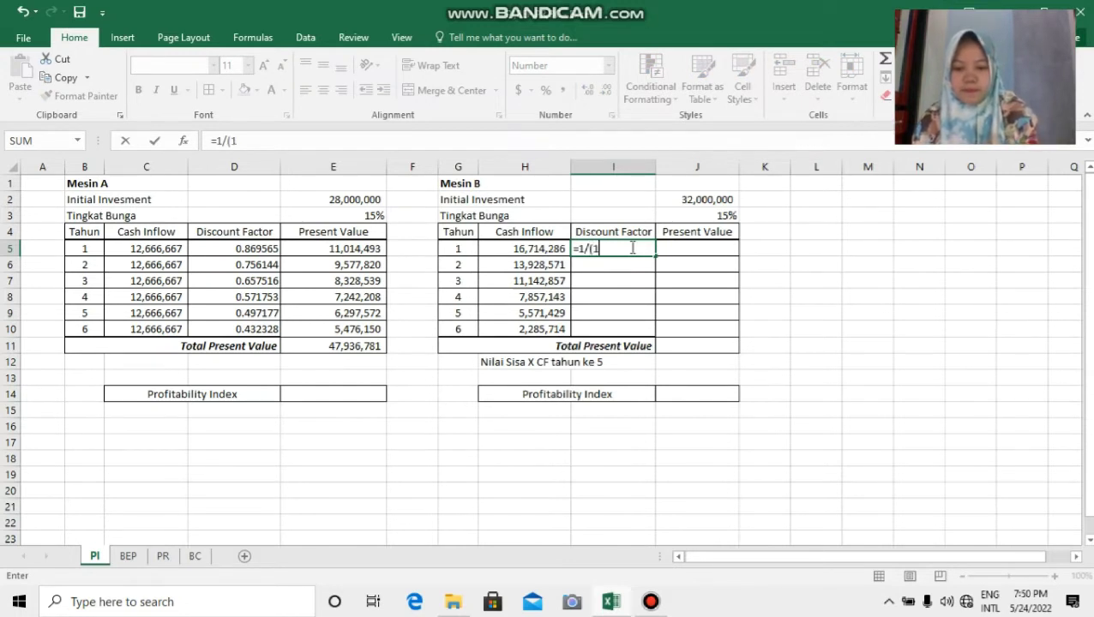
pyautogui.write('+')
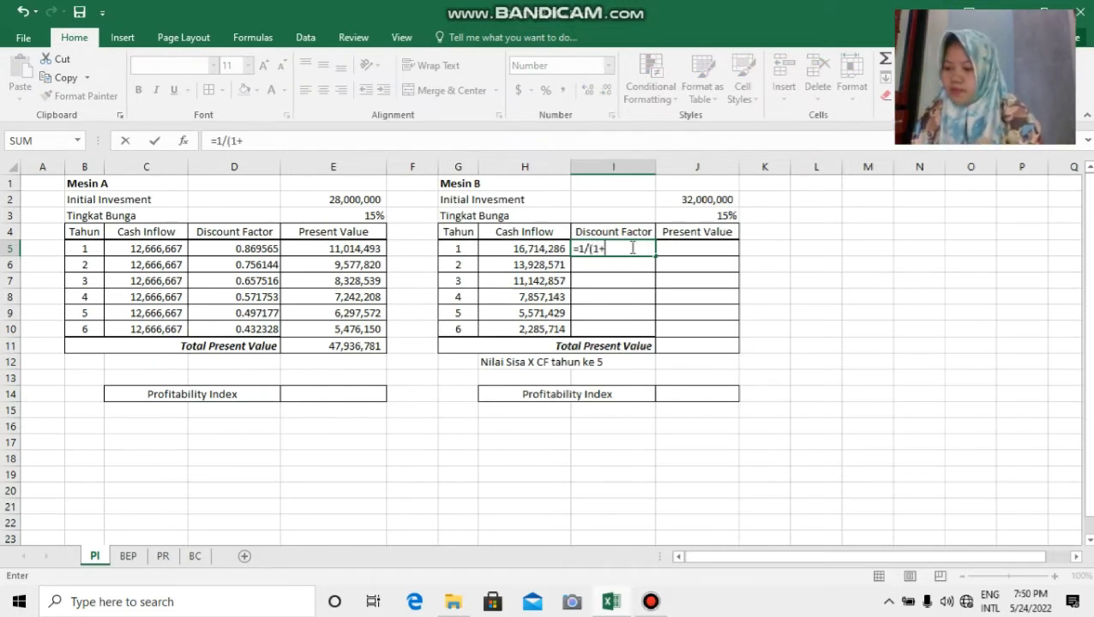
pyautogui.click(699, 206)
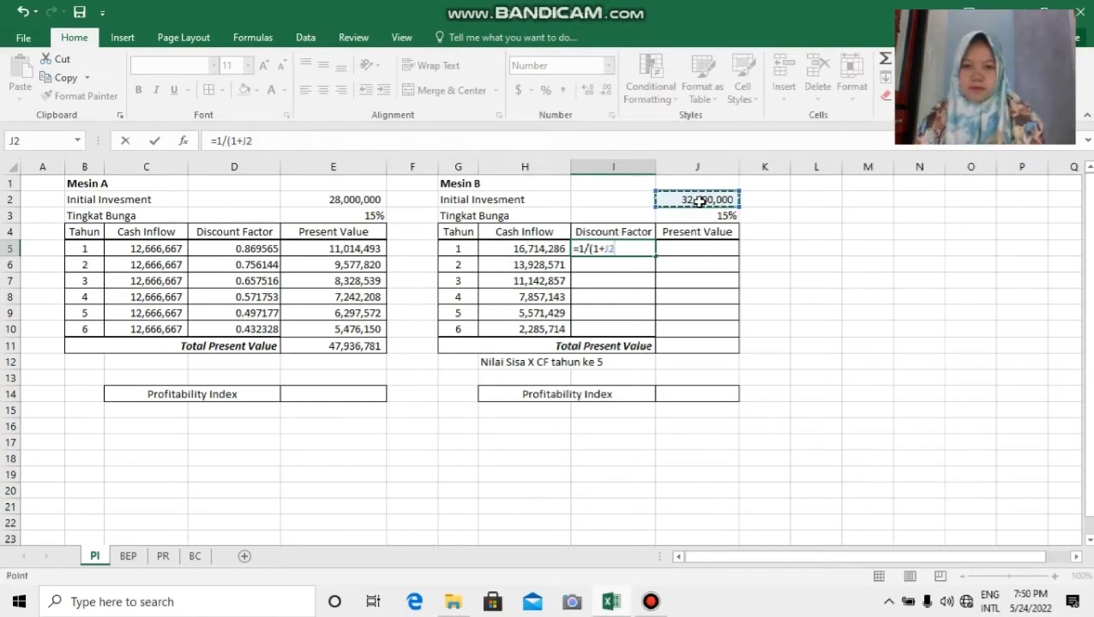
pyautogui.click(701, 214)
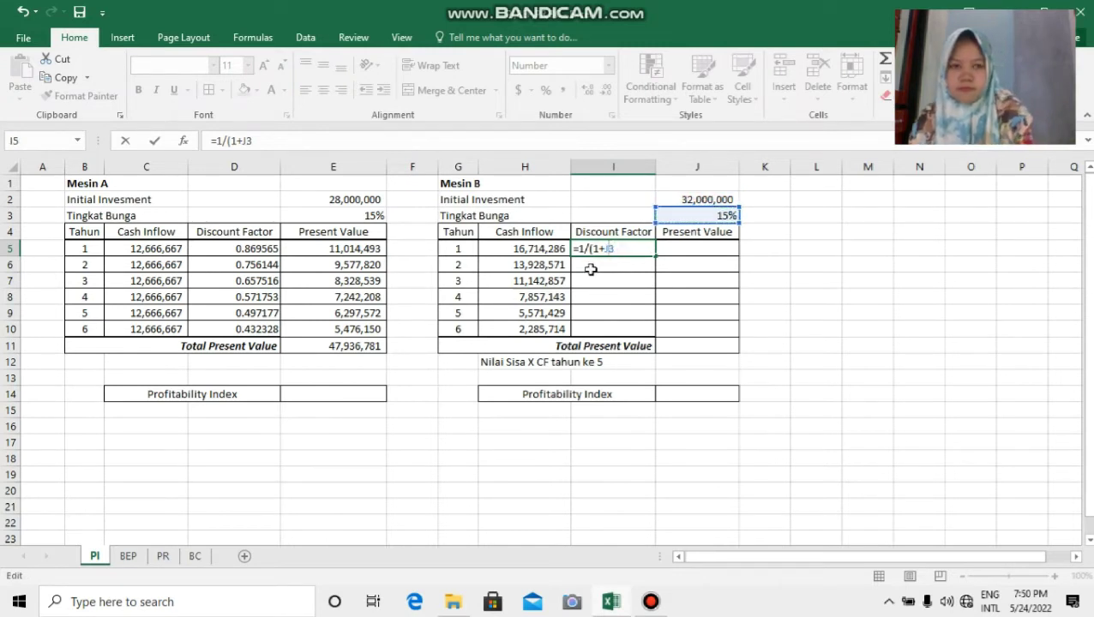
pyautogui.press('F4')
pyautogui.press('F4')
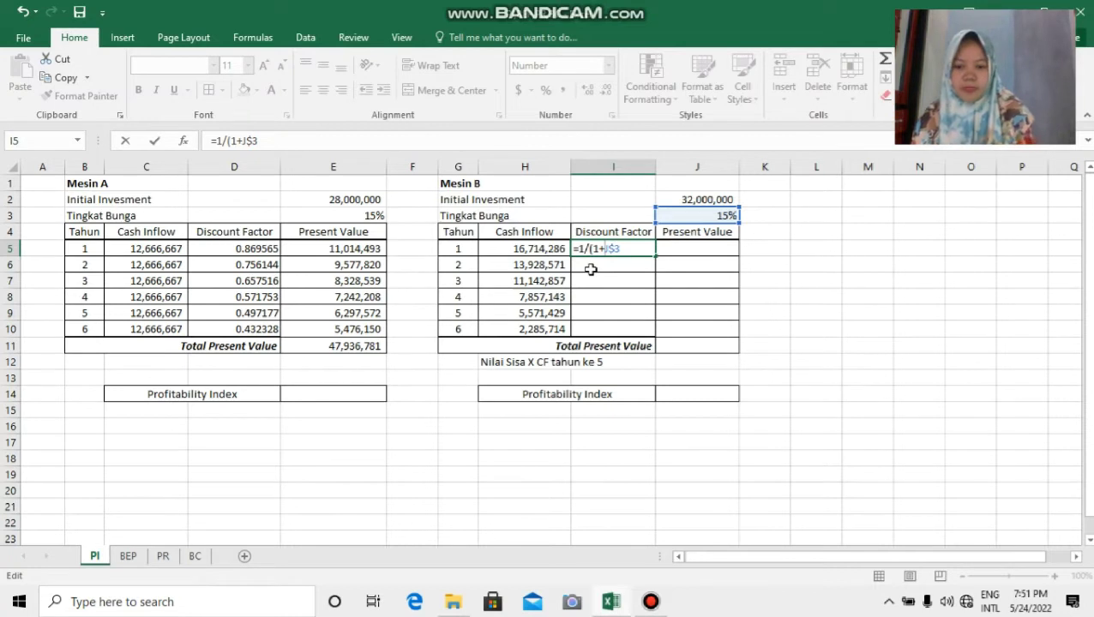
pyautogui.press('F4')
pyautogui.press('F4')
pyautogui.press('F4')
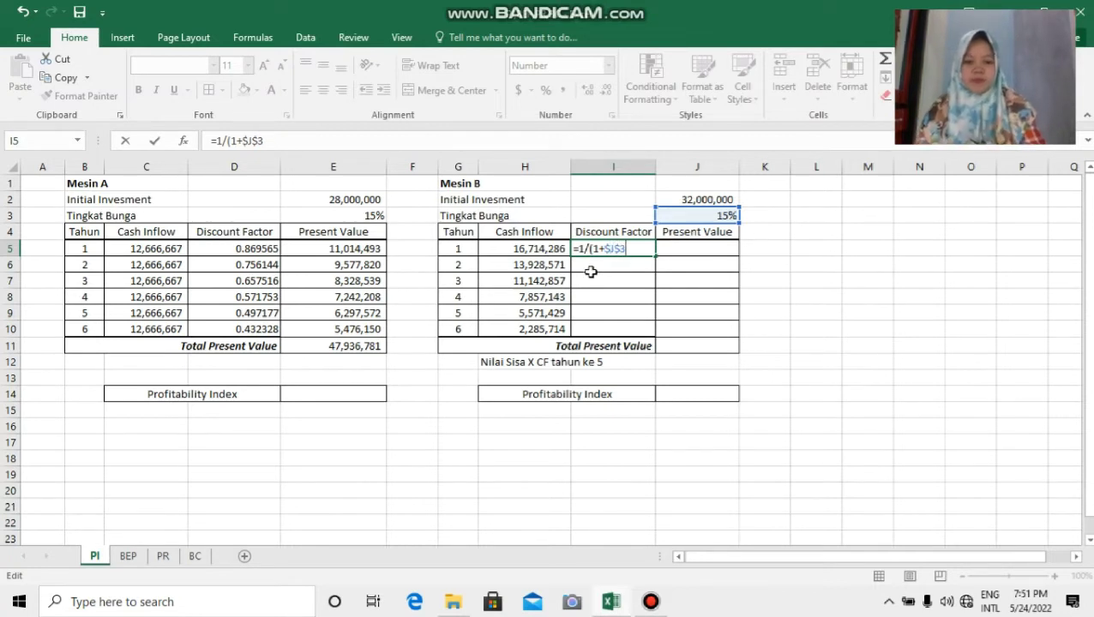
pyautogui.write(')')
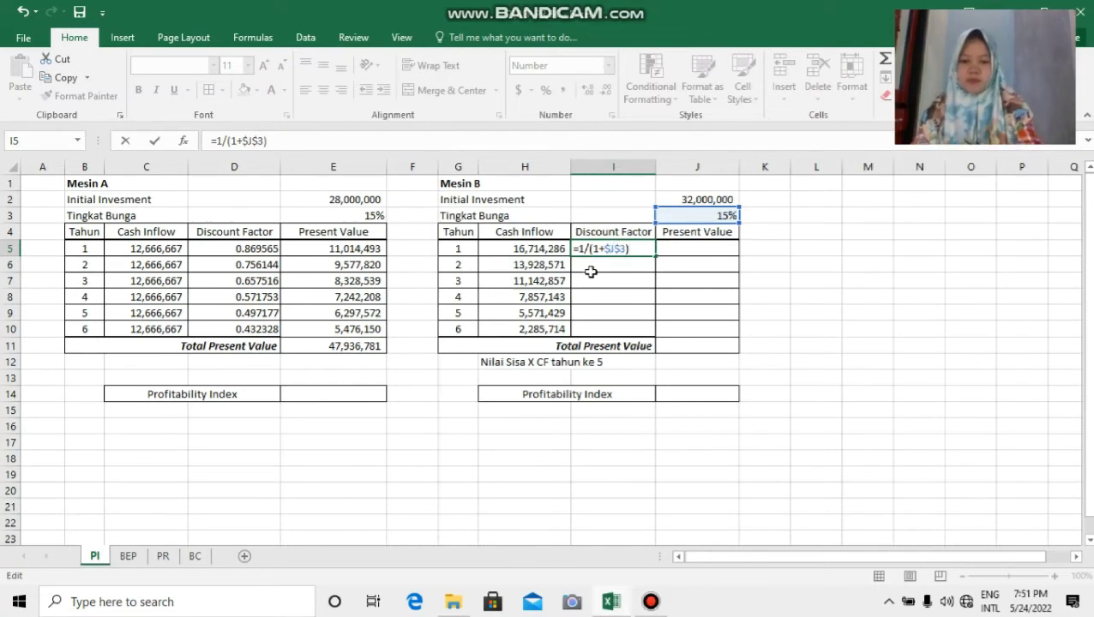
pyautogui.write('^')
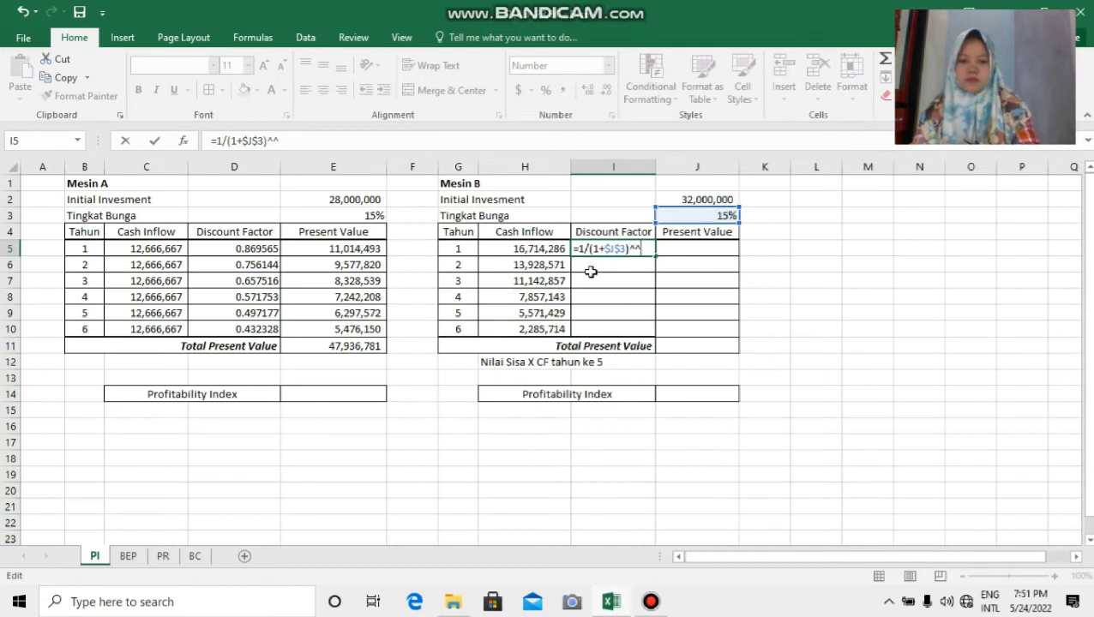
pyautogui.click(452, 251)
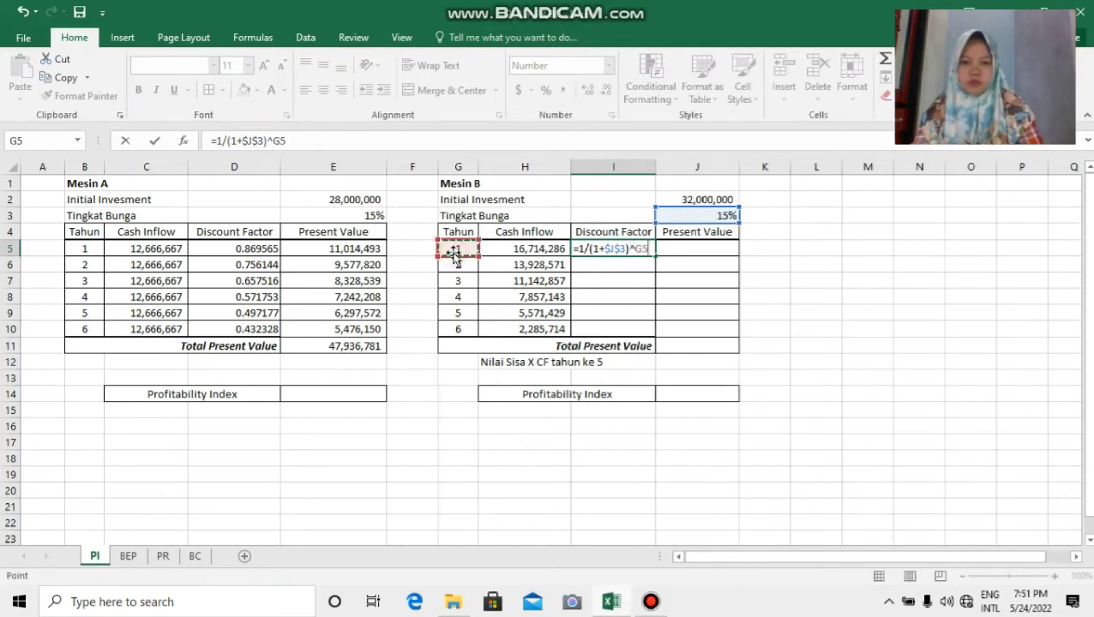
pyautogui.press('Return')
pyautogui.click(638, 251)
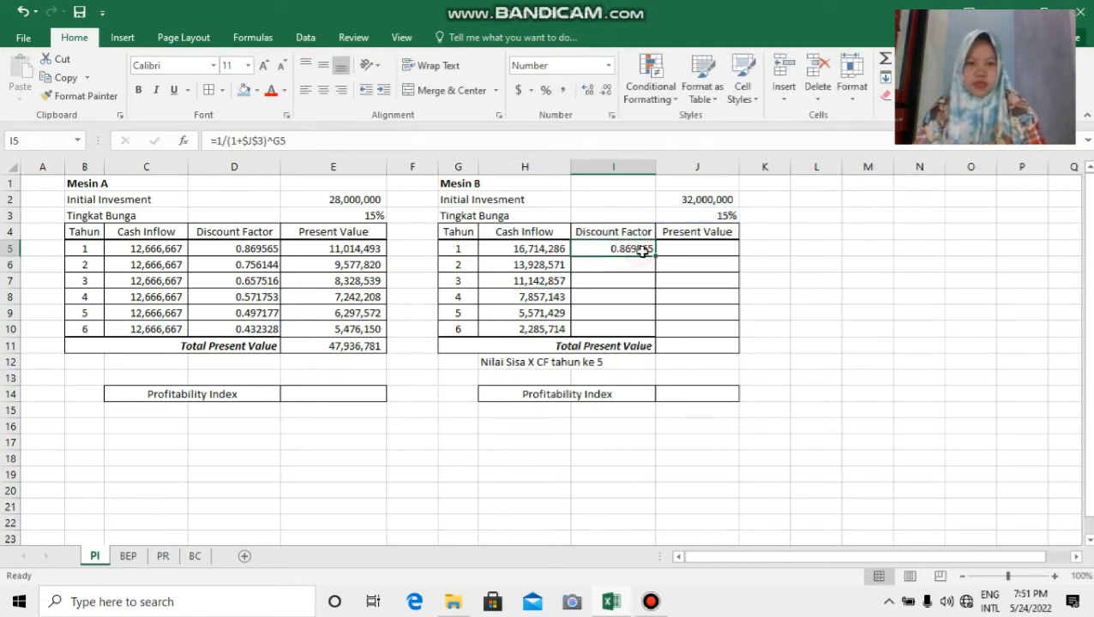
pyautogui.moveTo(653, 252); pyautogui.dragTo(692, 248)
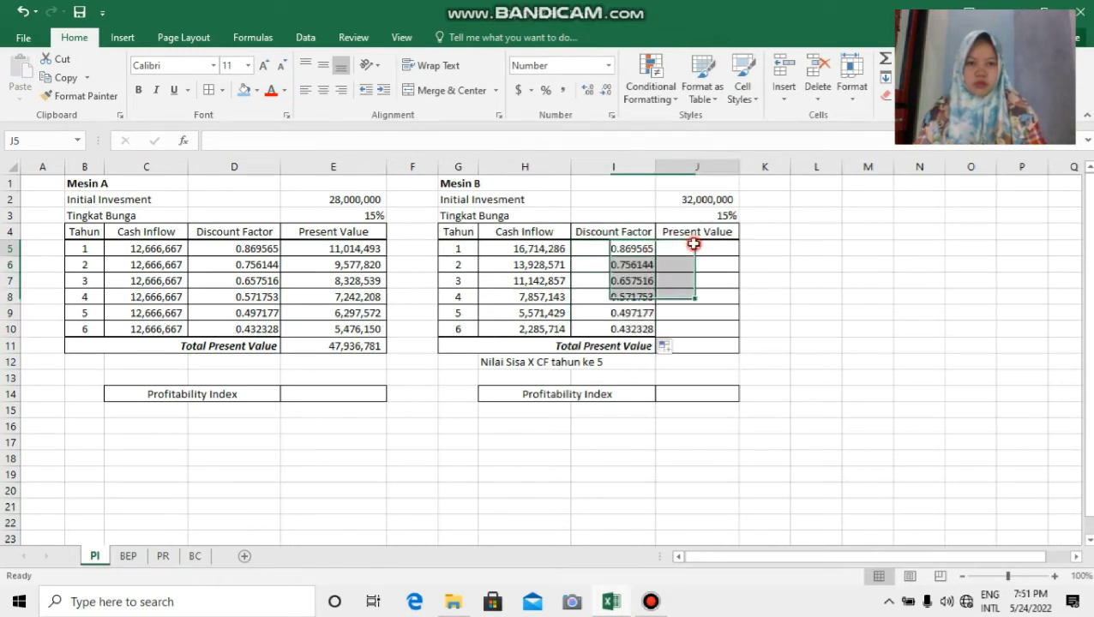
# Calculate Mesin B's present values by entering =H5*I5 in J5 and filling the formula down to J10
pyautogui.click(686, 247)
pyautogui.write('=')
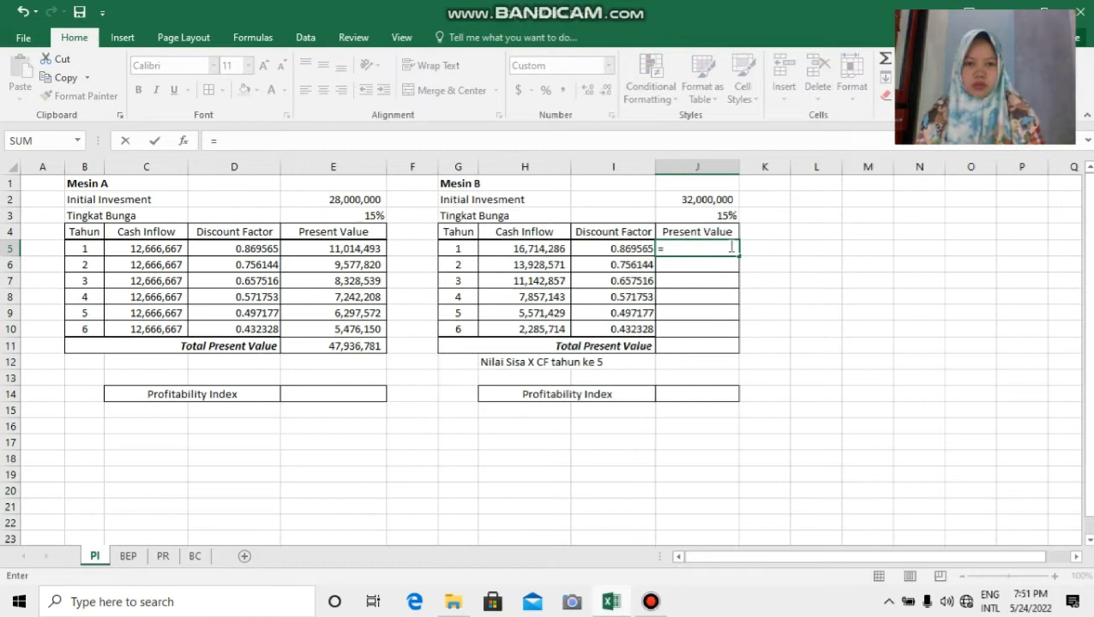
pyautogui.click(560, 249)
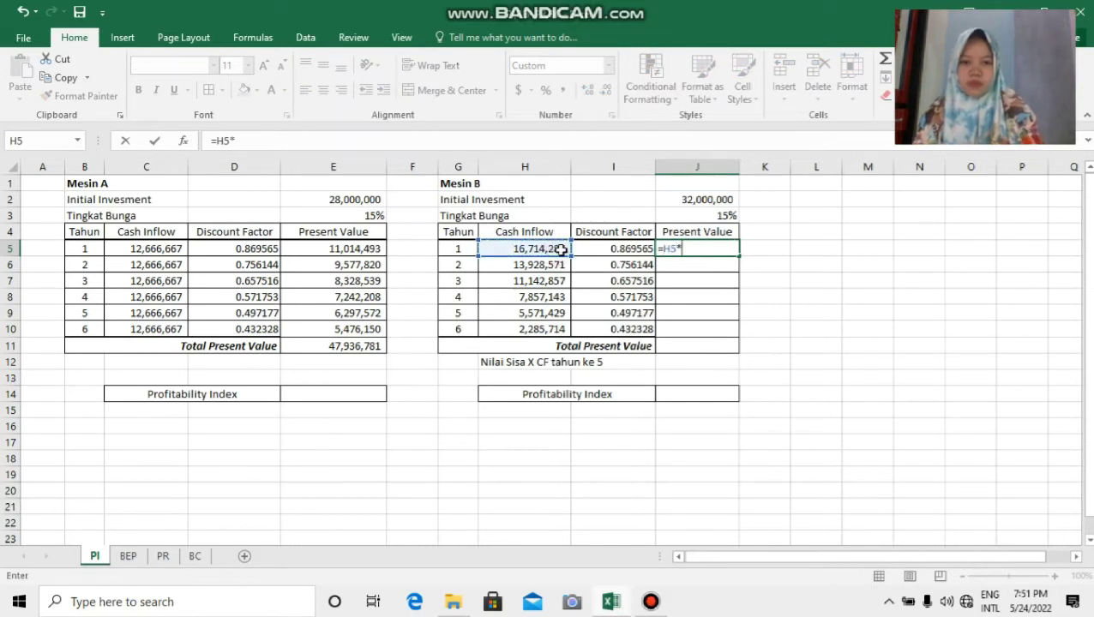
pyautogui.write('*')
pyautogui.click(597, 252)
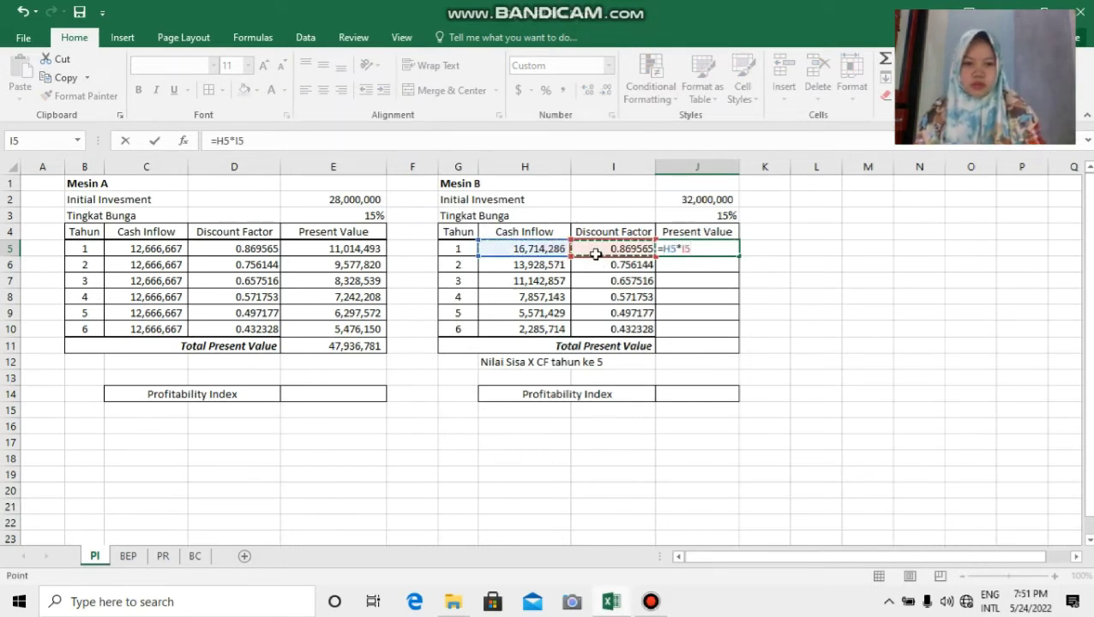
pyautogui.press('Return')
pyautogui.click(730, 249)
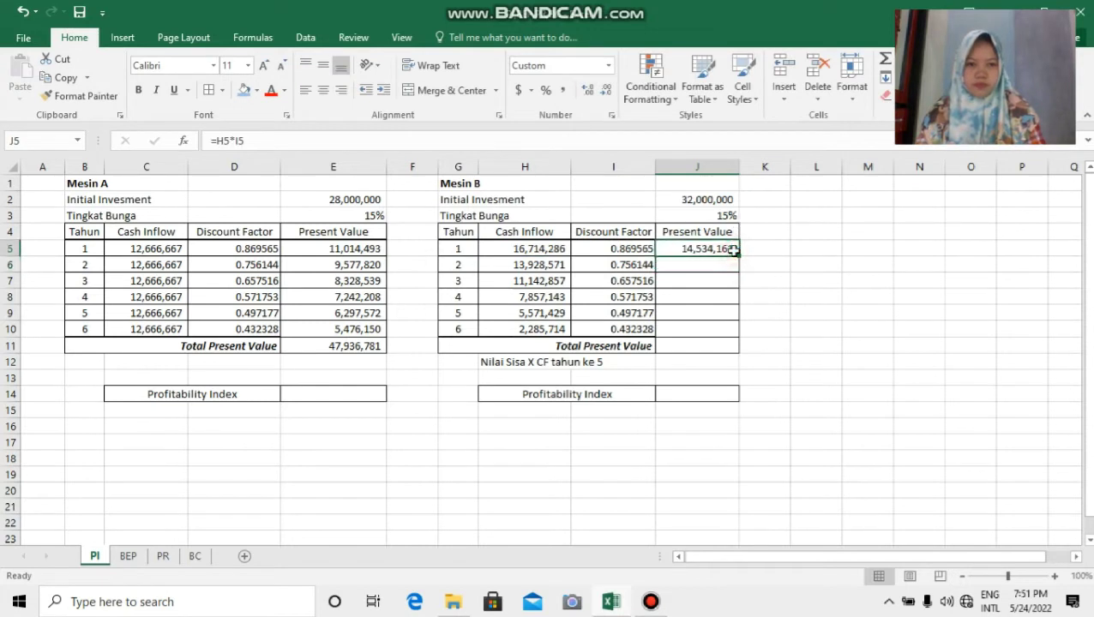
pyautogui.moveTo(738, 256); pyautogui.dragTo(737, 336)
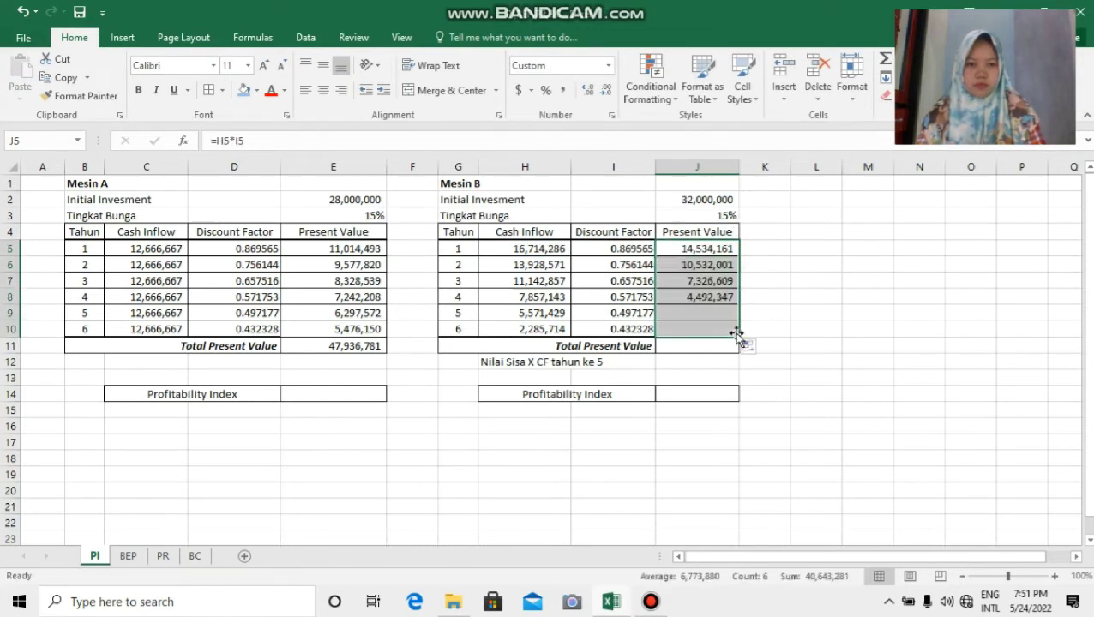
# Total Mesin B's present values from J5 to J10 in J11 using AutoSum
pyautogui.click(699, 346)
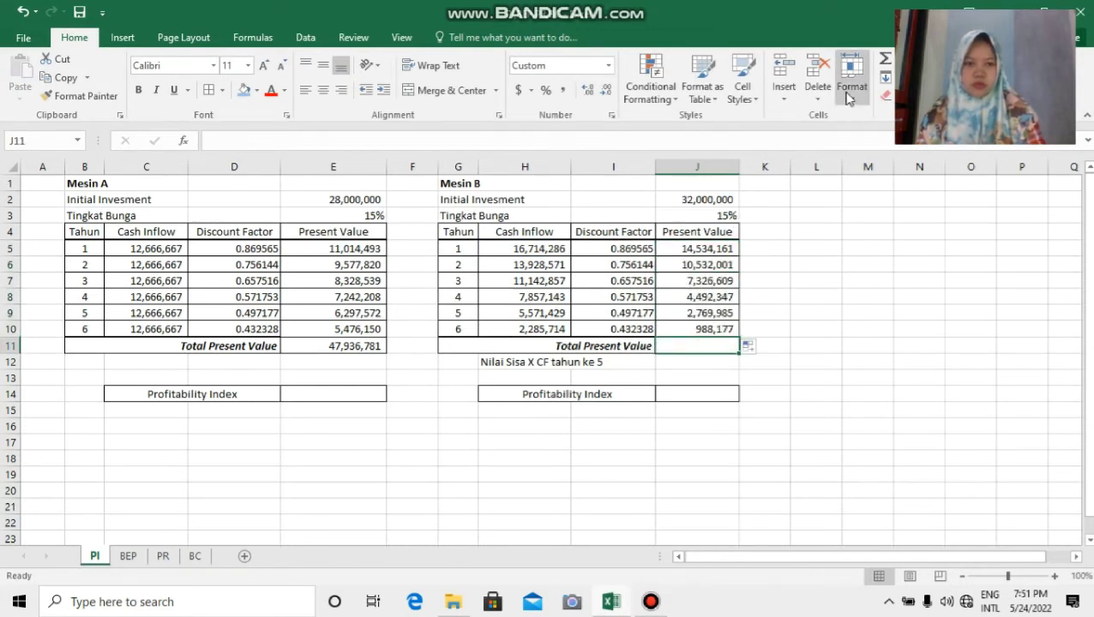
pyautogui.click(885, 59)
pyautogui.press('Return')
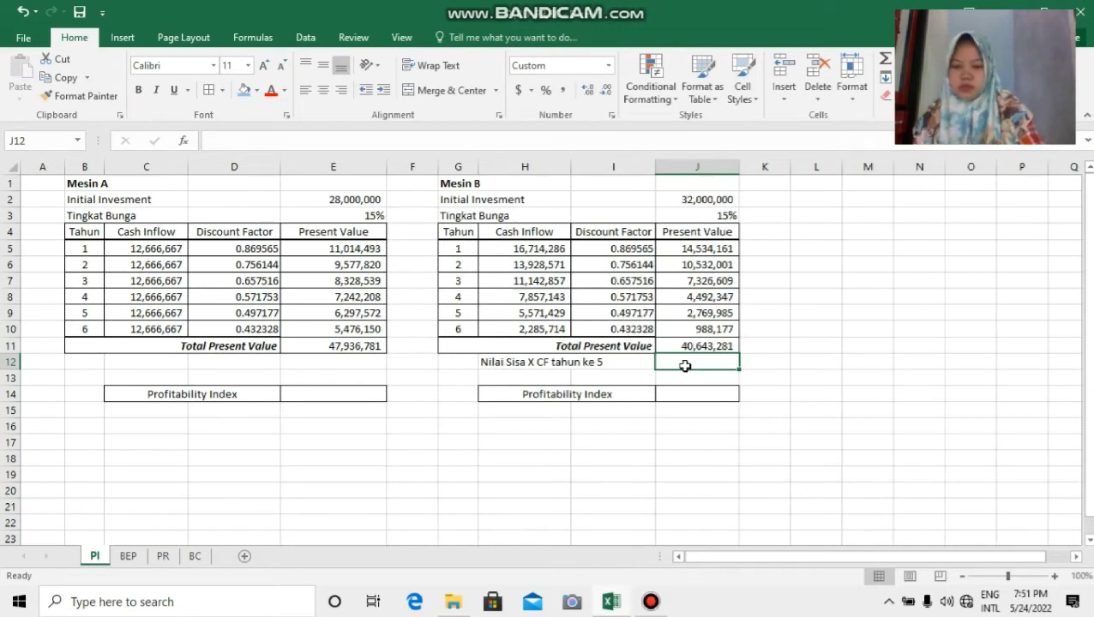
# Calculate Mesin B's Nilai Sisa X CF tahun ke 5 by entering =5000000*(1+J3)^5 in J12
pyautogui.write('=5000000')
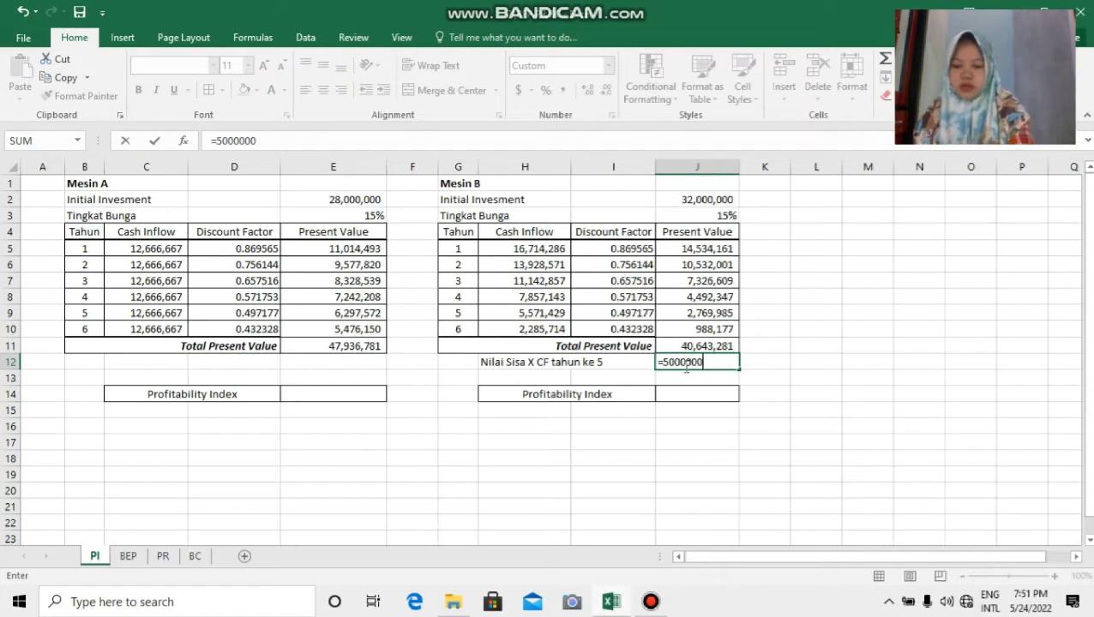
pyautogui.write('*(')
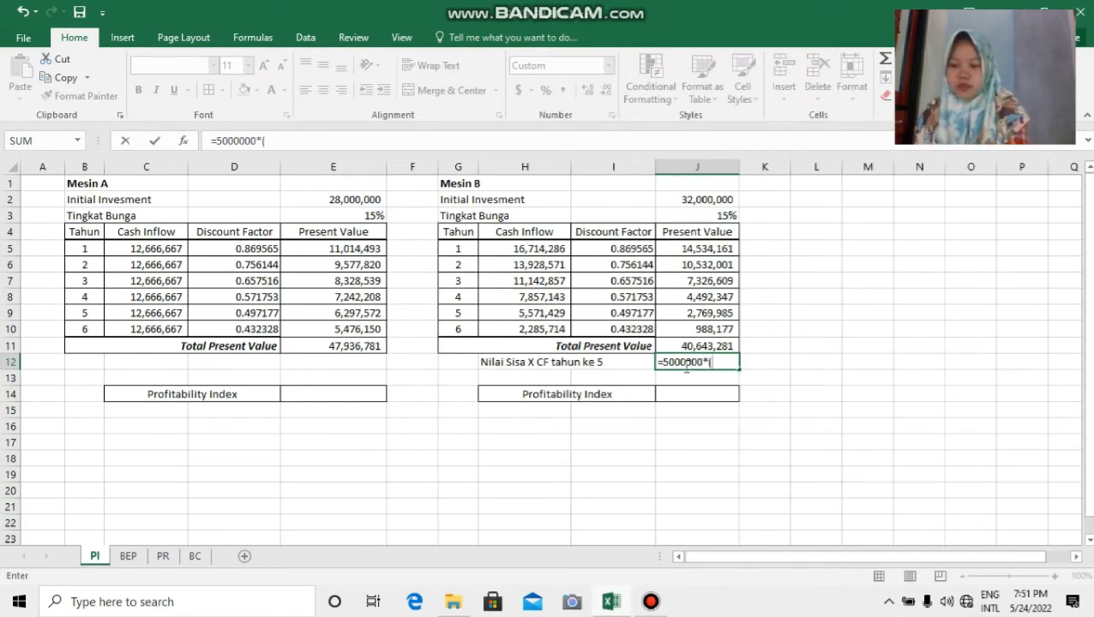
pyautogui.write('1+')
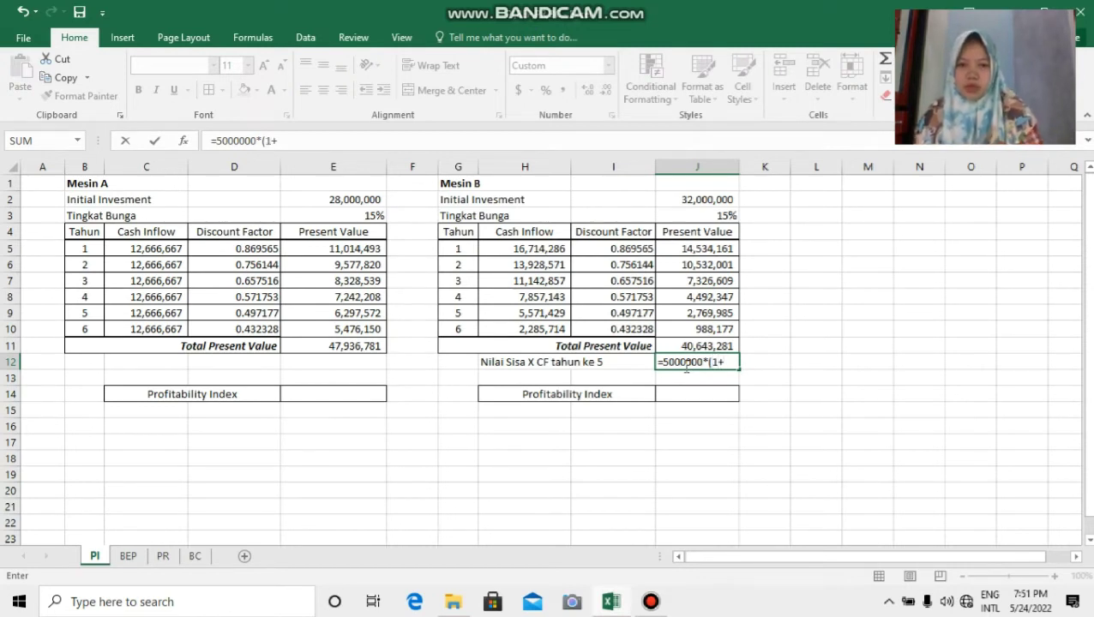
pyautogui.click(714, 214)
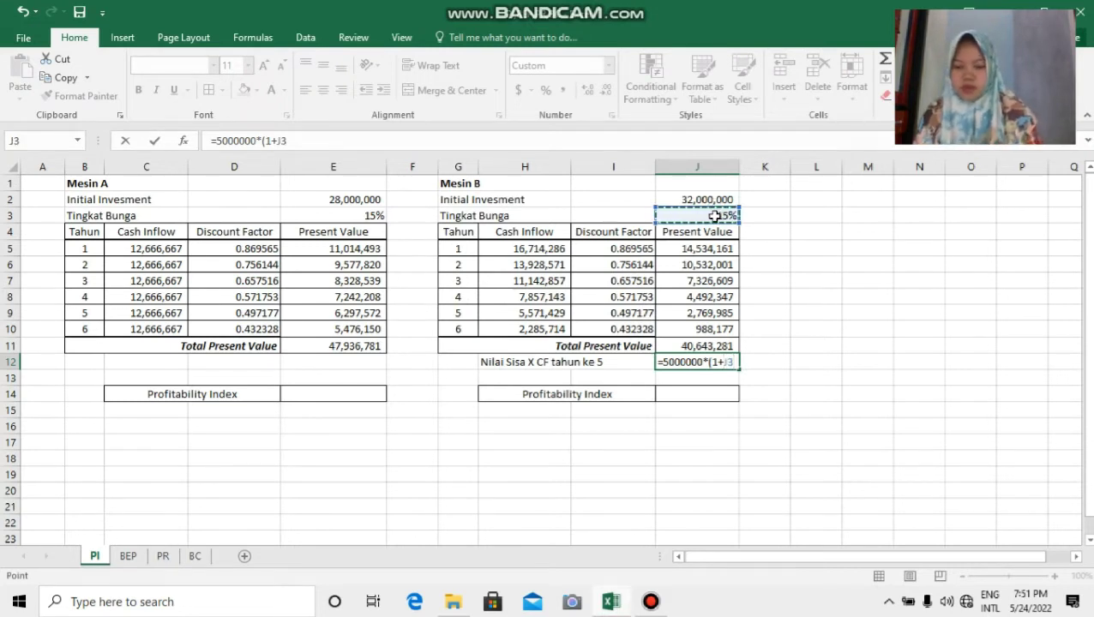
pyautogui.write(')')
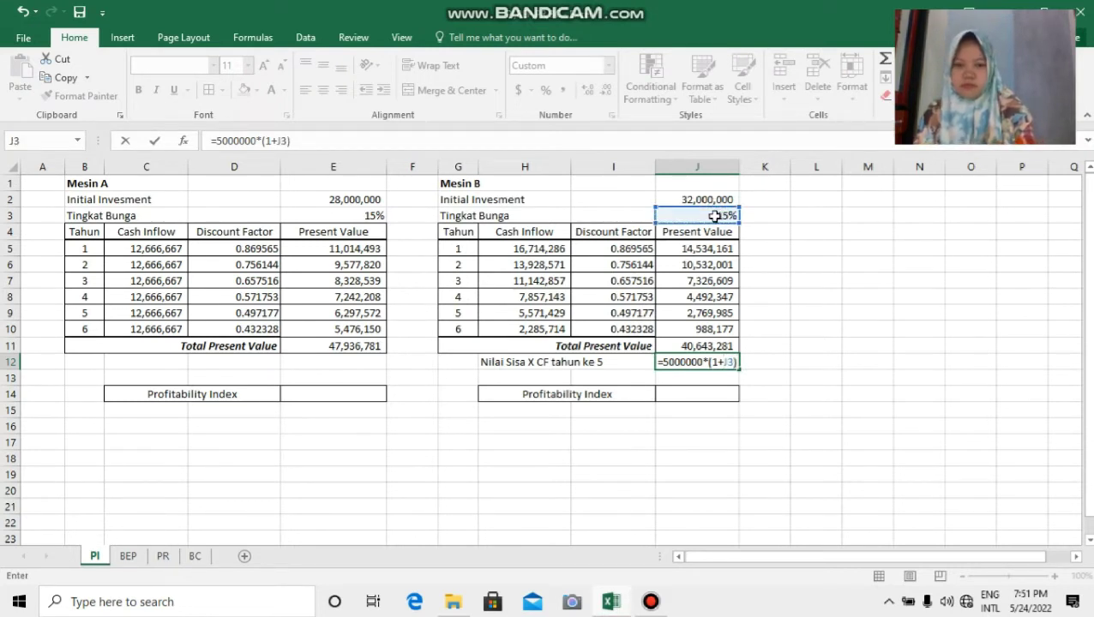
pyautogui.write('^')
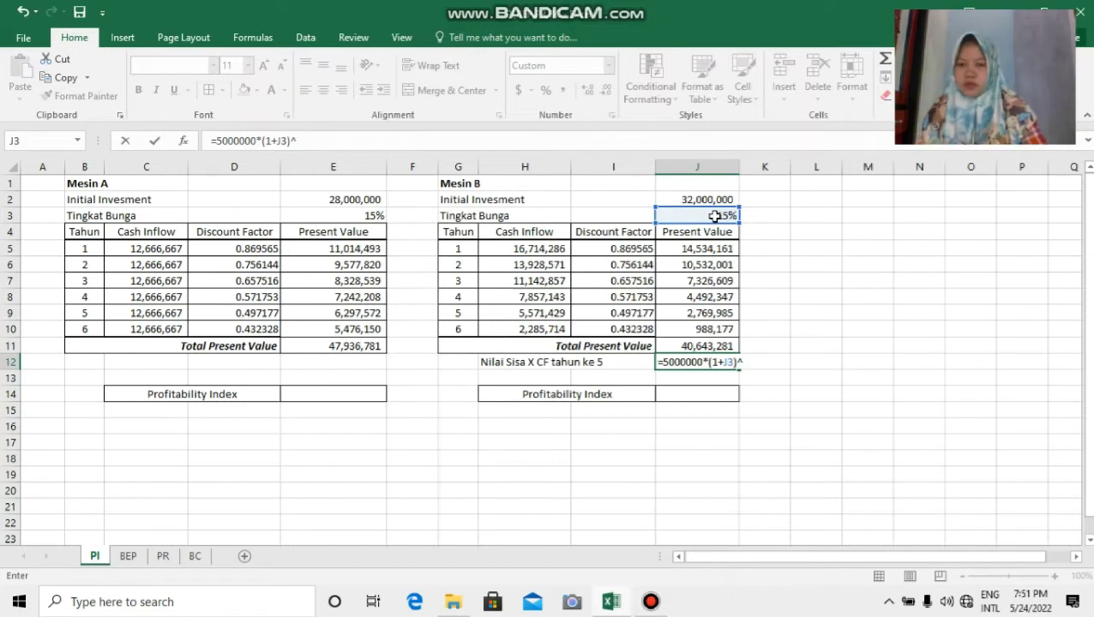
pyautogui.write('5')
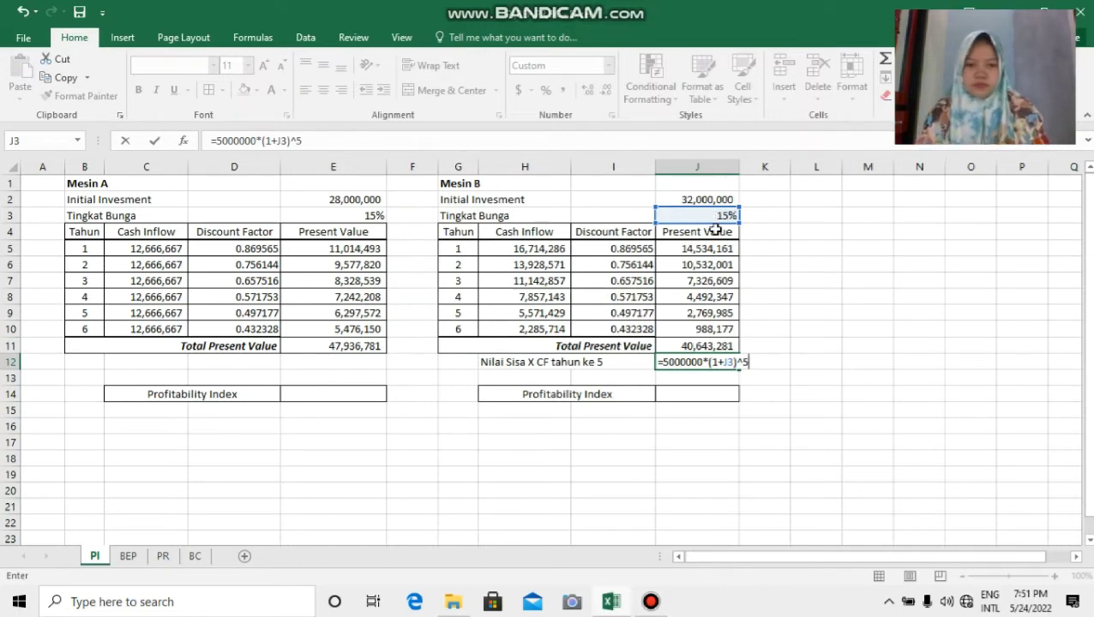
pyautogui.press('Return')
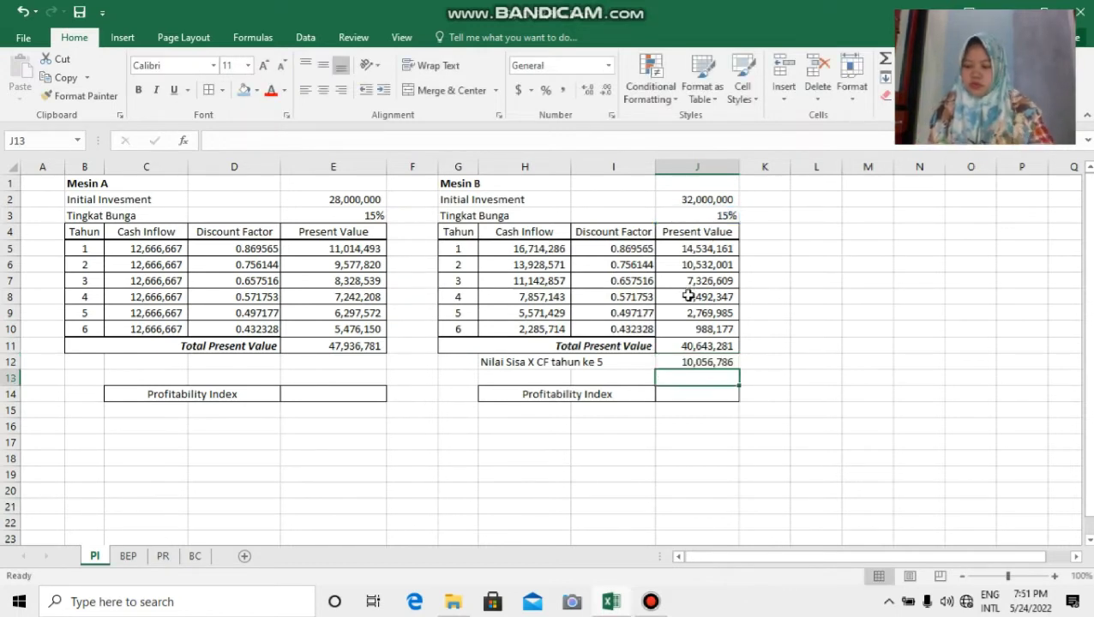
# Calculate Mesin A's profitability index by entering =E11/E2 in E14
pyautogui.click(366, 397)
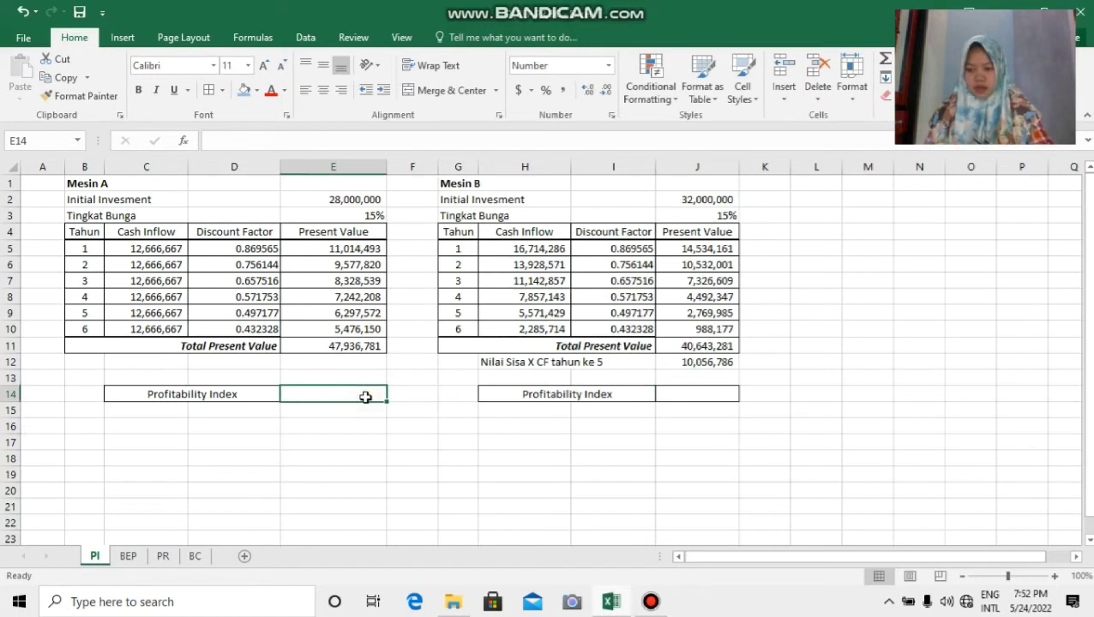
pyautogui.write('=')
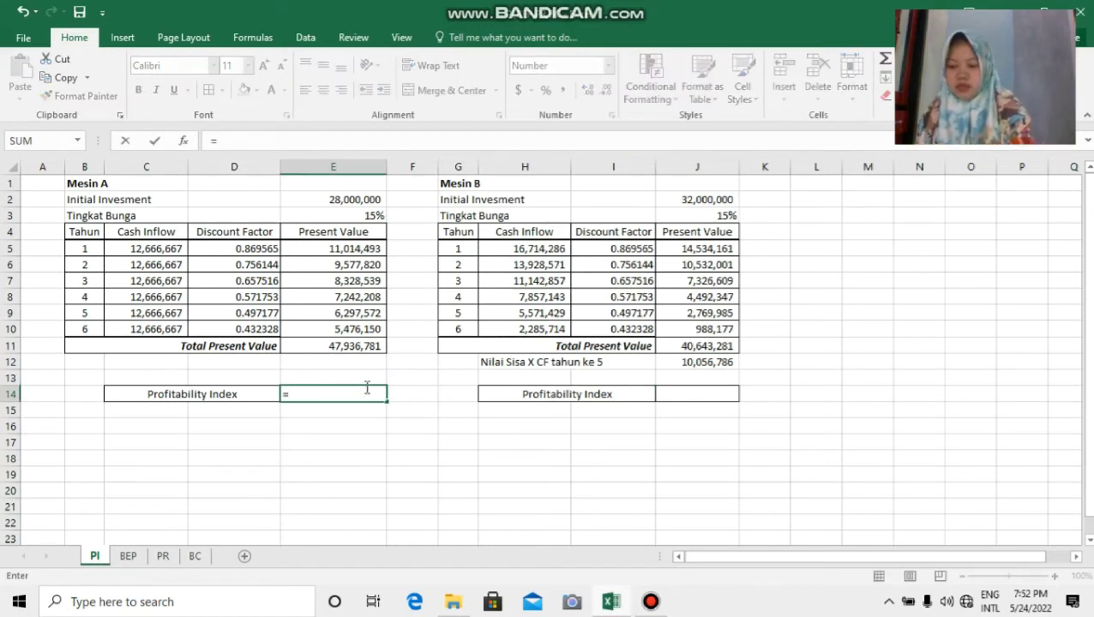
pyautogui.write('E11')
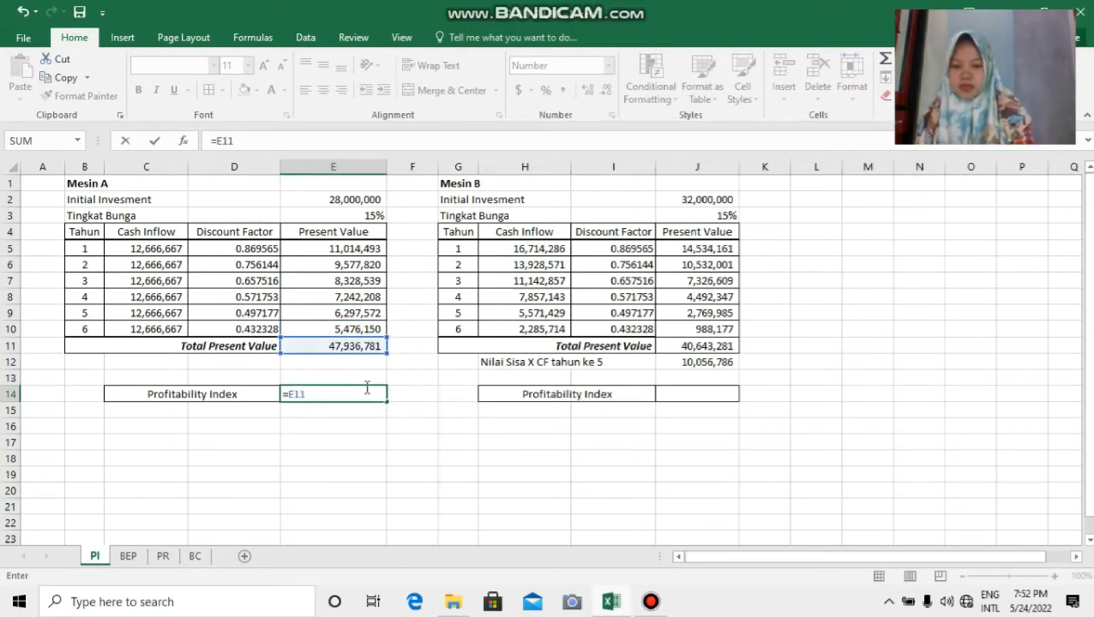
pyautogui.write('/E2')
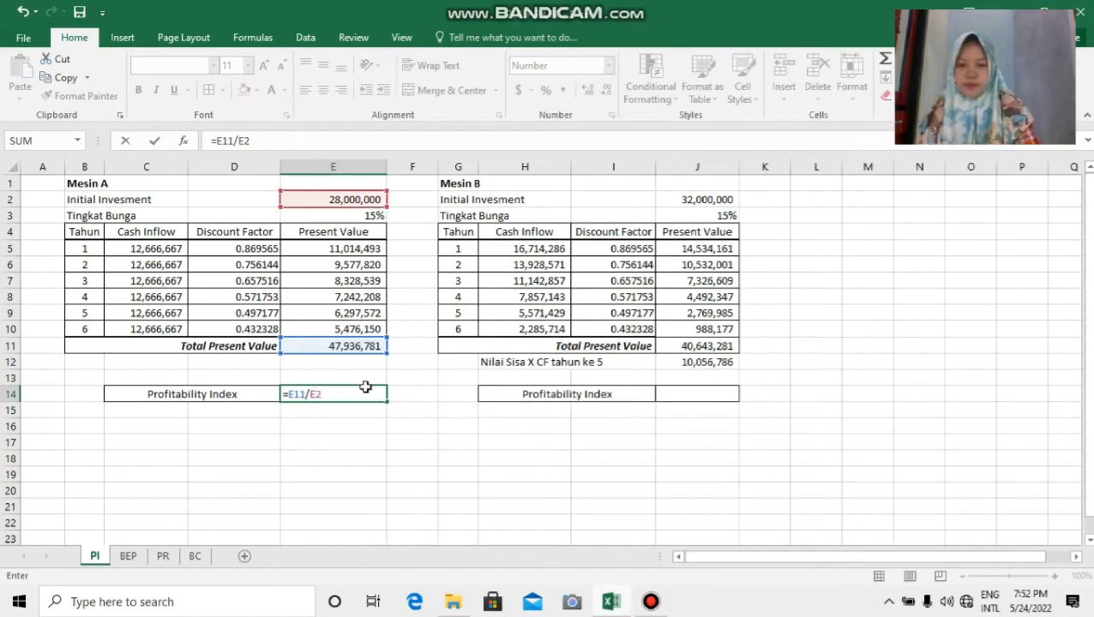
pyautogui.press('Return')
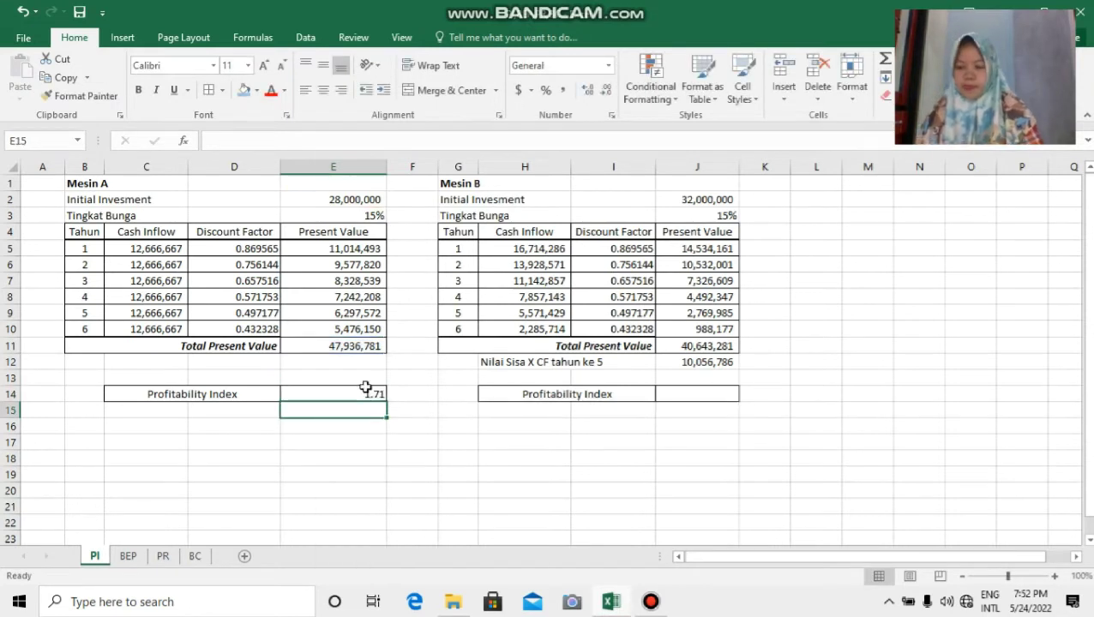
# Calculate Mesin B's profitability index by entering =J11/J2 in J14
pyautogui.click(673, 396)
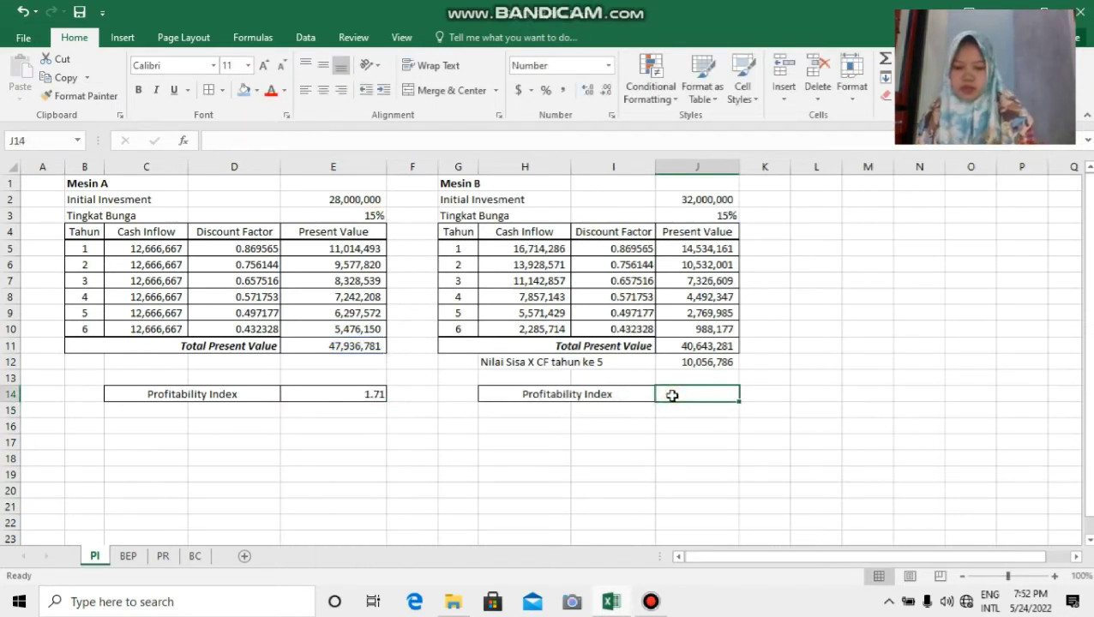
pyautogui.write('=j11')
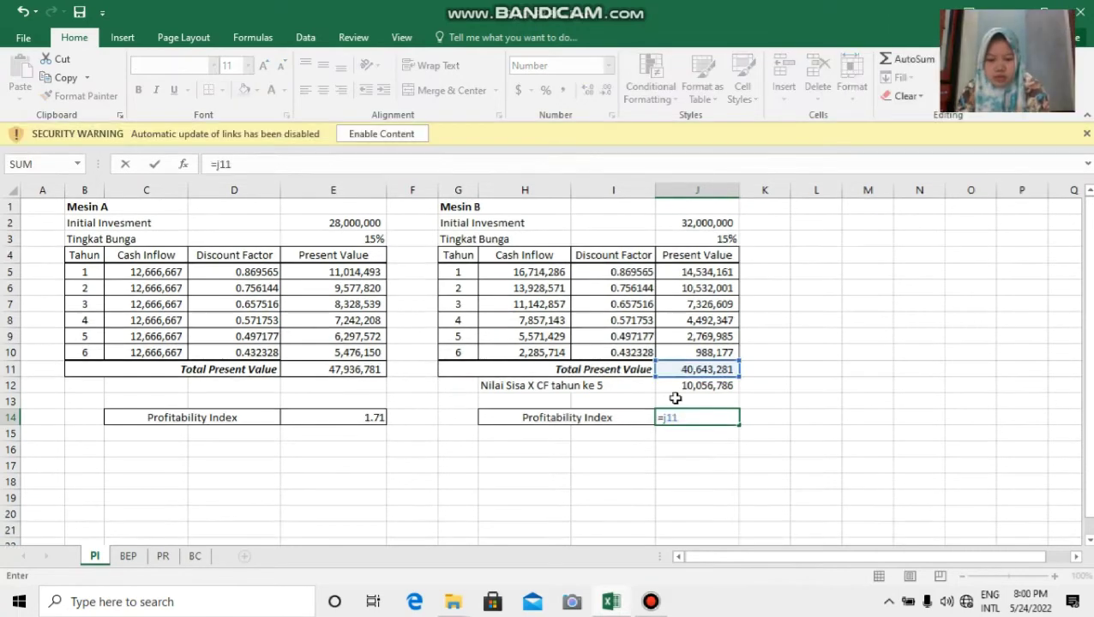
pyautogui.write('/j')
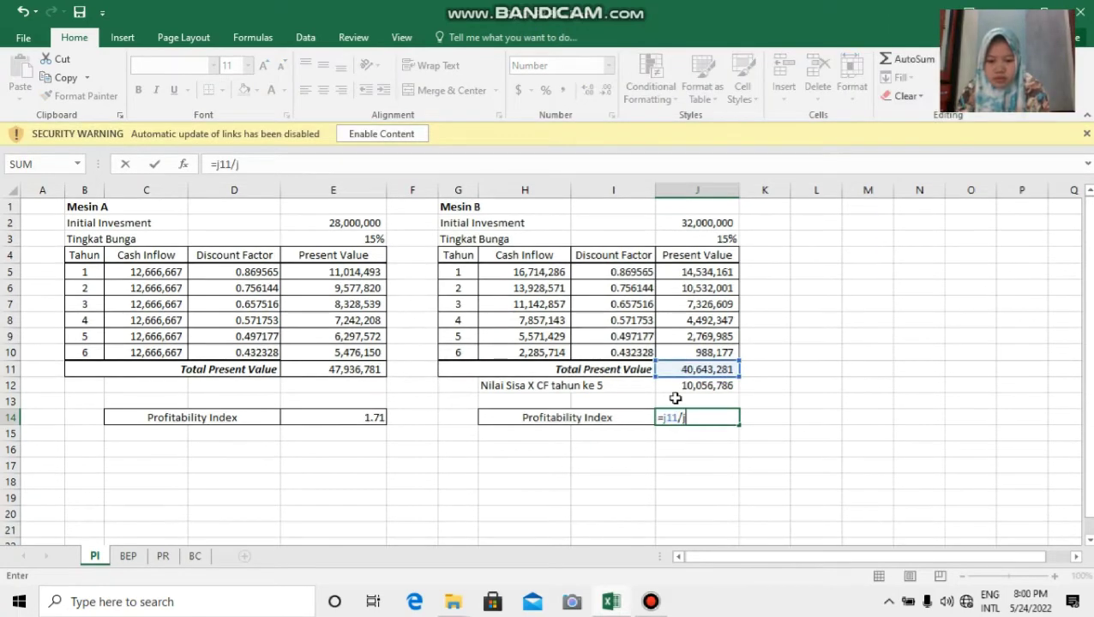
pyautogui.write('2')
pyautogui.press('Return')
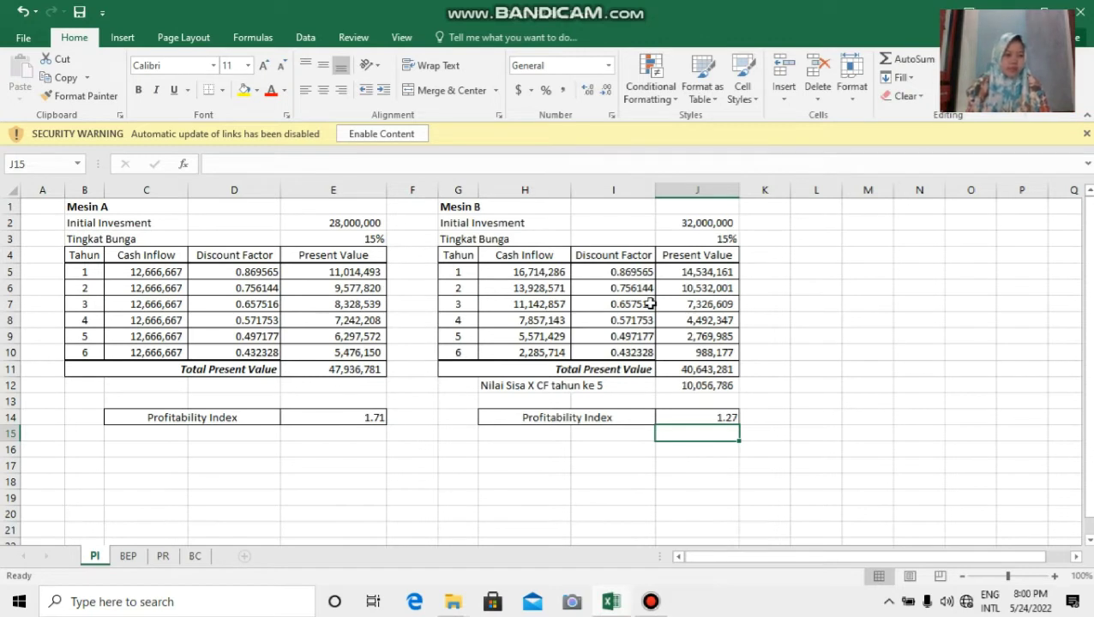
pyautogui.click(361, 412)
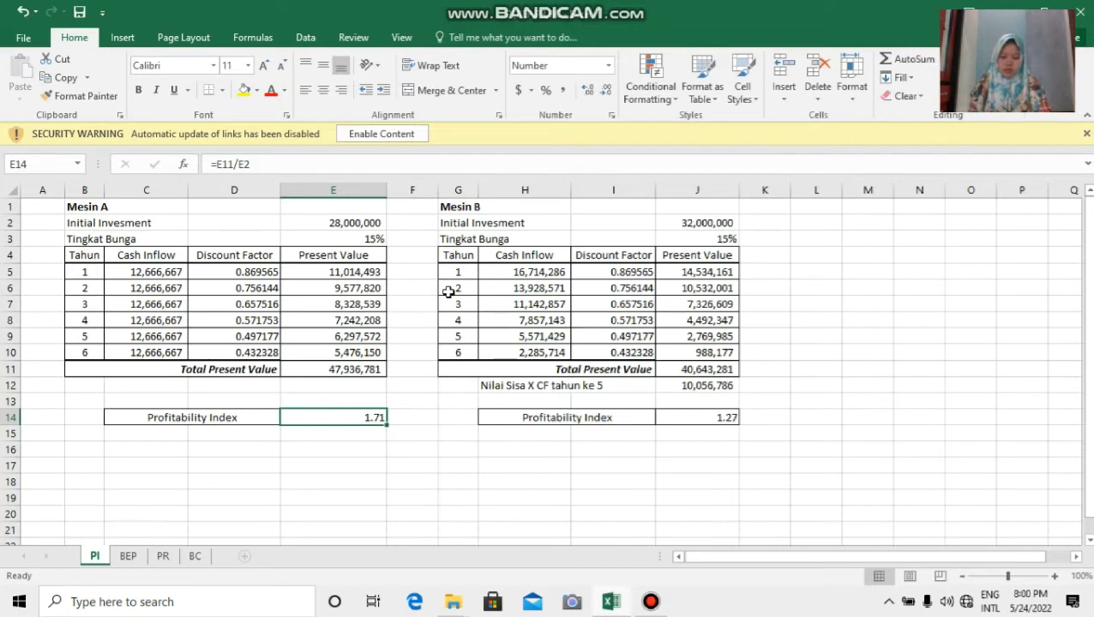
# Open the BEP sheet and examine the problem text against the product quantity, unit price, variable cost and cost-to-sales ratio cells
pyautogui.click(132, 557)
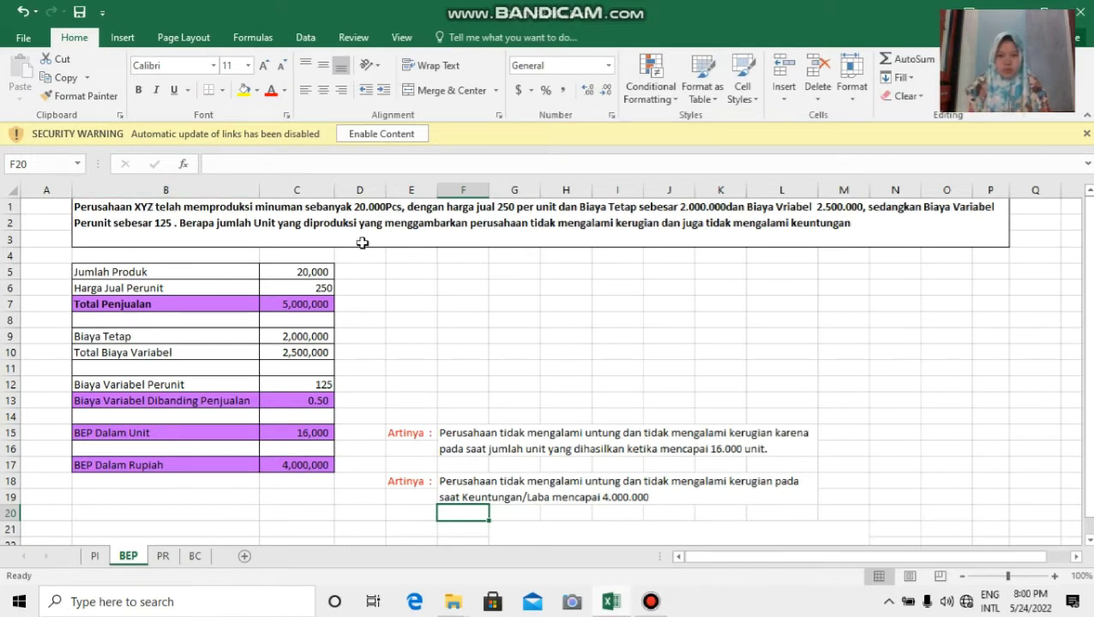
pyautogui.click(314, 271)
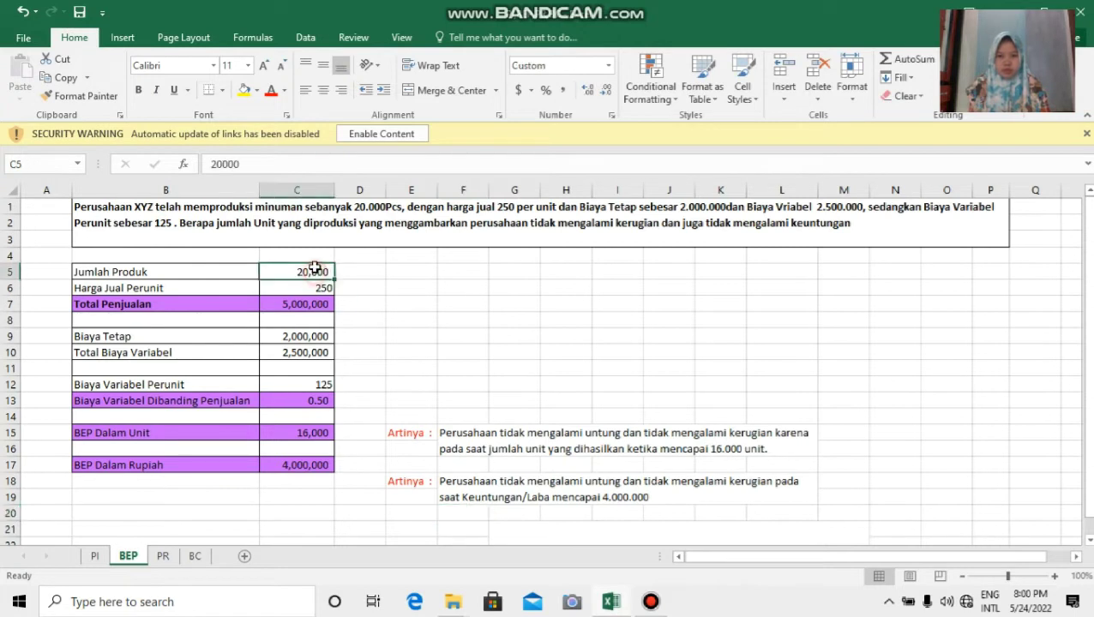
pyautogui.click(371, 208)
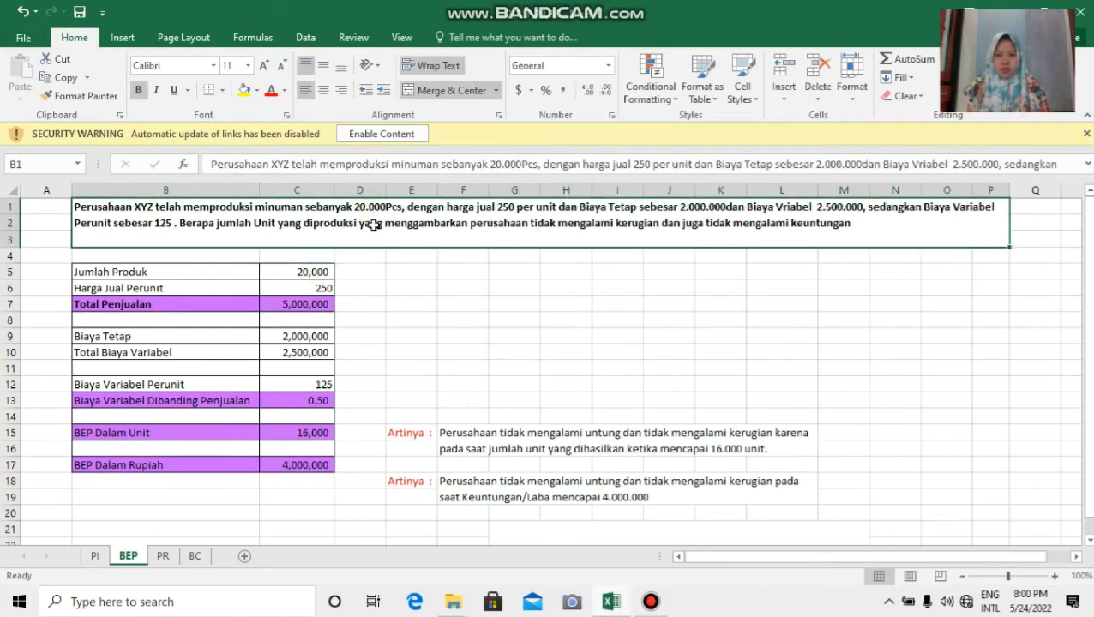
pyautogui.click(322, 291)
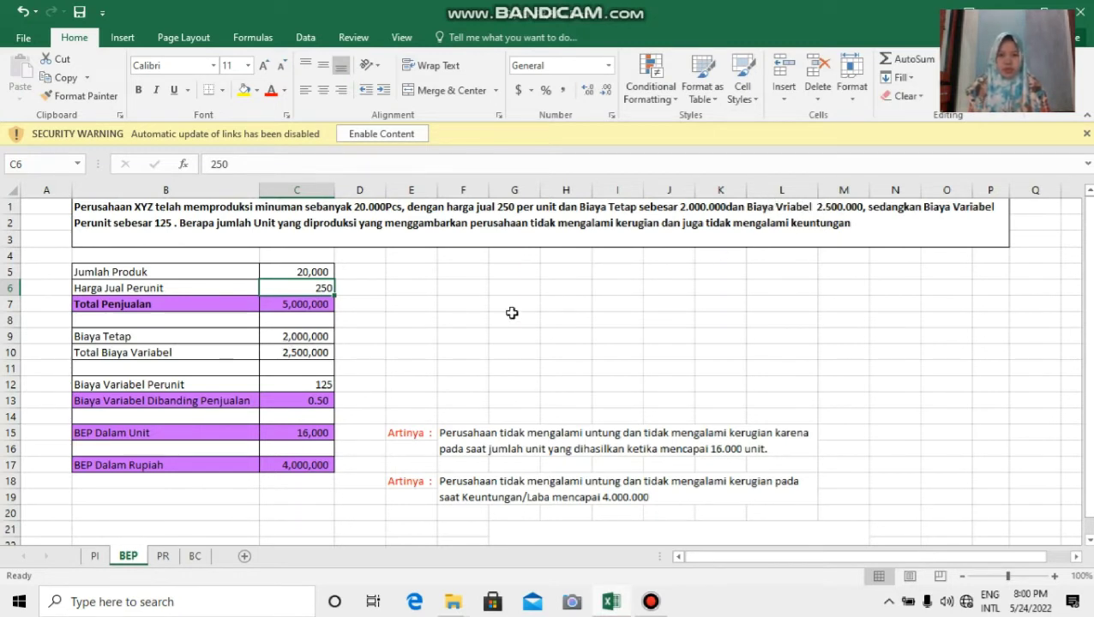
pyautogui.click(327, 354)
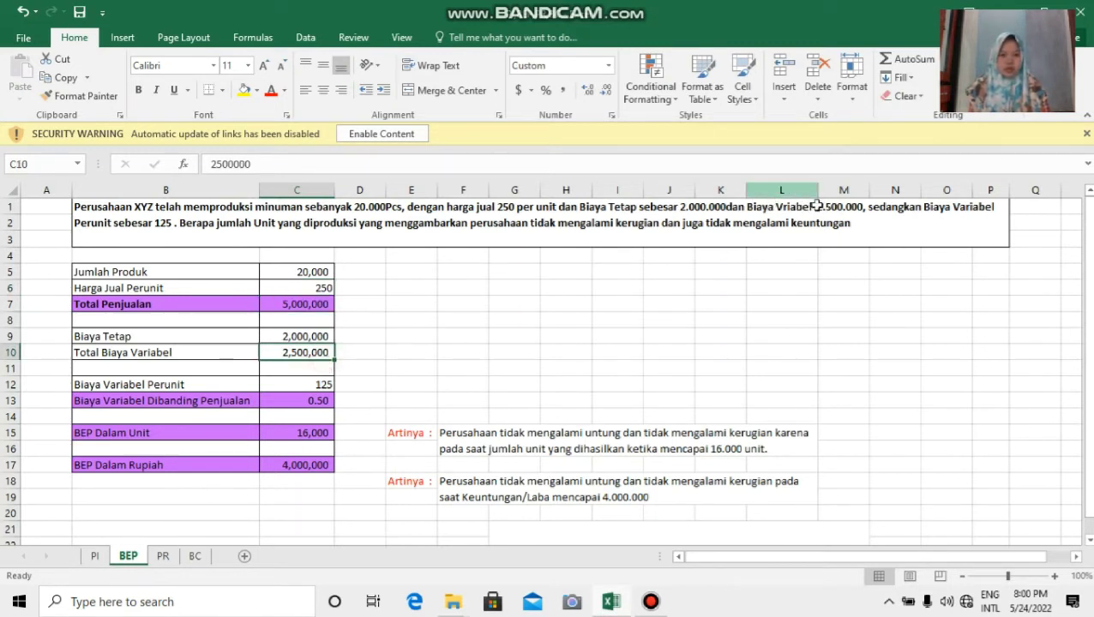
pyautogui.click(308, 398)
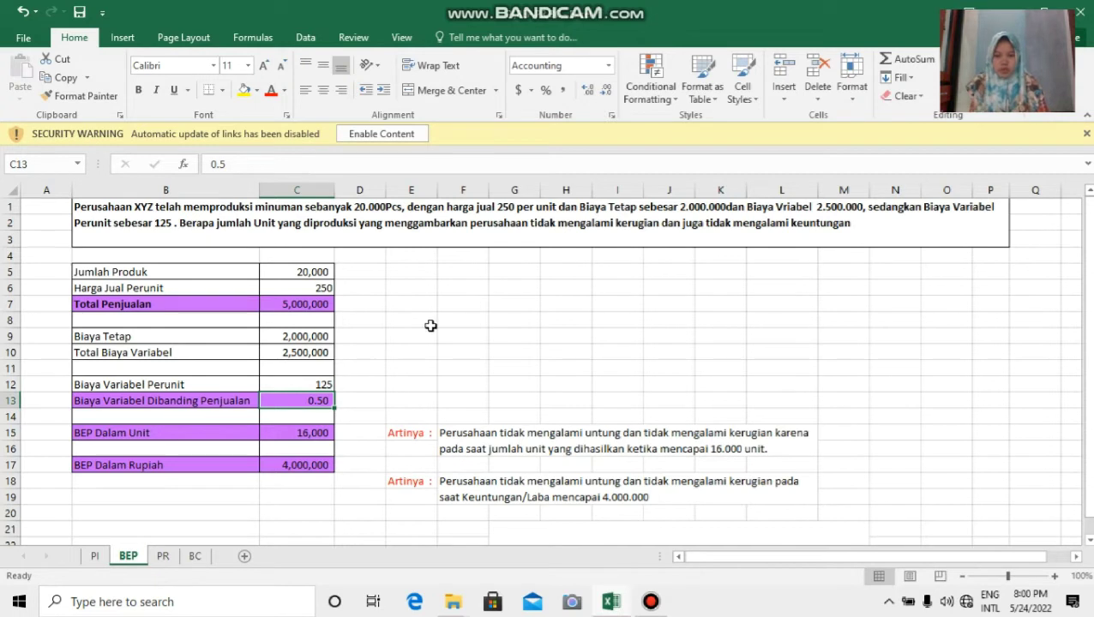
# Clear the existing formulas for BEP Dalam Unit in C15, BEP Dalam Rupiah in C17 and Total Penjualan in C7
pyautogui.click(325, 433)
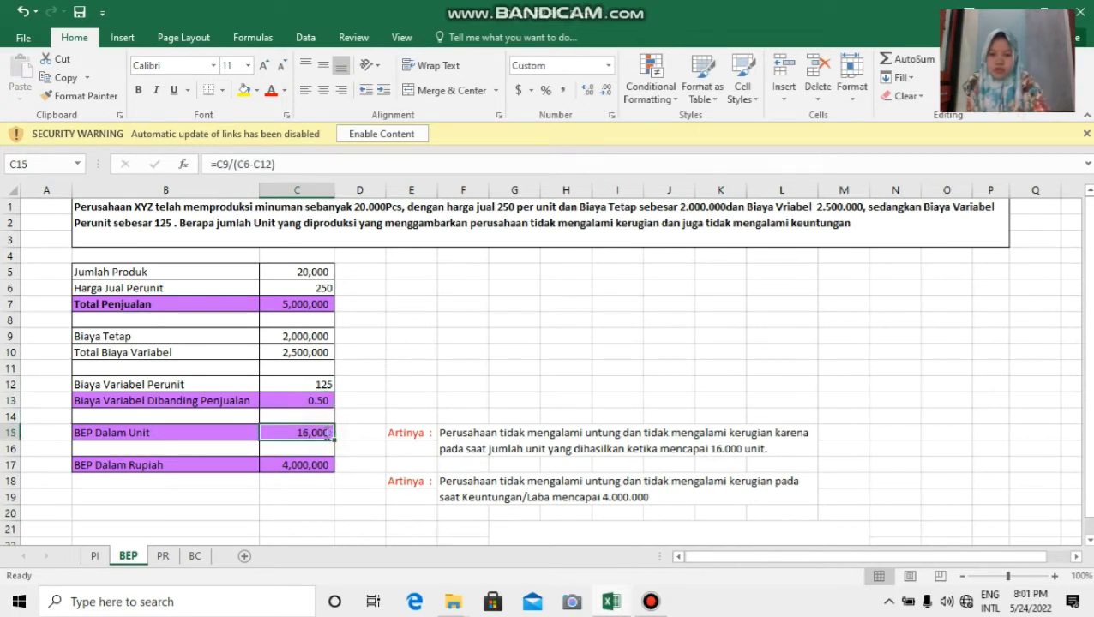
pyautogui.press('BackSpace')
pyautogui.press('Down')
pyautogui.press('Down')
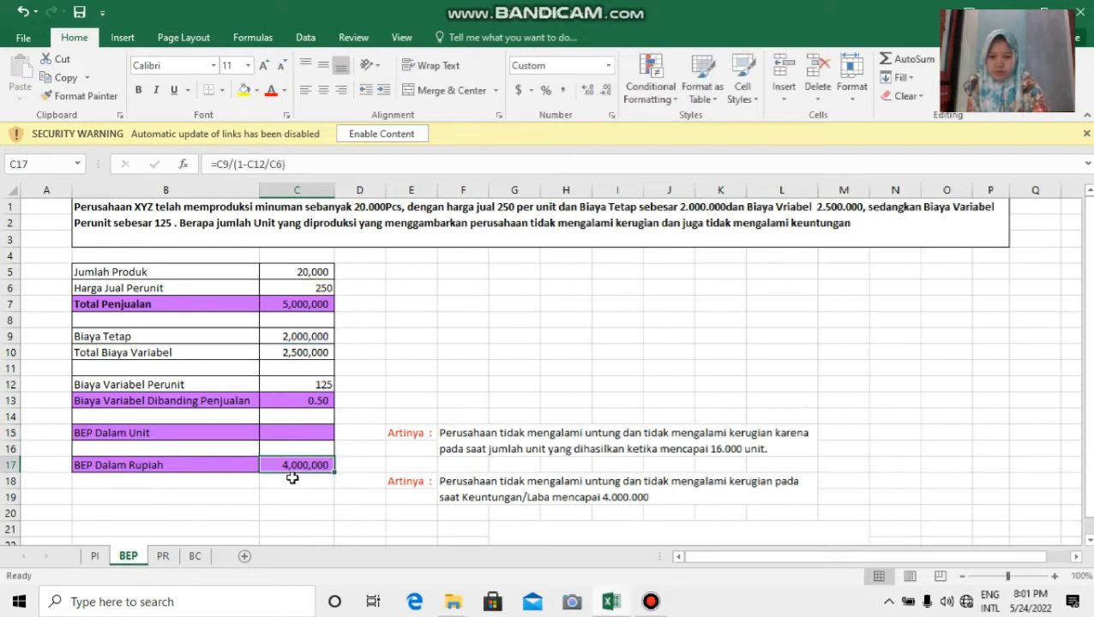
pyautogui.press('BackSpace')
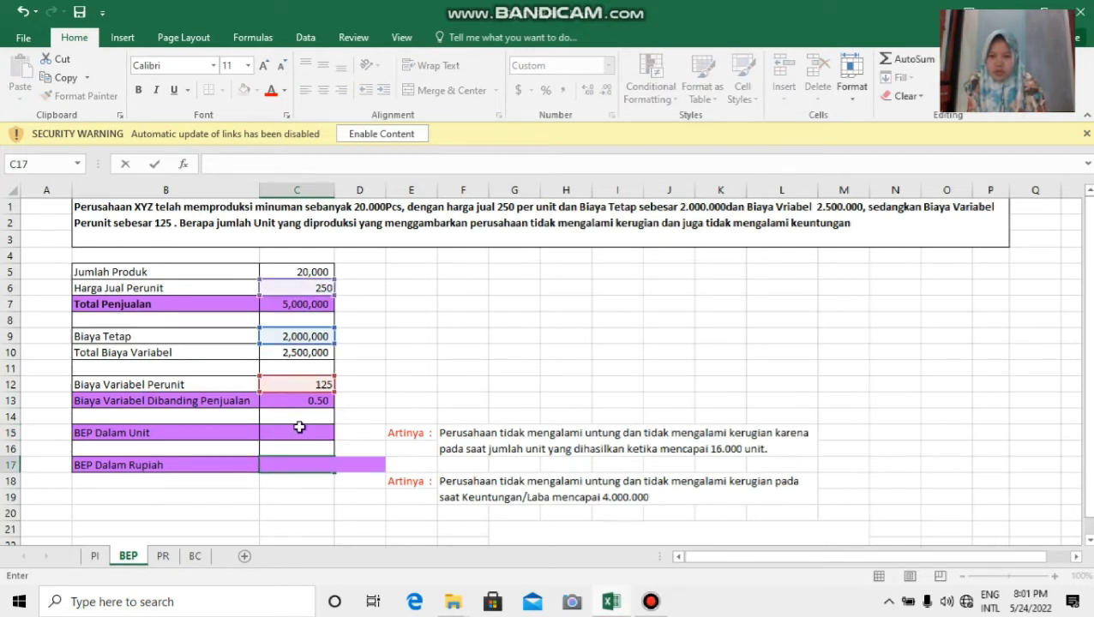
pyautogui.click(297, 433)
pyautogui.press('BackSpace')
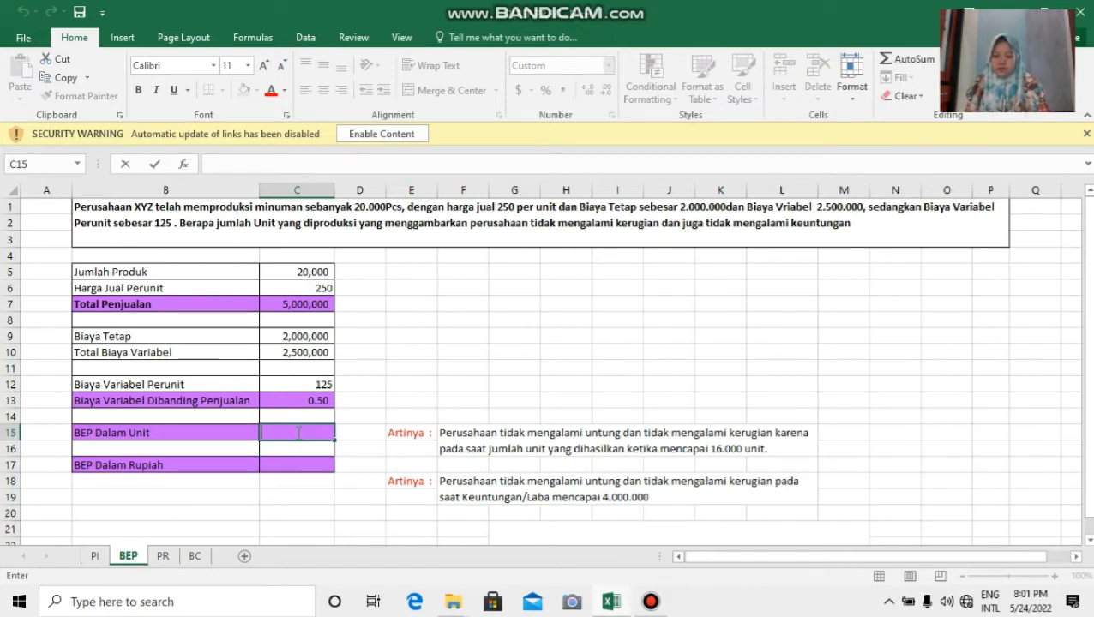
pyautogui.click(310, 303)
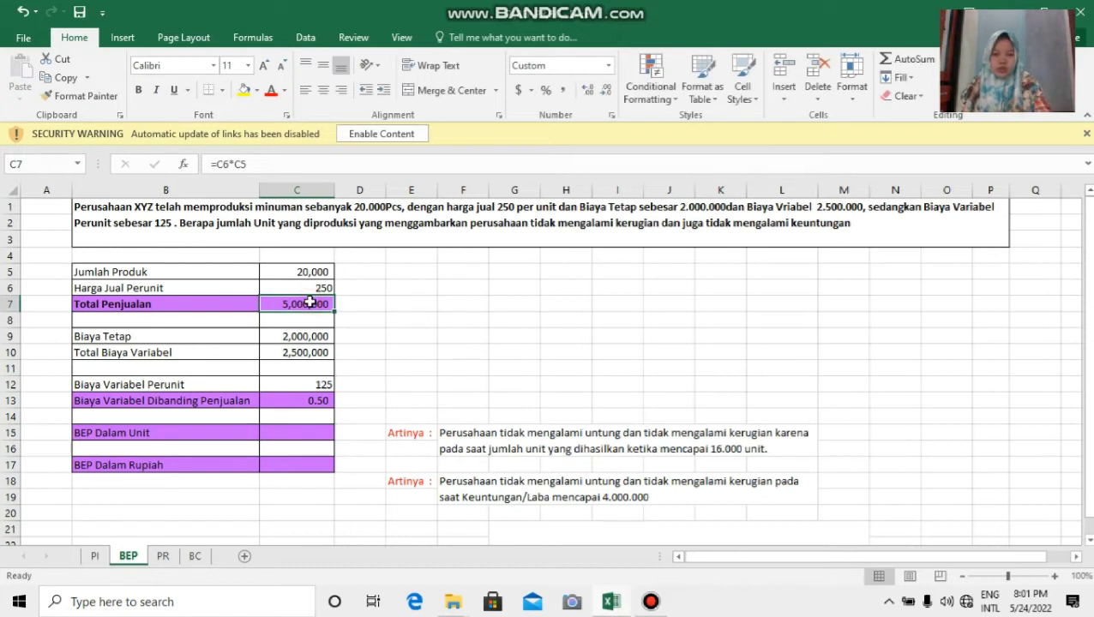
pyautogui.press('BackSpace')
pyautogui.click(354, 299)
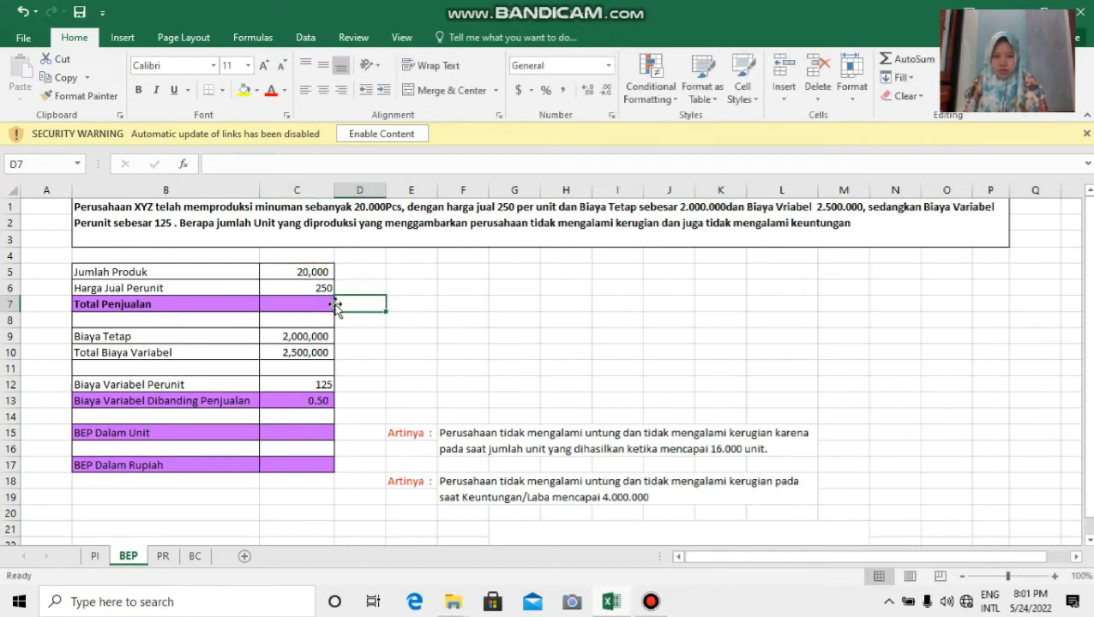
# Calculate Total Penjualan by entering =C6*C5 in C7
pyautogui.click(326, 307)
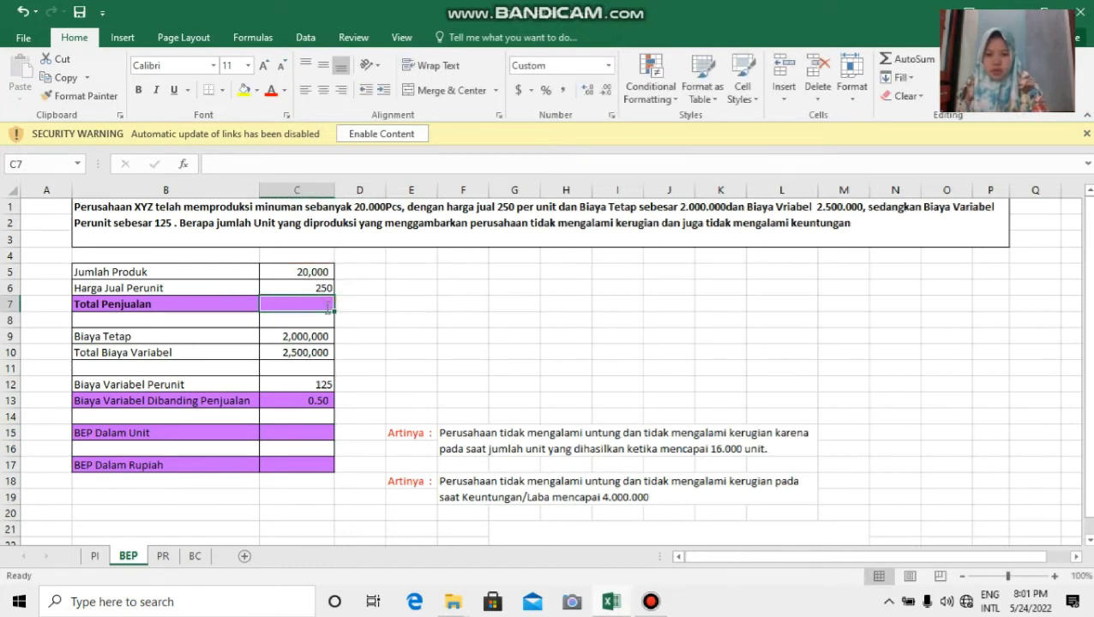
pyautogui.write('=')
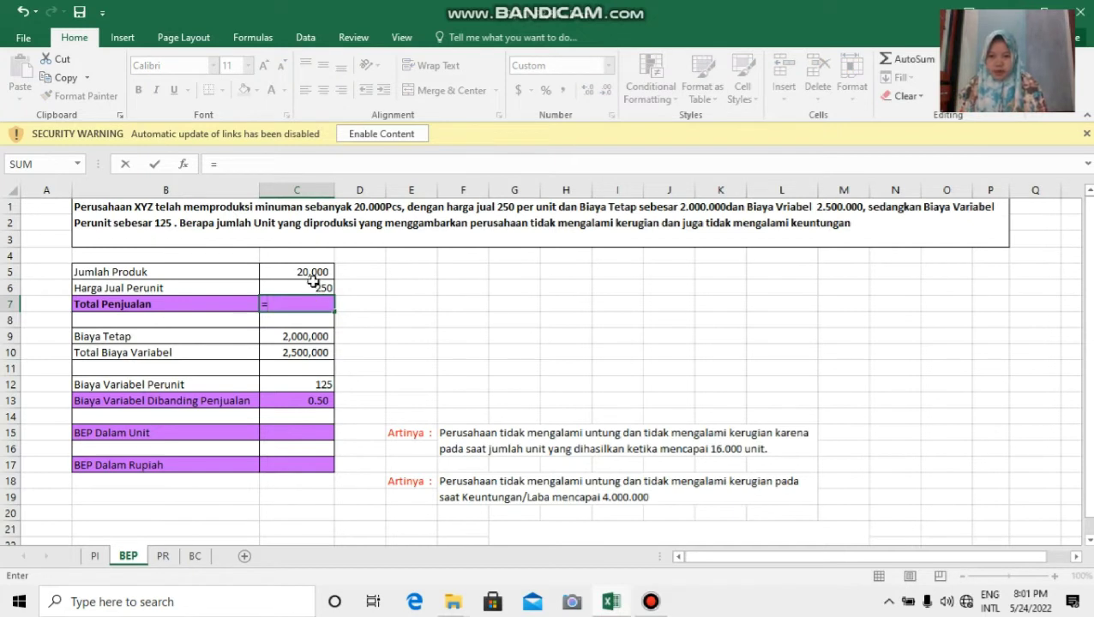
pyautogui.click(314, 285)
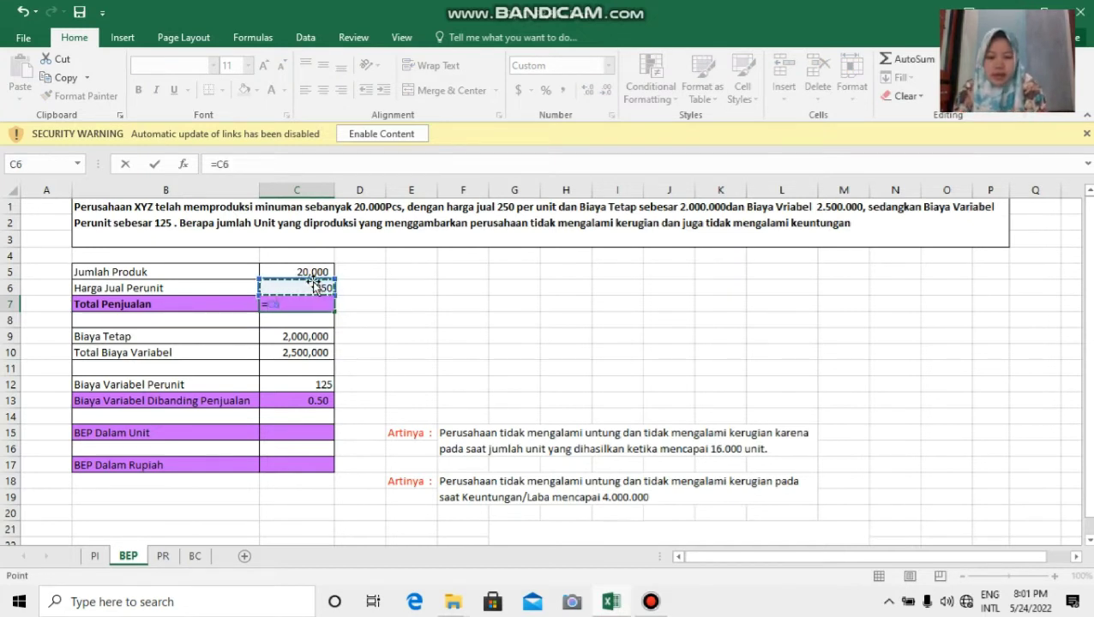
pyautogui.write('8=')
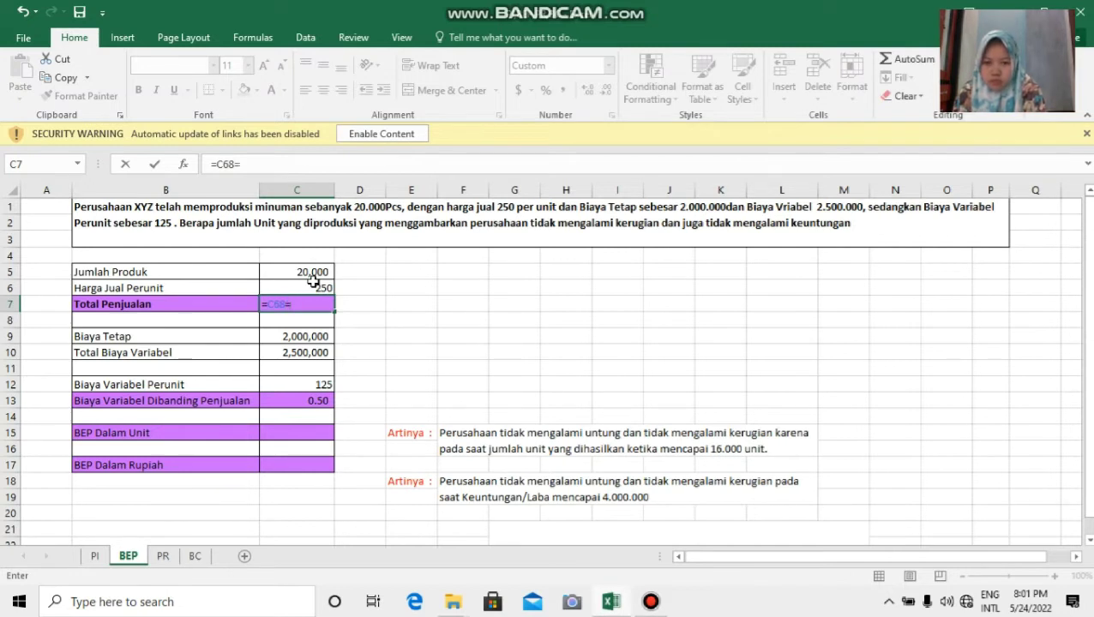
pyautogui.press('BackSpace')
pyautogui.press('BackSpace')
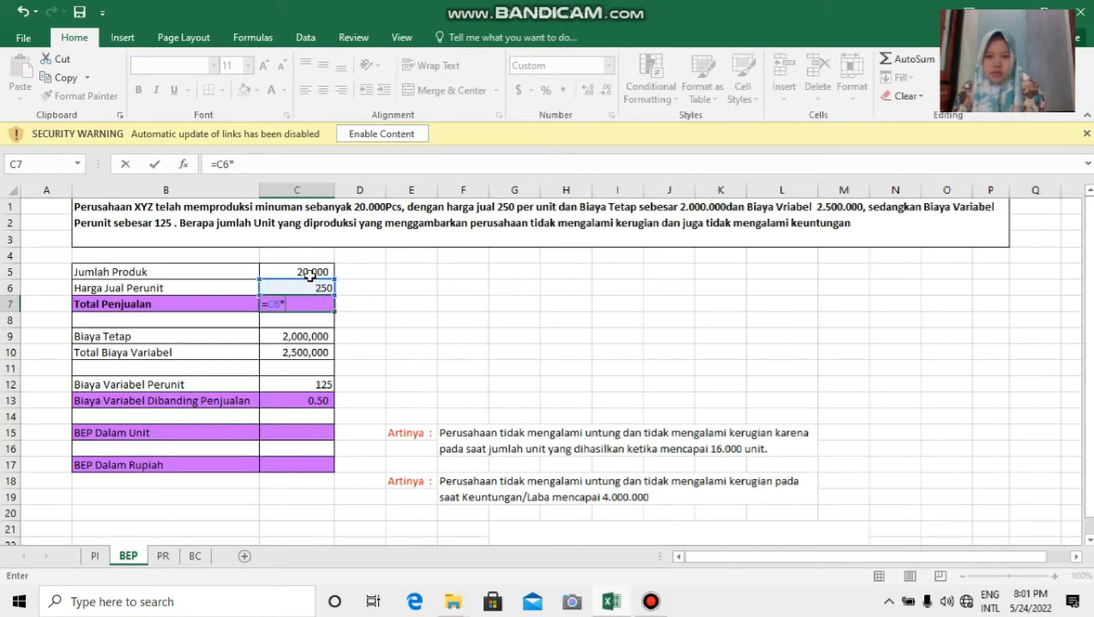
pyautogui.click(309, 272)
pyautogui.press('Return')
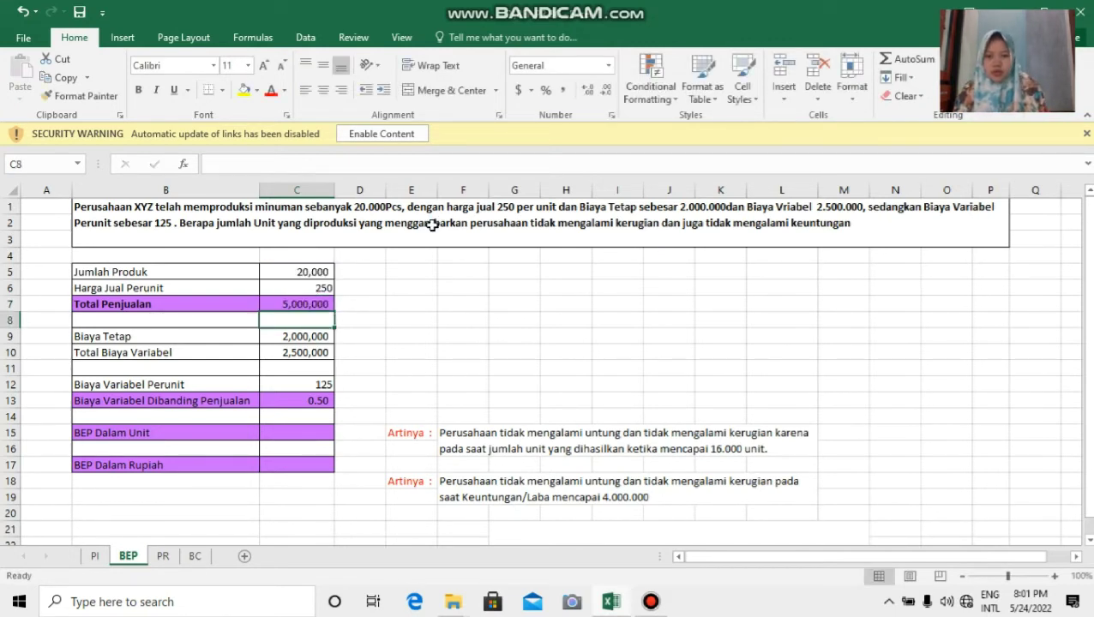
# Enter the BEP Dalam Unit formula =B9/(C6-C12) in C15
pyautogui.click(292, 435)
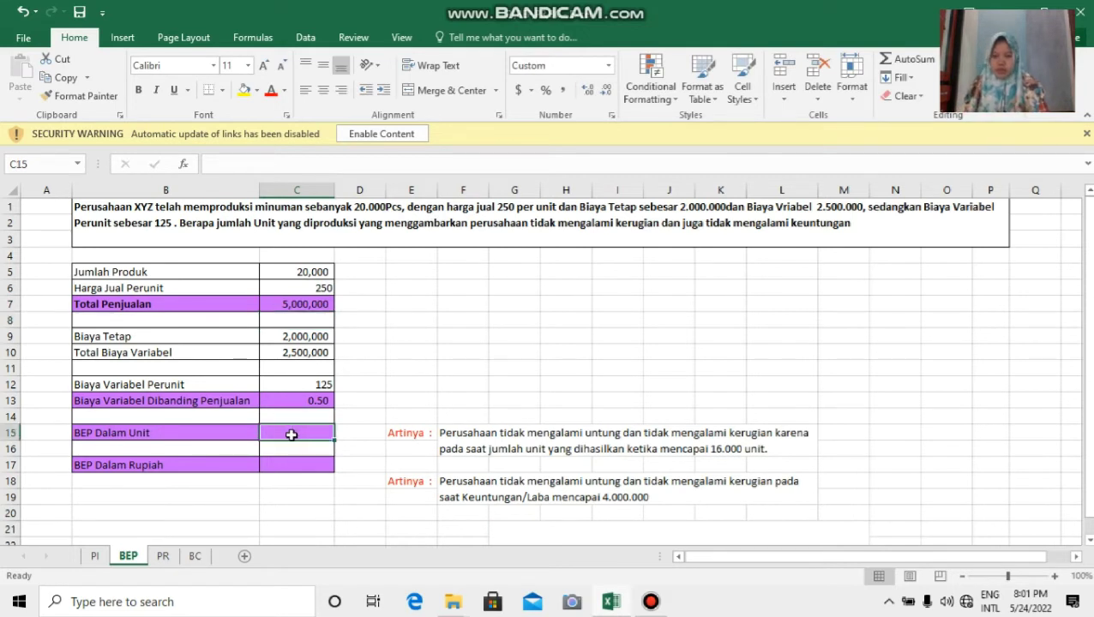
pyautogui.write('=')
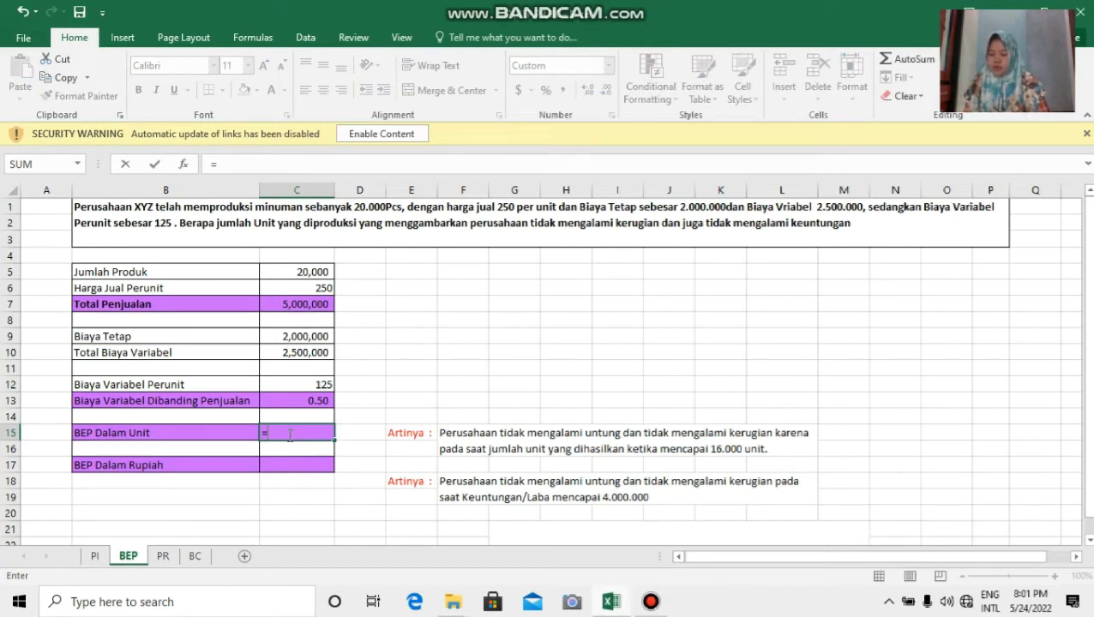
pyautogui.click(177, 340)
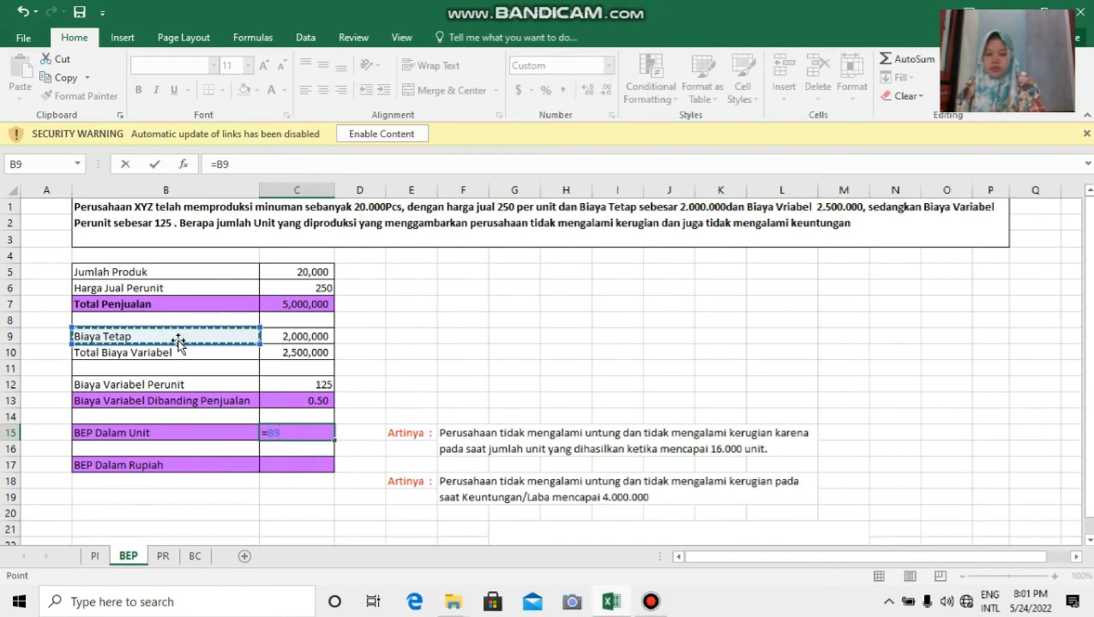
pyautogui.write('/(')
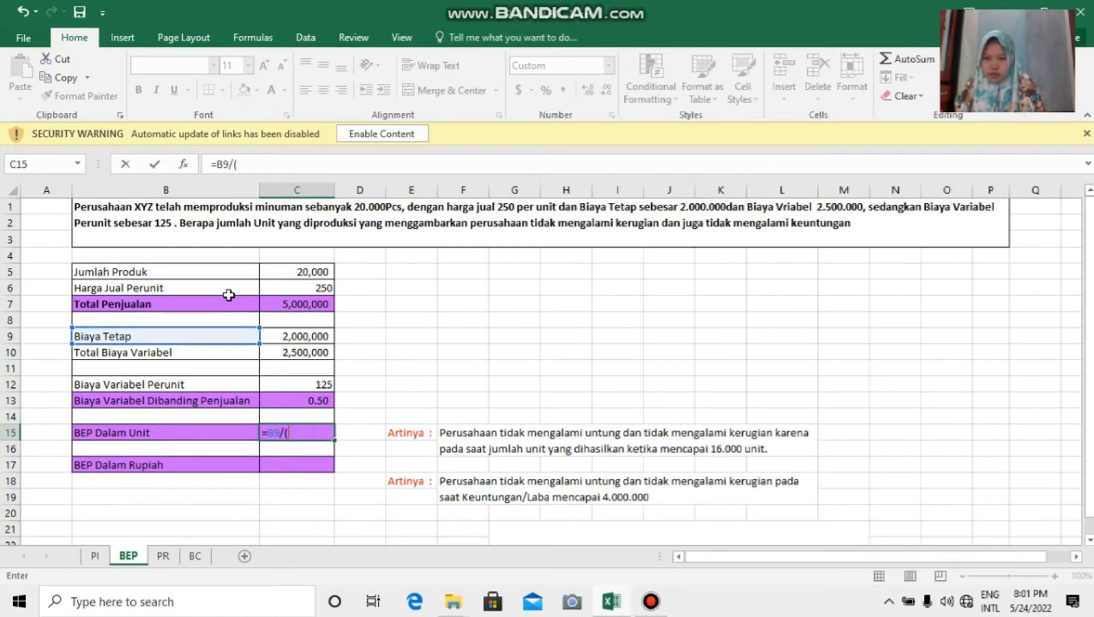
pyautogui.click(302, 292)
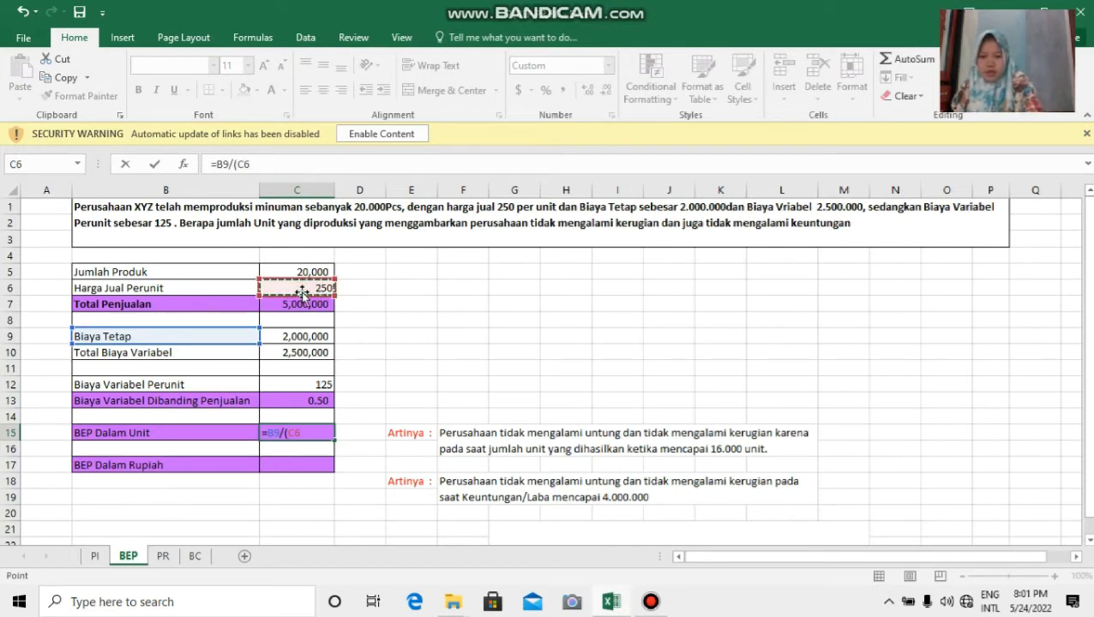
pyautogui.write('-')
pyautogui.click(288, 386)
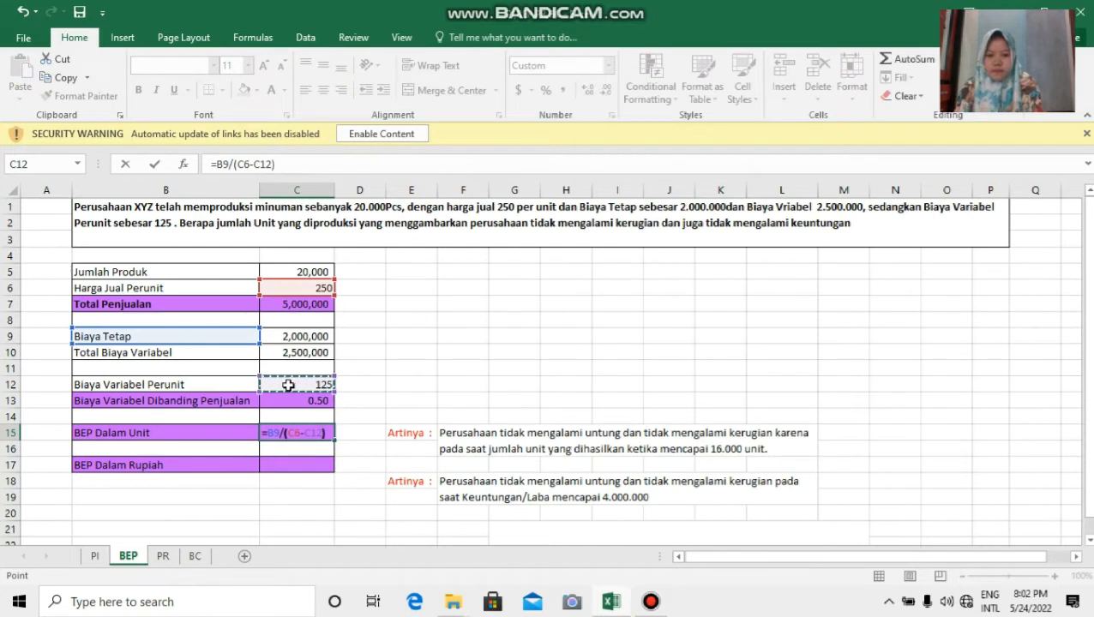
pyautogui.write(')')
pyautogui.press('Return')
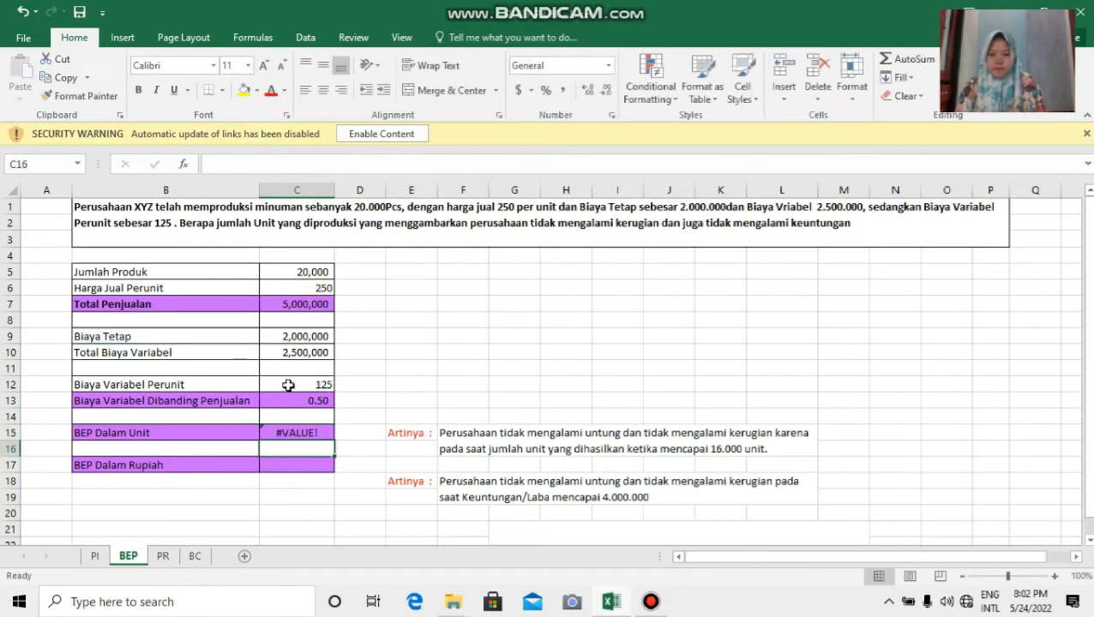
# Correct the BEP Dalam Unit formula in C15 to =C9/(C6-C12) so it references the Biaya Tetap amount
pyautogui.click(299, 435)
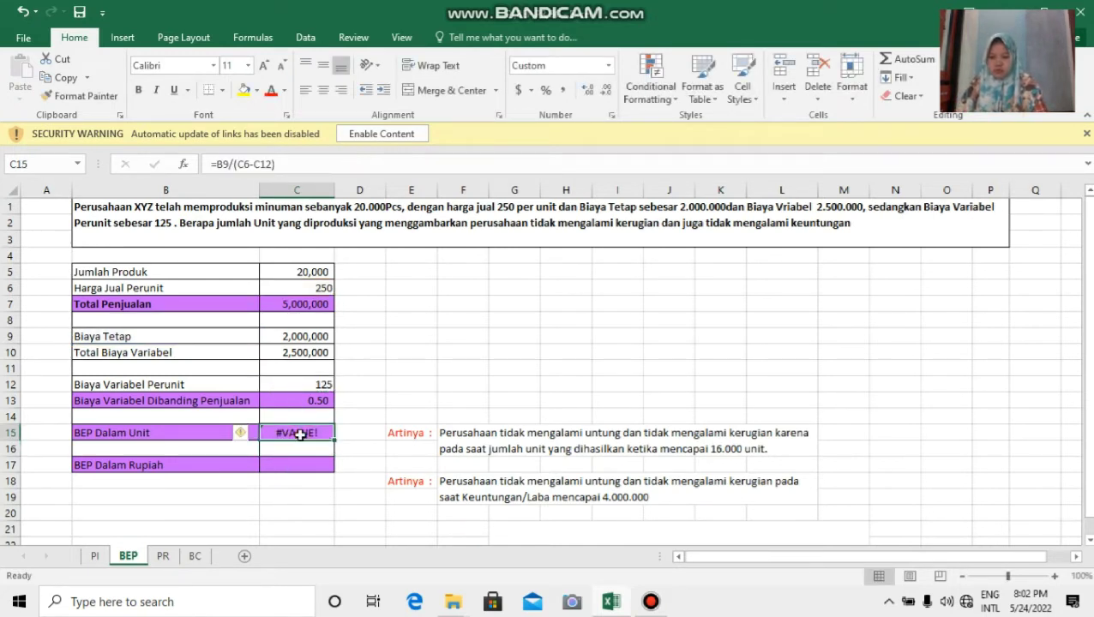
pyautogui.click(222, 163)
pyautogui.press('BackSpace')
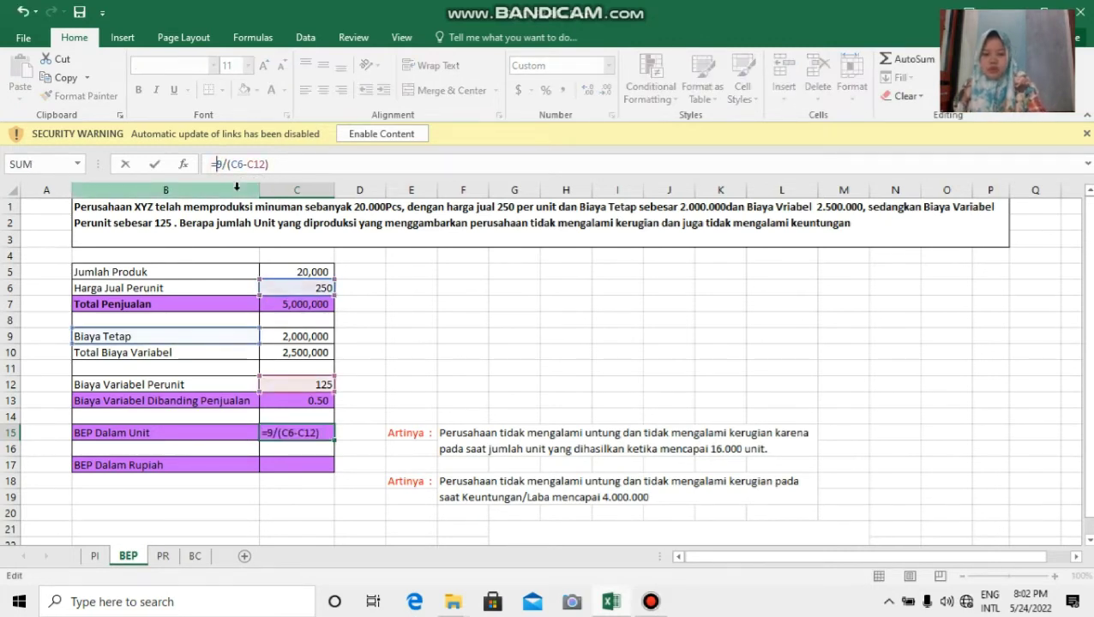
pyautogui.write('C')
pyautogui.press('Return')
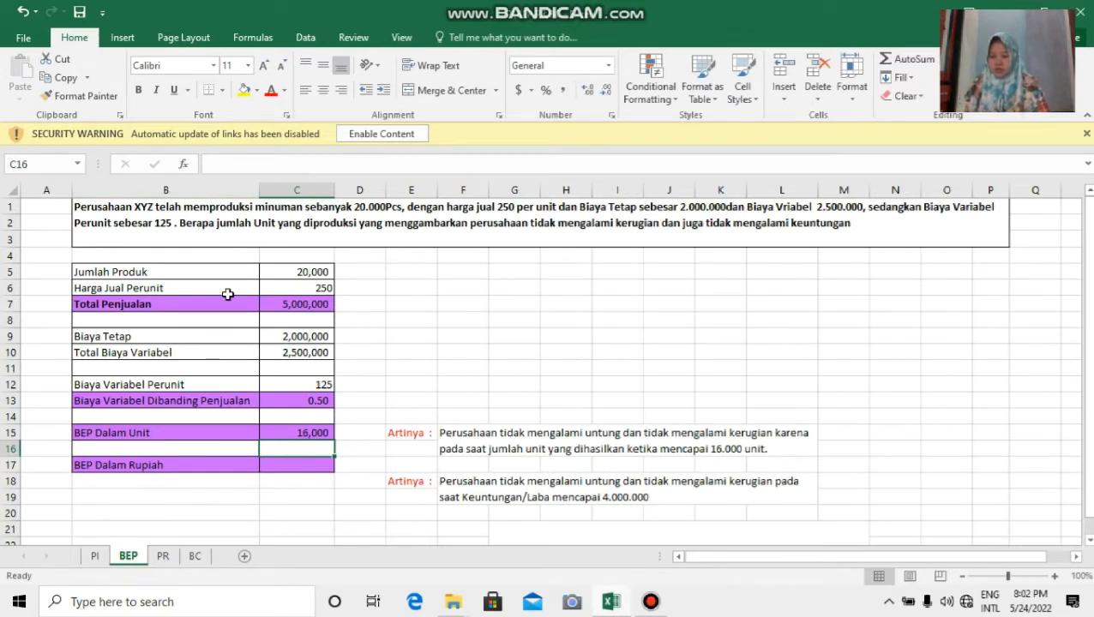
# Calculate BEP Dalam Rupiah by entering =C9/(1-C12/C6) in C17
pyautogui.click(284, 467)
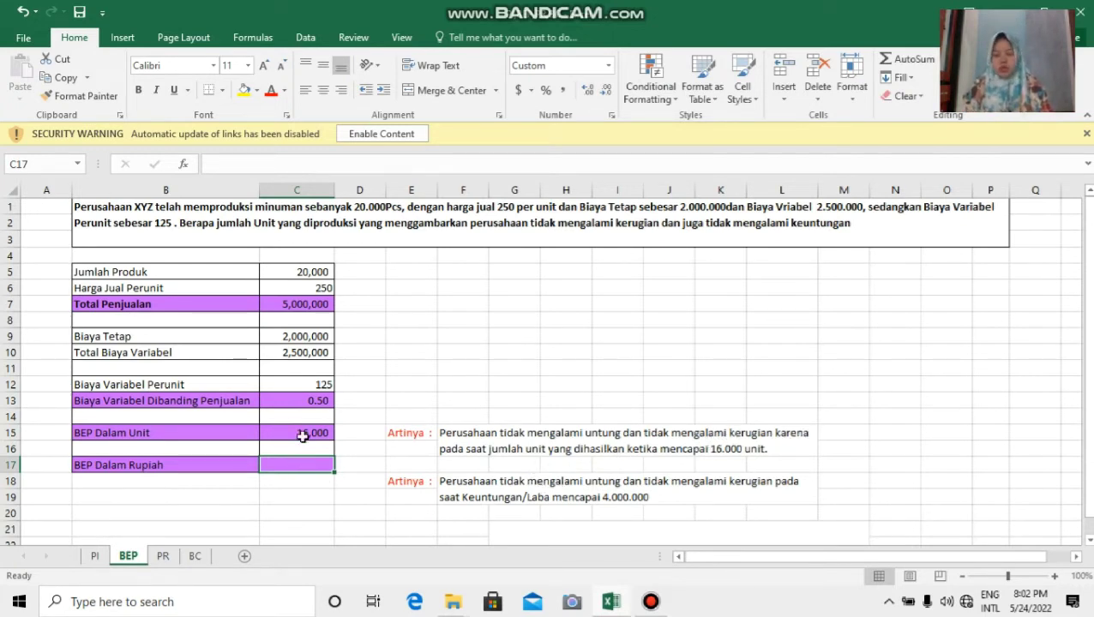
pyautogui.write('=')
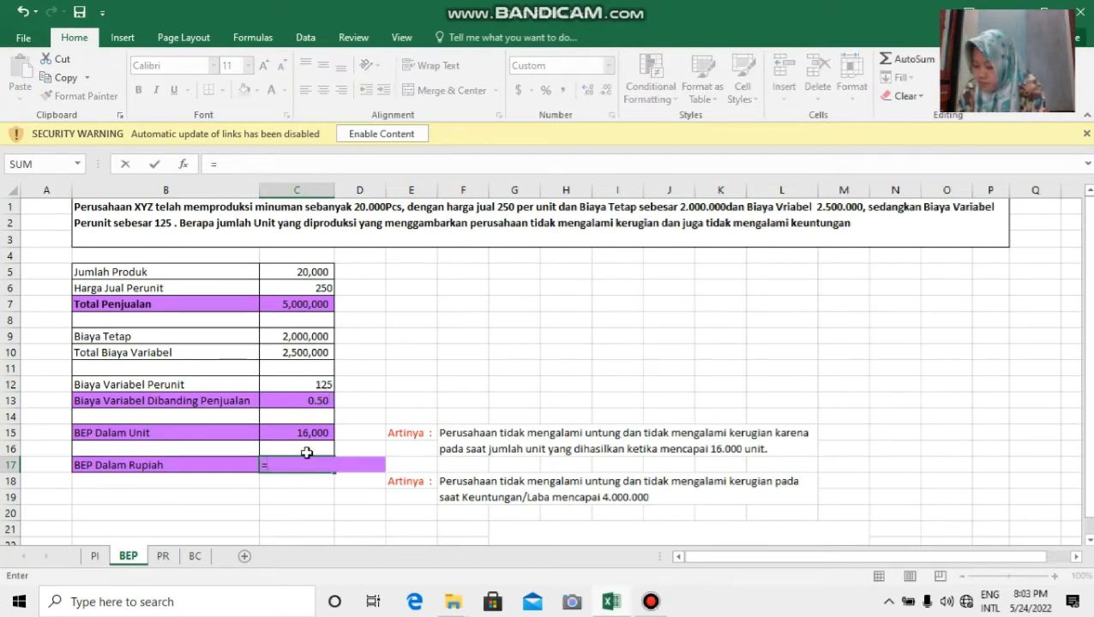
pyautogui.write('C9')
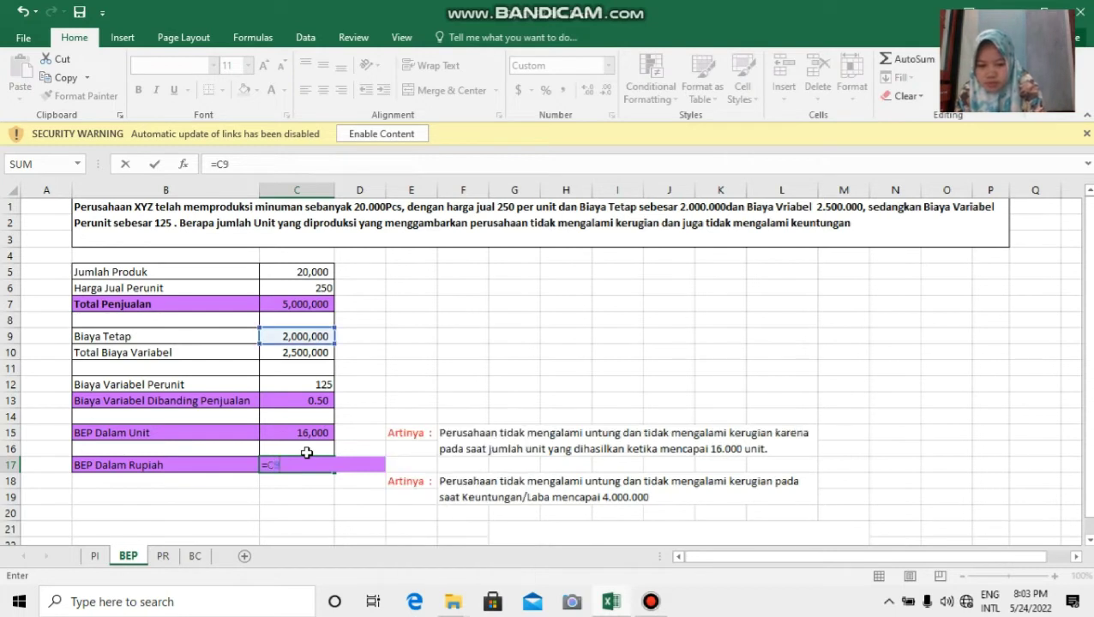
pyautogui.write('/')
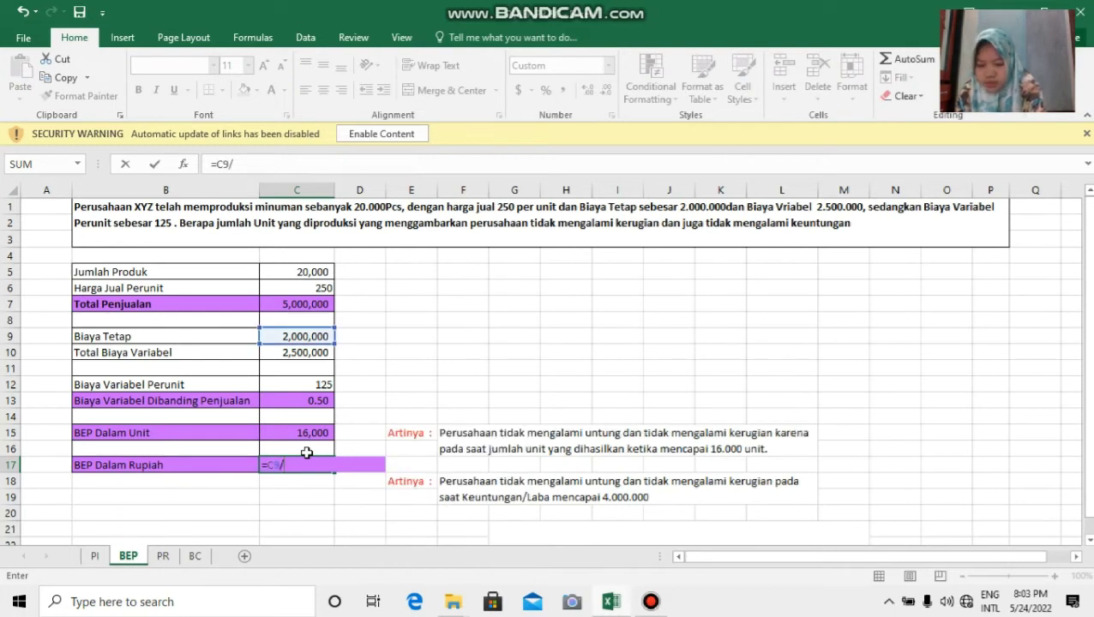
pyautogui.write('C1')
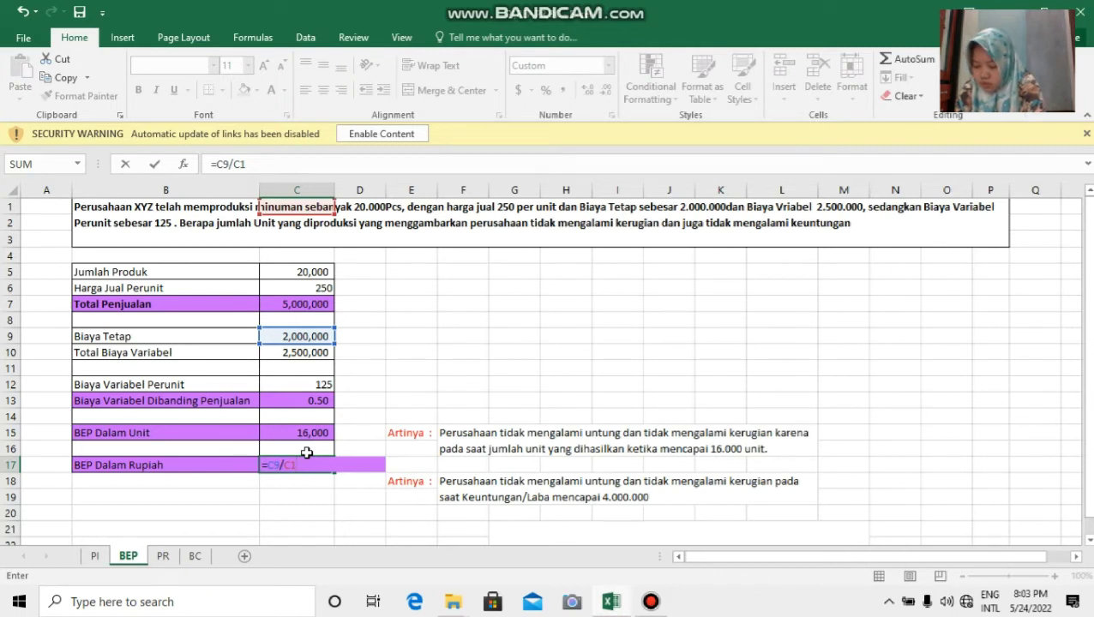
pyautogui.press('BackSpace')
pyautogui.press('BackSpace')
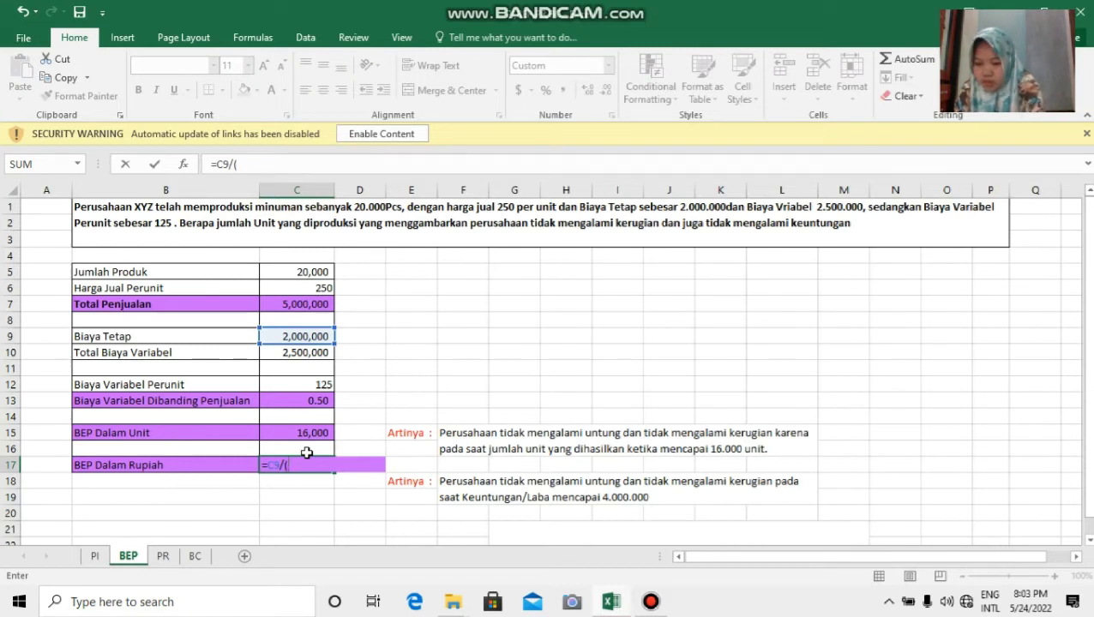
pyautogui.write('C')
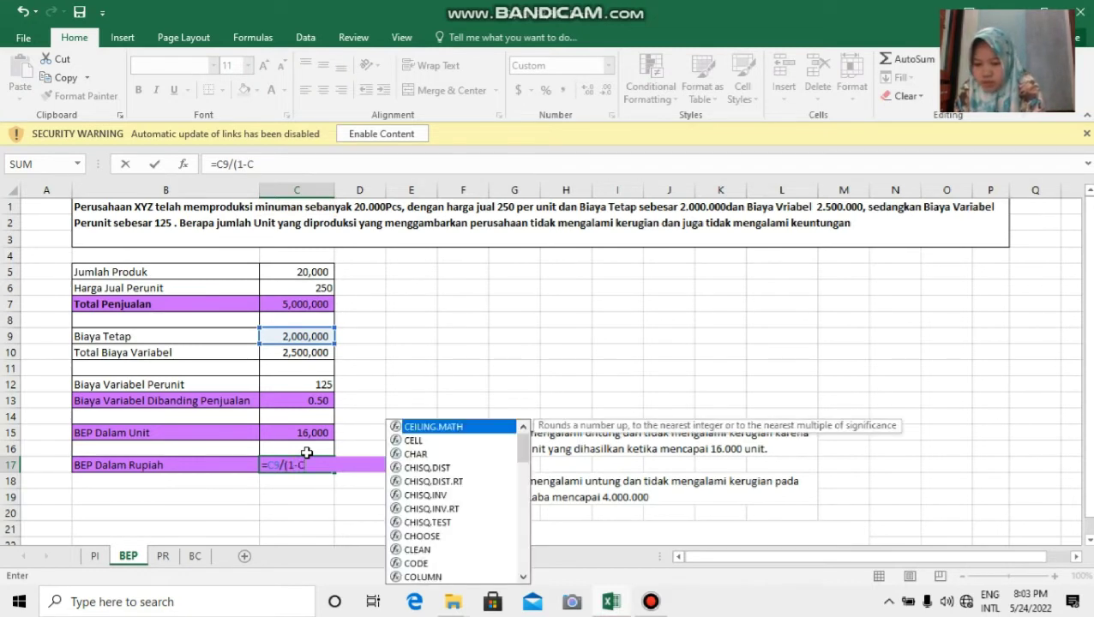
pyautogui.write('12/')
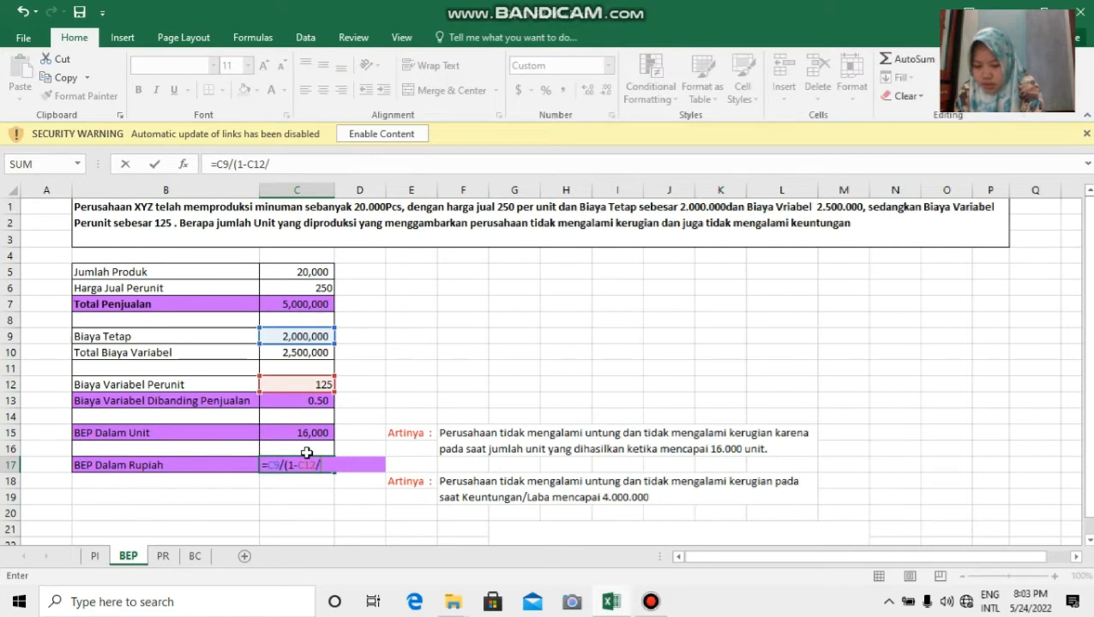
pyautogui.write('C6')
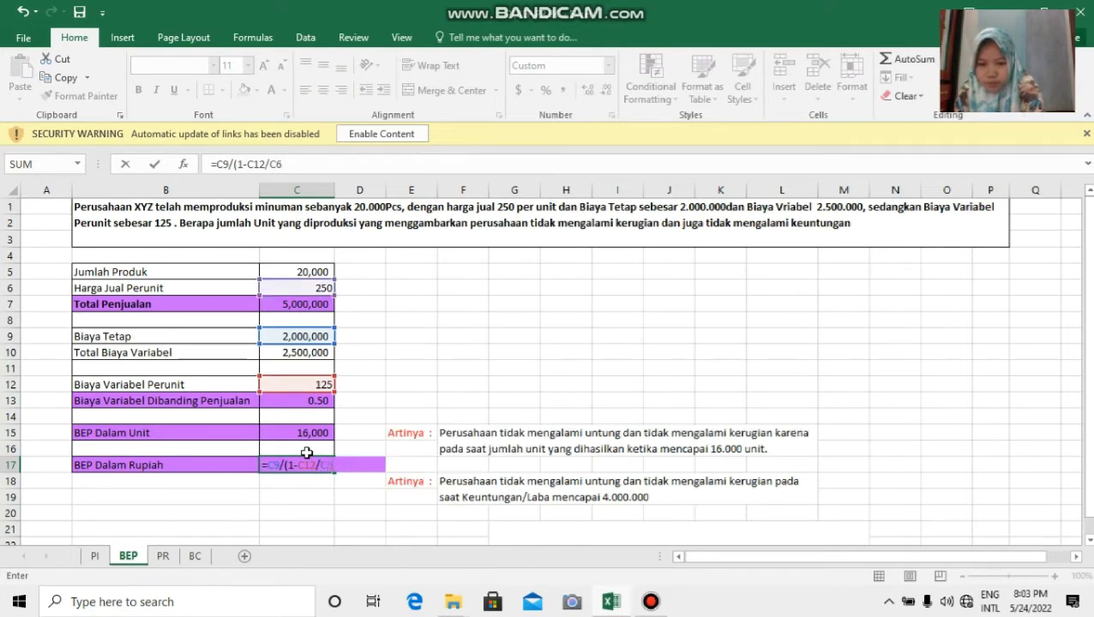
pyautogui.press('Return')
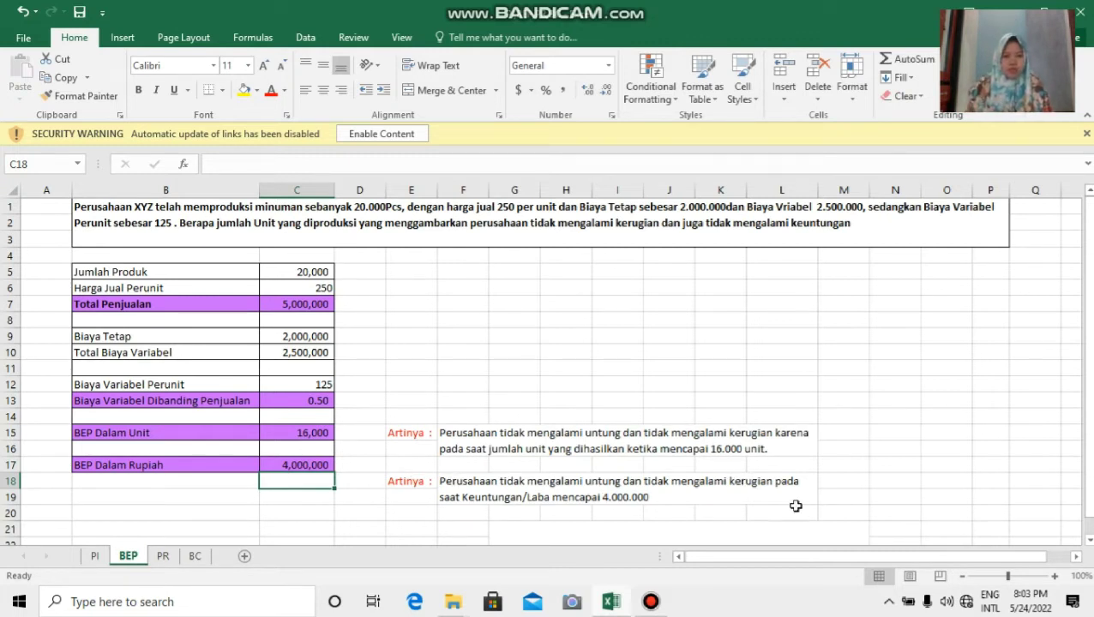
pyautogui.click(665, 491)
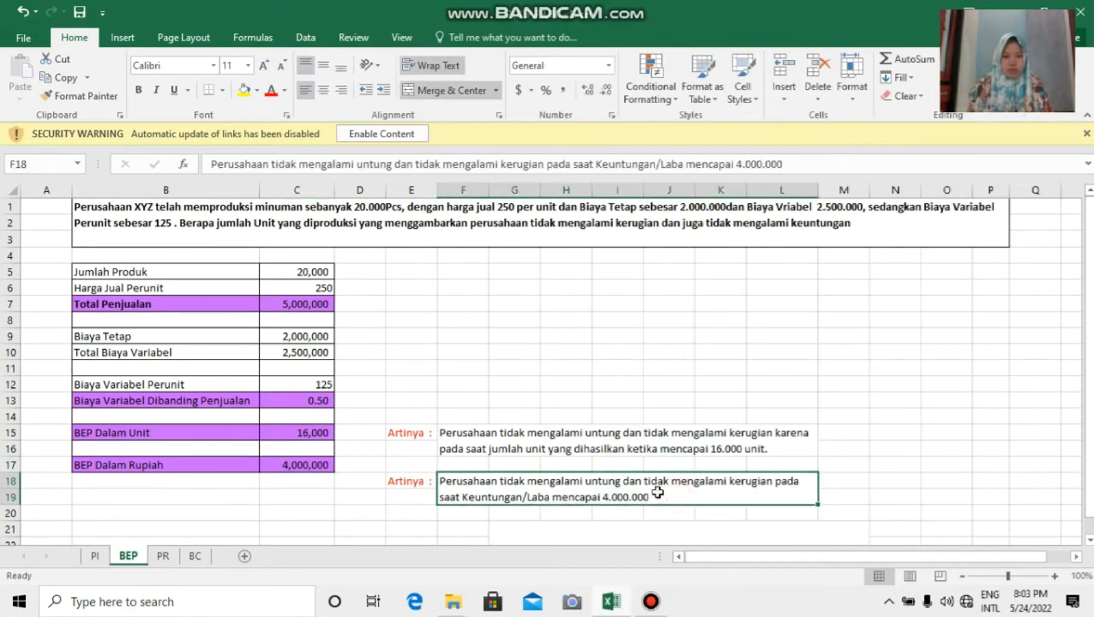
pyautogui.click(399, 324)
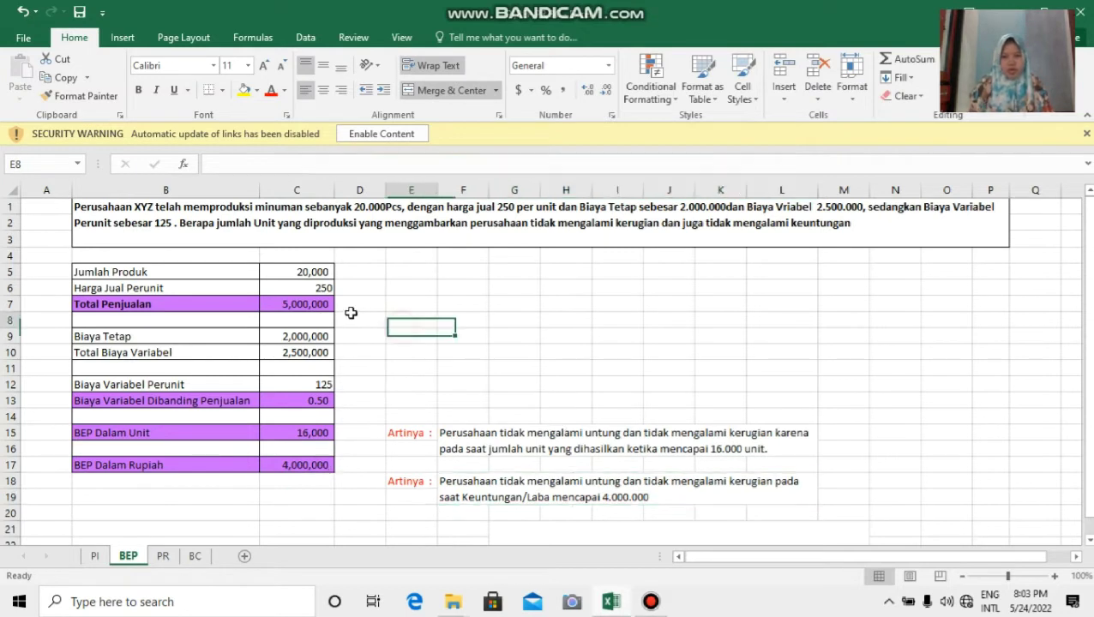
pyautogui.click(317, 307)
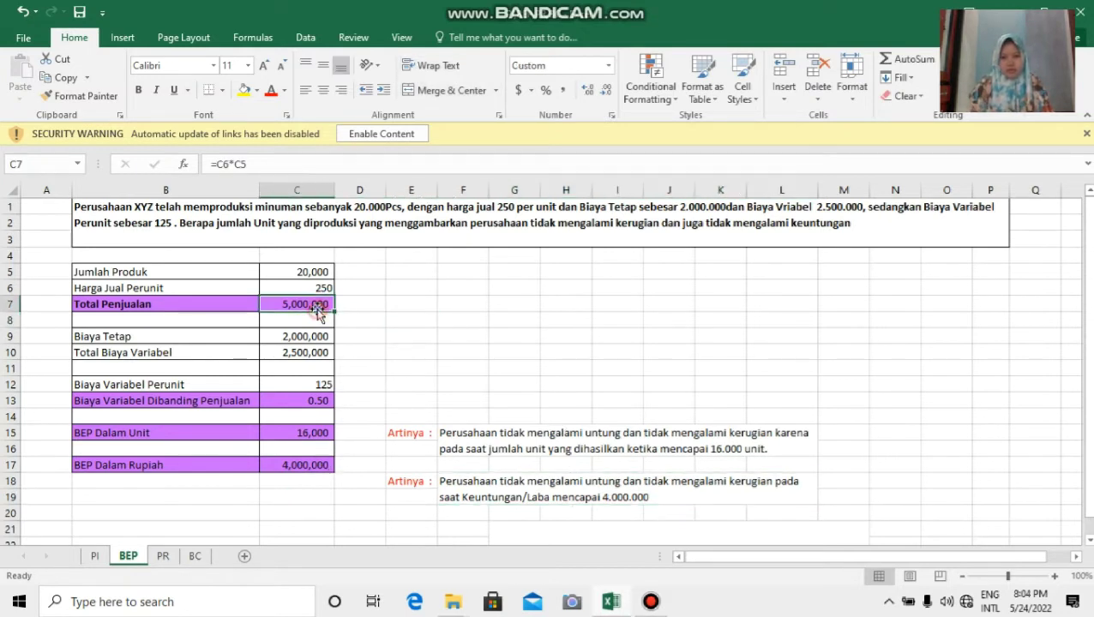
# Make the BEP Dalam Unit label in B15 and the BEP Dalam Rupiah label in B17 bold
pyautogui.click(153, 431)
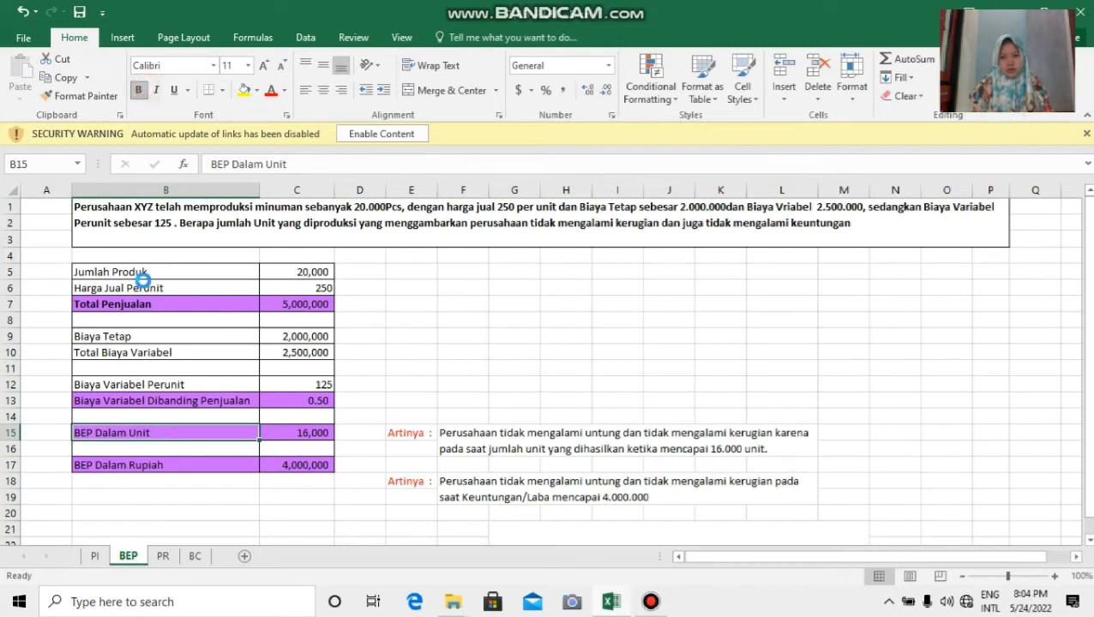
pyautogui.click(133, 477)
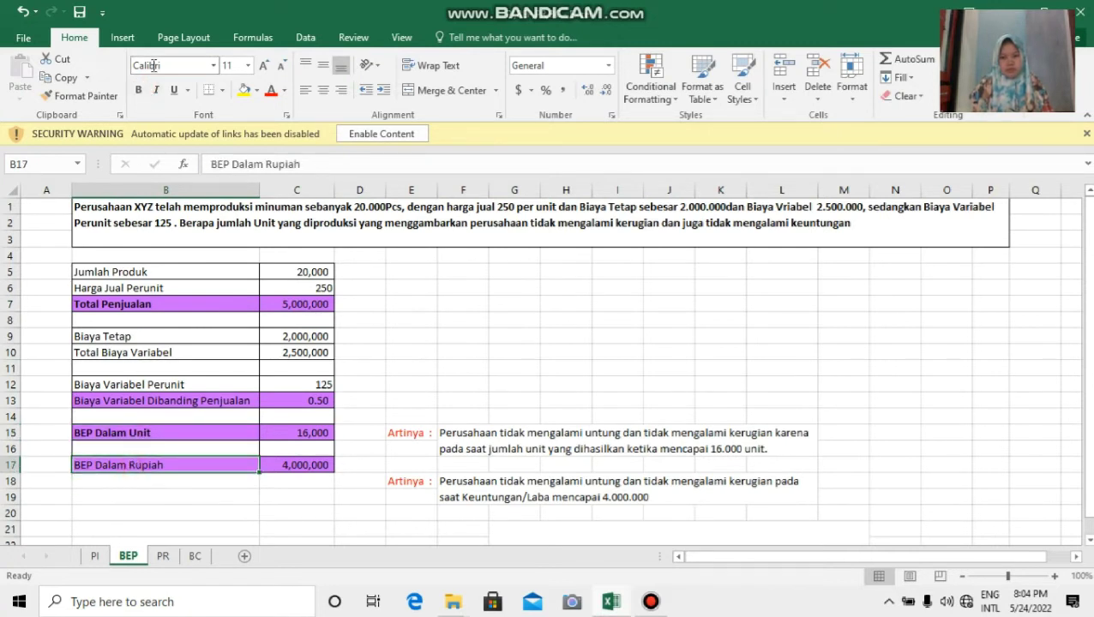
pyautogui.click(139, 90)
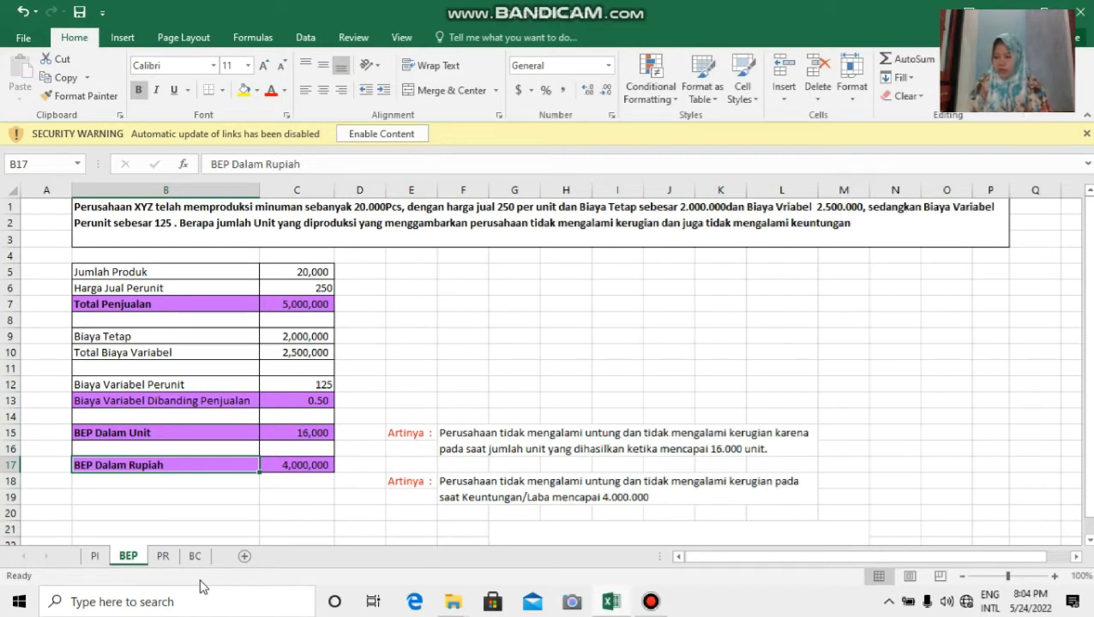
# Switch to the PR sheet and examine the profitability ratio exercises, including the NOI, NS and 100% inputs for Profitability Margin
pyautogui.click(164, 556)
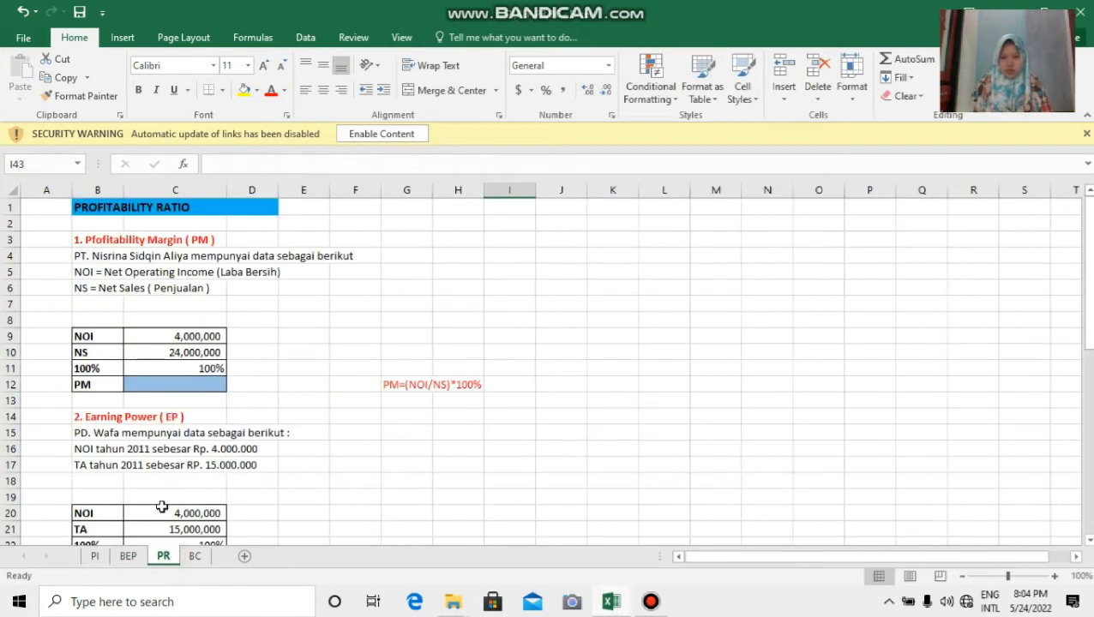
pyautogui.scroll(-6, 206, 337)
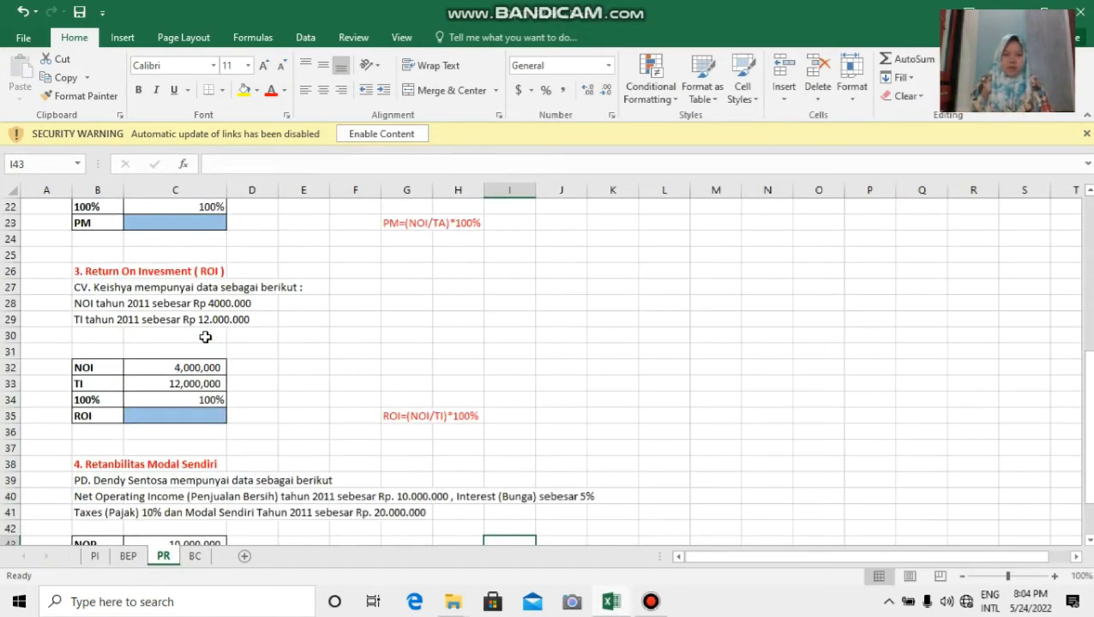
pyautogui.scroll(5, 206, 337)
pyautogui.scroll(2, 211, 334)
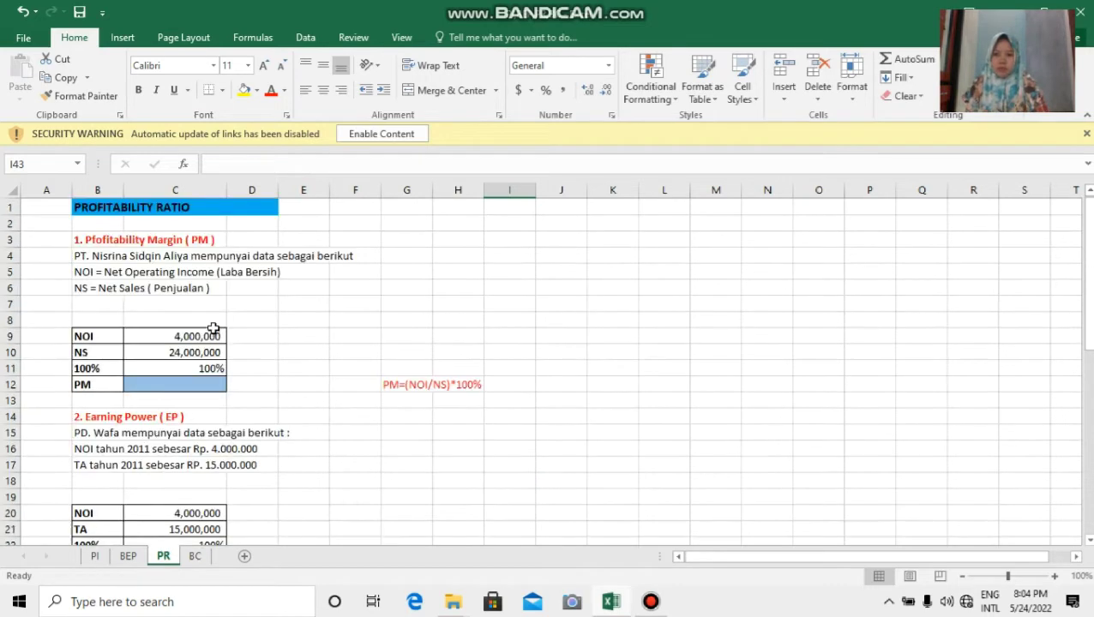
pyautogui.click(114, 241)
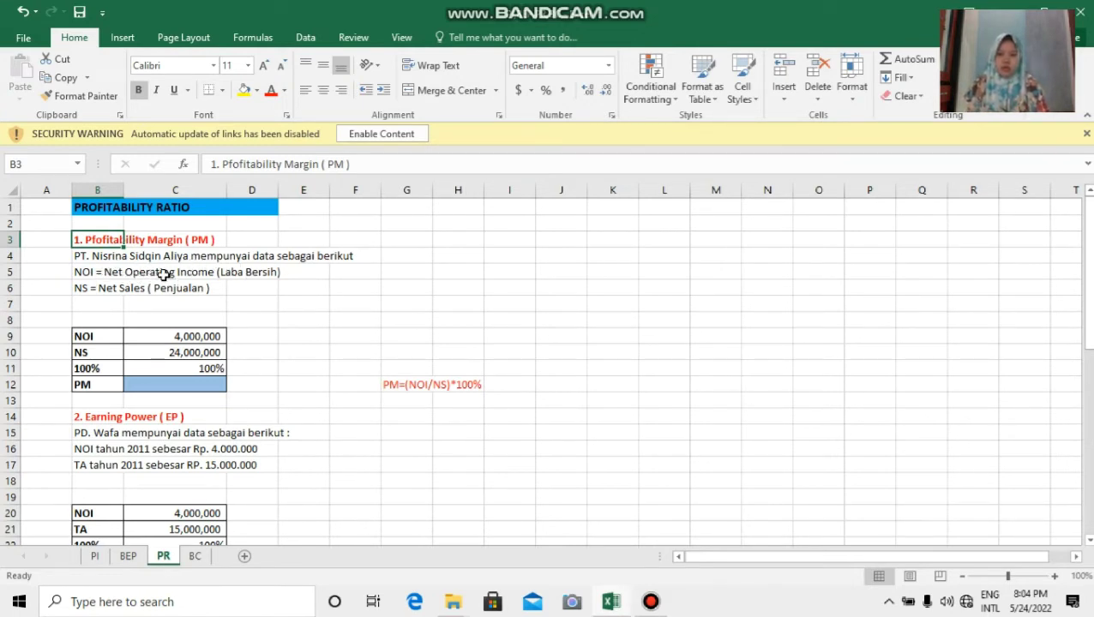
pyautogui.click(172, 339)
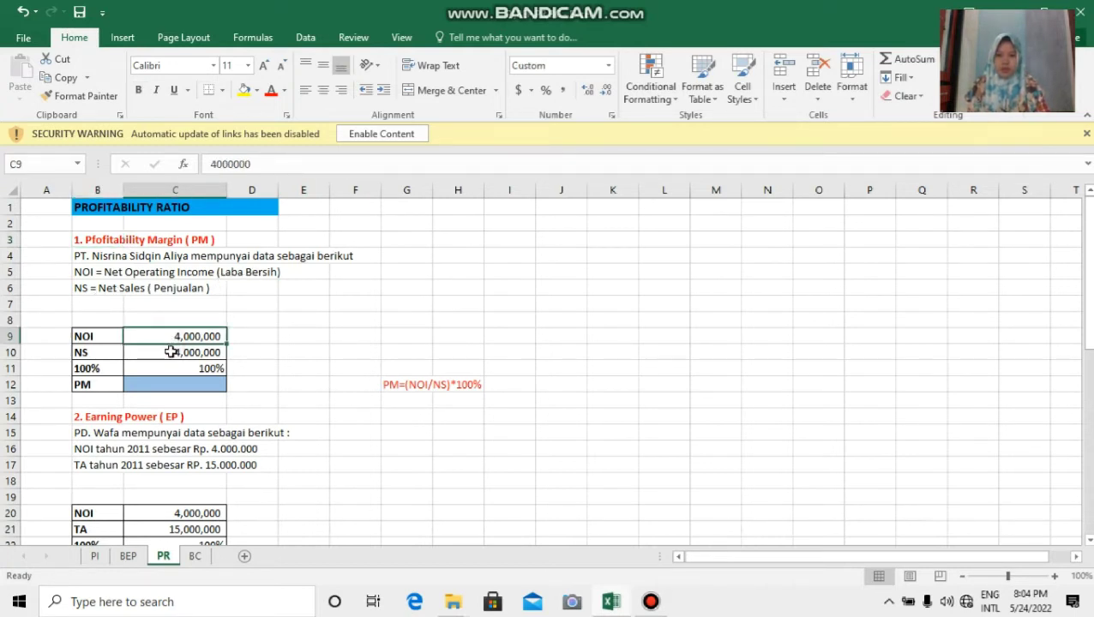
pyautogui.click(172, 354)
pyautogui.click(170, 370)
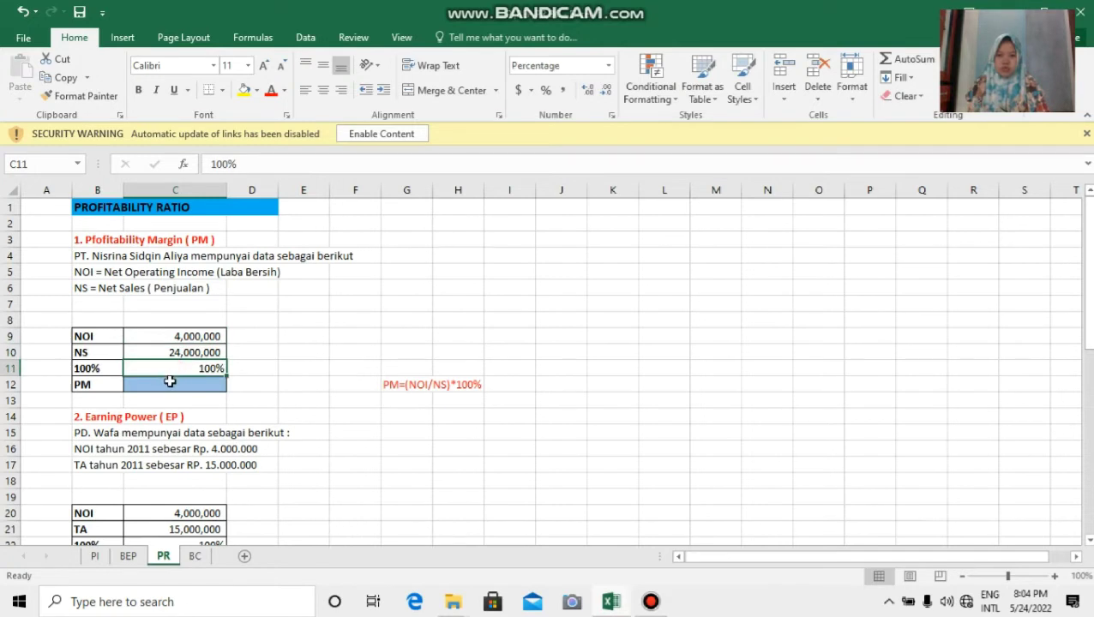
# Calculate the Profitability Margin by entering =(C9/C10)*C11 in C12
pyautogui.click(171, 389)
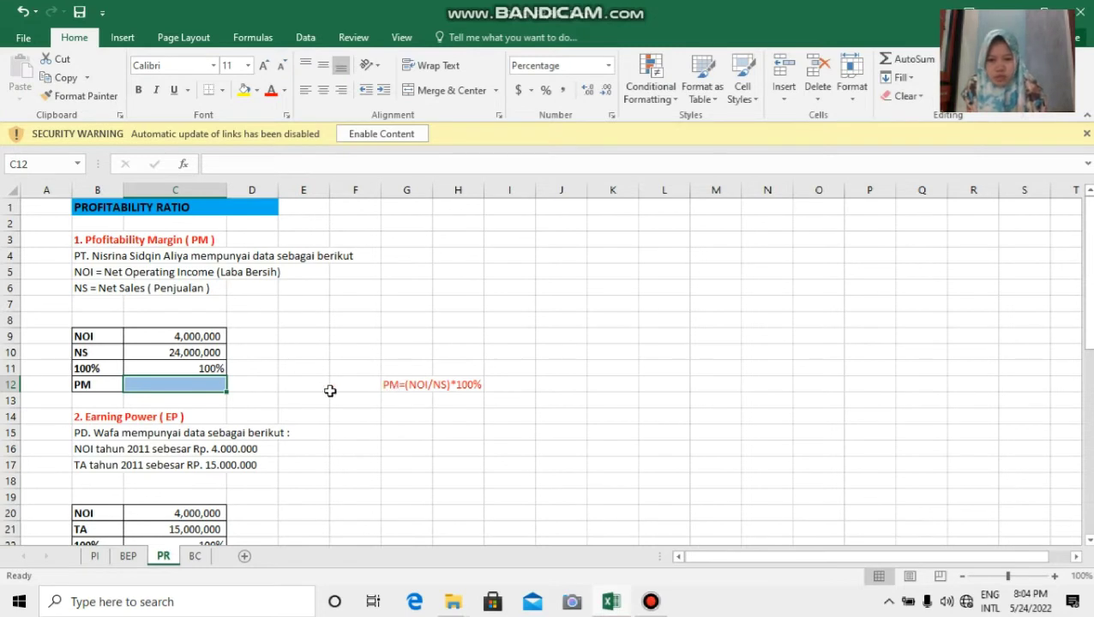
pyautogui.write('=')
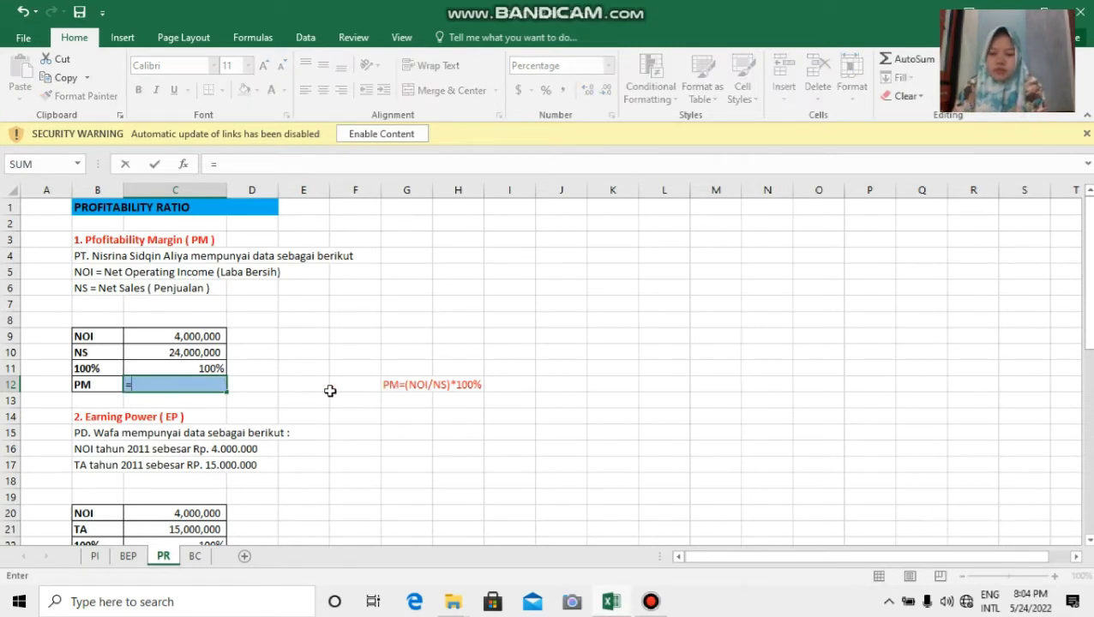
pyautogui.write('(')
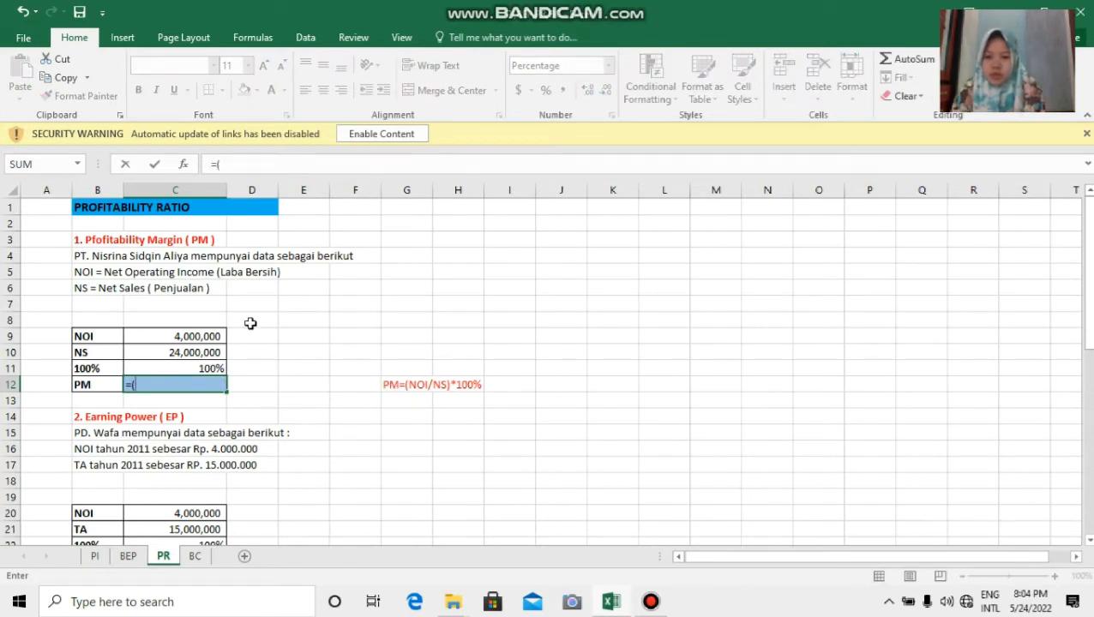
pyautogui.click(198, 336)
pyautogui.write('/')
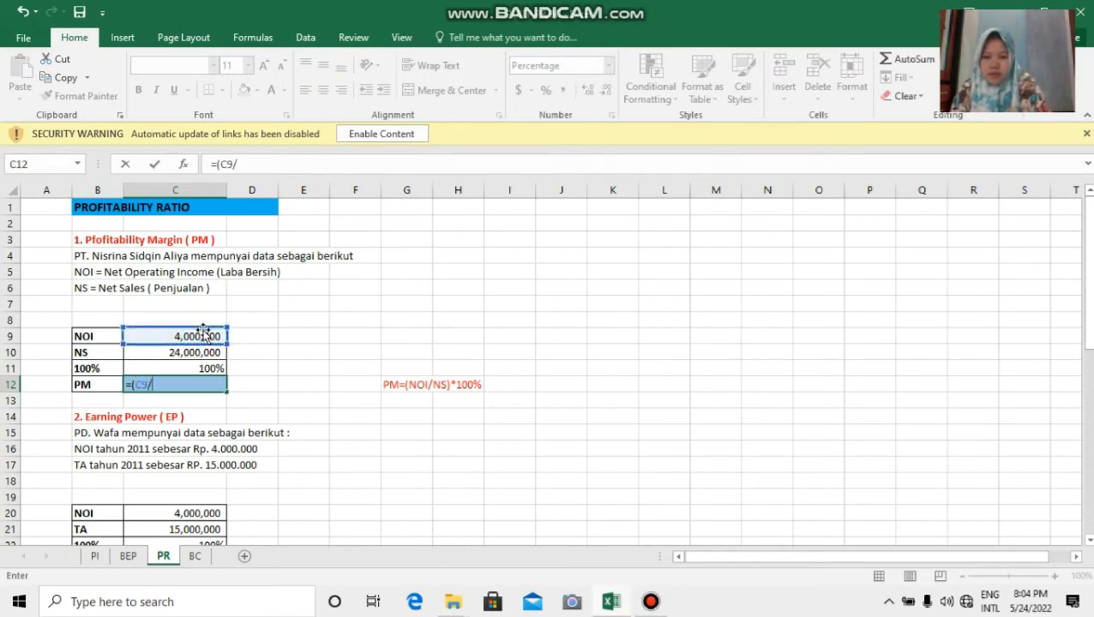
pyautogui.click(179, 355)
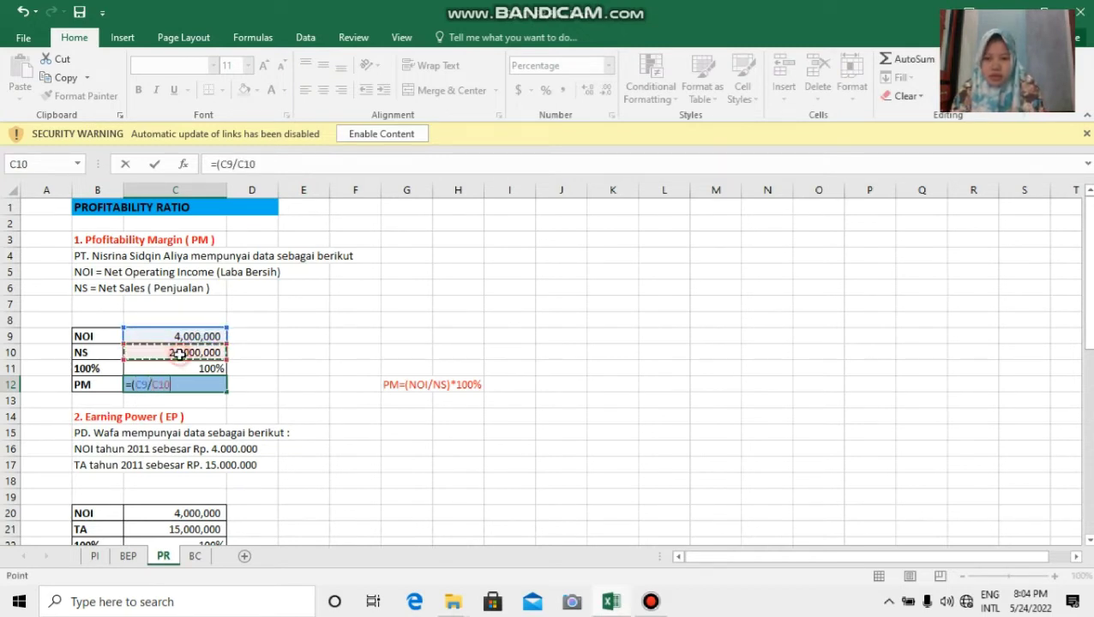
pyautogui.write(')')
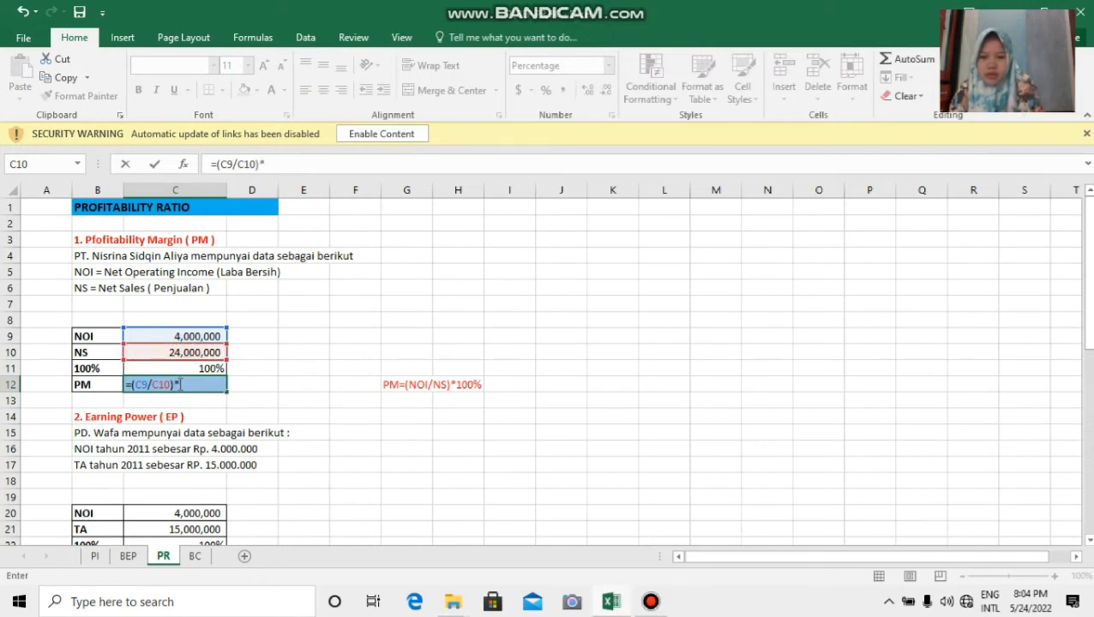
pyautogui.write('*')
pyautogui.click(186, 370)
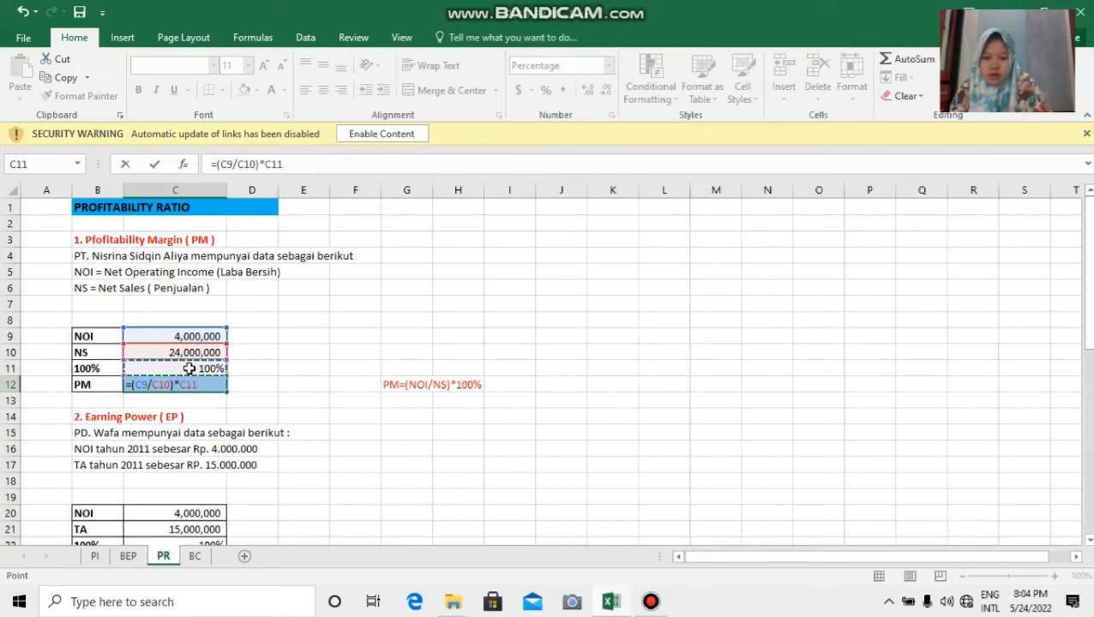
pyautogui.press('Return')
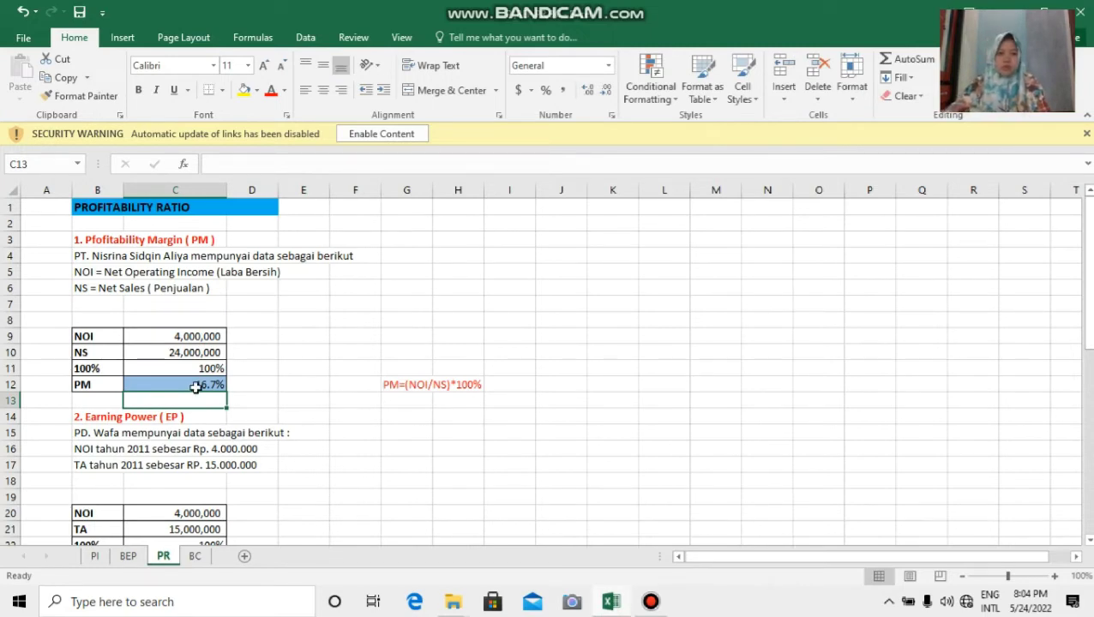
# Calculate the PM result for the Earning Power exercise by entering =(C20/C21)*C22 in C23
pyautogui.scroll(-4, 196, 387)
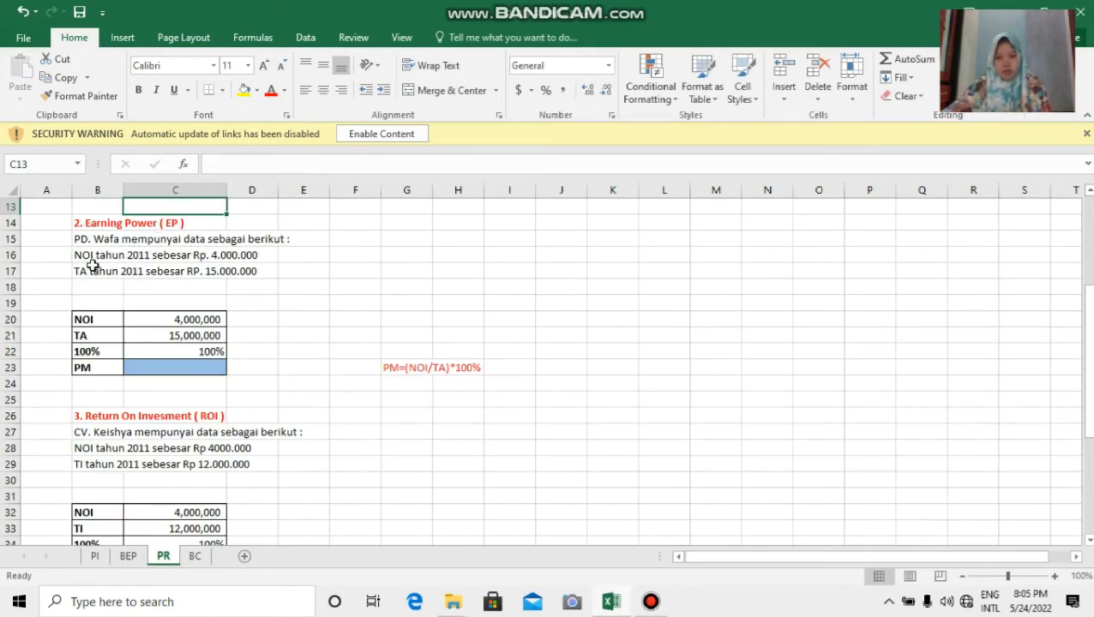
pyautogui.click(181, 313)
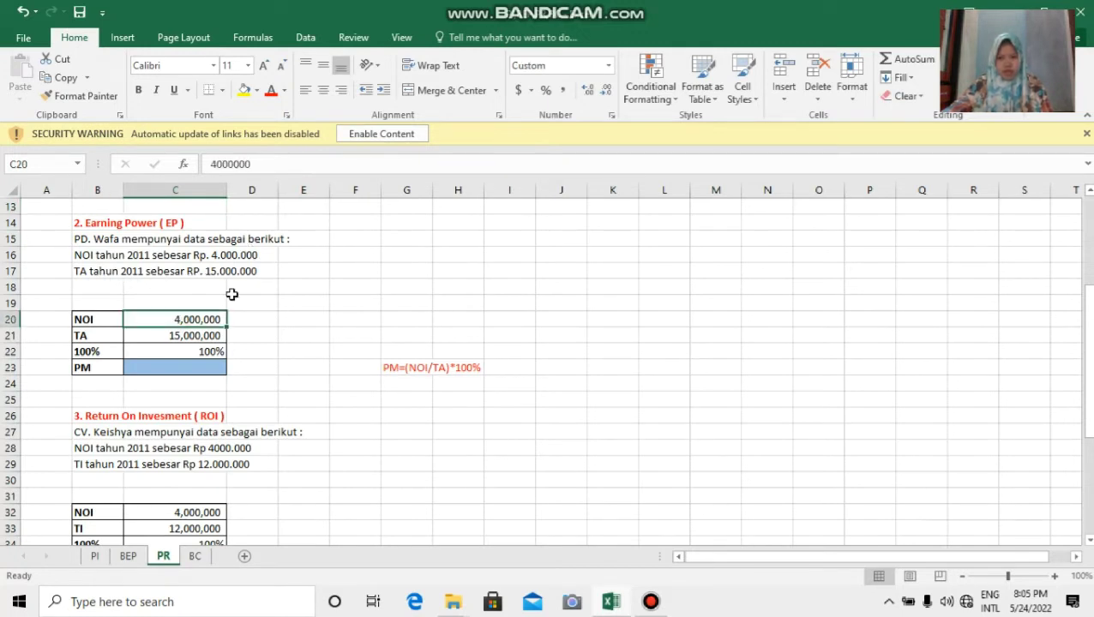
pyautogui.click(387, 367)
pyautogui.click(173, 366)
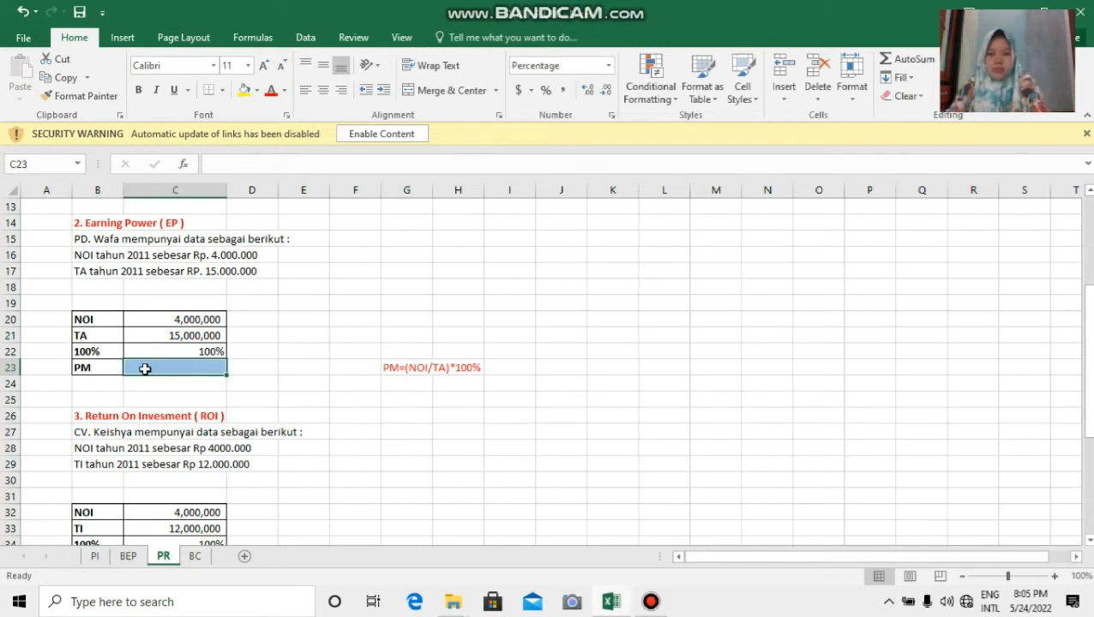
pyautogui.write('=(')
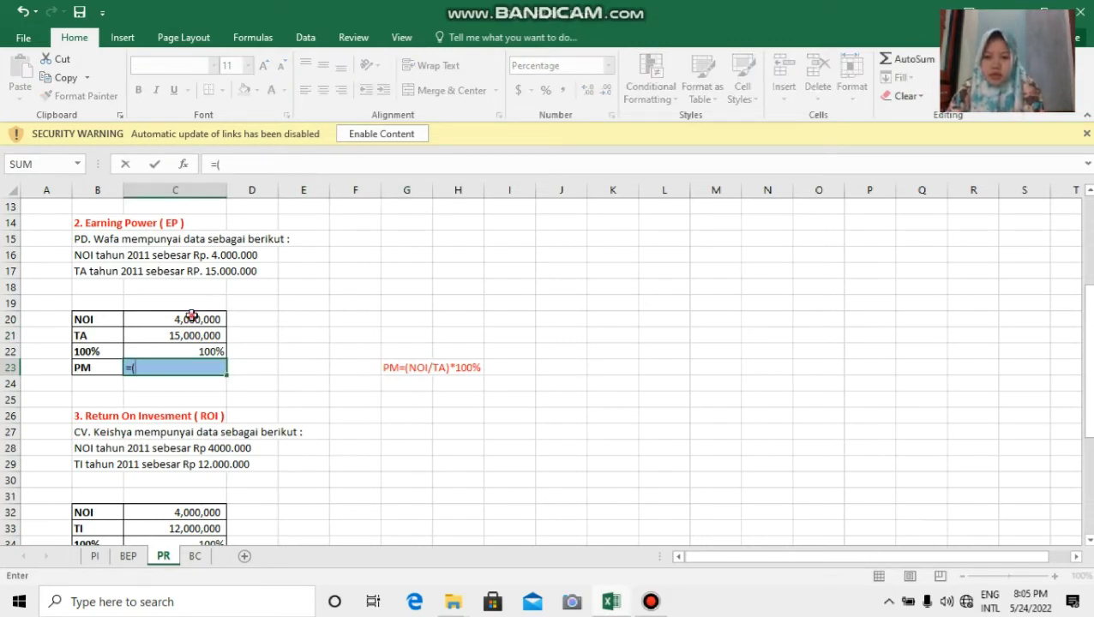
pyautogui.click(193, 317)
pyautogui.write('/')
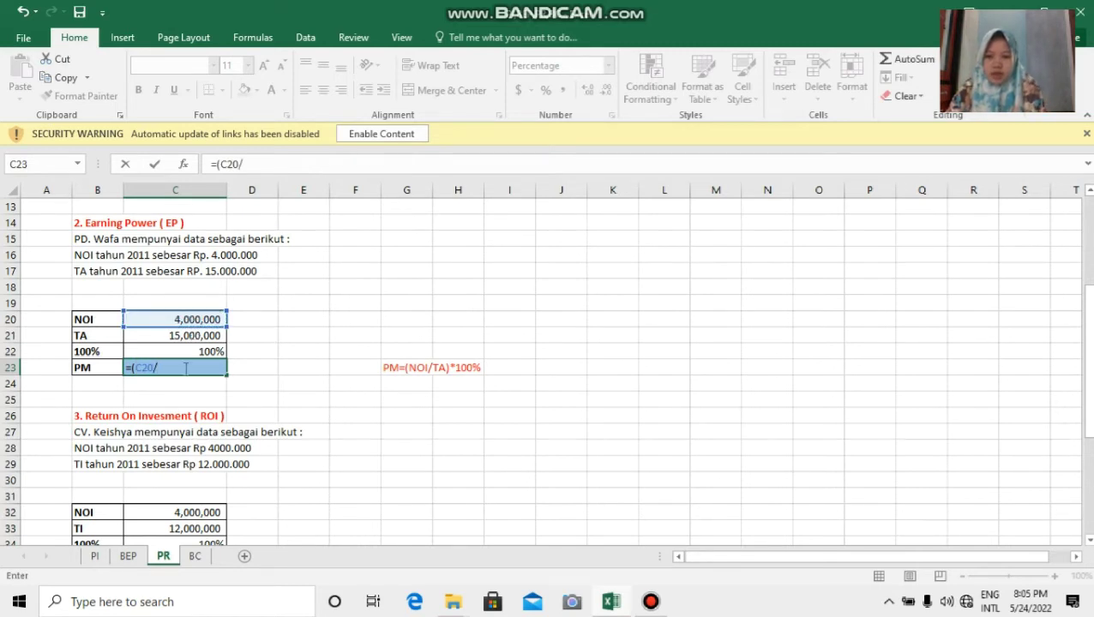
pyautogui.click(202, 337)
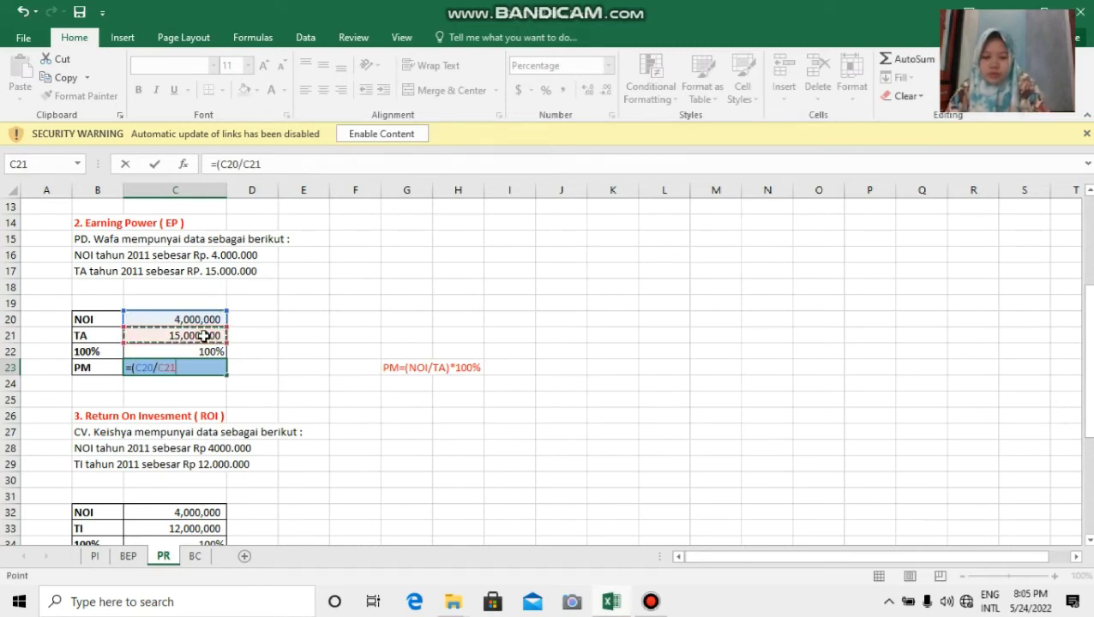
pyautogui.write(')')
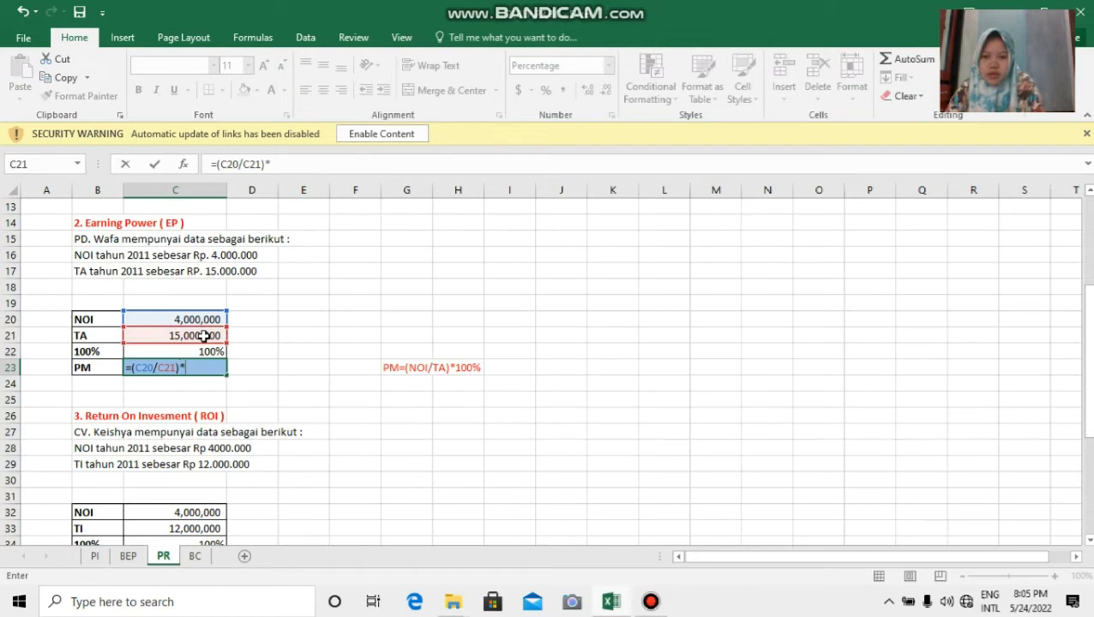
pyautogui.write('*')
pyautogui.click(201, 351)
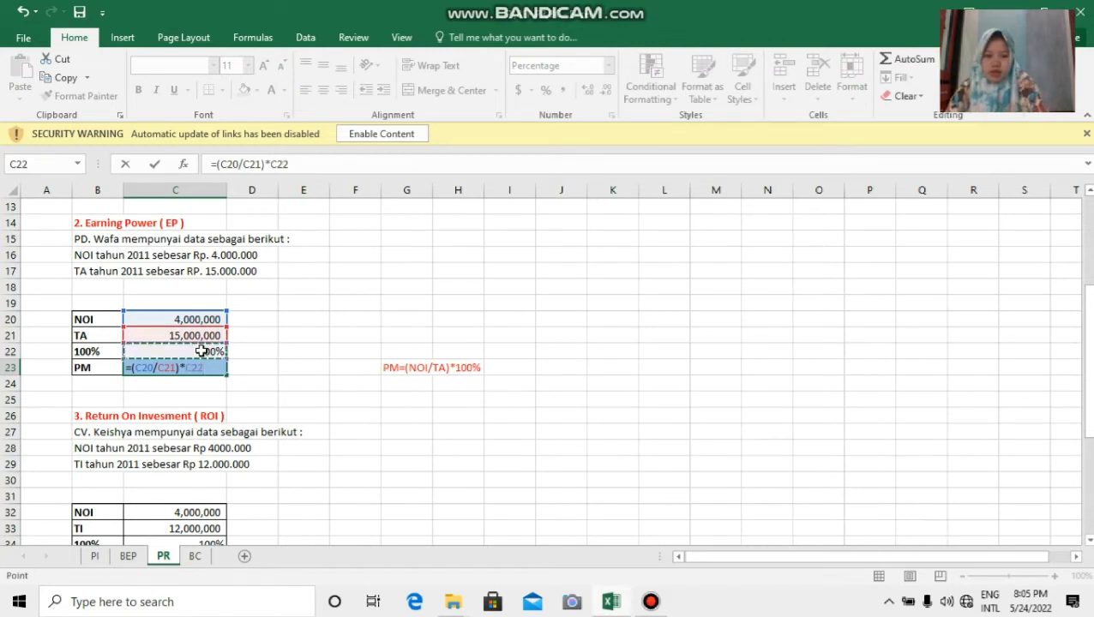
pyautogui.press('Return')
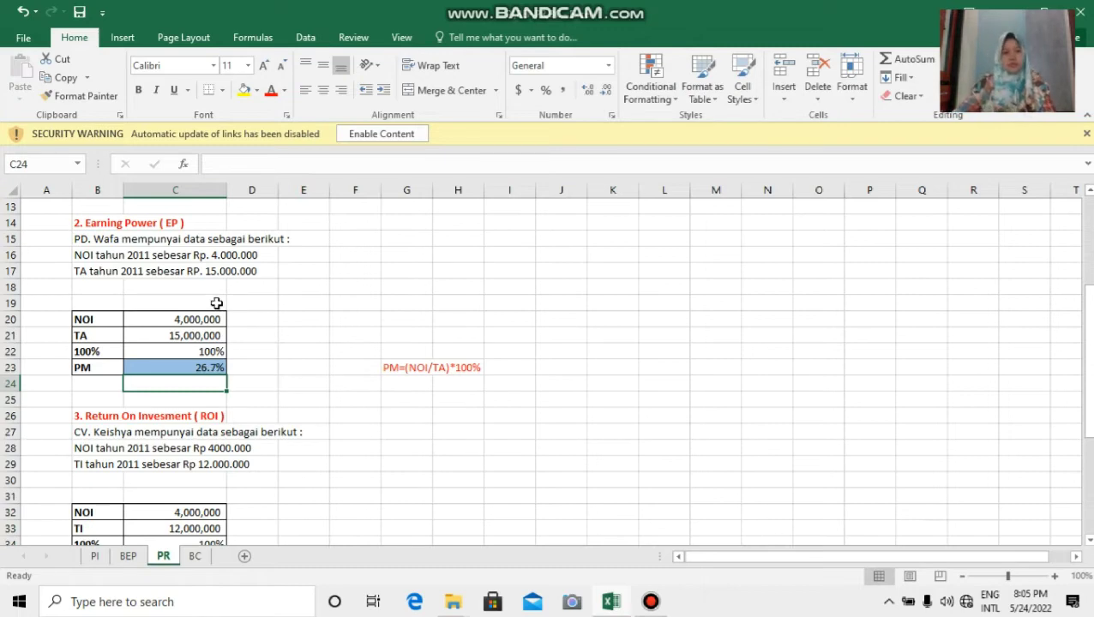
# Calculate the ROI for the Return On Investment exercise by entering =(C32/C33)*C34 in C35
pyautogui.scroll(-3, 217, 312)
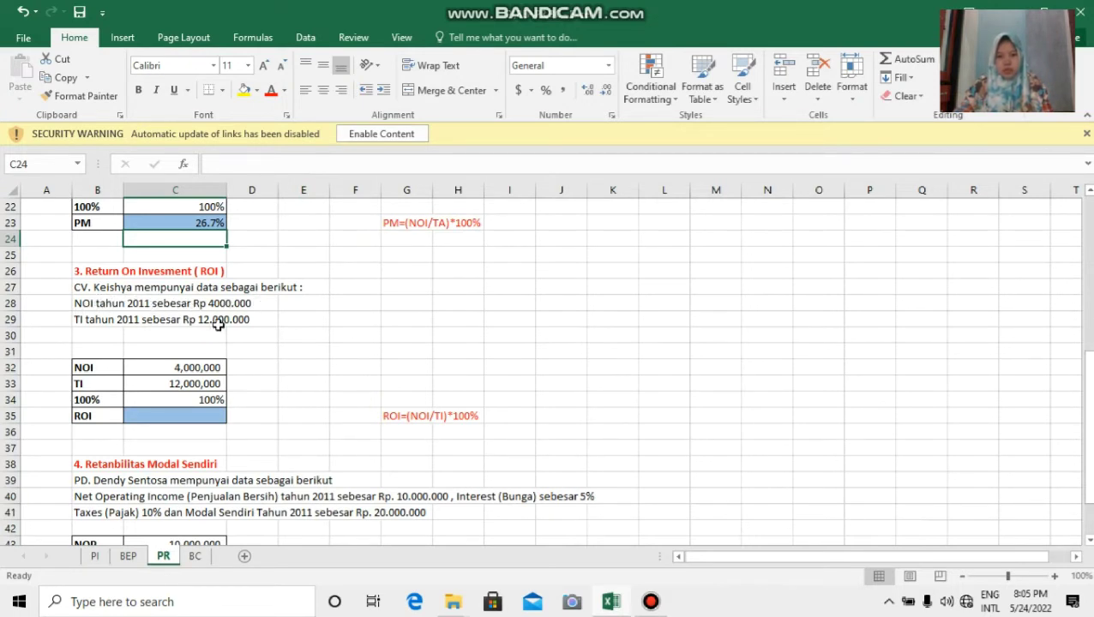
pyautogui.click(202, 367)
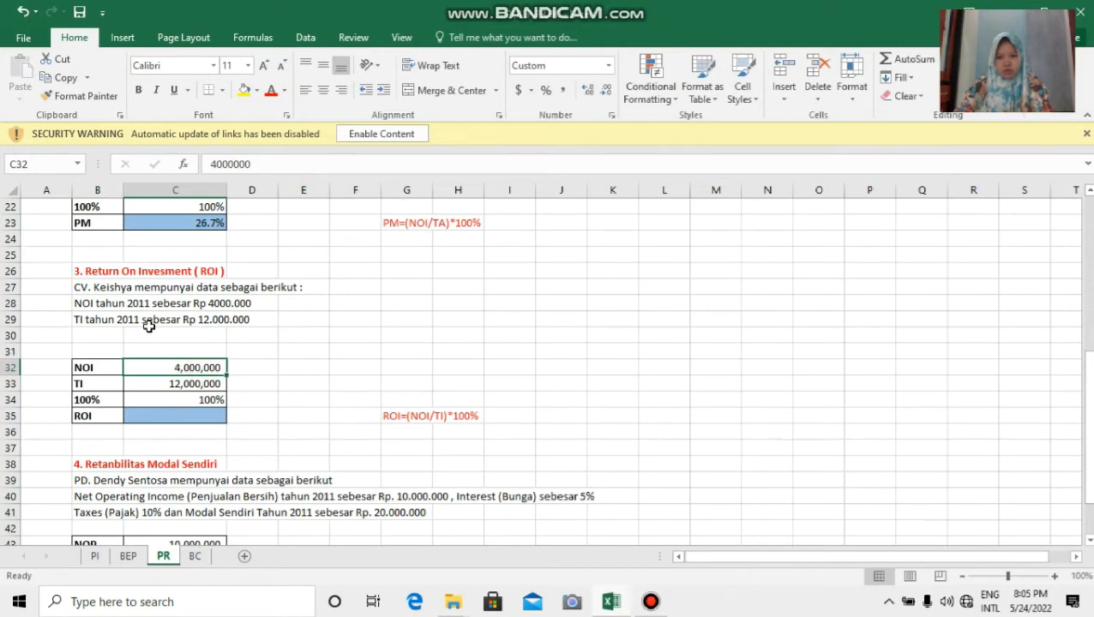
pyautogui.click(183, 416)
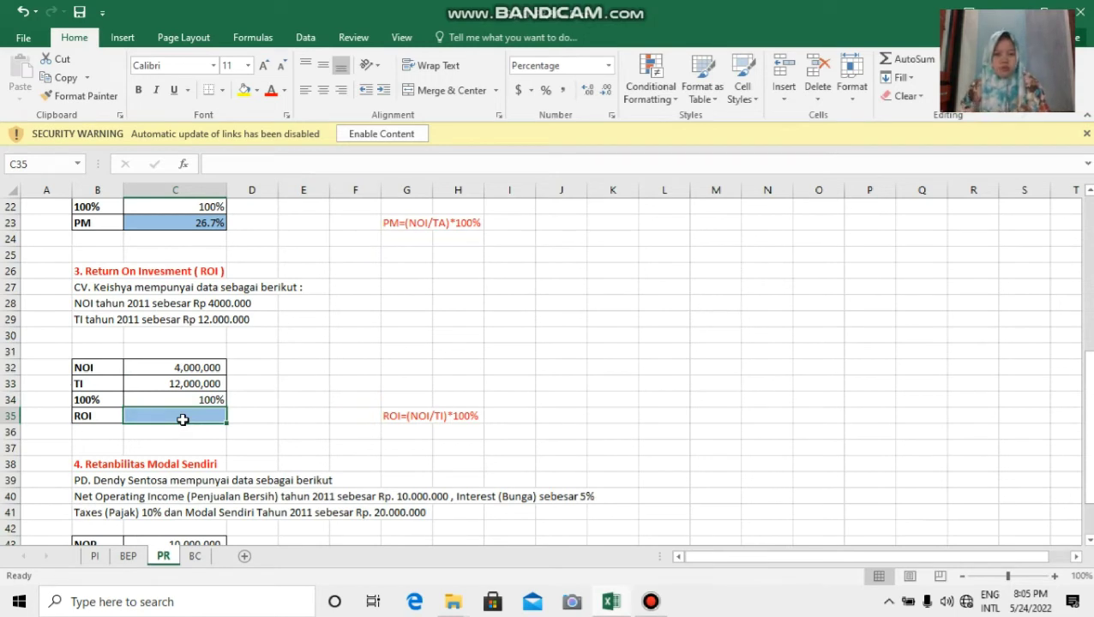
pyautogui.write('=')
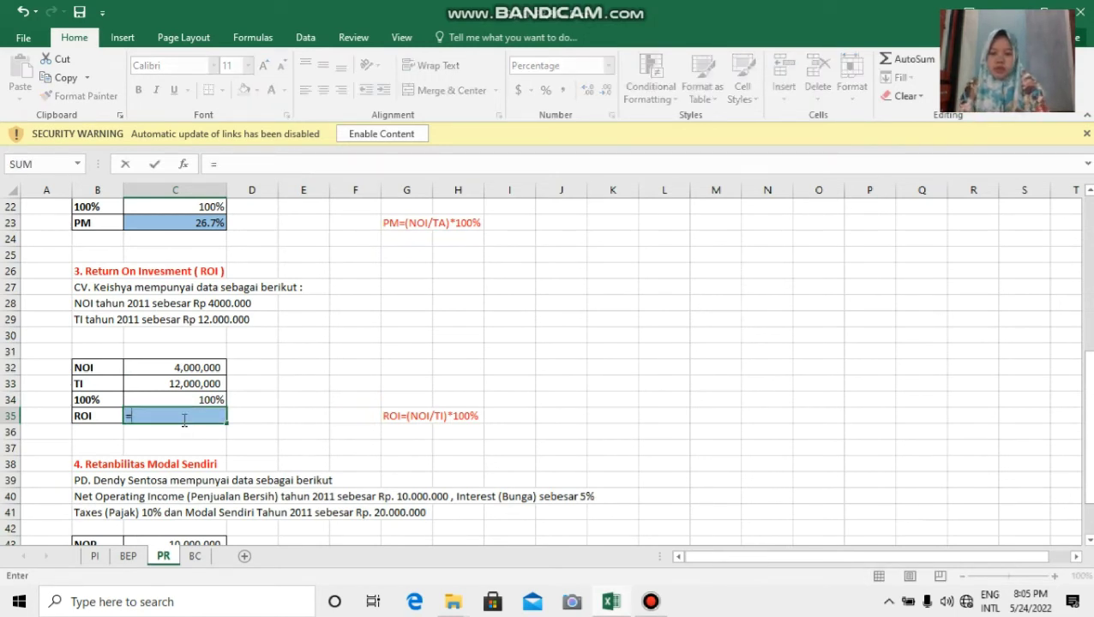
pyautogui.write('(')
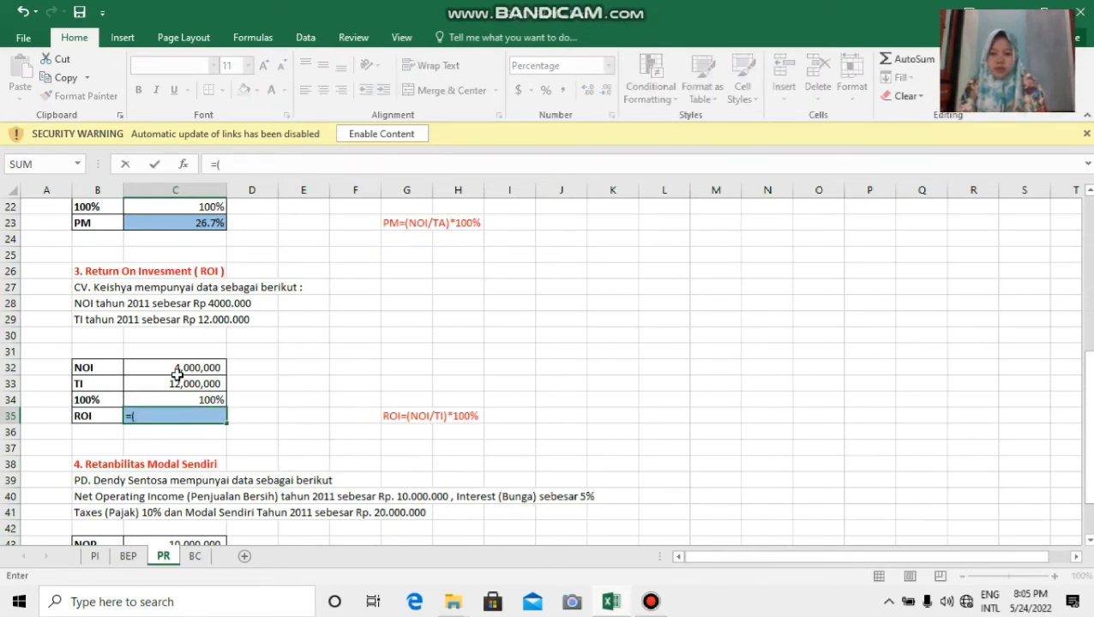
pyautogui.click(177, 372)
pyautogui.write('/')
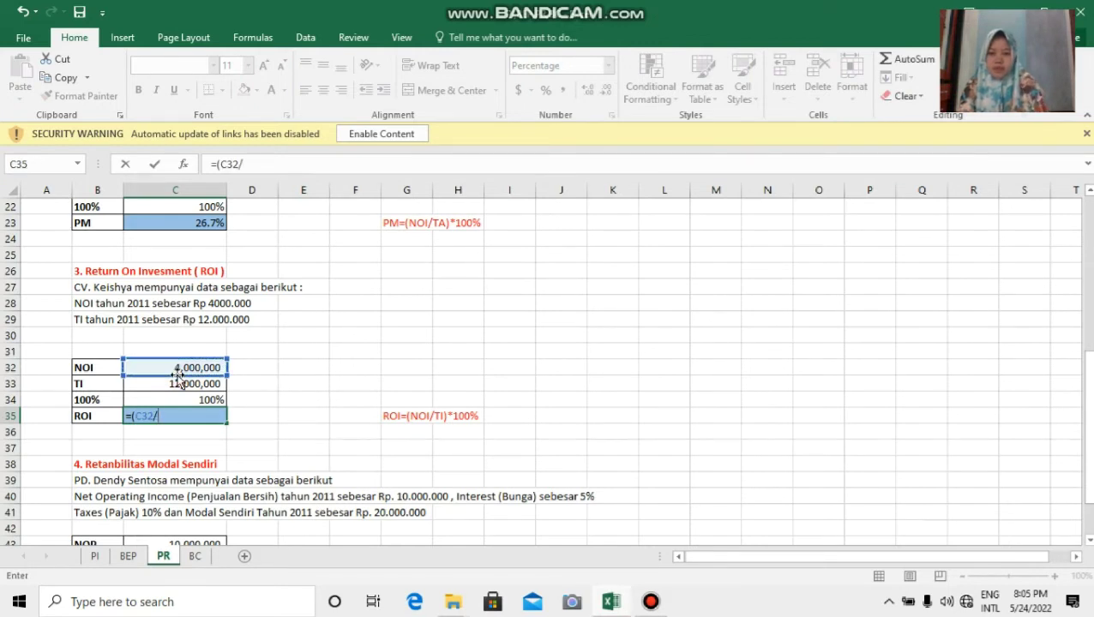
pyautogui.click(176, 386)
pyautogui.write(')')
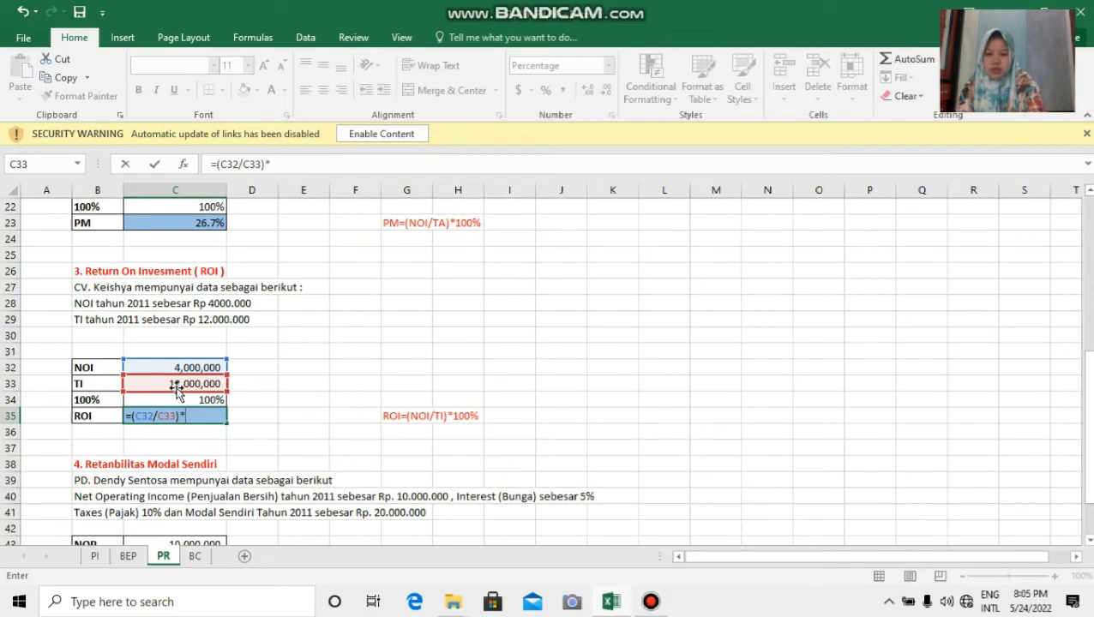
pyautogui.write('*')
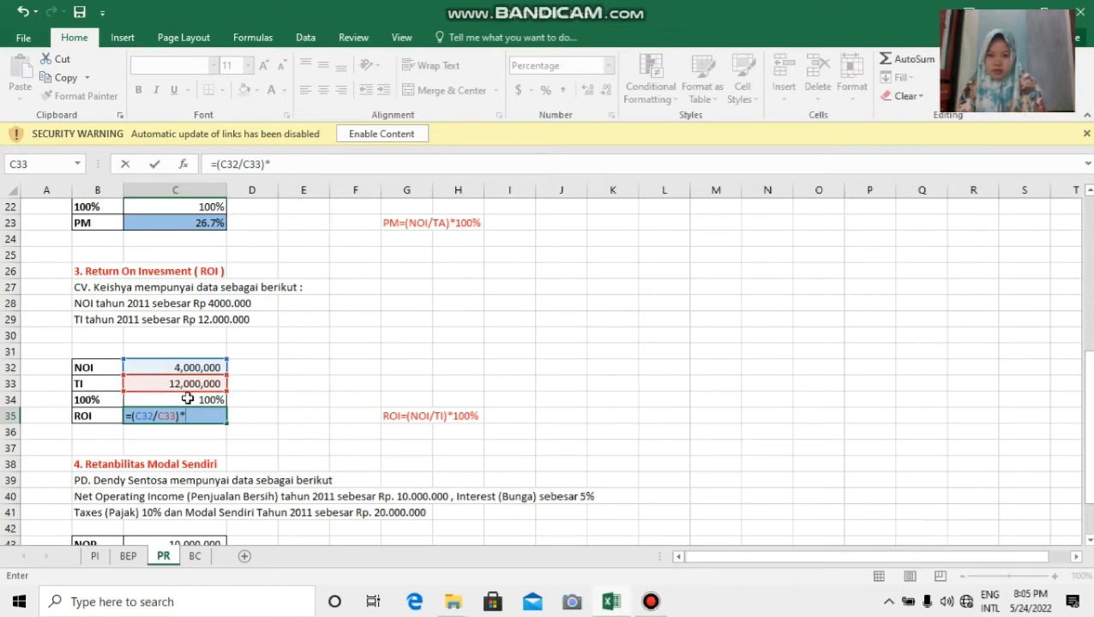
pyautogui.click(193, 399)
pyautogui.press('Return')
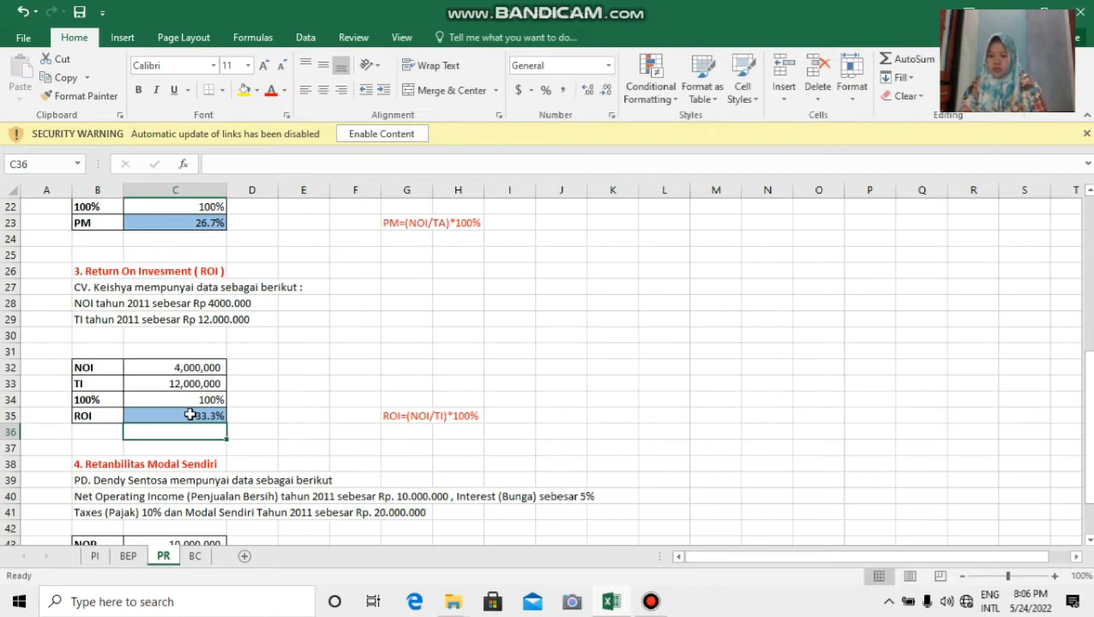
# Reduce the ROI result in C35 to a percentage without decimal places
pyautogui.click(189, 416)
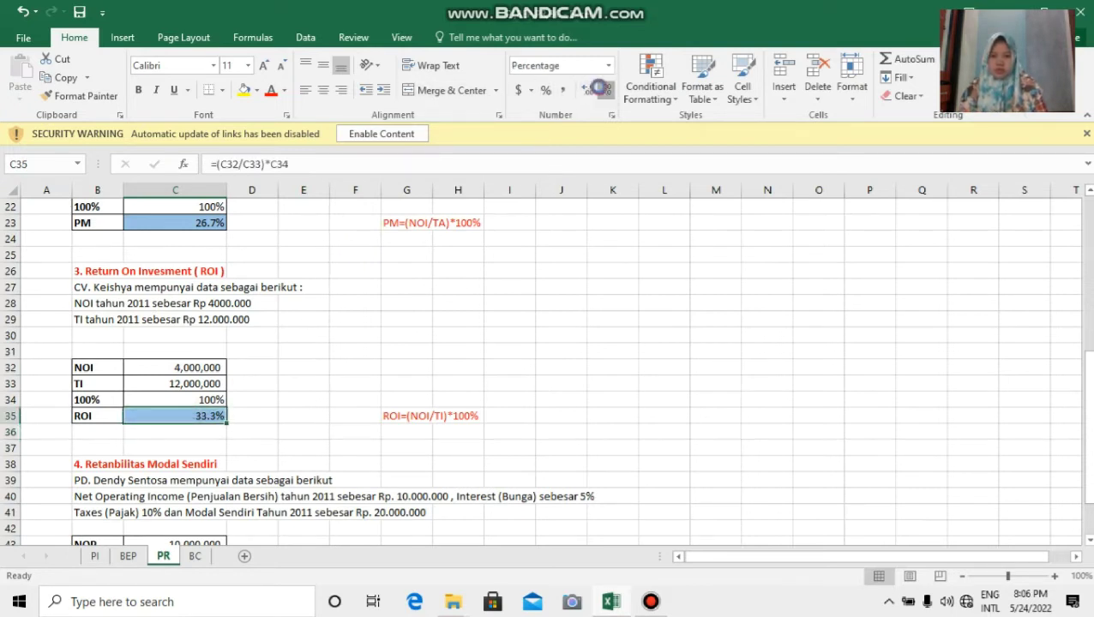
pyautogui.click(598, 89)
pyautogui.click(374, 354)
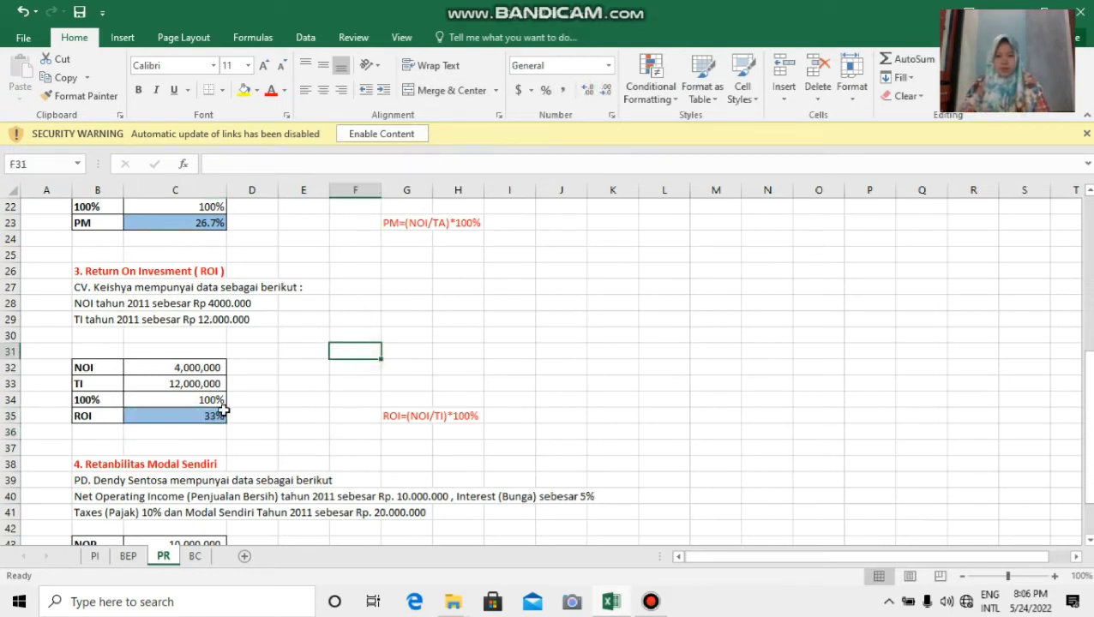
# Set the Interest value in C44 to 5% and apply the percentage format to the cell
pyautogui.scroll(-3, 220, 418)
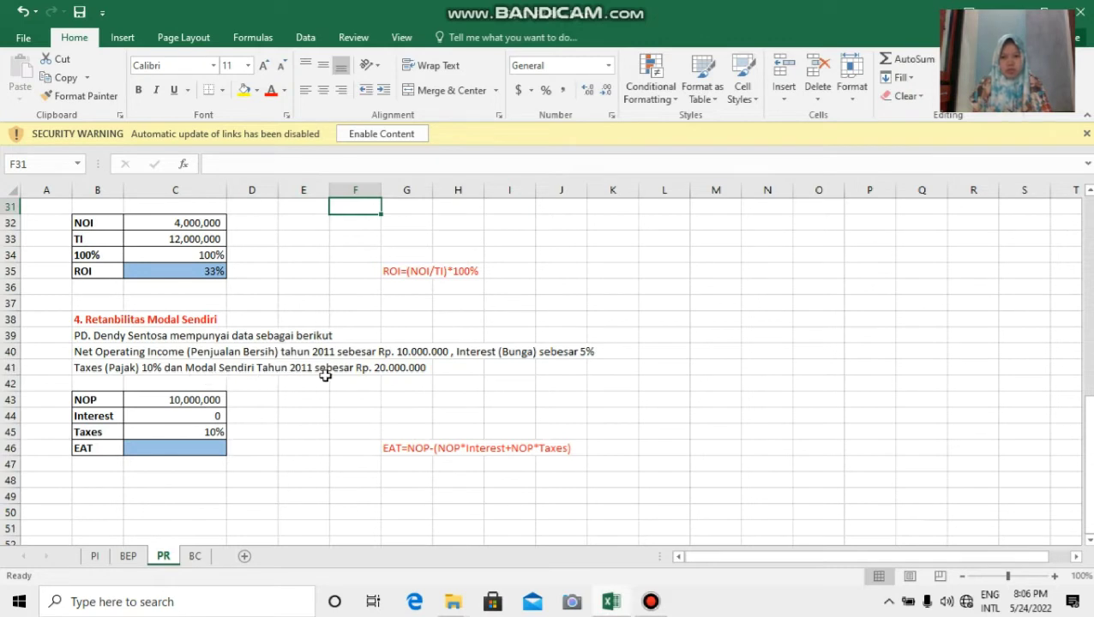
pyautogui.click(195, 413)
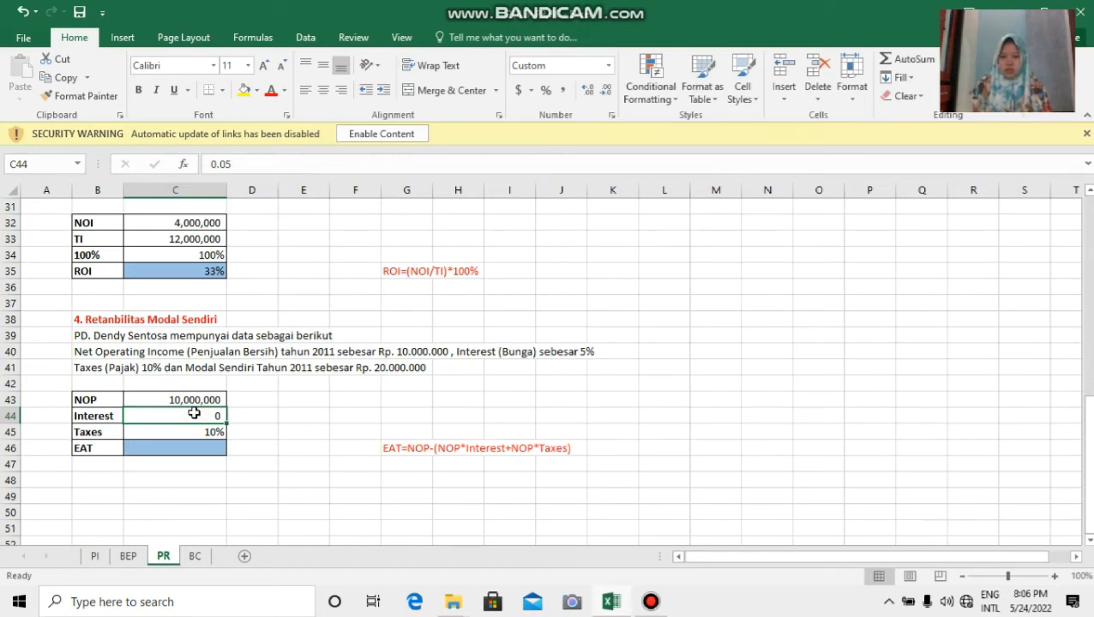
pyautogui.press('BackSpace')
pyautogui.write('5')
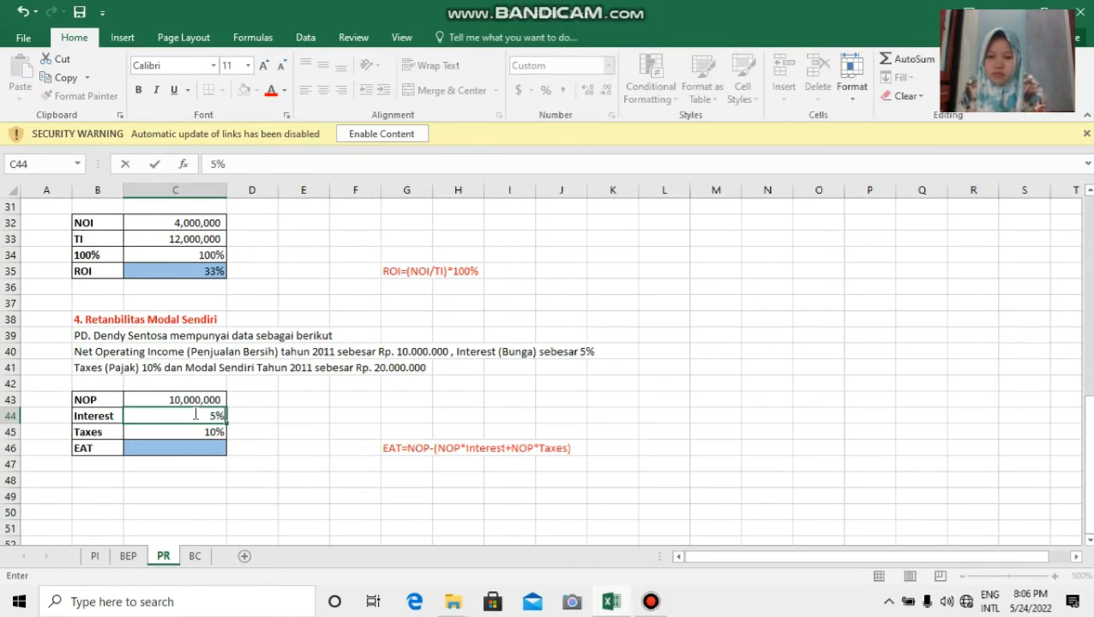
pyautogui.press('Return')
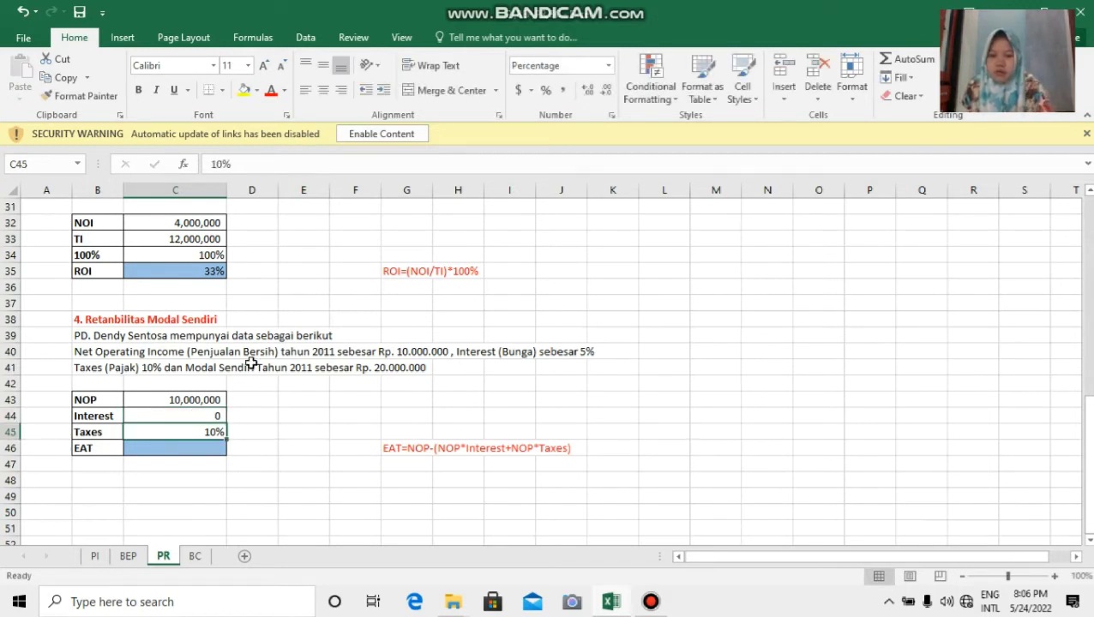
pyautogui.press('Up')
pyautogui.click(545, 90)
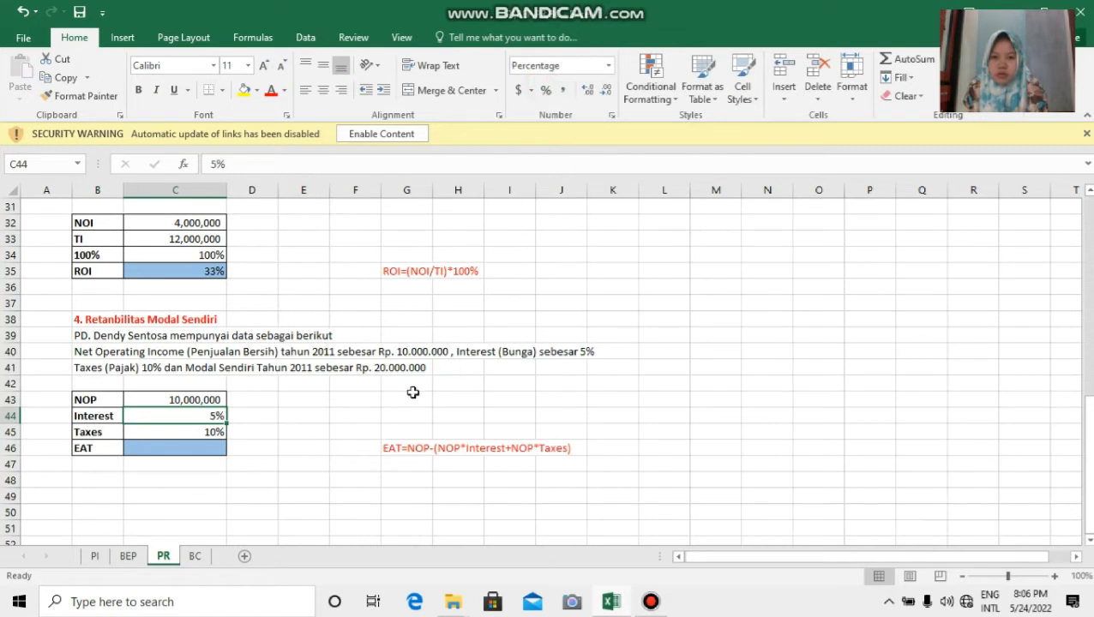
# Calculate the EAT for the Rentabilitas Modal Sendiri exercise by entering =C43-(C43*C44+C43*C45) in C46
pyautogui.click(200, 448)
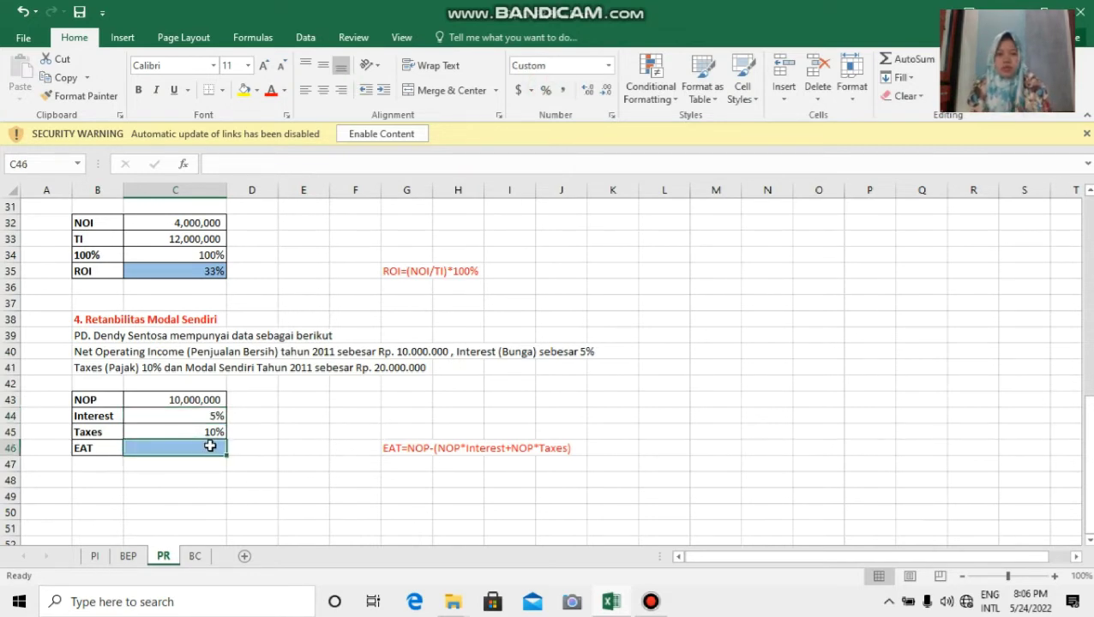
pyautogui.click(413, 449)
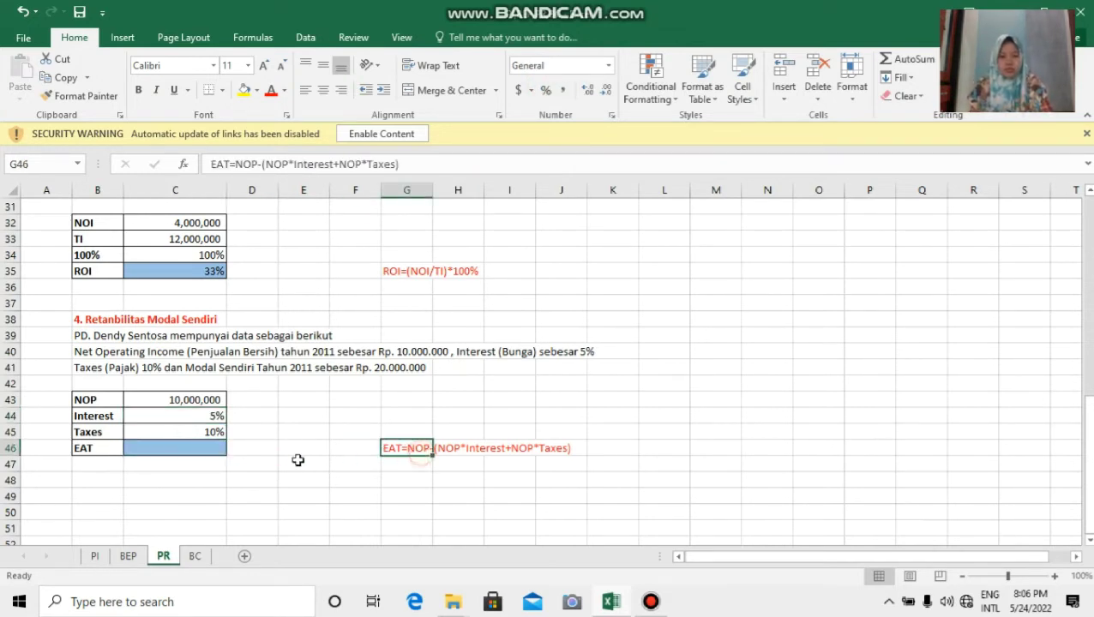
pyautogui.click(184, 453)
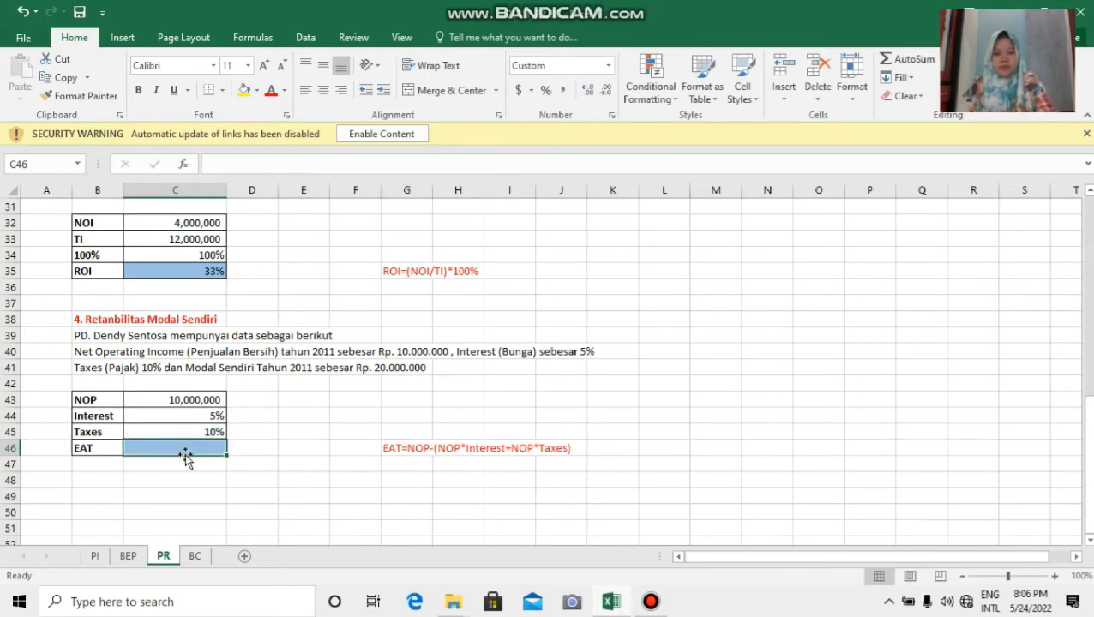
pyautogui.write('=')
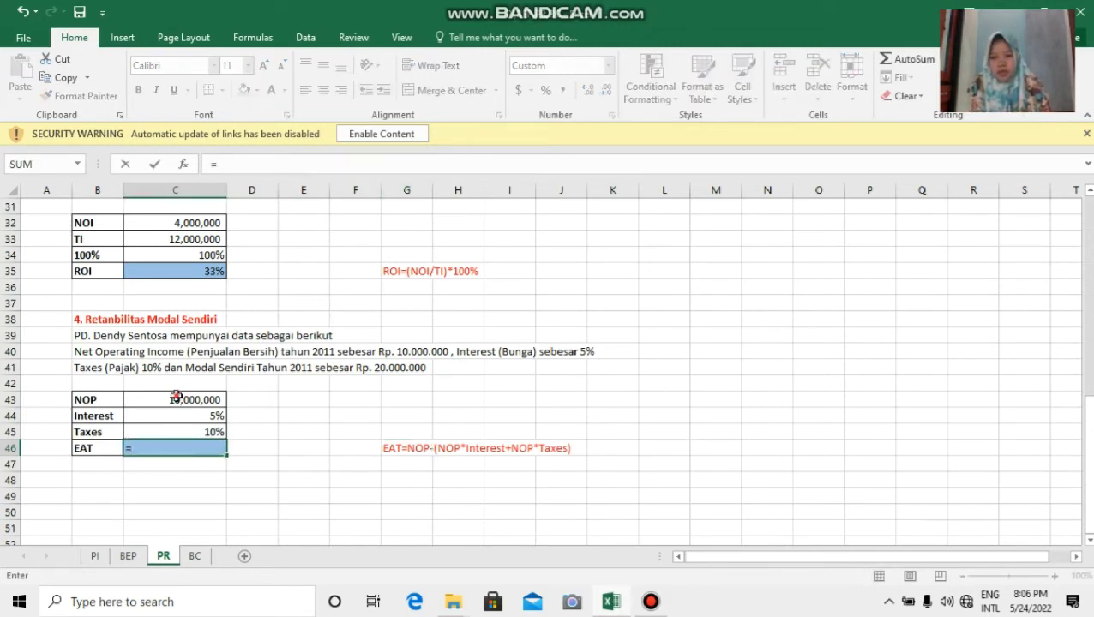
pyautogui.click(176, 397)
pyautogui.write('-(')
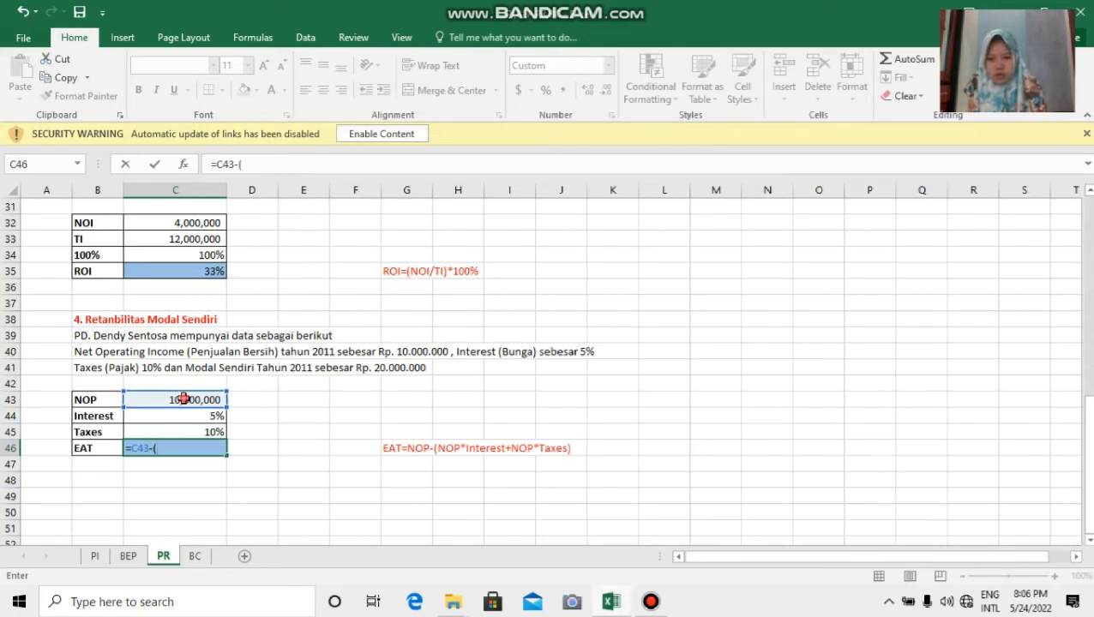
pyautogui.click(184, 399)
pyautogui.write('*')
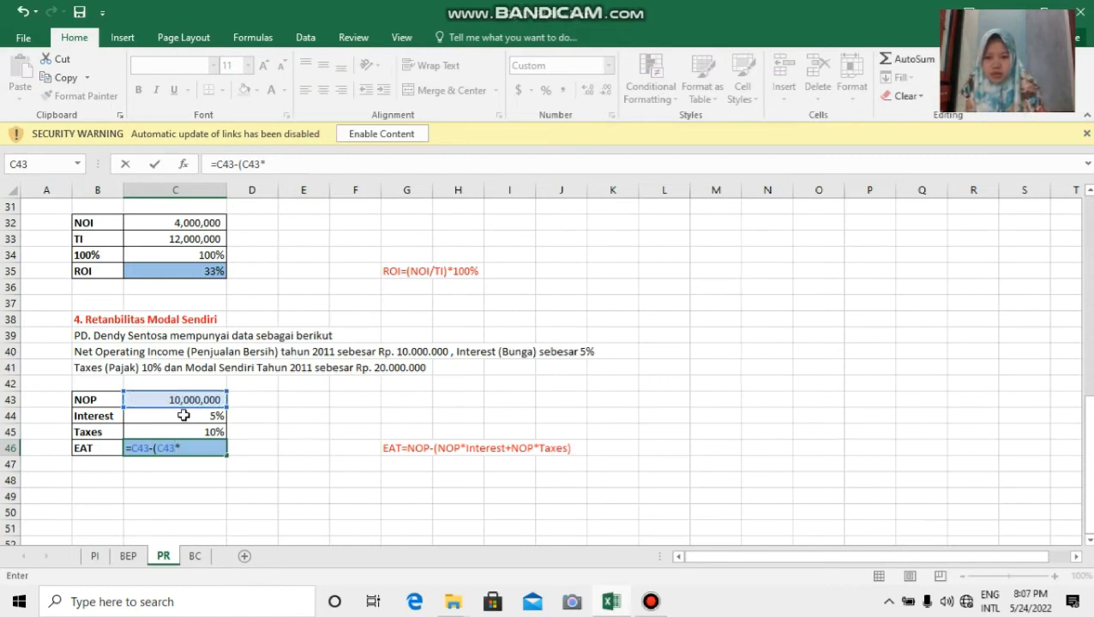
pyautogui.click(183, 415)
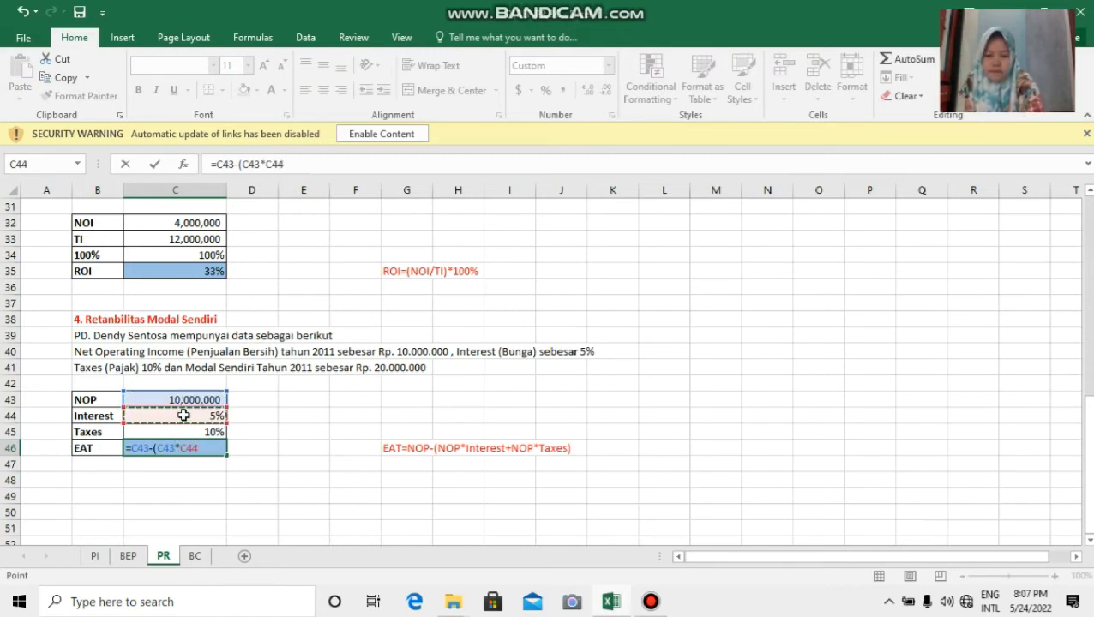
pyautogui.write('+')
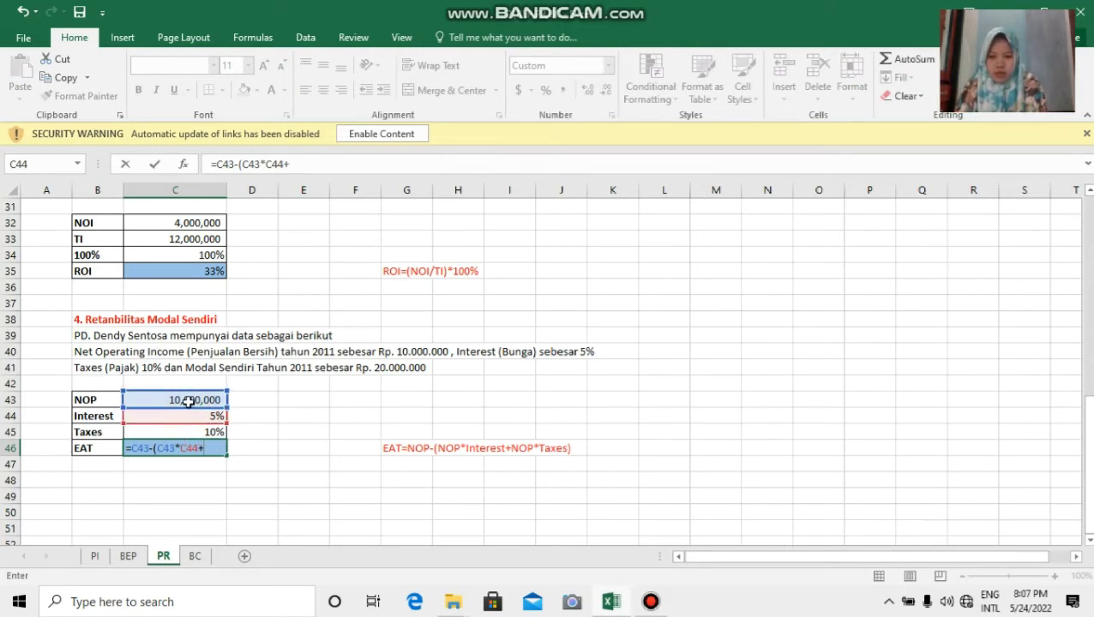
pyautogui.click(188, 400)
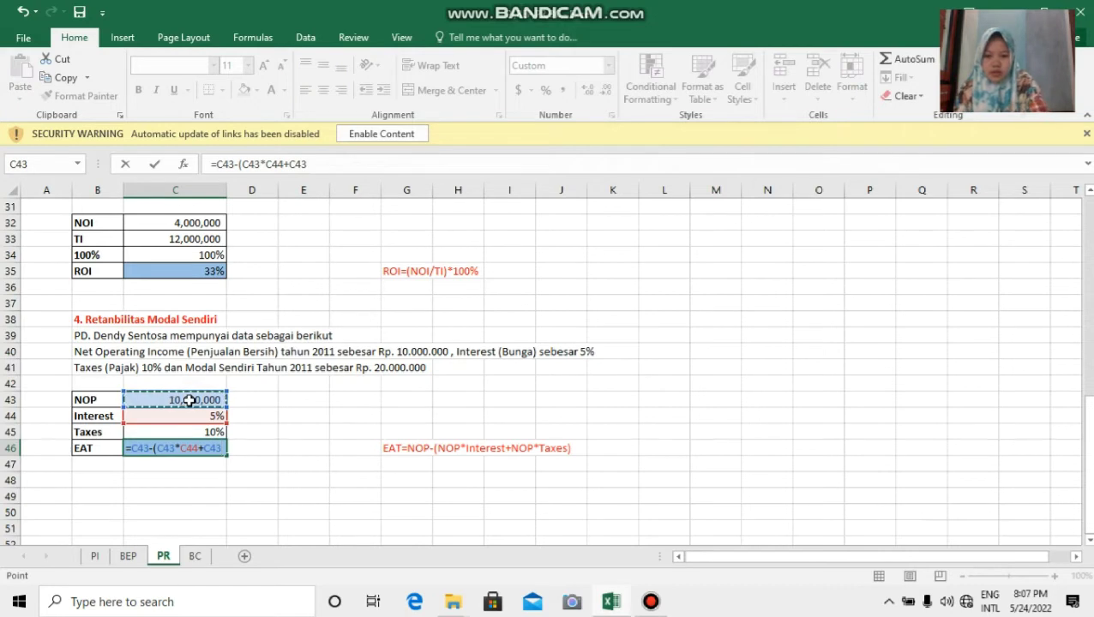
pyautogui.write('*')
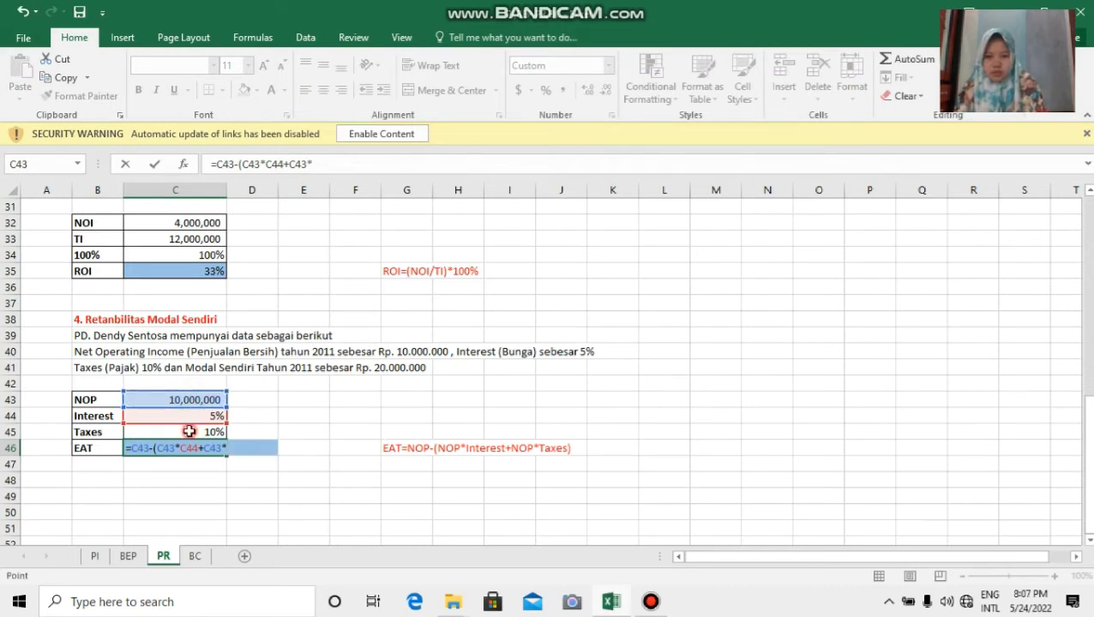
pyautogui.click(189, 431)
pyautogui.write(')')
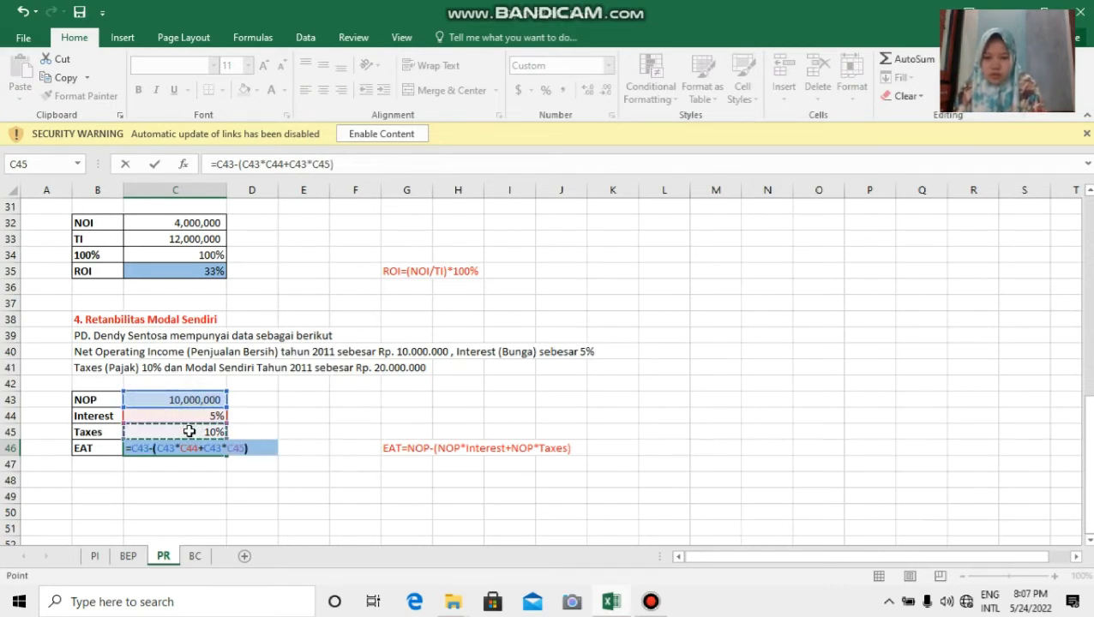
pyautogui.press('Return')
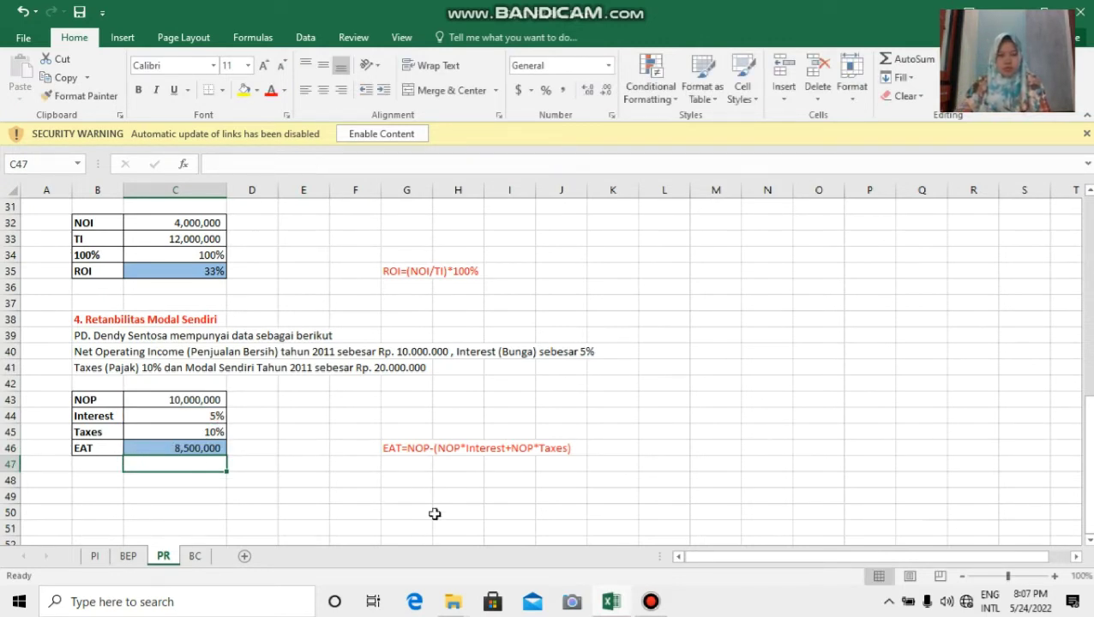
# Switch to the BC sheet and look over the B/C Ratio Tetap and BC Ratio Tidak Tetap exercises
pyautogui.scroll(5, 122, 242)
pyautogui.scroll(5, 30, 250)
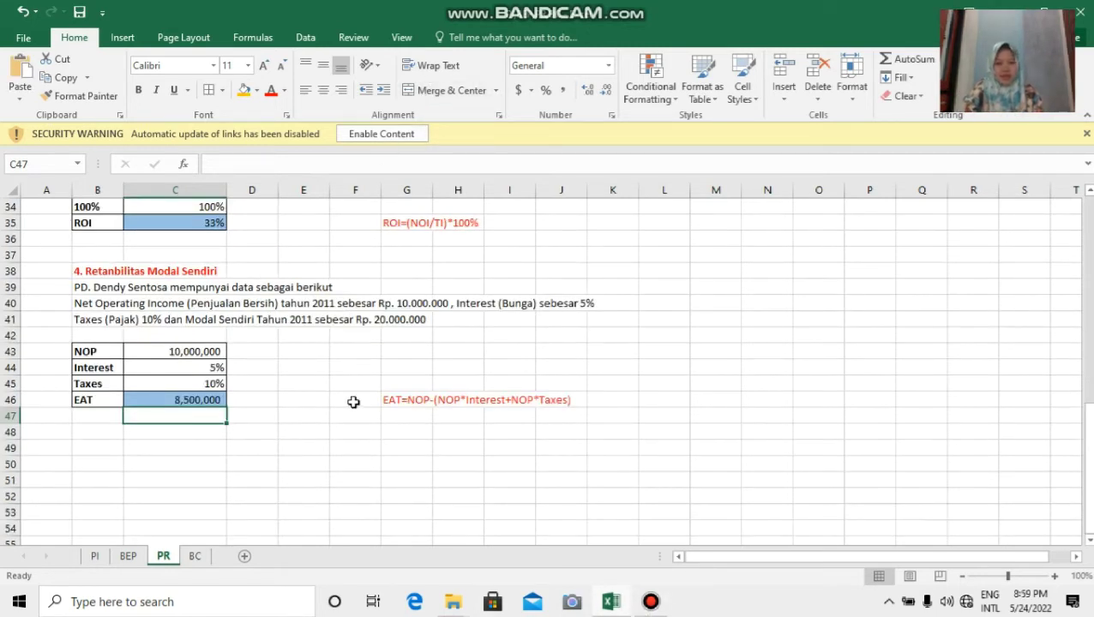
pyautogui.click(197, 556)
pyautogui.scroll(3, 228, 515)
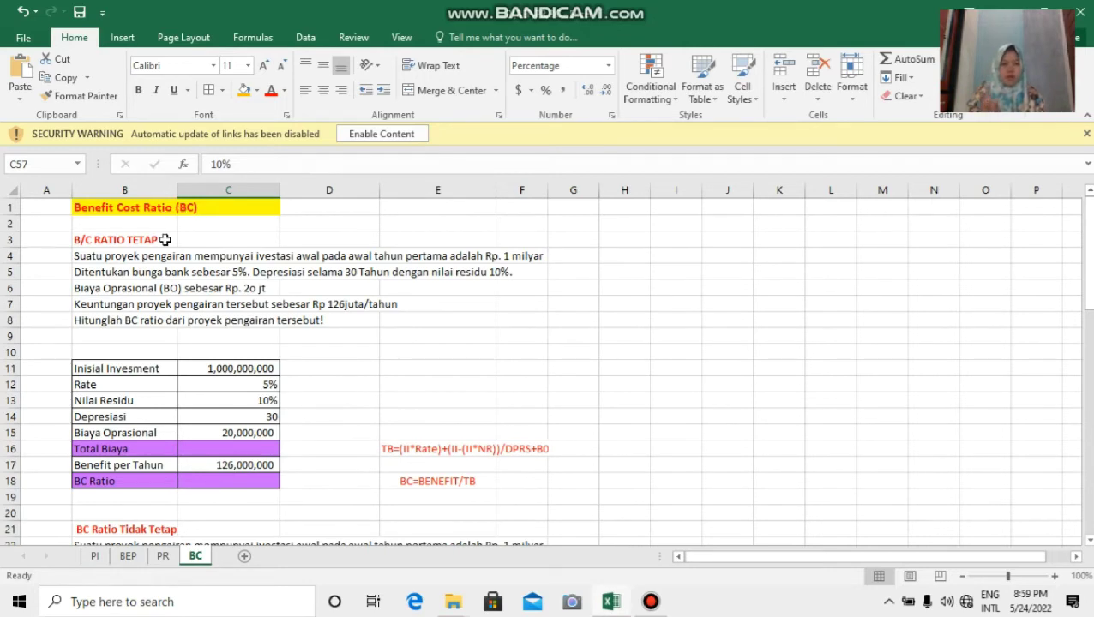
pyautogui.click(122, 243)
pyautogui.scroll(-5, 126, 257)
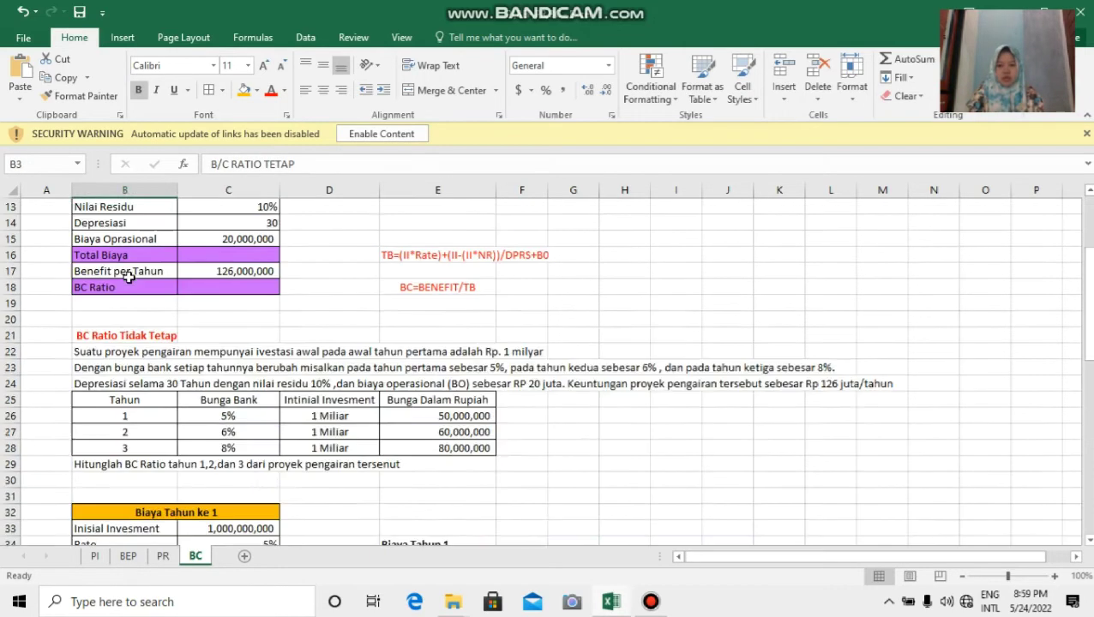
pyautogui.click(132, 299)
pyautogui.scroll(5, 145, 291)
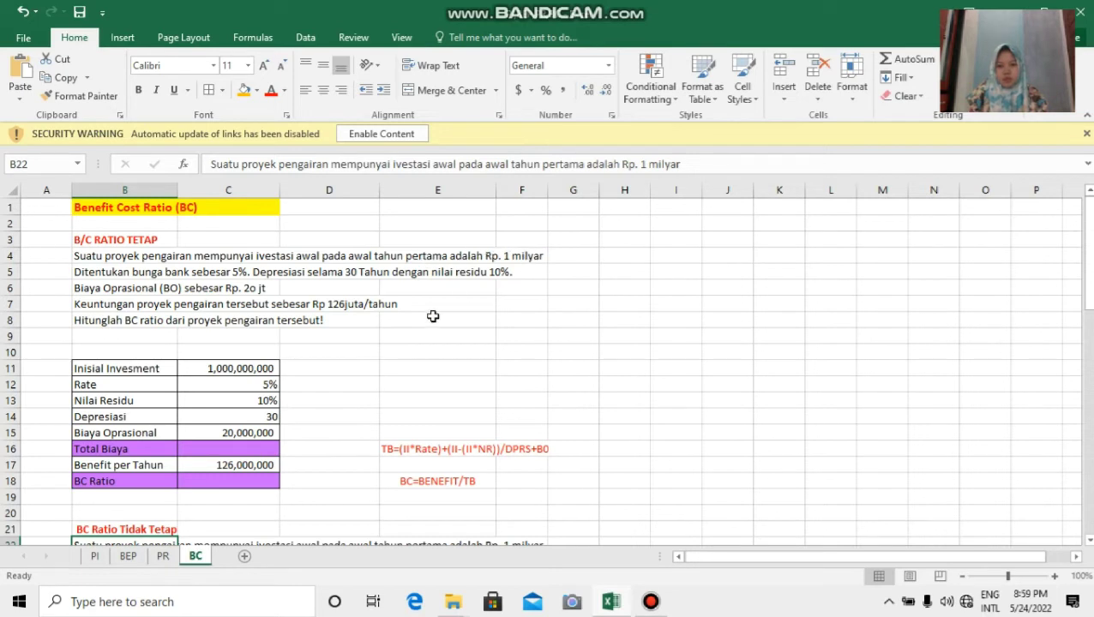
# Check the B/C Ratio Tetap input values in C11:C15 against the exercise text
pyautogui.click(259, 372)
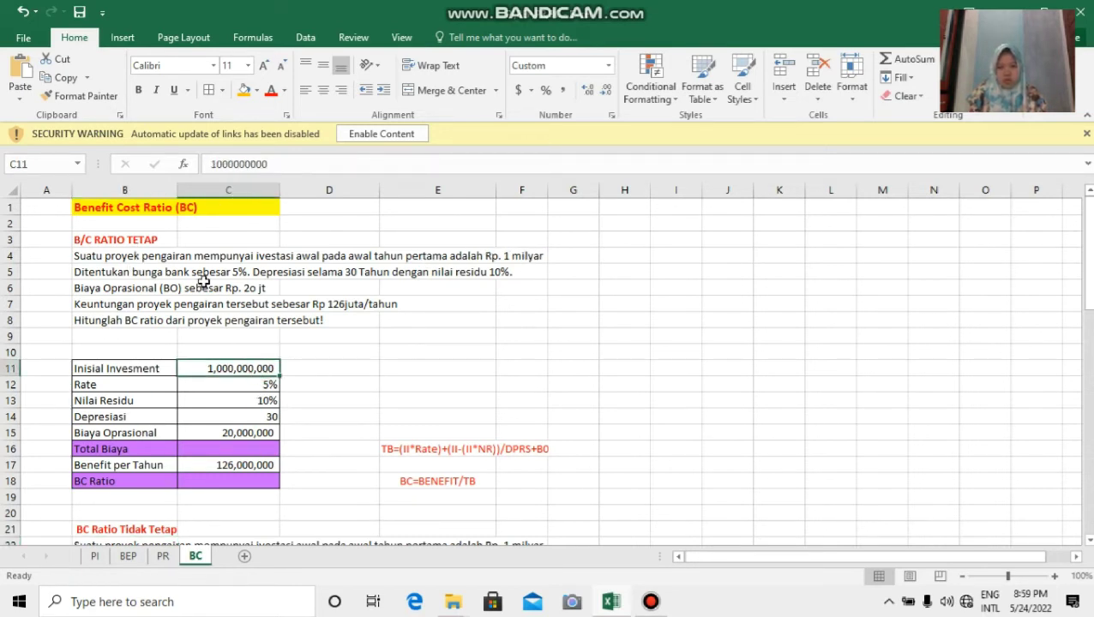
pyautogui.click(221, 386)
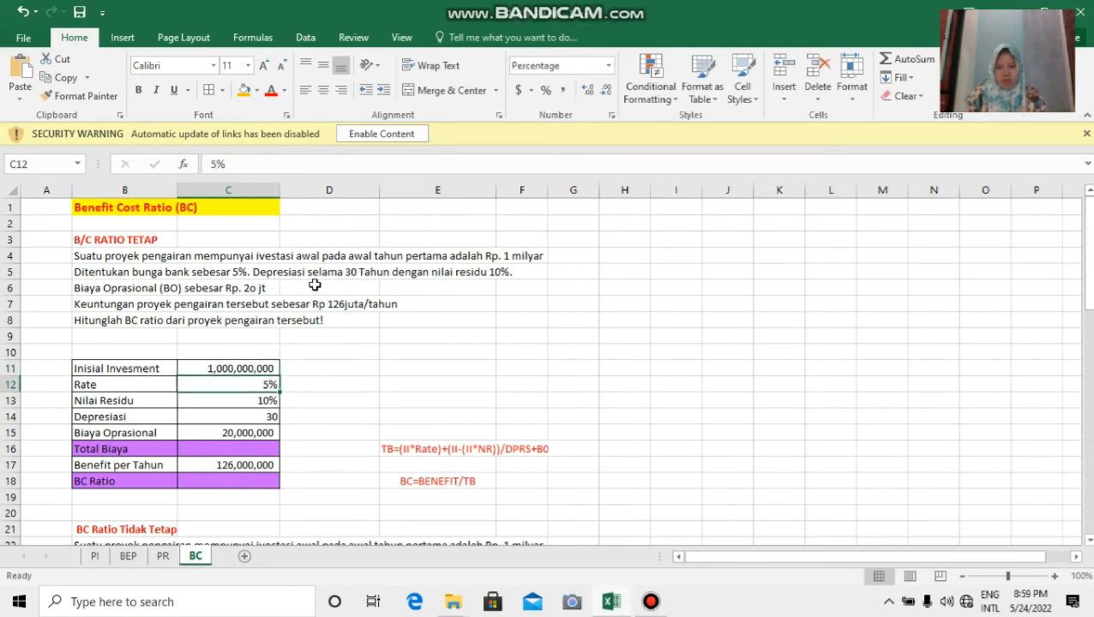
pyautogui.click(234, 419)
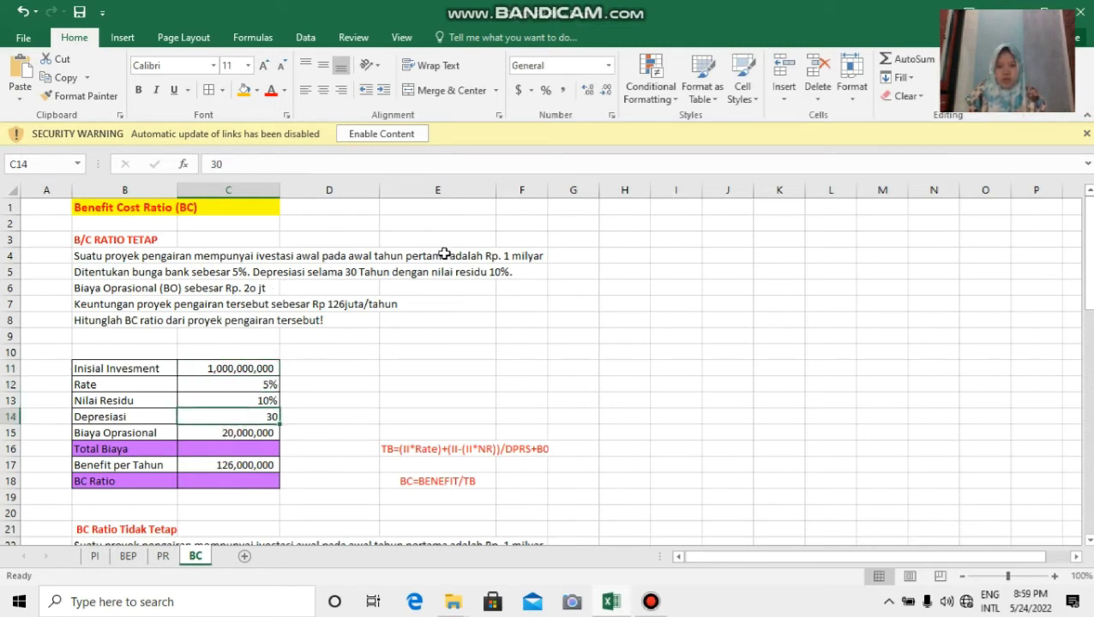
pyautogui.click(227, 400)
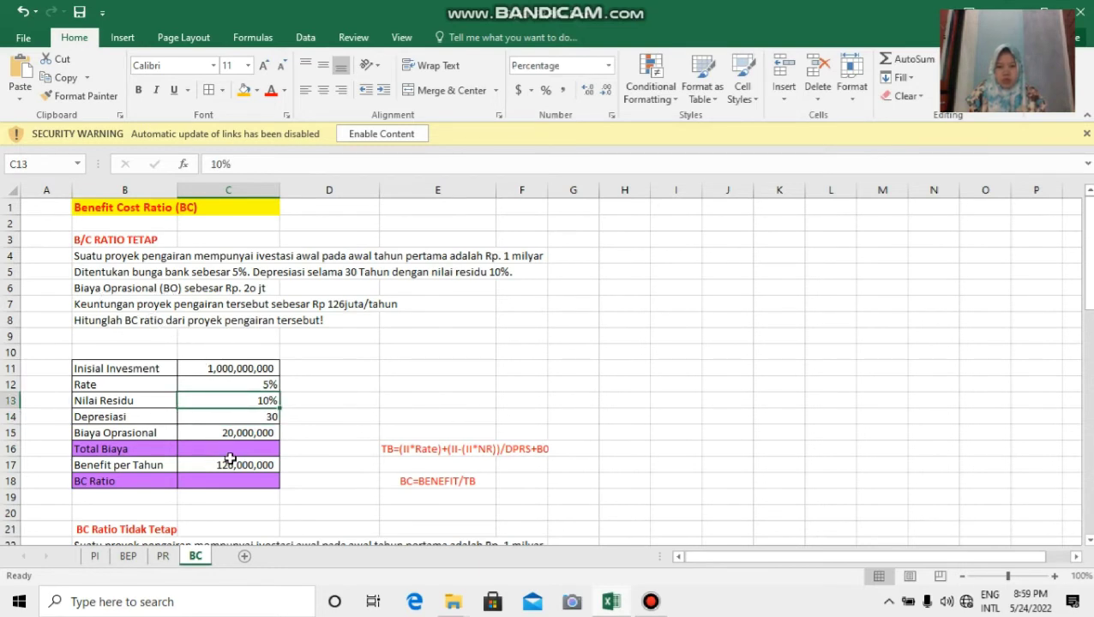
pyautogui.click(239, 434)
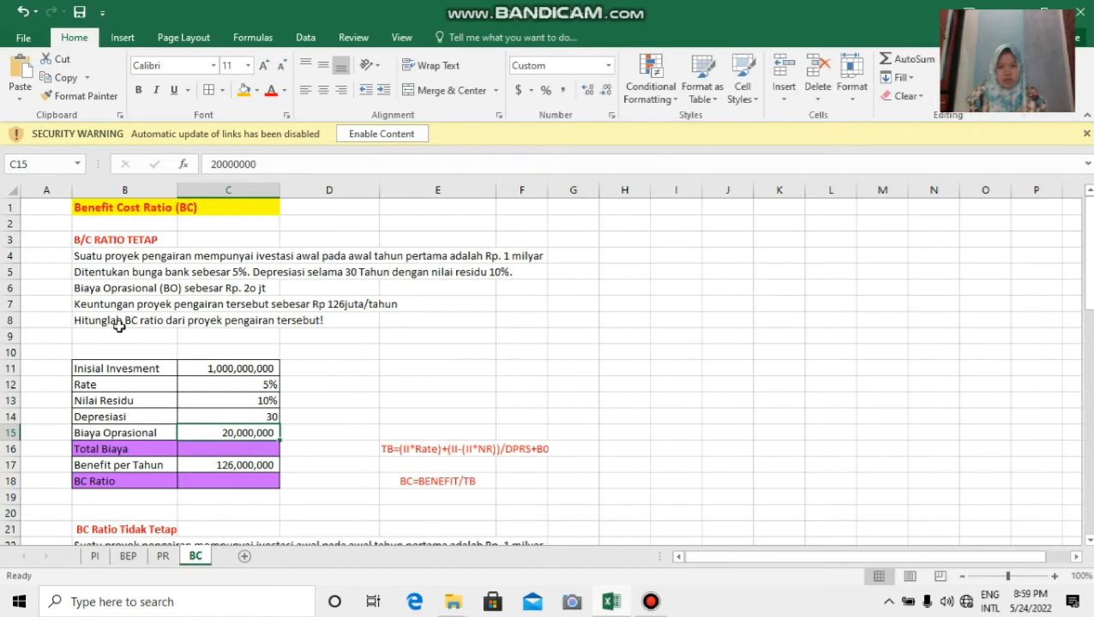
pyautogui.scroll(-2, 198, 364)
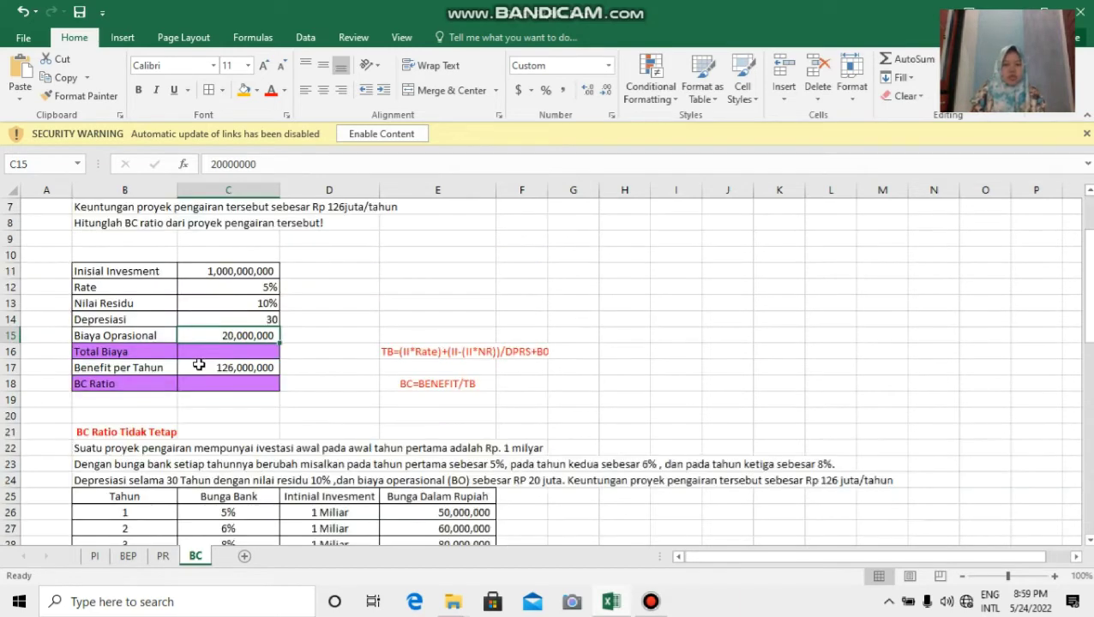
pyautogui.scroll(1, 198, 364)
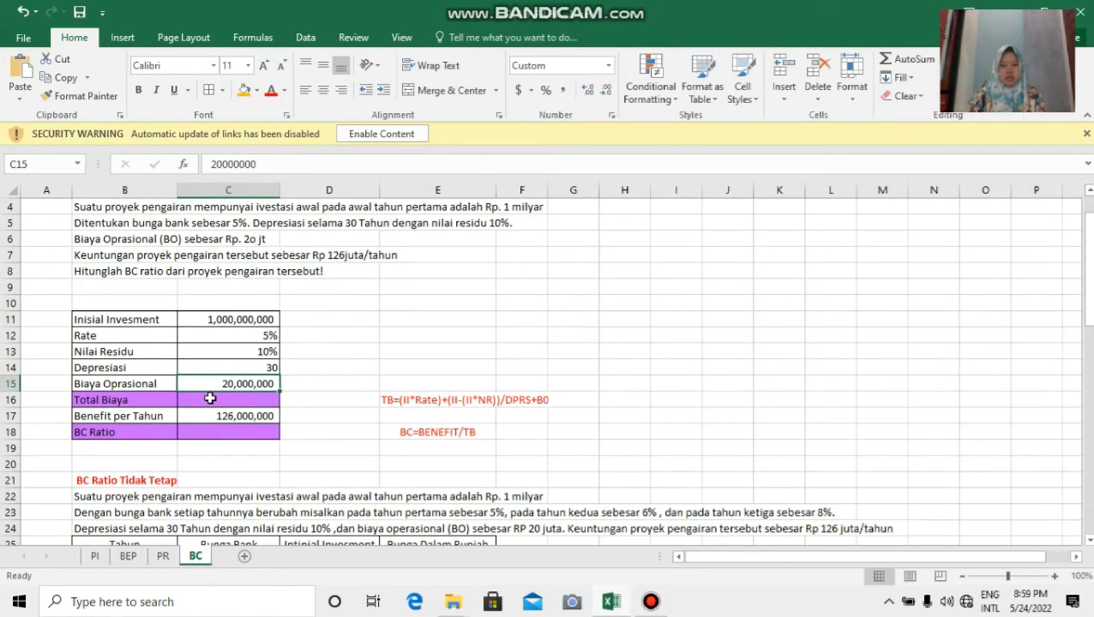
# Begin the Total Biaya formula in C16 with =(C11*C12)+(C11-(, following the TB formula noted beside the table
pyautogui.click(211, 399)
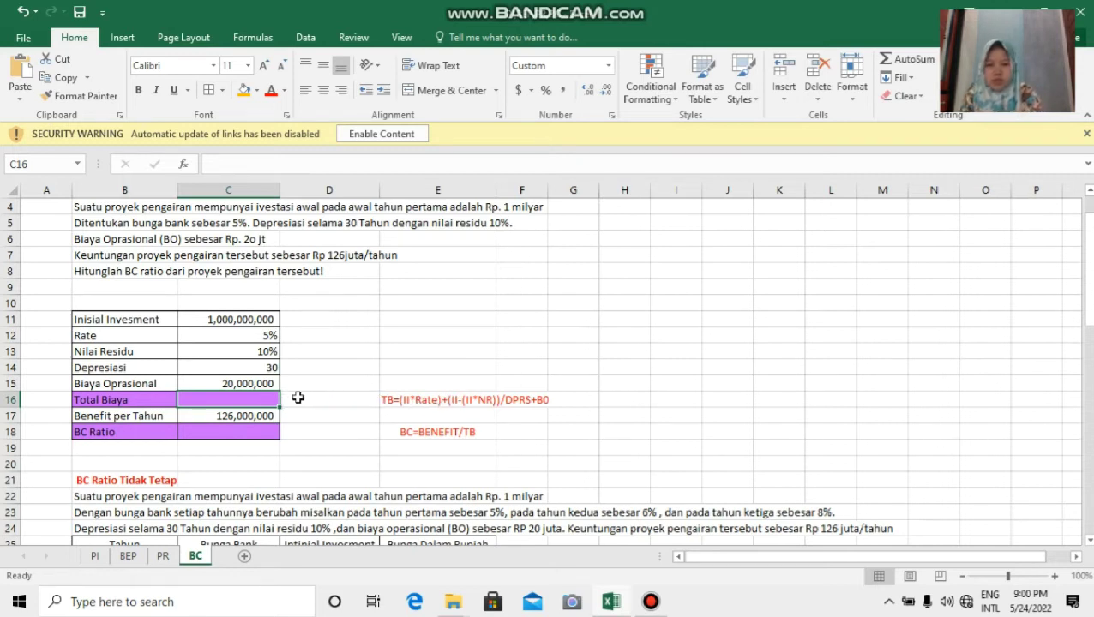
pyautogui.write('=')
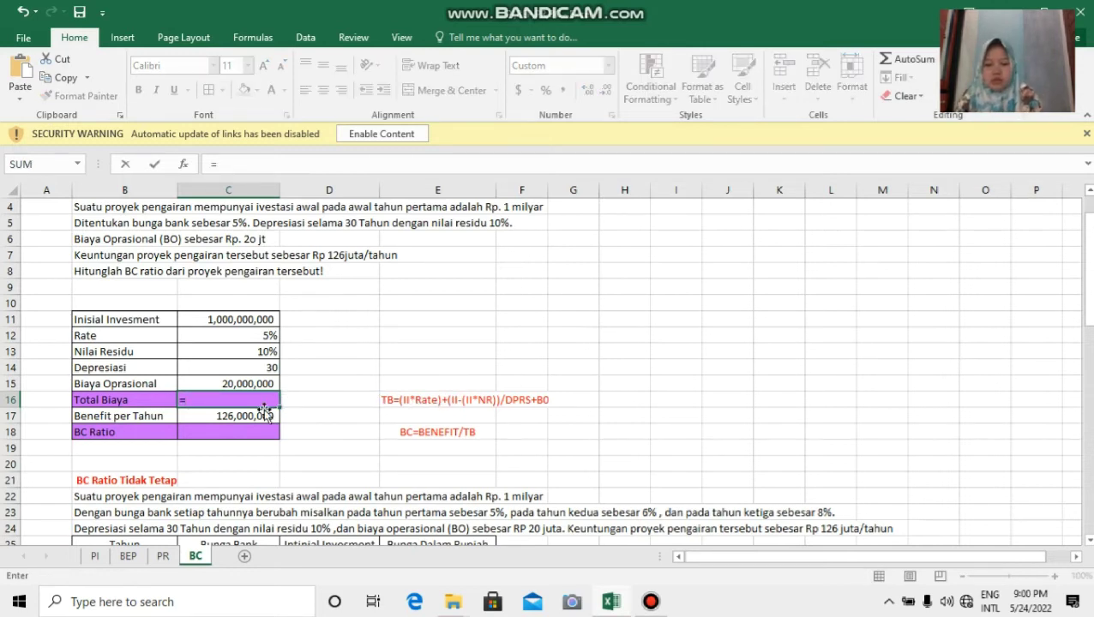
pyautogui.write('(')
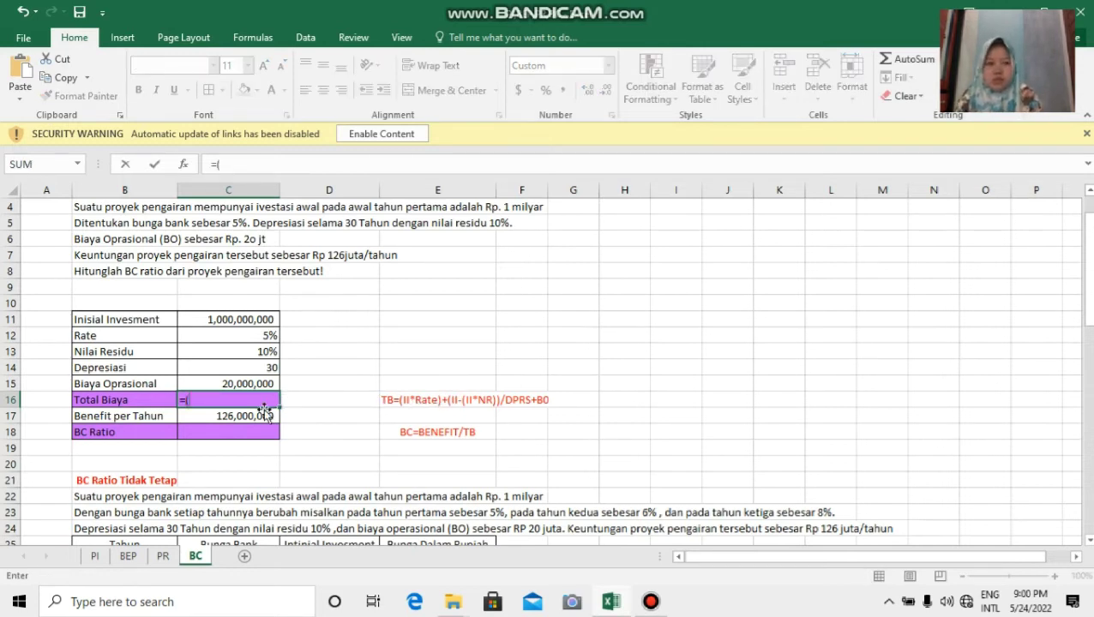
pyautogui.click(201, 320)
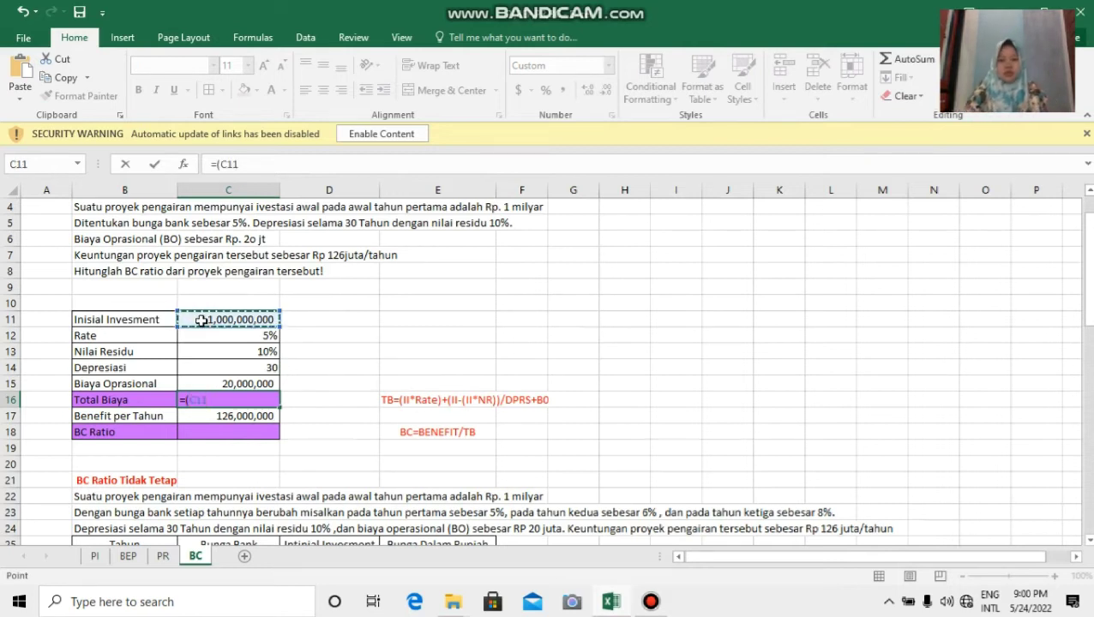
pyautogui.write('*')
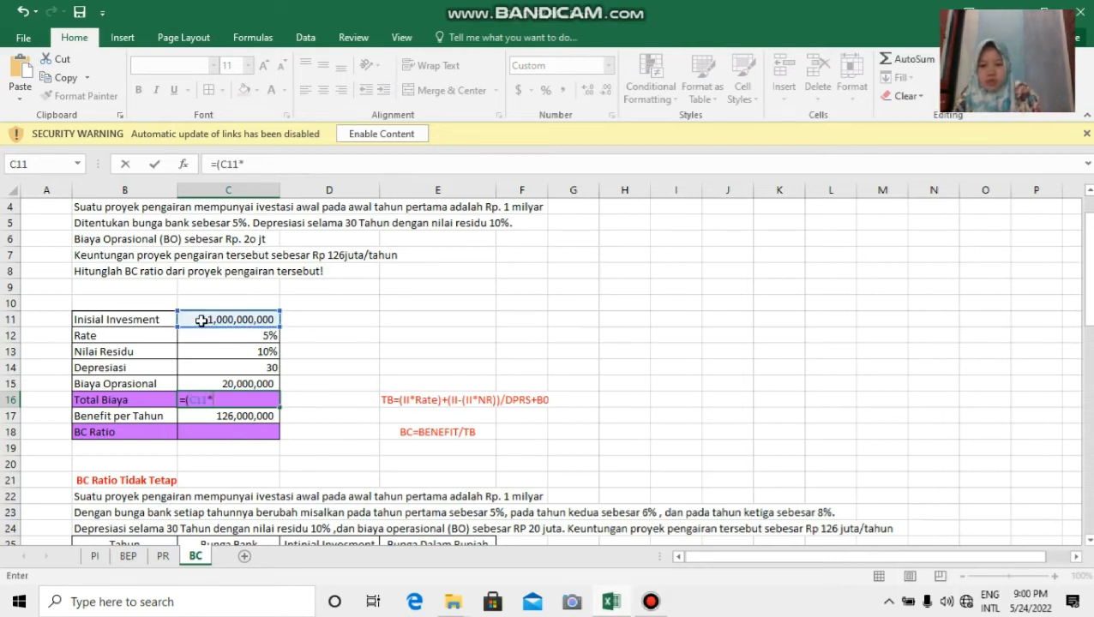
pyautogui.click(213, 341)
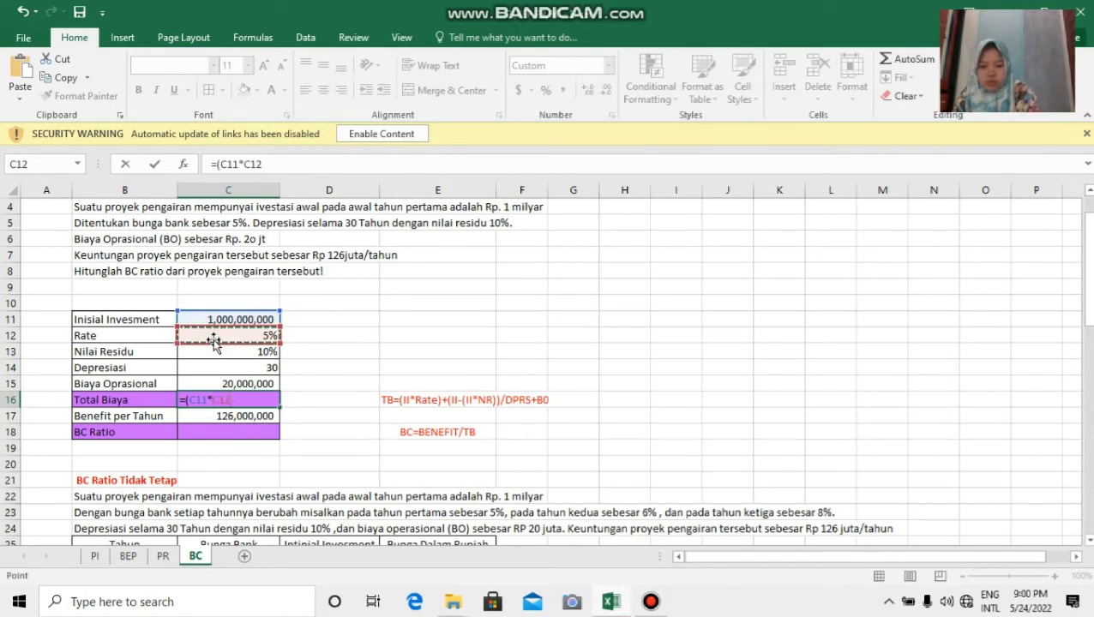
pyautogui.write(')+(')
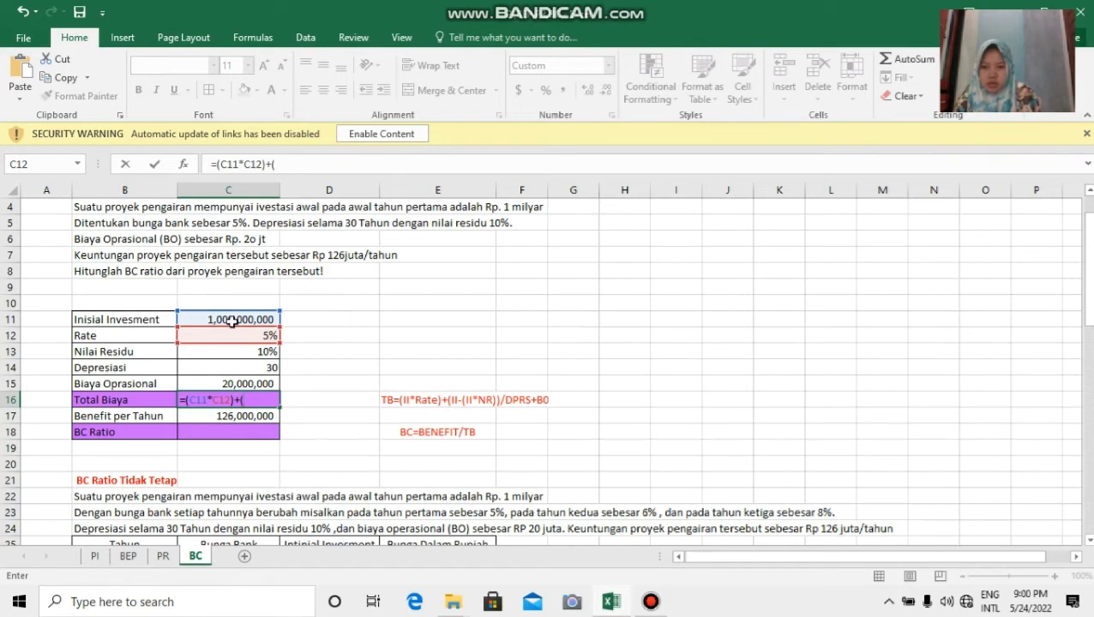
pyautogui.click(234, 320)
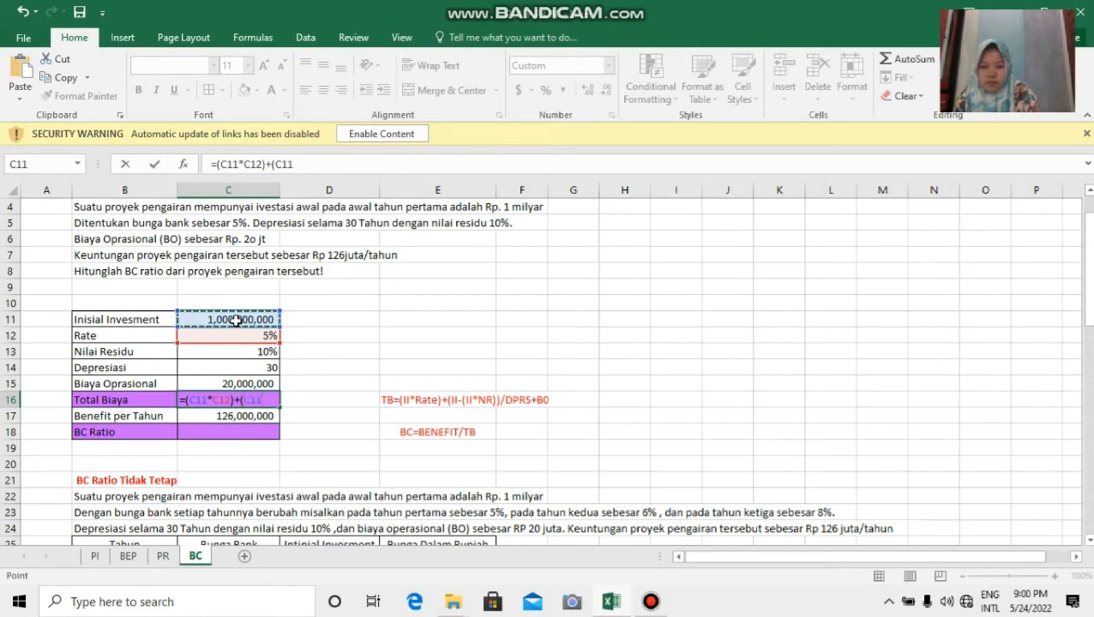
pyautogui.write('-(')
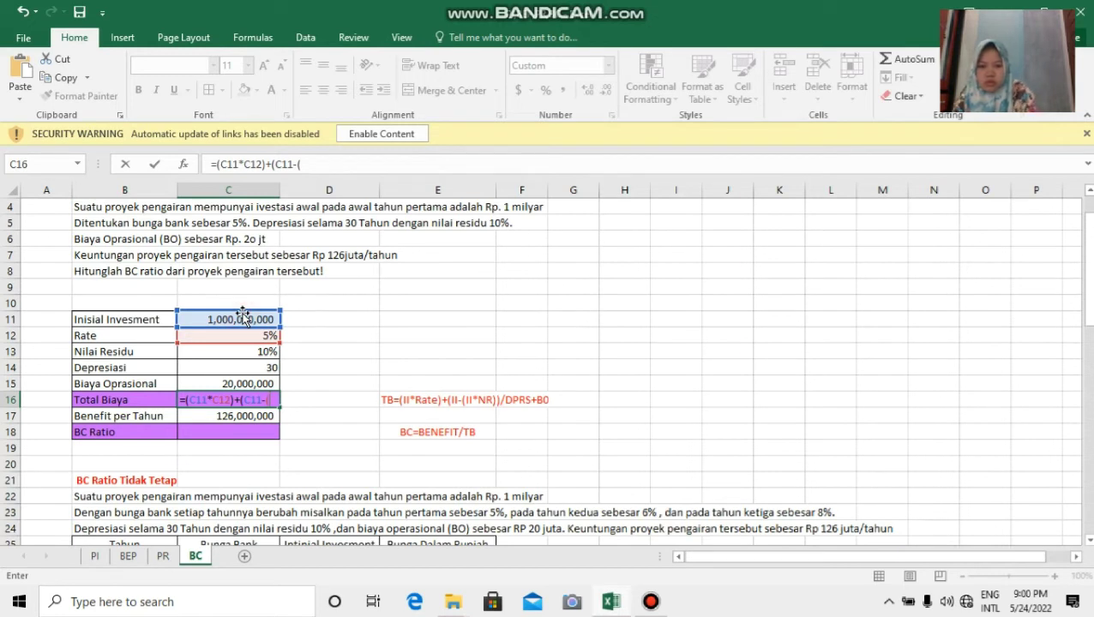
# Try to complete the Total Biaya formula in C16 as =(C11*C12)+(C11-(*C13))/C14+C15
pyautogui.write('*')
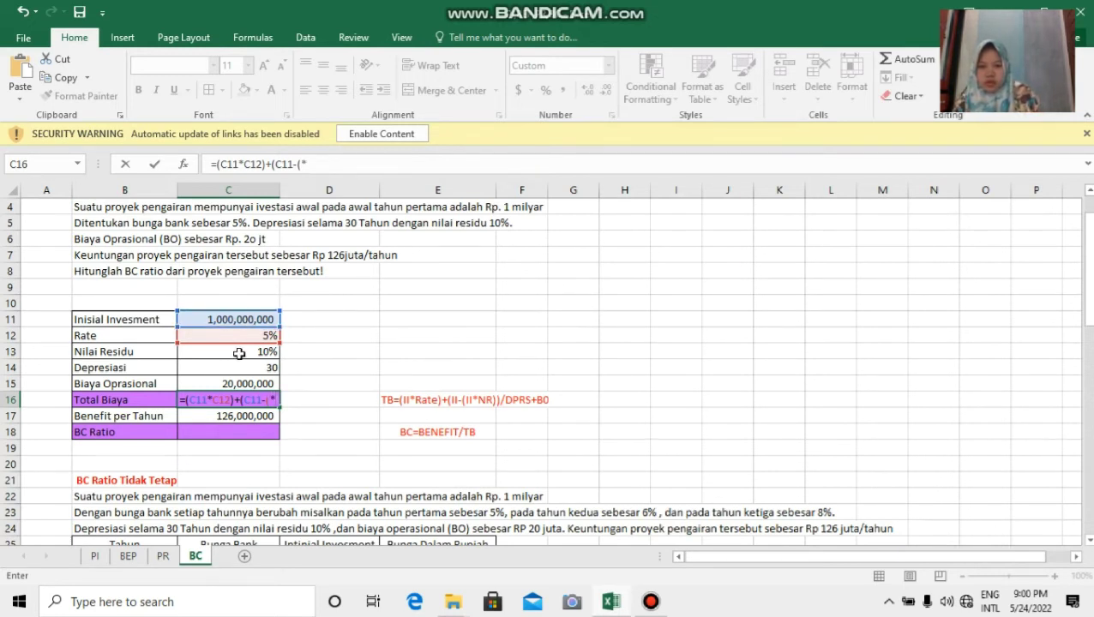
pyautogui.click(241, 354)
pyautogui.write('))')
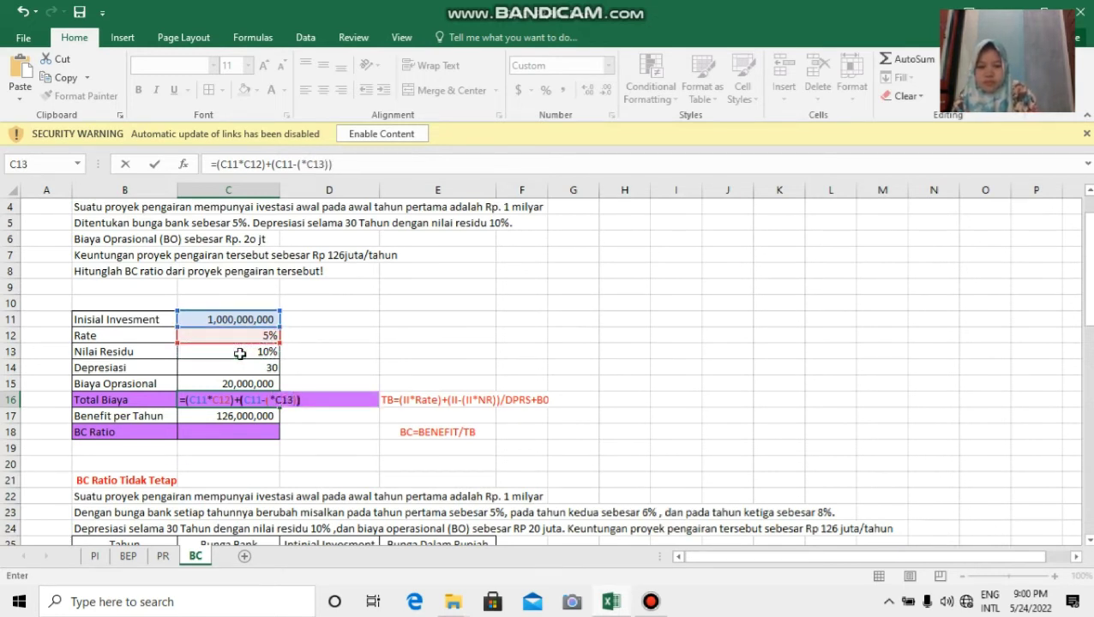
pyautogui.write('/')
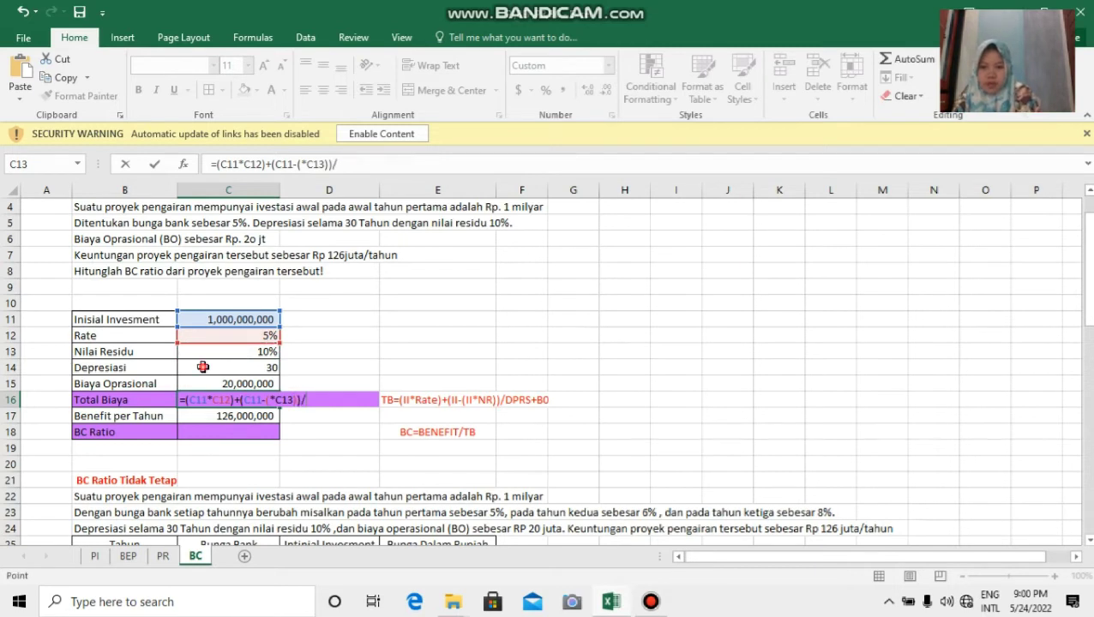
pyautogui.click(203, 367)
pyautogui.write('+')
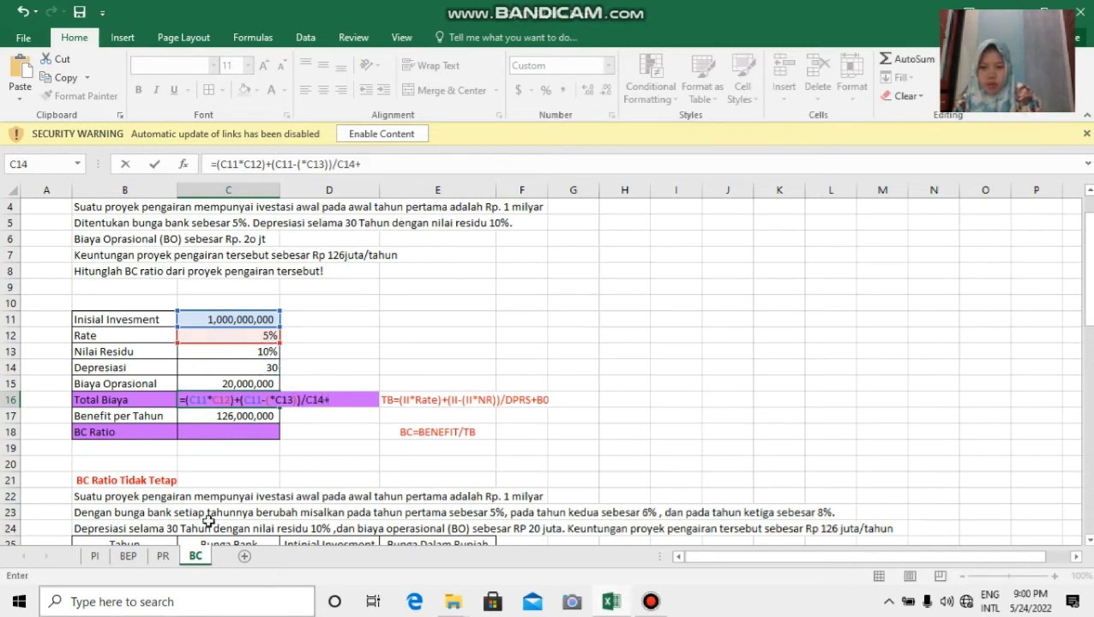
pyautogui.click(245, 385)
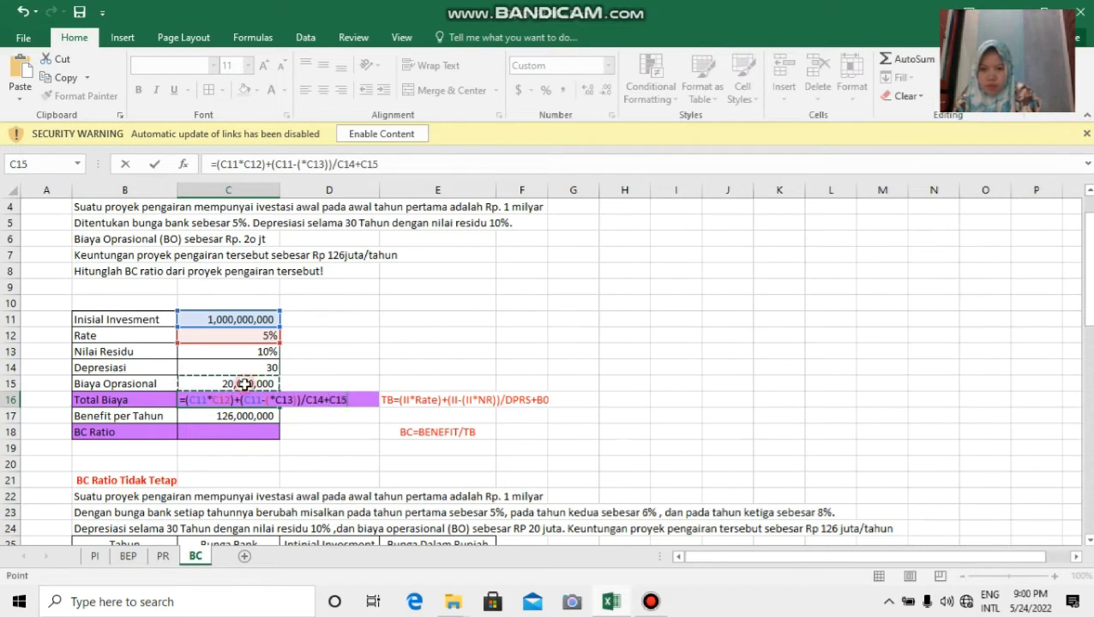
pyautogui.press('Return')
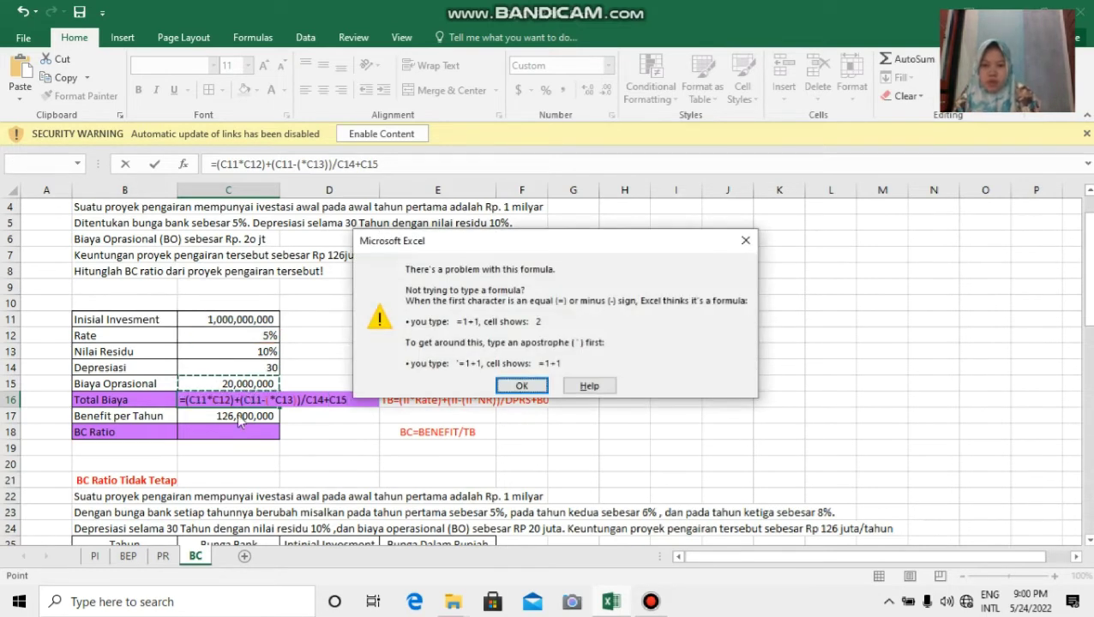
pyautogui.click(521, 386)
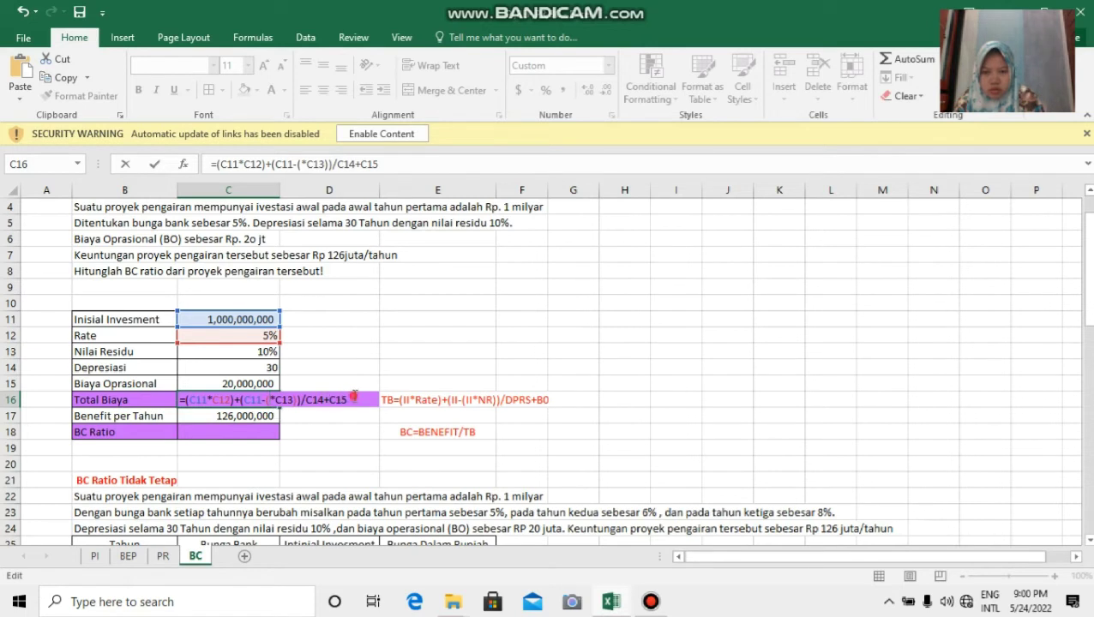
# Delete the end of the C16 formula back to =(C11*C12)+(C11-(
pyautogui.press('BackSpace')
pyautogui.press('BackSpace')
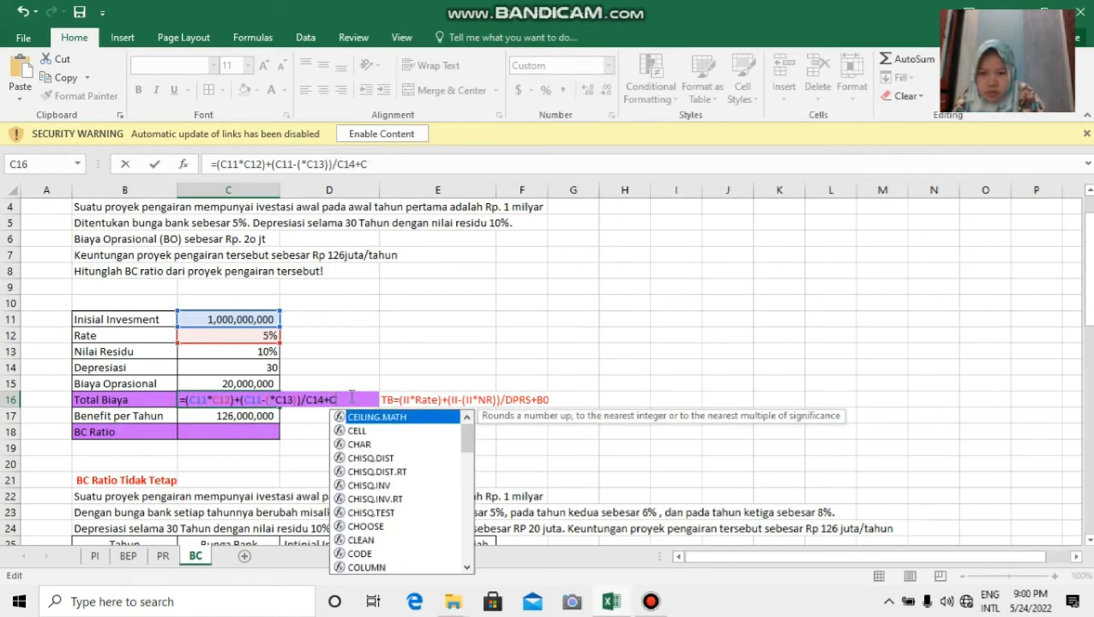
pyautogui.press('BackSpace')
pyautogui.press('BackSpace')
pyautogui.press('BackSpace')
pyautogui.press('BackSpace')
pyautogui.press('BackSpace')
pyautogui.press('BackSpace')
pyautogui.press('BackSpace')
pyautogui.press('BackSpace')
pyautogui.press('BackSpace')
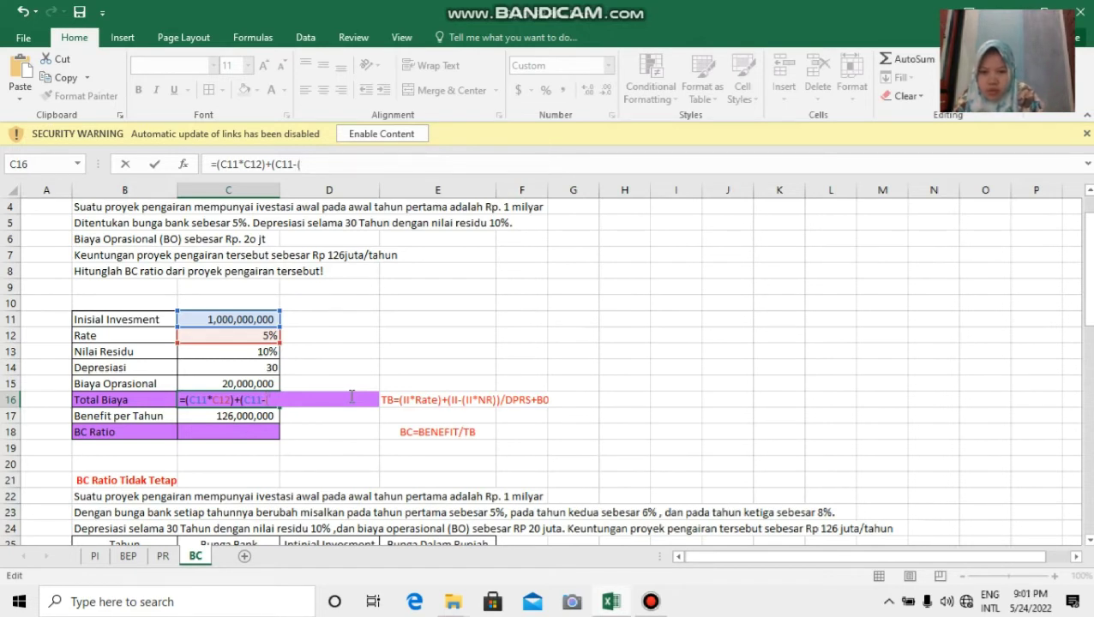
# Complete the Total Biaya formula in C16 as =(C11*C12)+(C11-(C11*C13))/C14+C15
pyautogui.click(254, 319)
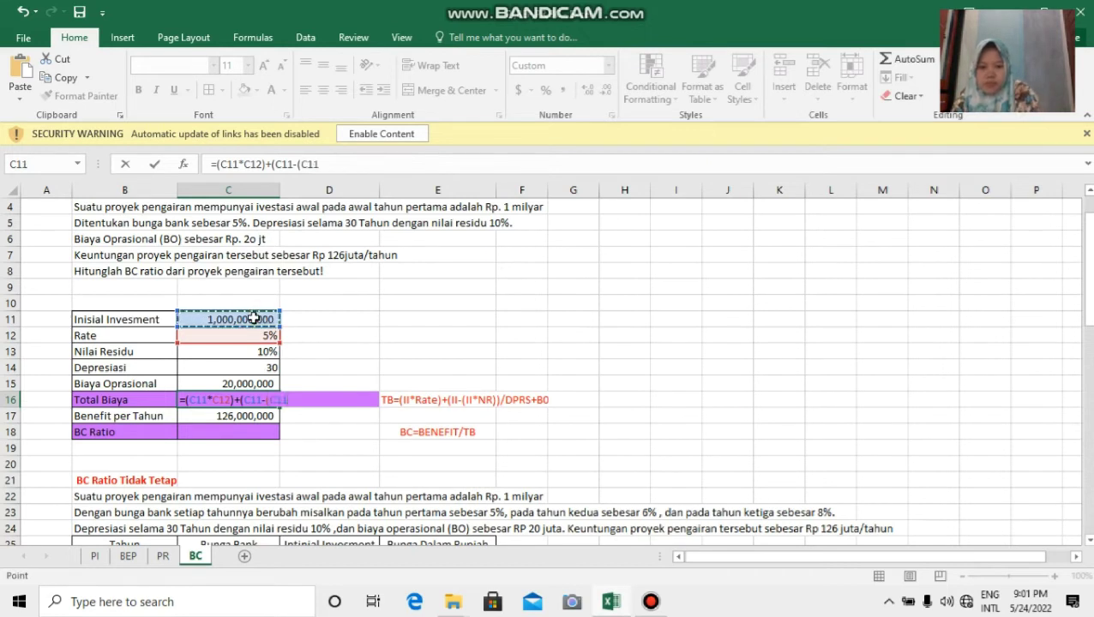
pyautogui.write('*')
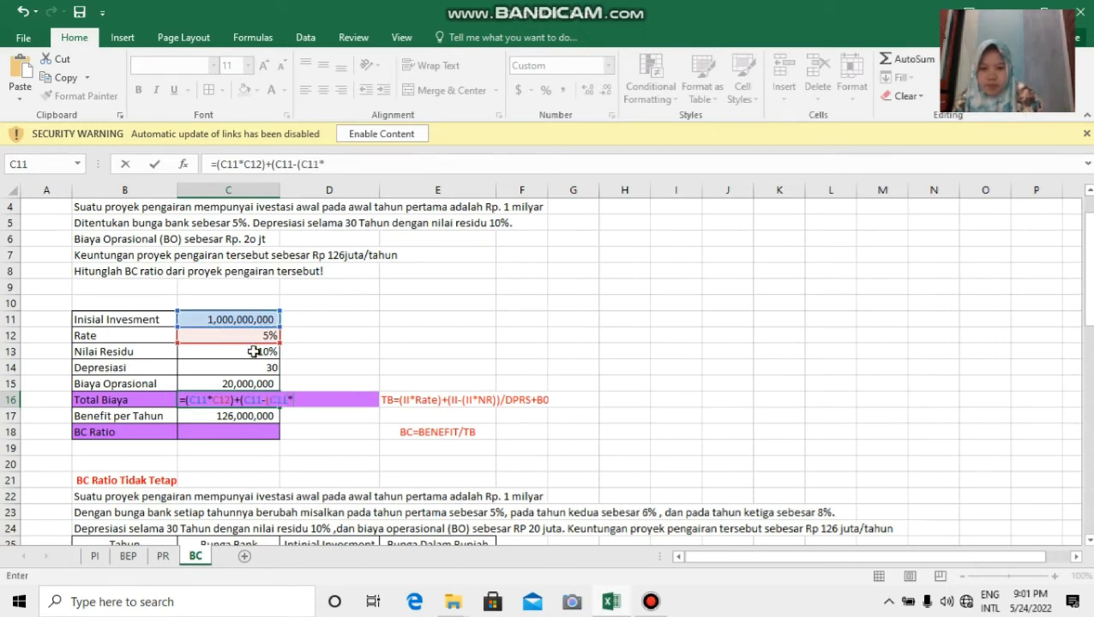
pyautogui.click(254, 351)
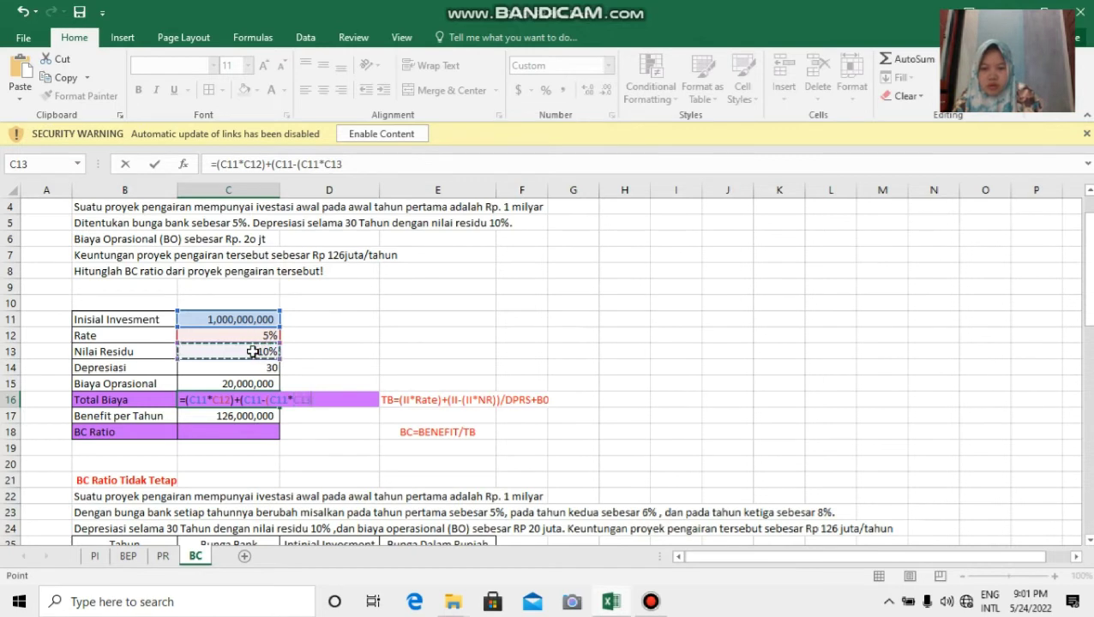
pyautogui.write('))')
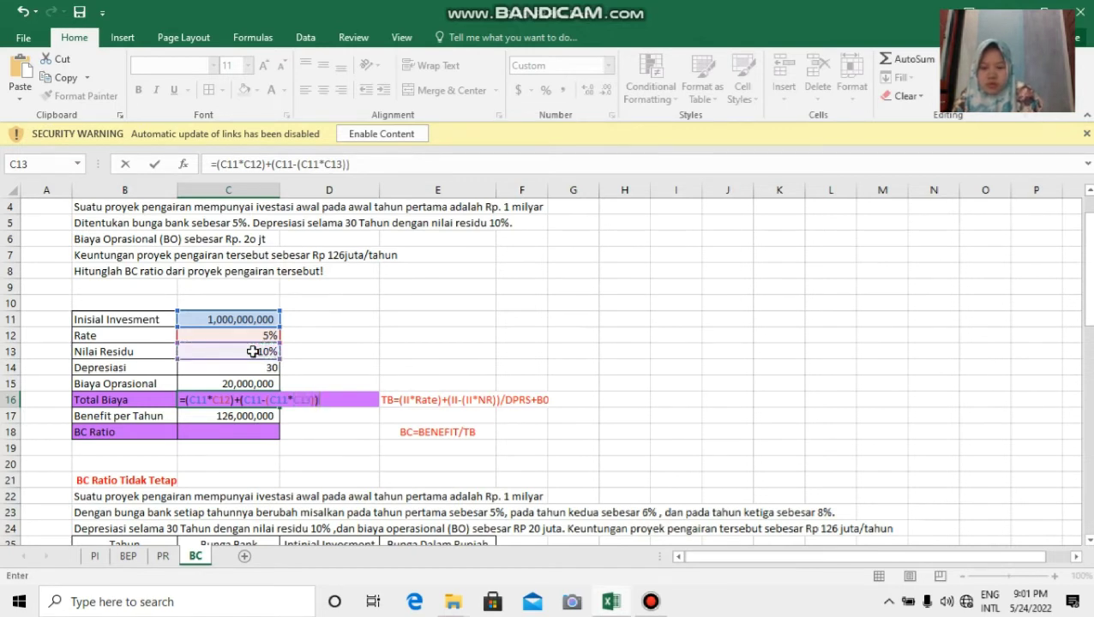
pyautogui.write('/')
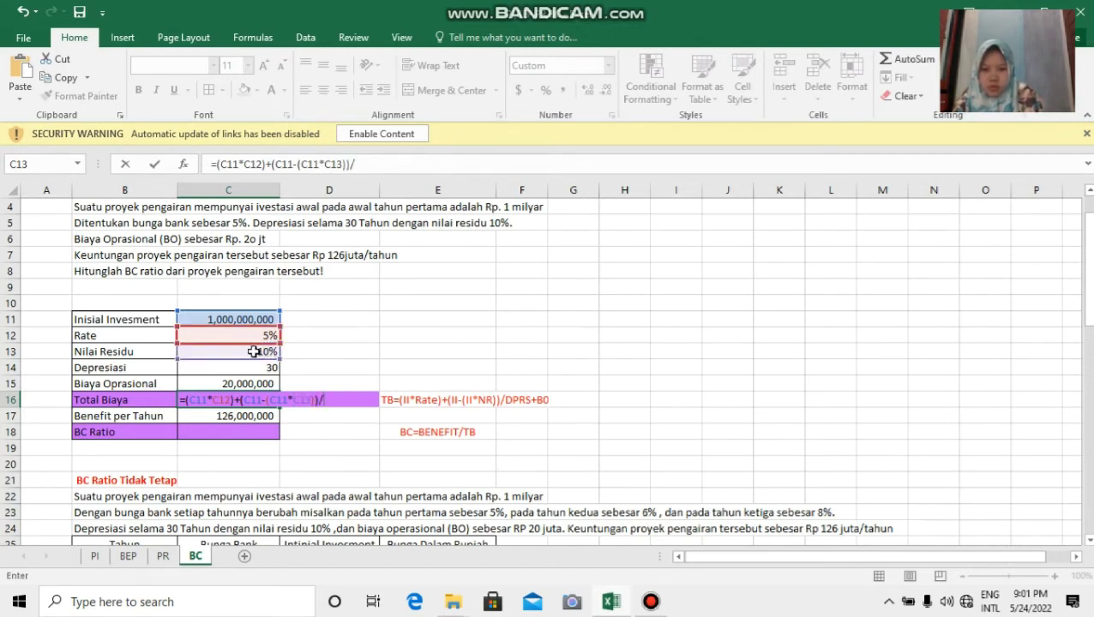
pyautogui.click(250, 368)
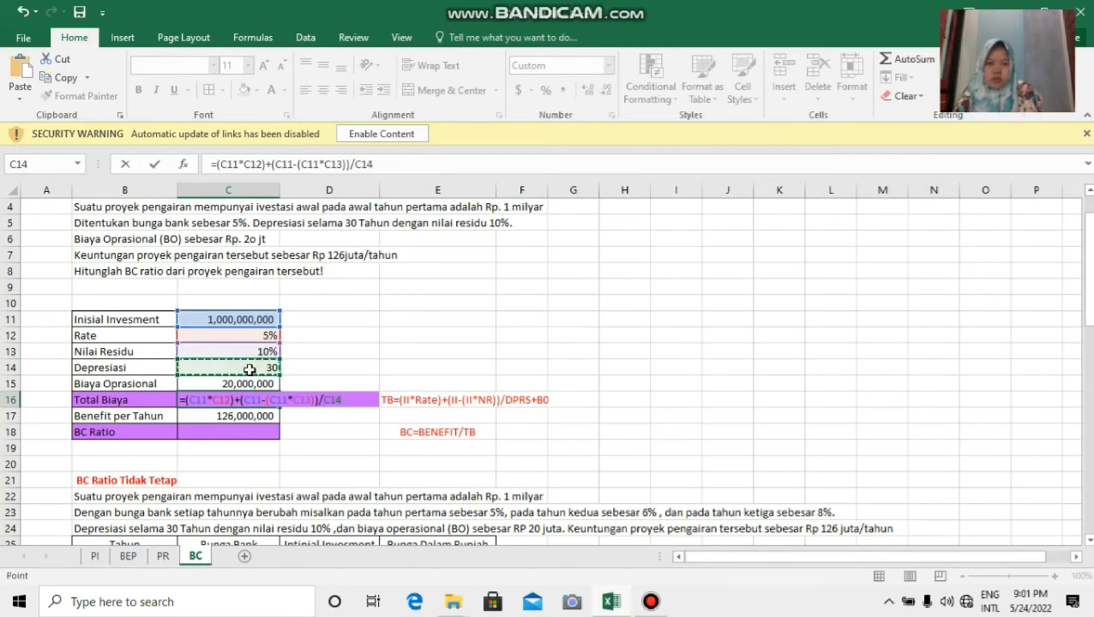
pyautogui.write('+')
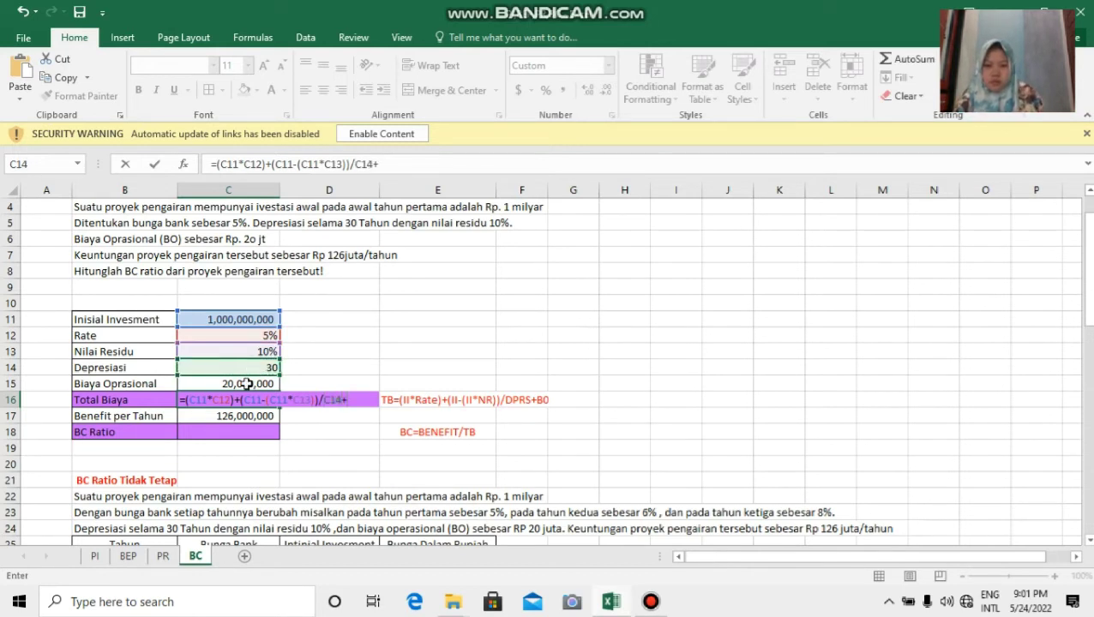
pyautogui.click(251, 382)
pyautogui.press('Return')
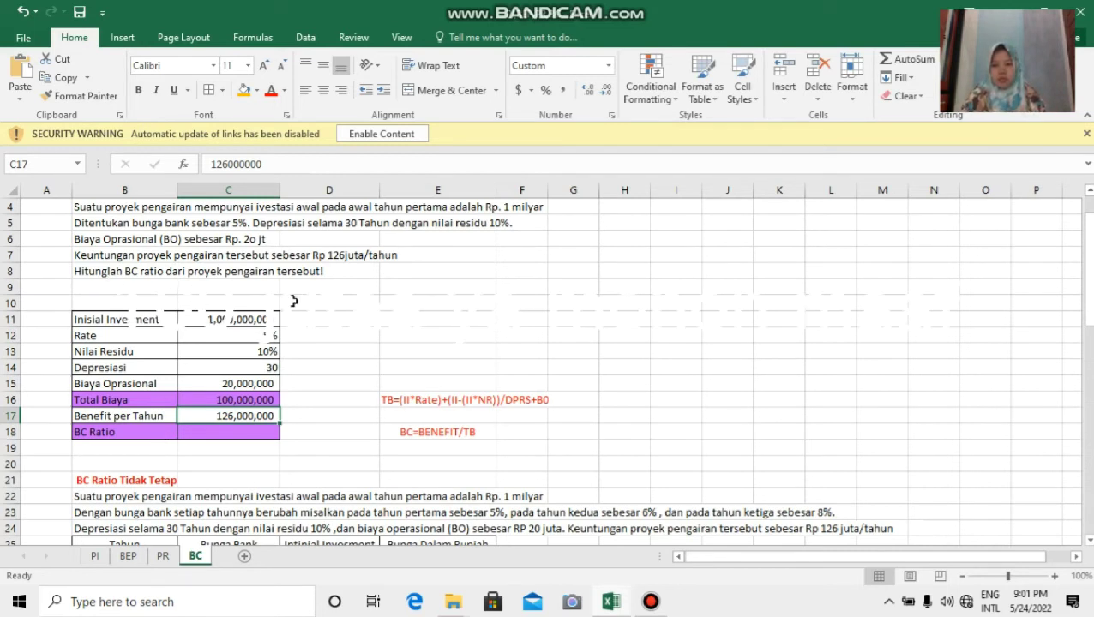
# Calculate the BC Ratio for the B/C Ratio Tetap exercise by entering =C17/C16 in C18
pyautogui.click(212, 433)
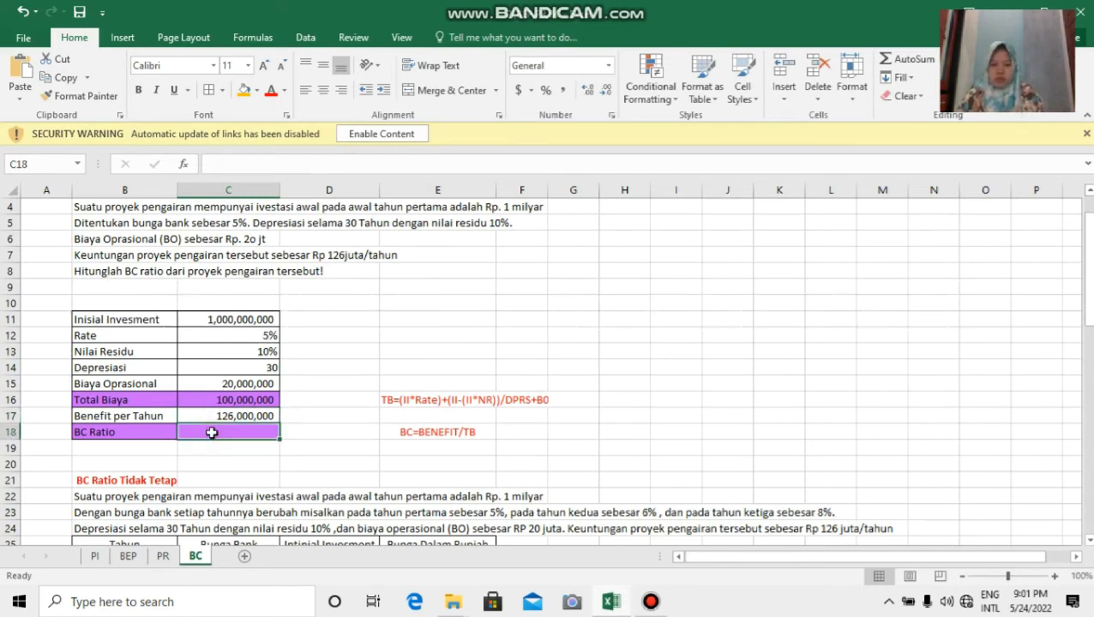
pyautogui.write('=')
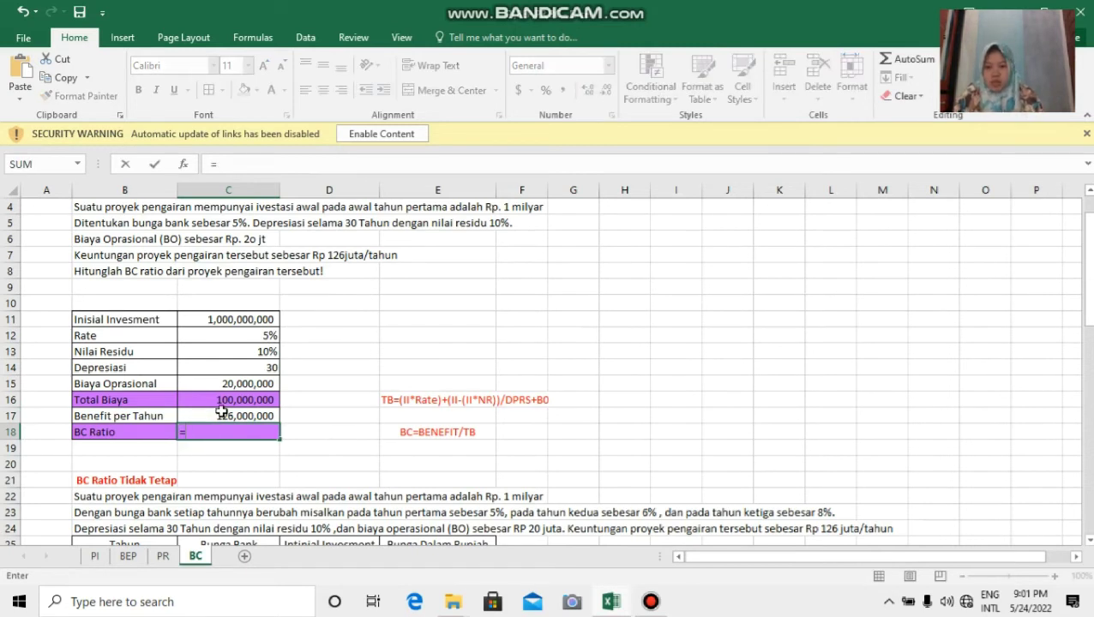
pyautogui.click(221, 412)
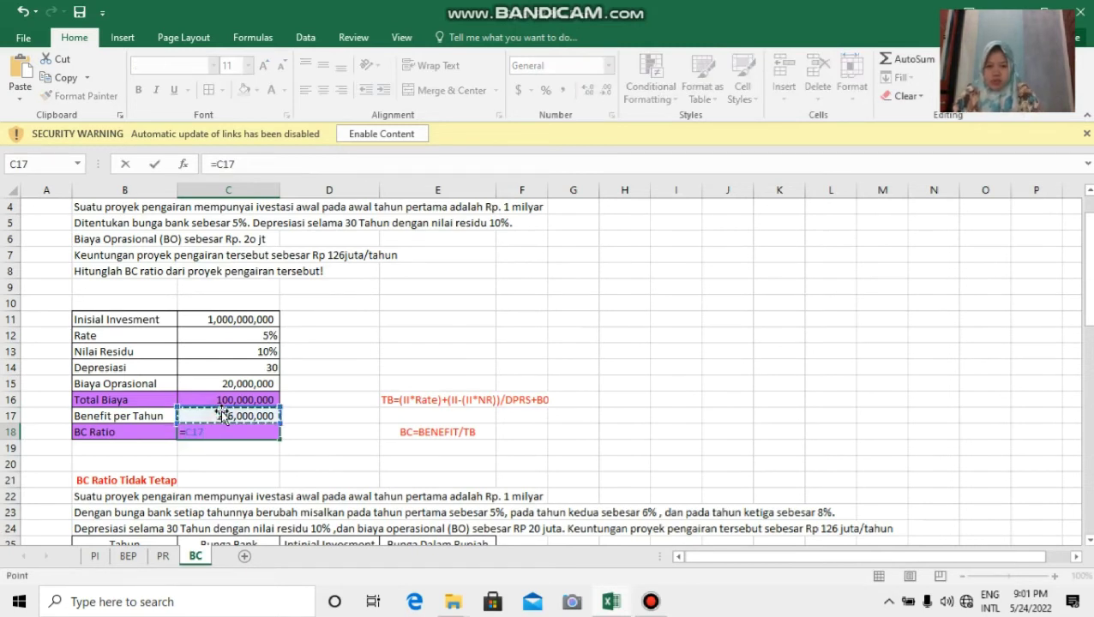
pyautogui.write('/')
pyautogui.click(242, 399)
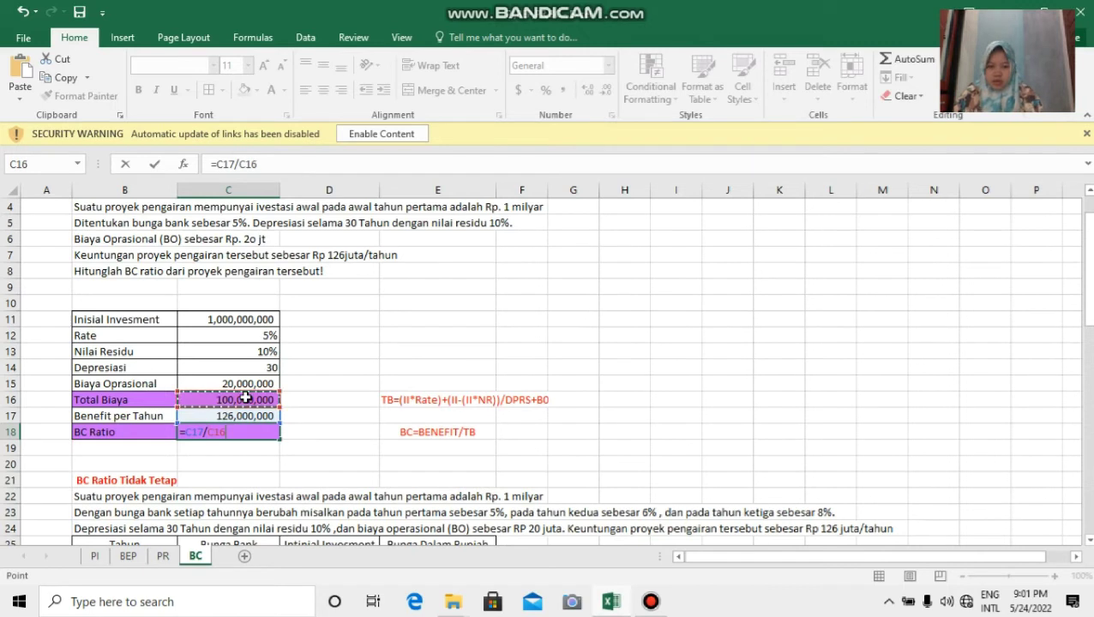
pyautogui.press('Return')
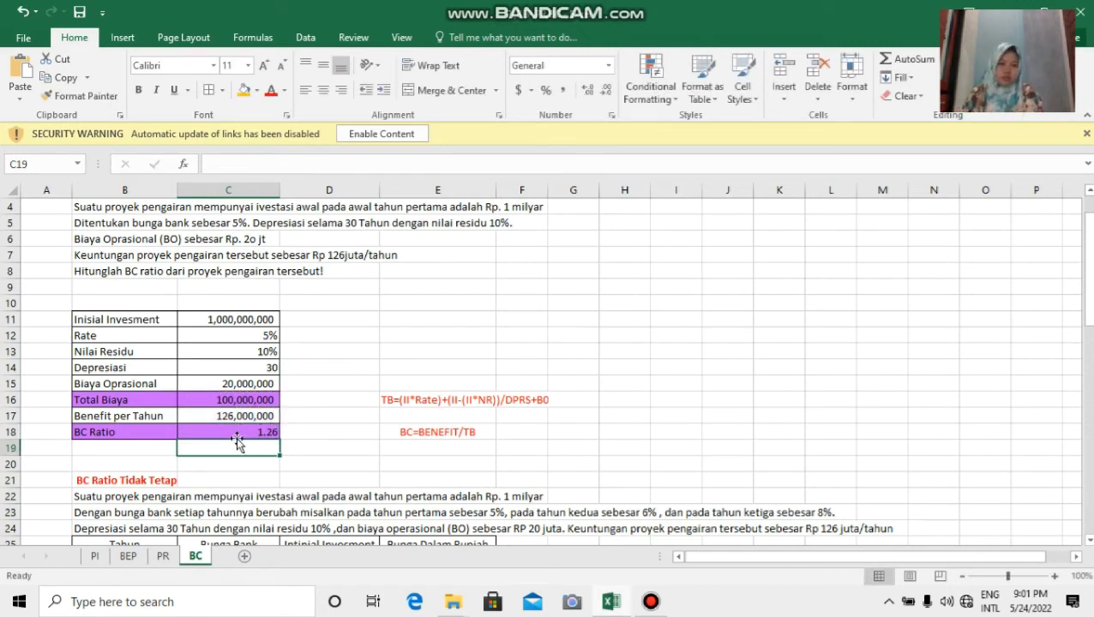
# Review the BC Ratio Tidak Tetap exercise text, the yearly interest table and the cost tables for years 1 to 3
pyautogui.scroll(-4, 346, 398)
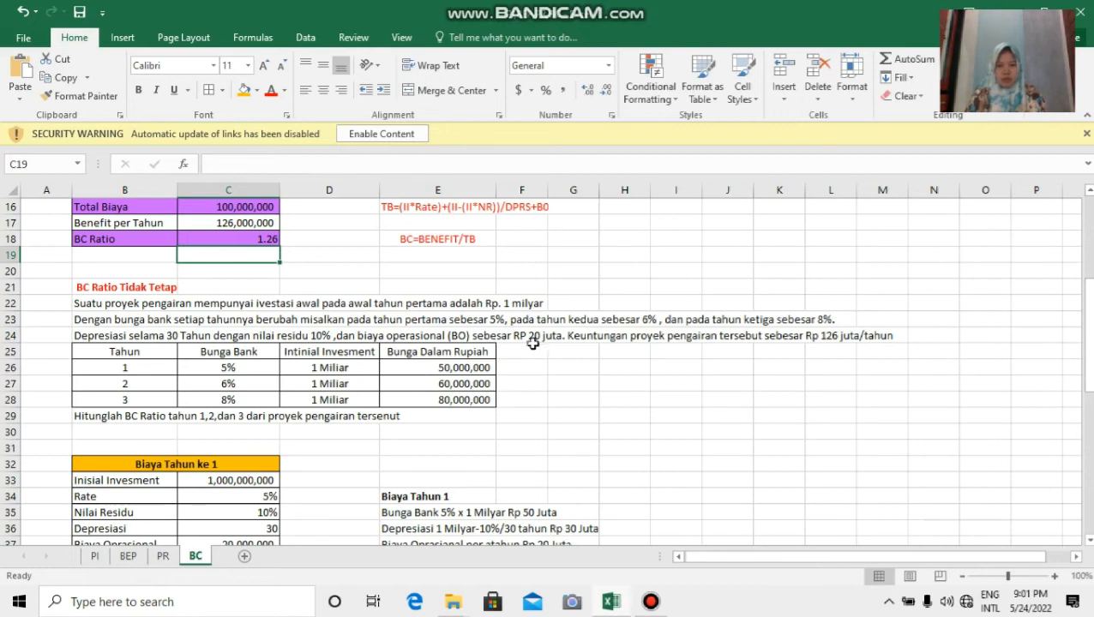
pyautogui.scroll(-7, 427, 403)
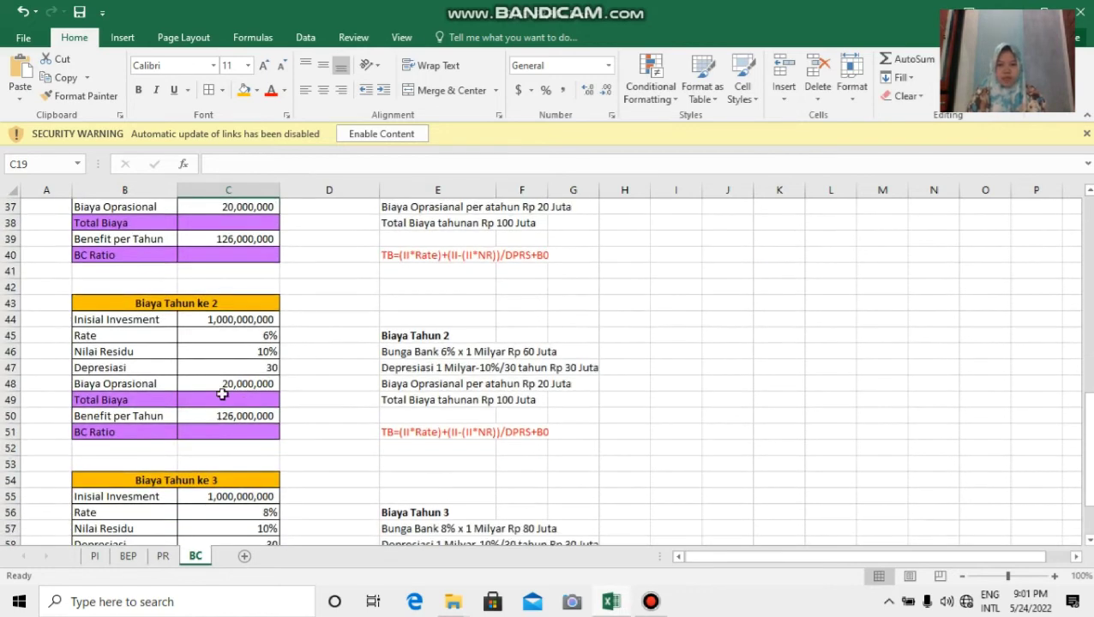
pyautogui.click(242, 336)
pyautogui.scroll(-1, 309, 319)
pyautogui.scroll(6, 351, 333)
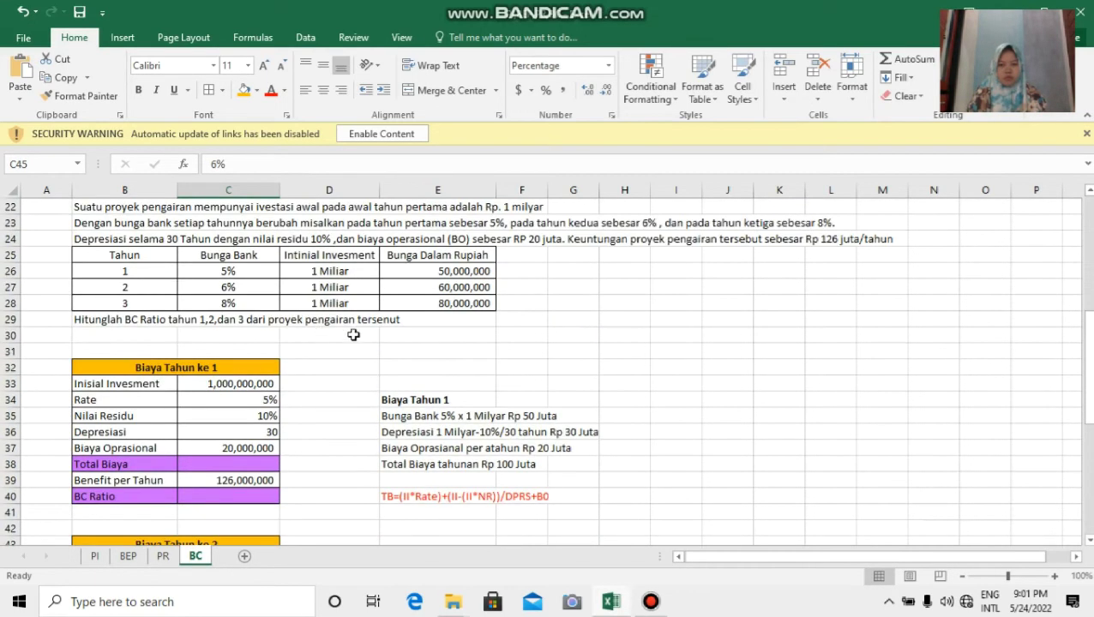
pyautogui.scroll(-5, 525, 382)
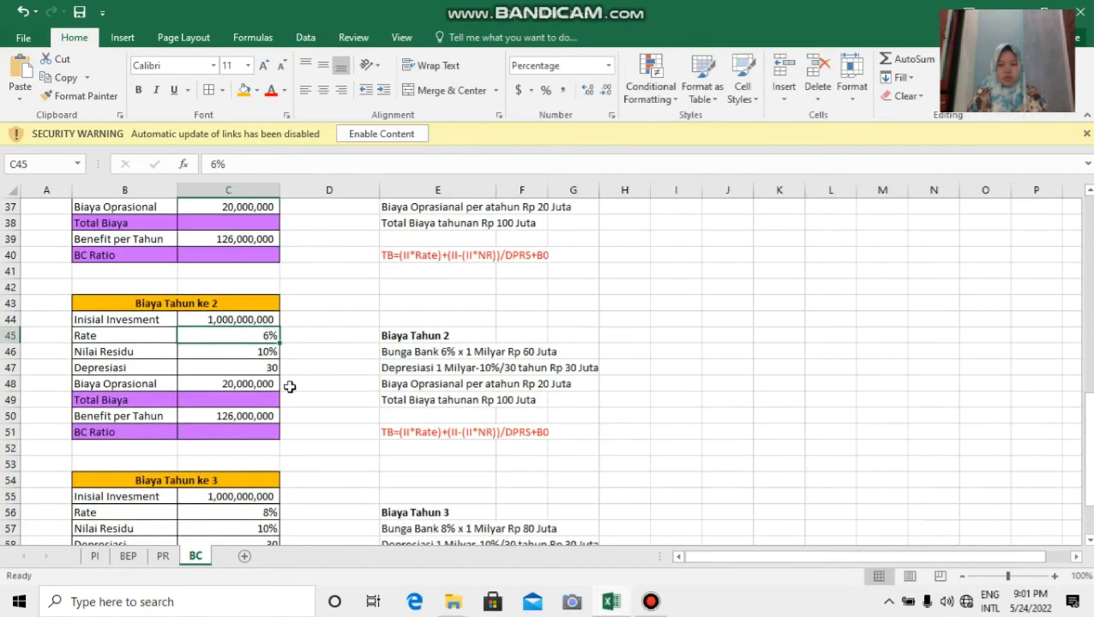
# Compare the investment and rate entries in the year 3 cost table with the BC Ratio Tidak Tetap exercise text and yearly interest table
pyautogui.scroll(-1, 249, 446)
pyautogui.click(257, 447)
pyautogui.scroll(4, 260, 438)
pyautogui.scroll(-4, 264, 479)
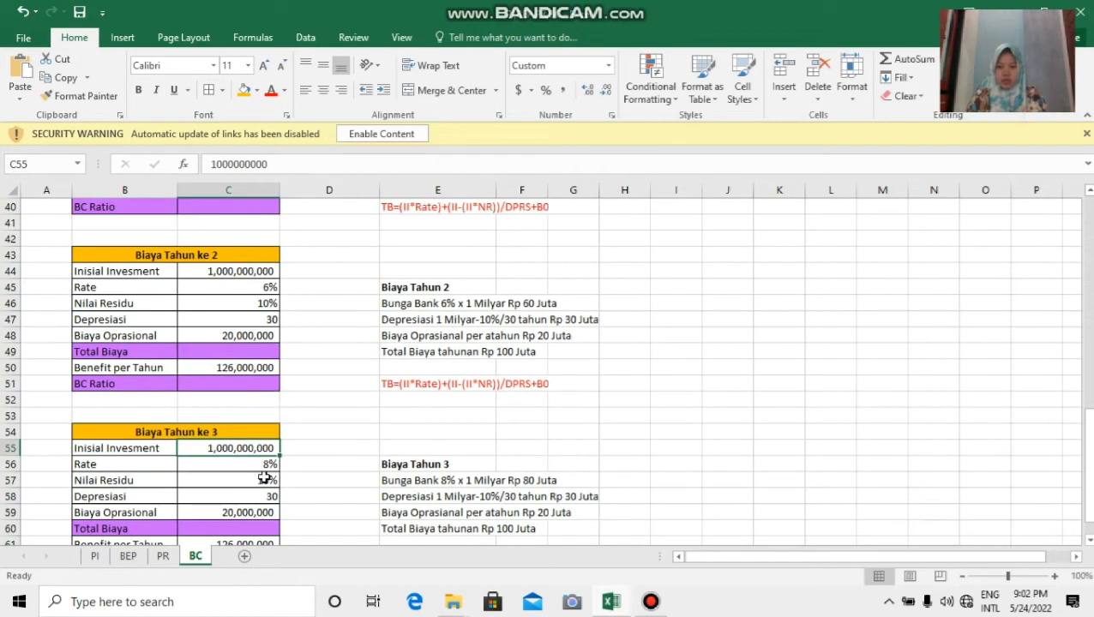
pyautogui.click(264, 464)
pyautogui.scroll(8, 283, 445)
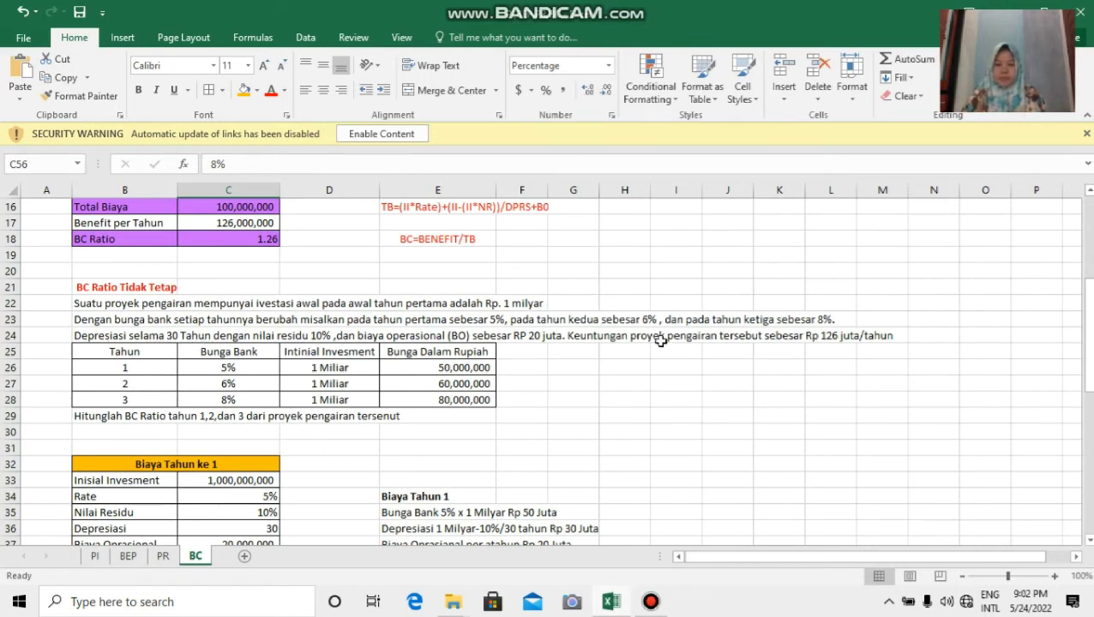
pyautogui.scroll(-3, 331, 423)
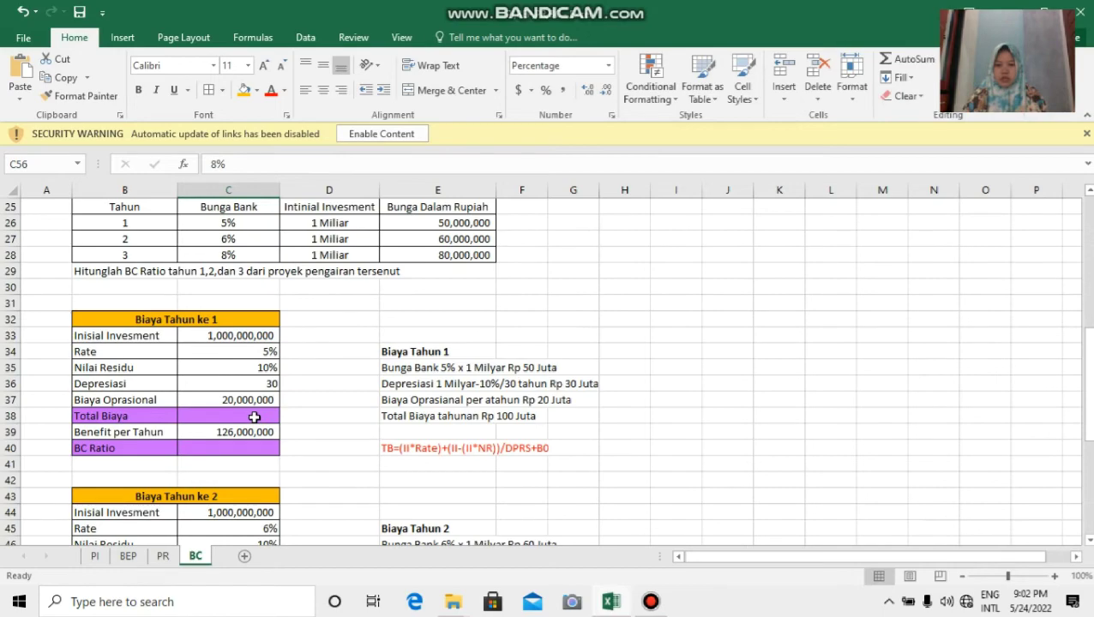
pyautogui.scroll(1, 255, 417)
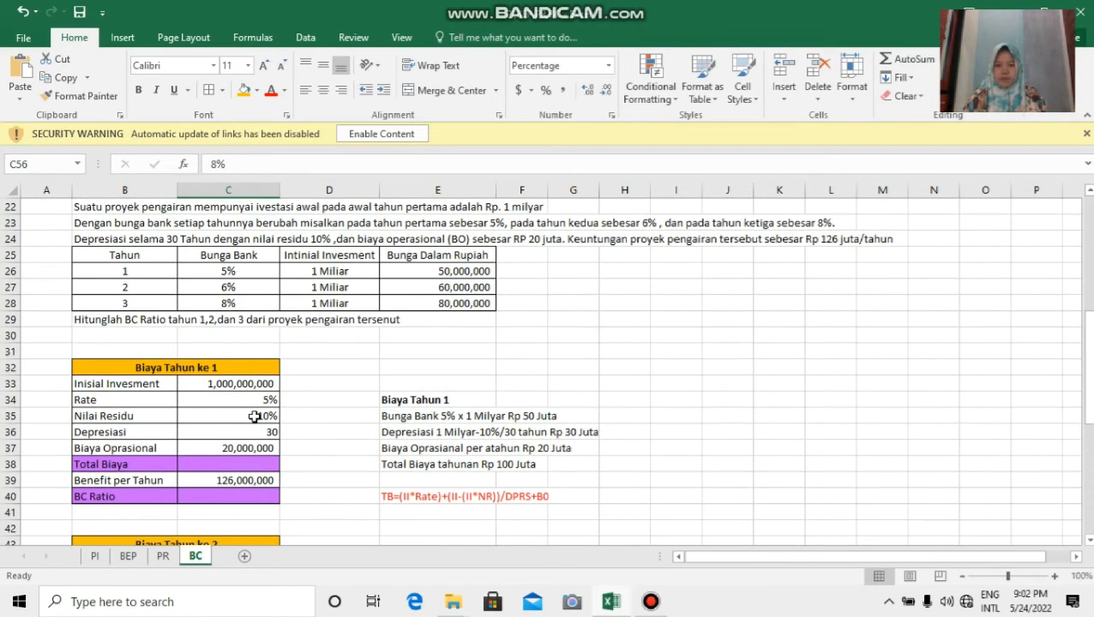
pyautogui.scroll(4, 254, 417)
pyautogui.scroll(-5, 254, 417)
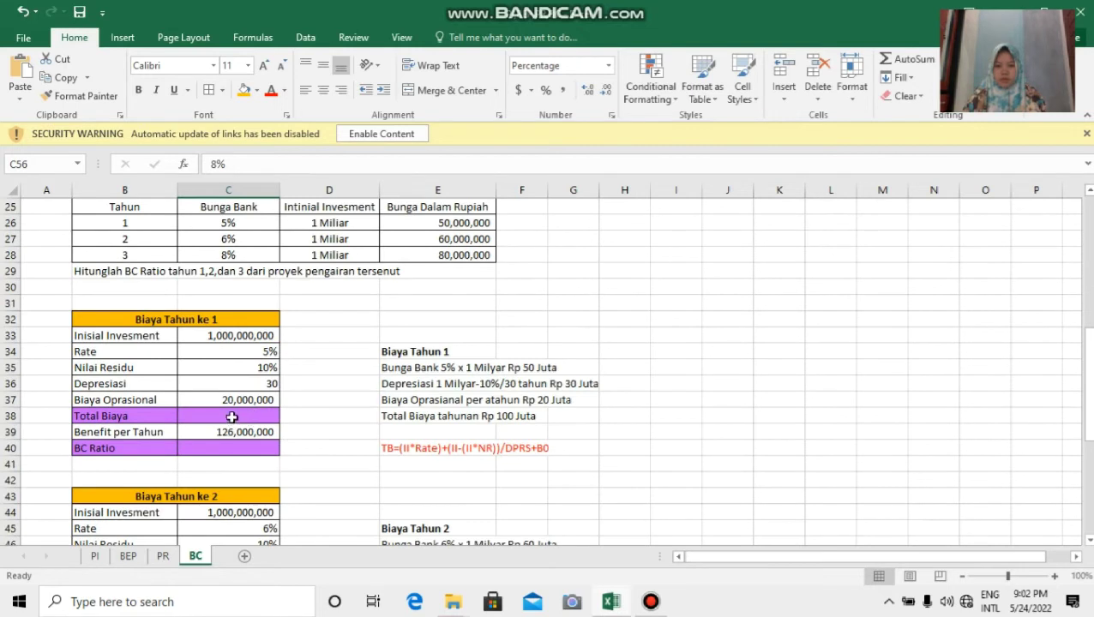
# Begin the year 1 Total Biaya formula in C38 with the interest part =(C33*C34)+(
pyautogui.click(231, 416)
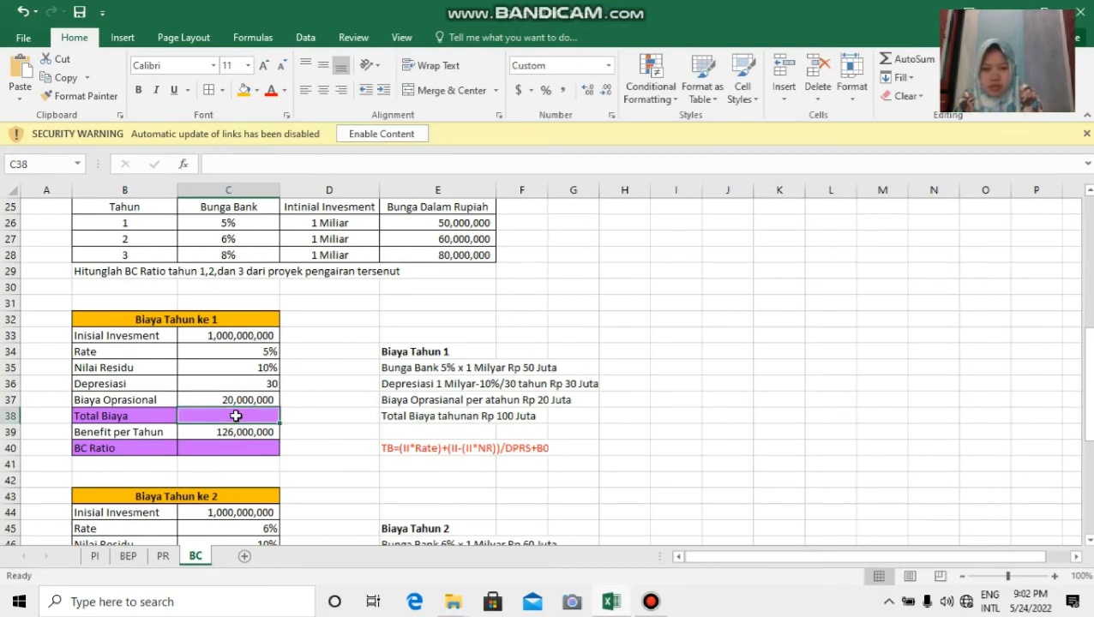
pyautogui.write('=(')
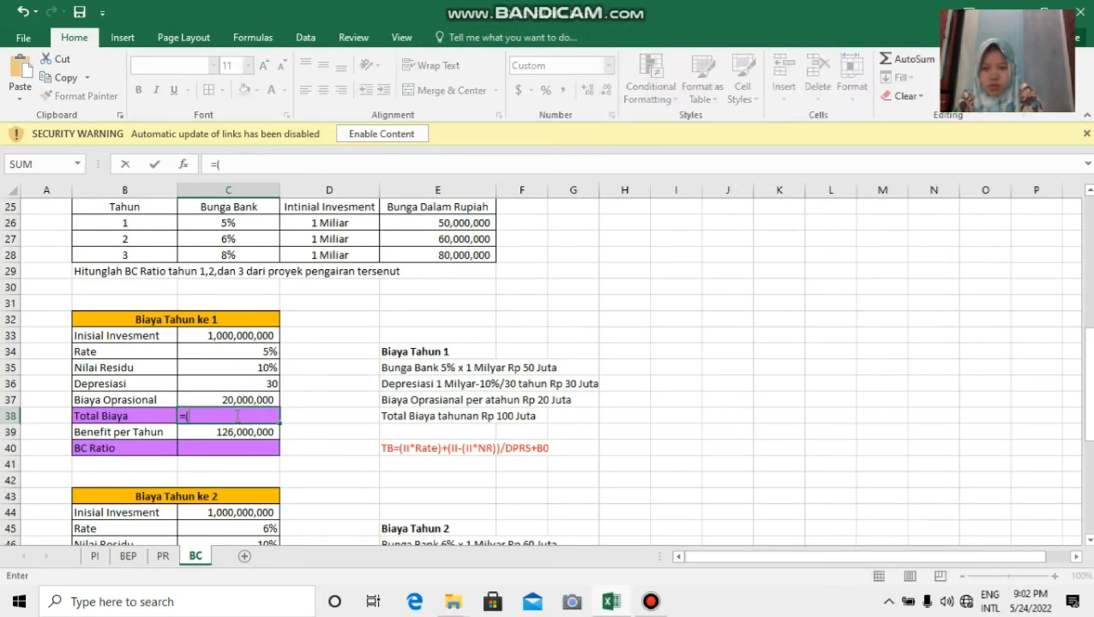
pyautogui.click(237, 335)
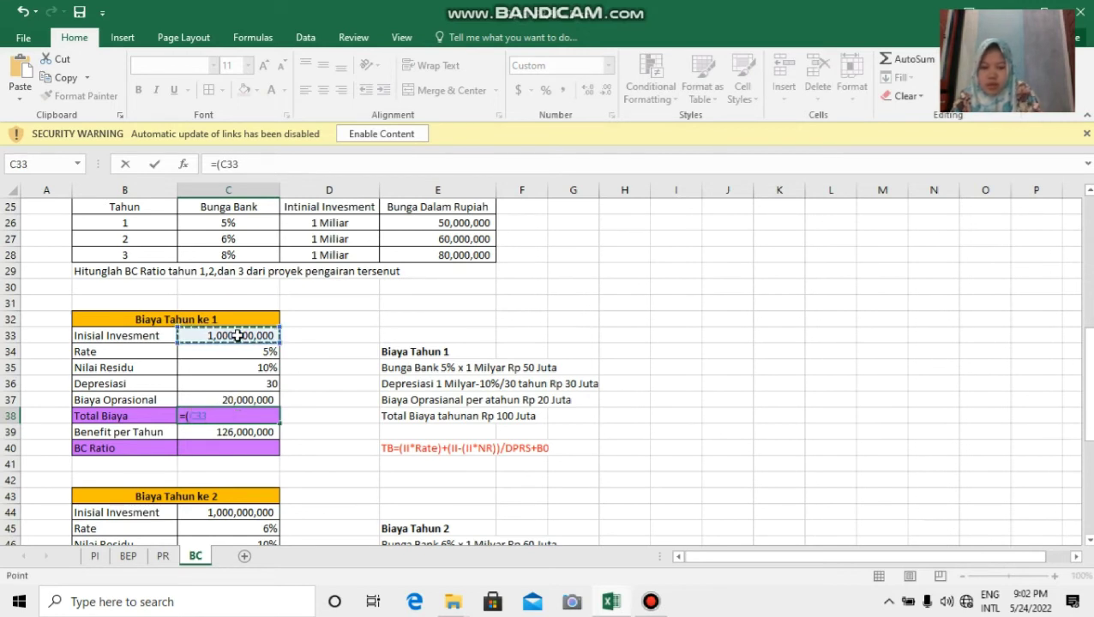
pyautogui.write('*')
pyautogui.click(235, 351)
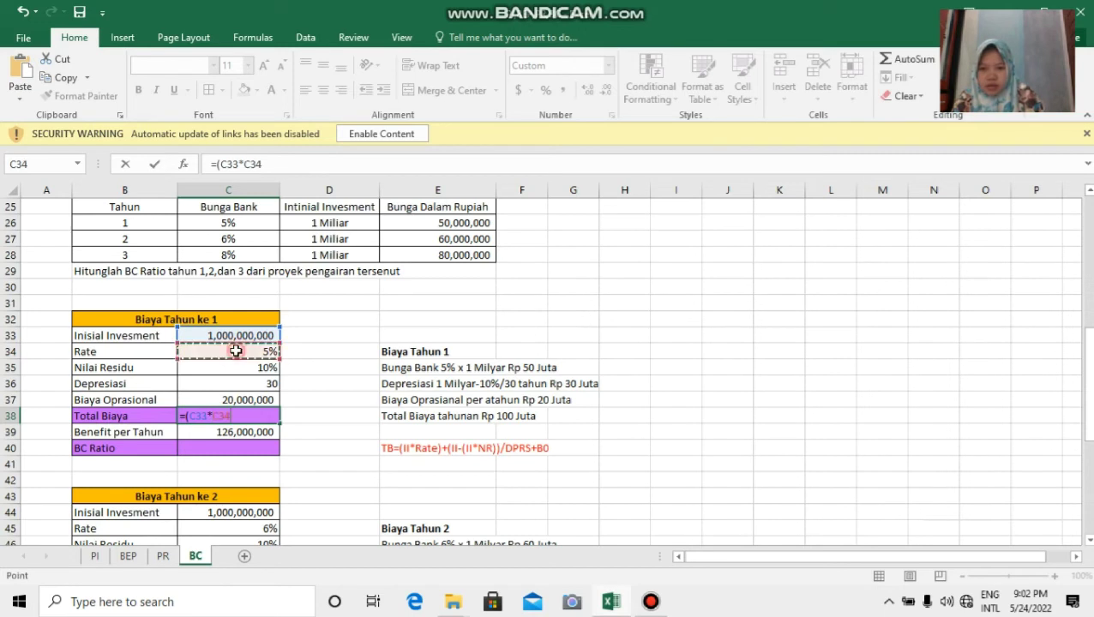
pyautogui.write(')+(')
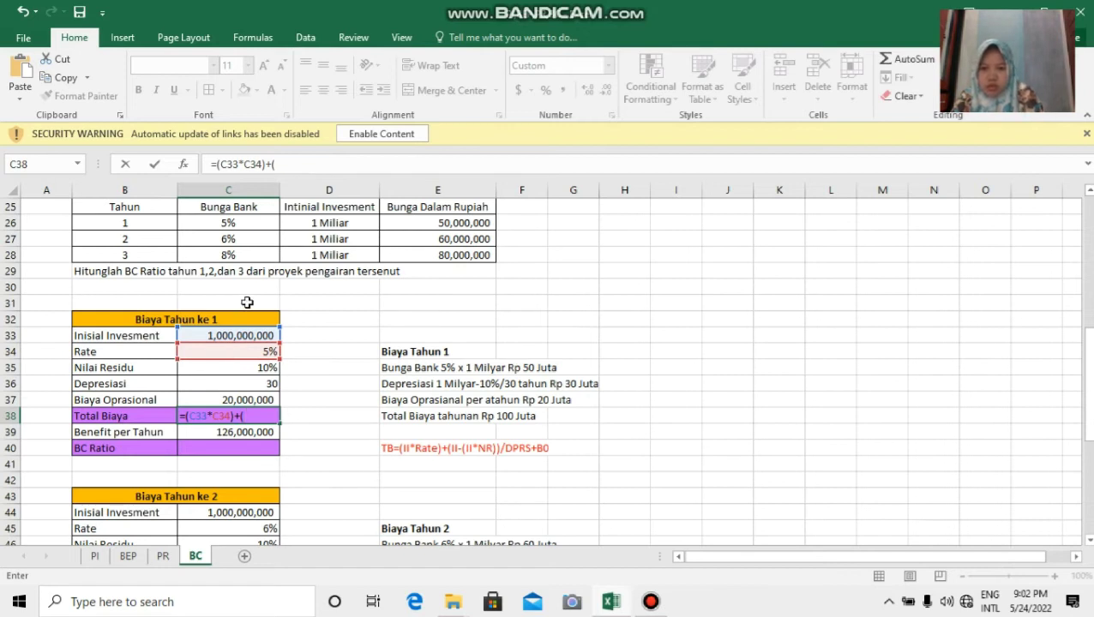
# Extend the C38 formula with the depreciation and operating cost terms and enter it as =(C33*C34)+(C33(C33*C35))/C36+C37
pyautogui.click(247, 335)
pyautogui.write('(')
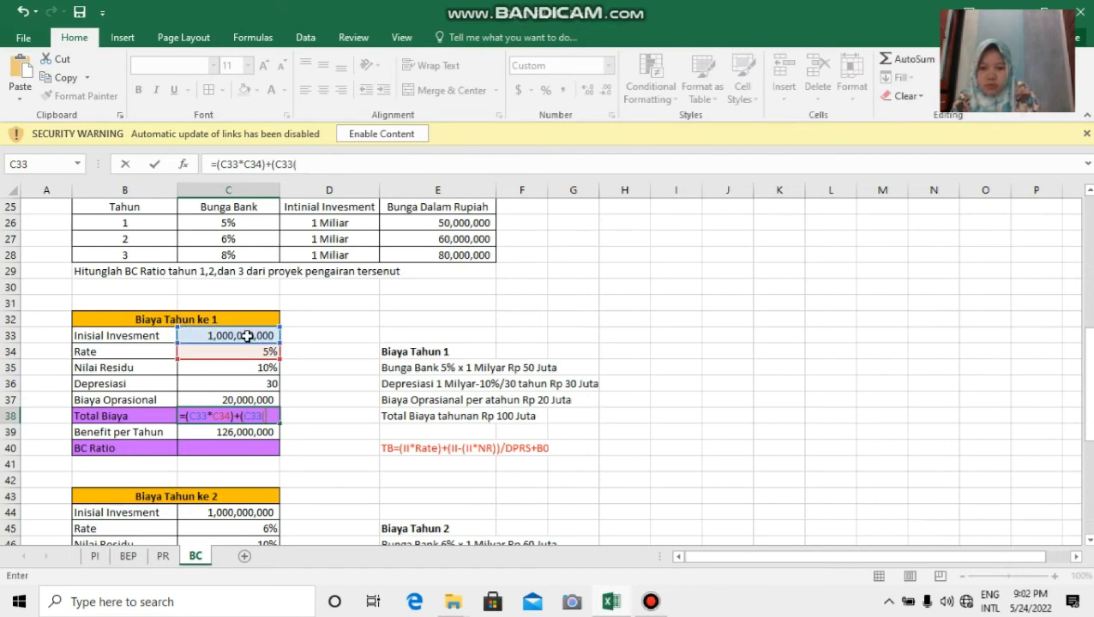
pyautogui.click(254, 337)
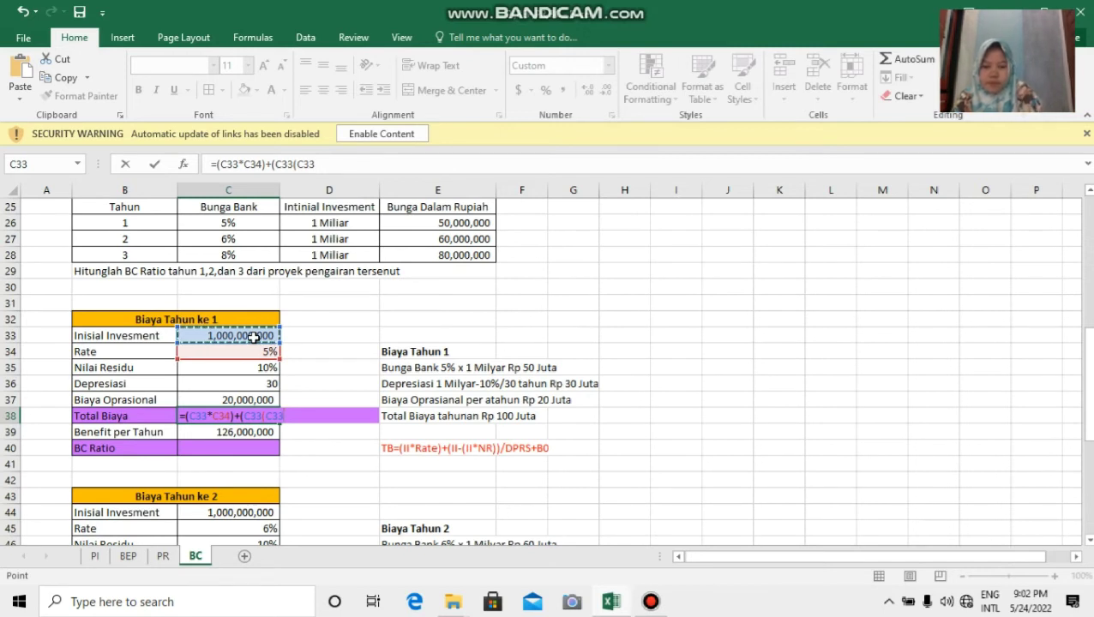
pyautogui.write('*')
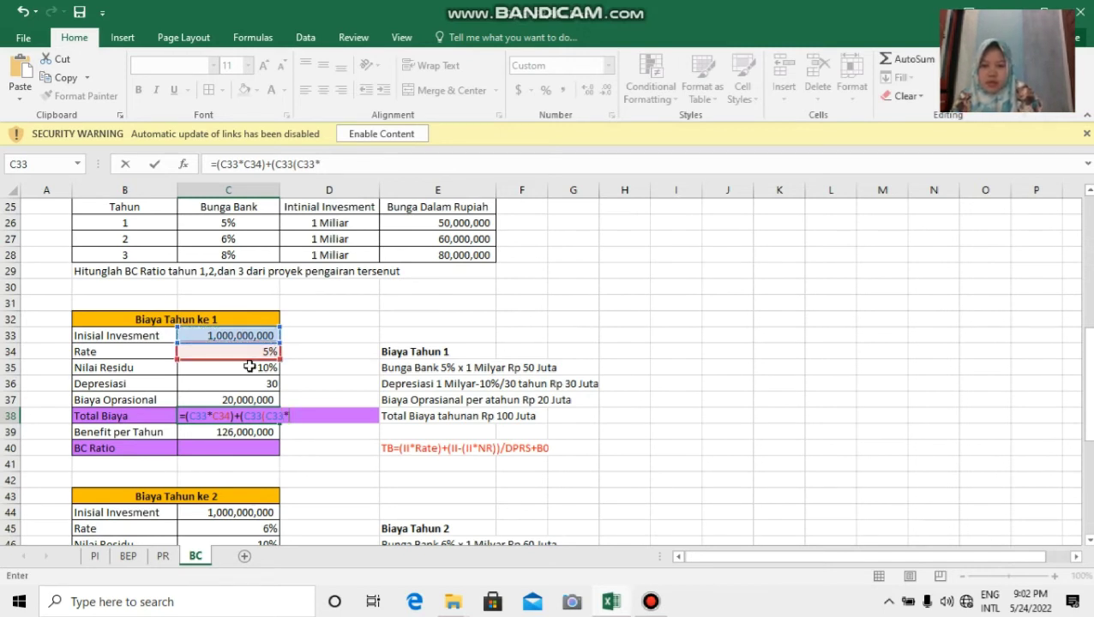
pyautogui.click(248, 368)
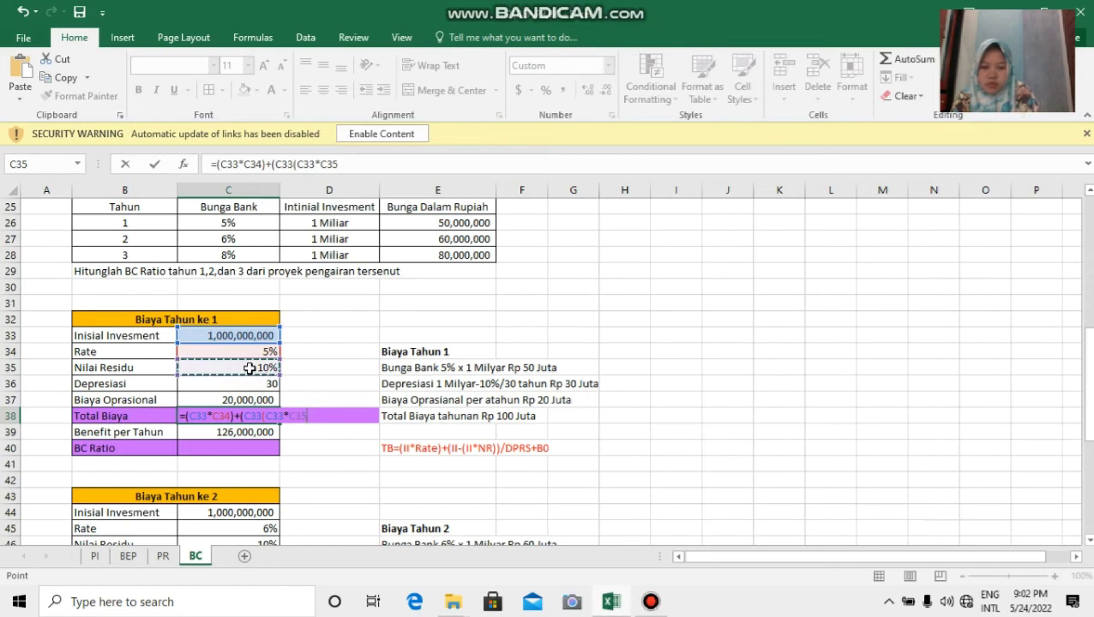
pyautogui.write('))')
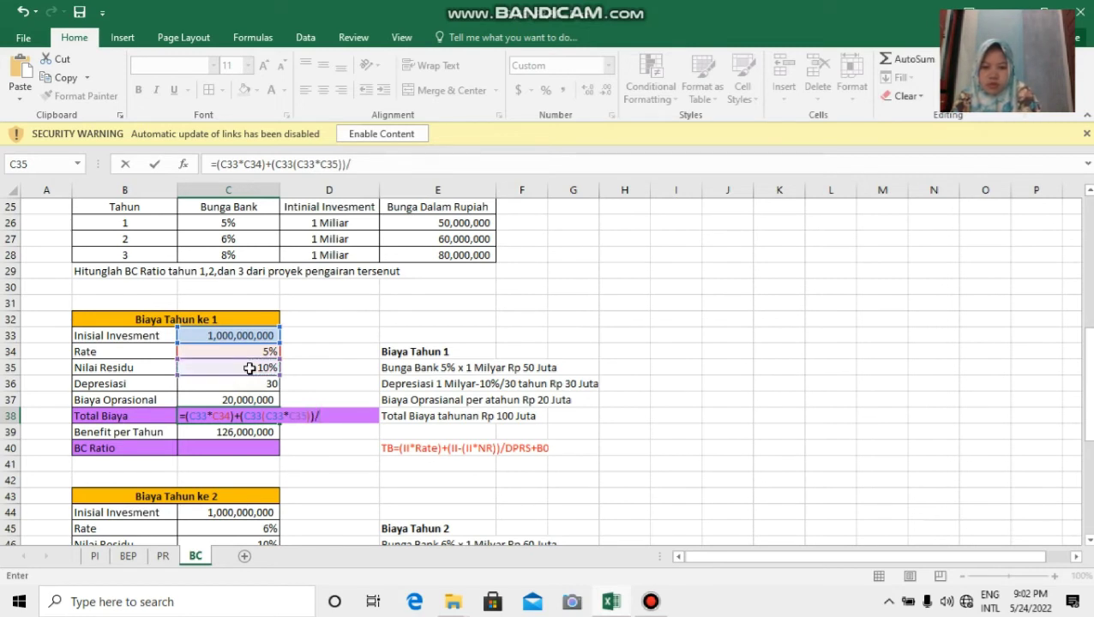
pyautogui.write('/')
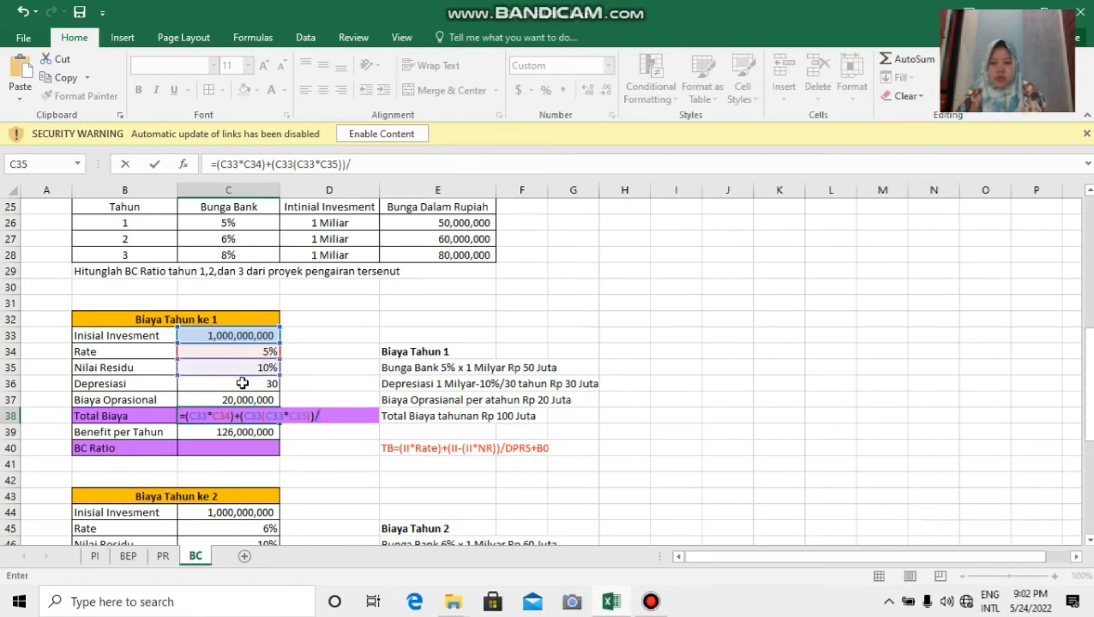
pyautogui.click(243, 384)
pyautogui.write('+')
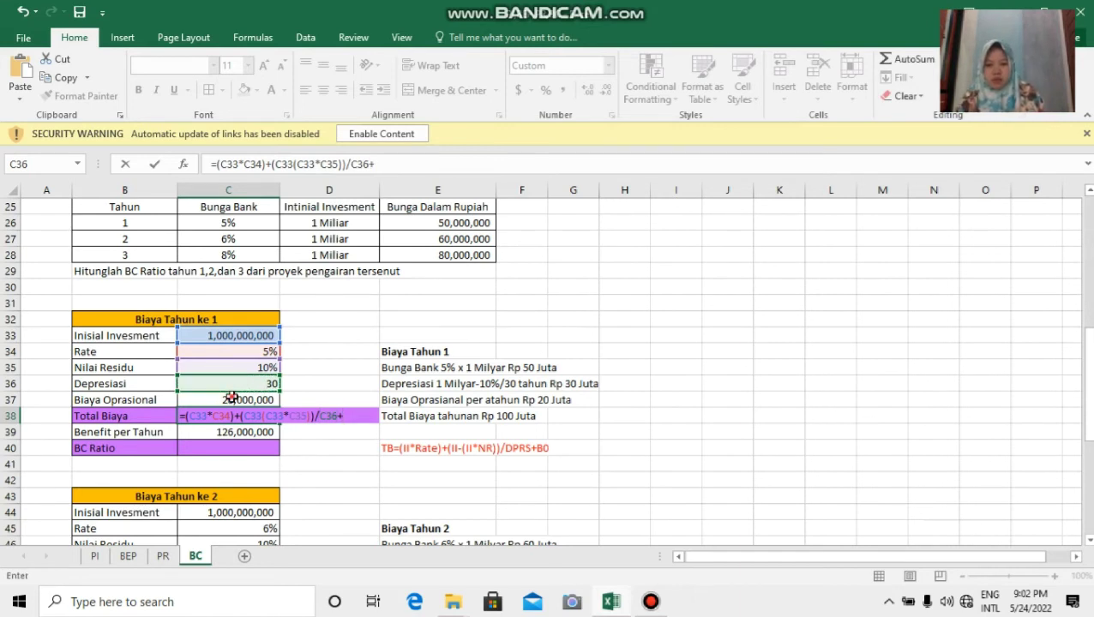
pyautogui.click(225, 399)
pyautogui.press('Return')
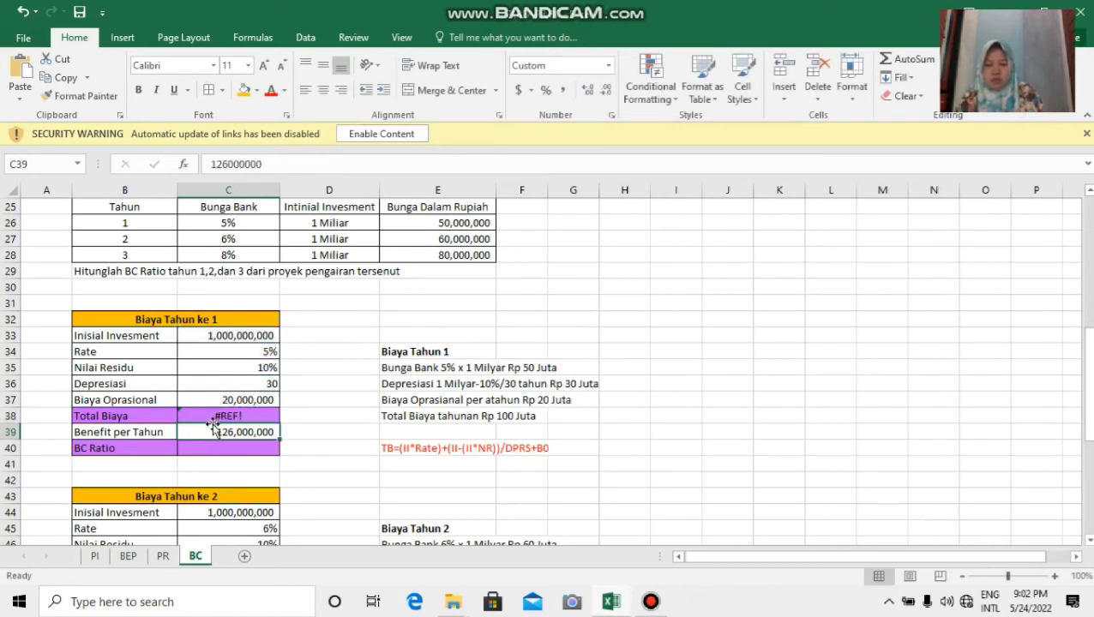
# Insert the missing minus sign in C38 so the formula reads =(C33*C34)+(C33-(C33*C35))/C36+C37
pyautogui.click(235, 416)
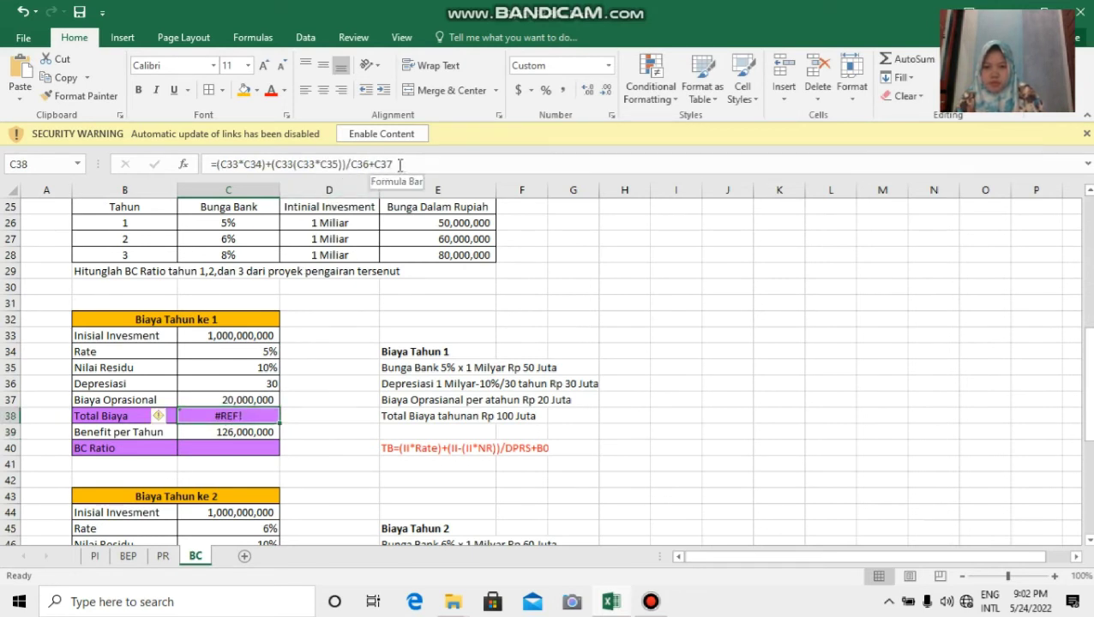
pyautogui.click(238, 429)
pyautogui.doubleClick(241, 418)
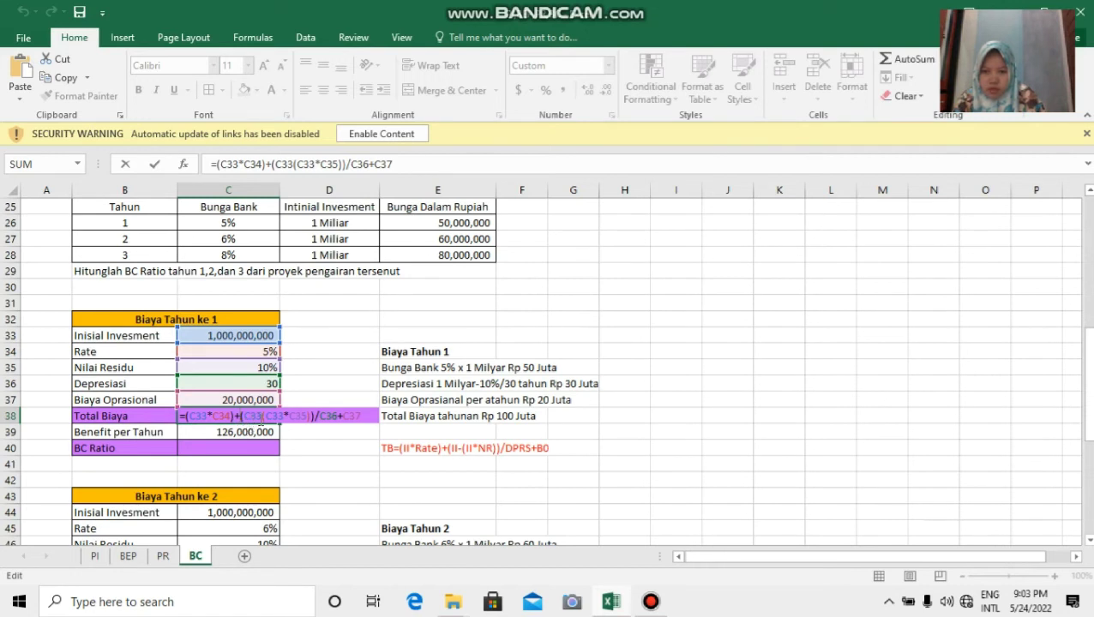
pyautogui.click(260, 416)
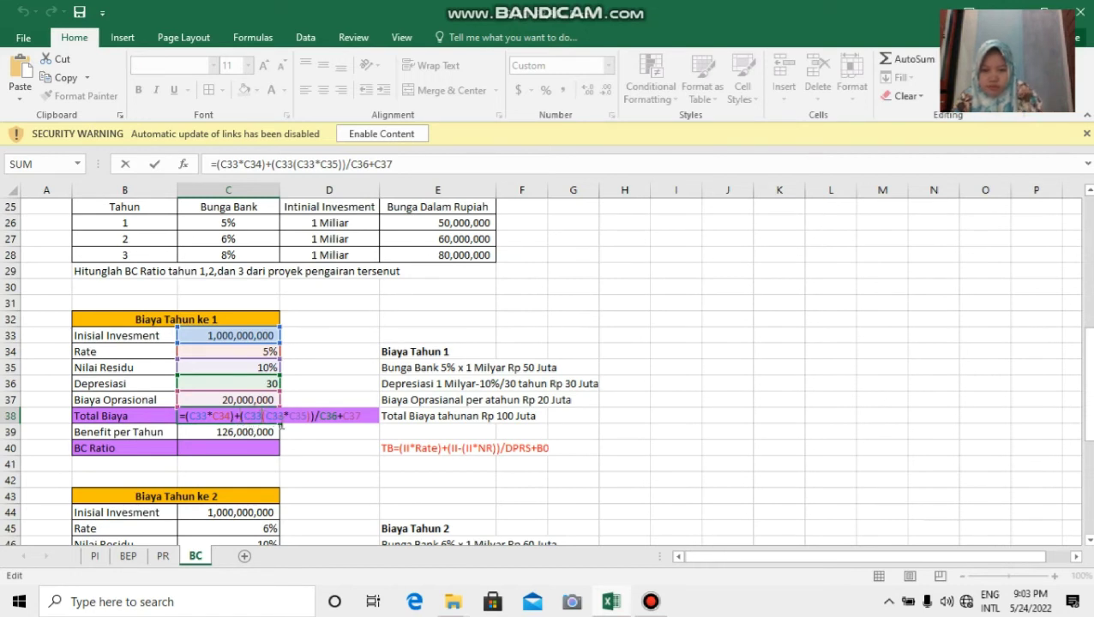
pyautogui.write('-')
pyautogui.press('Return')
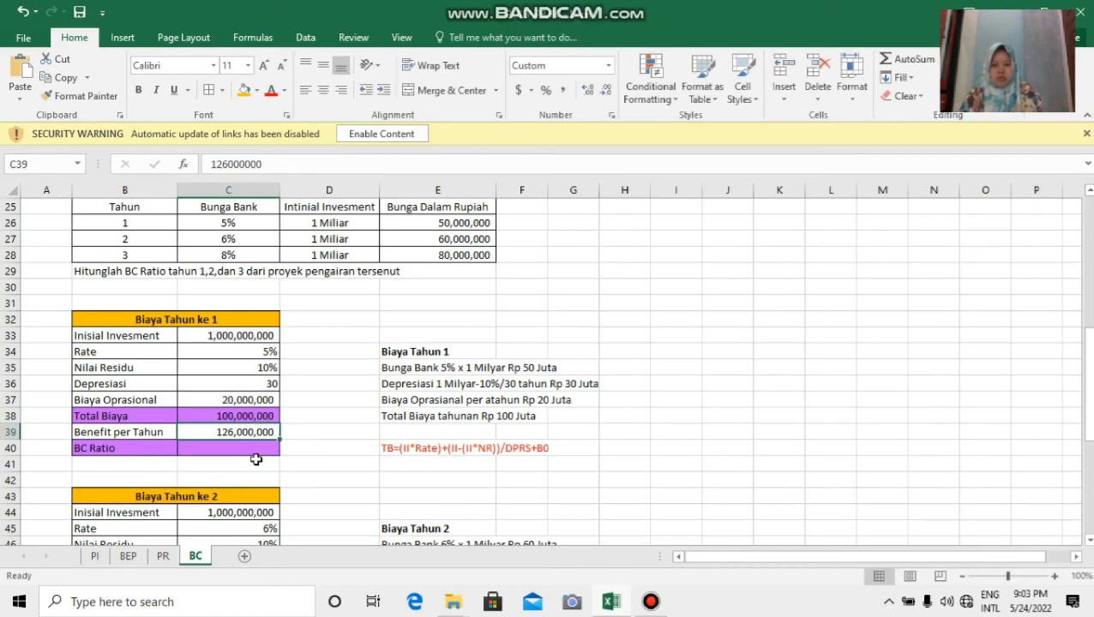
# Calculate the year 1 BC Ratio by entering =C39/C38 in C40
pyautogui.click(256, 454)
pyautogui.scroll(5, 291, 455)
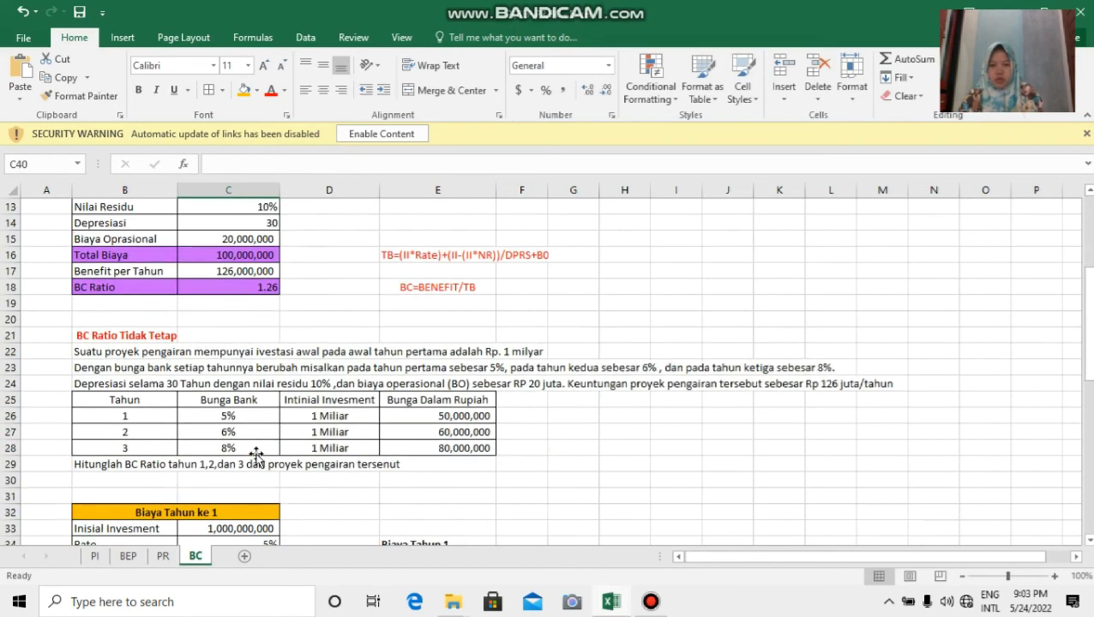
pyautogui.scroll(-6, 339, 400)
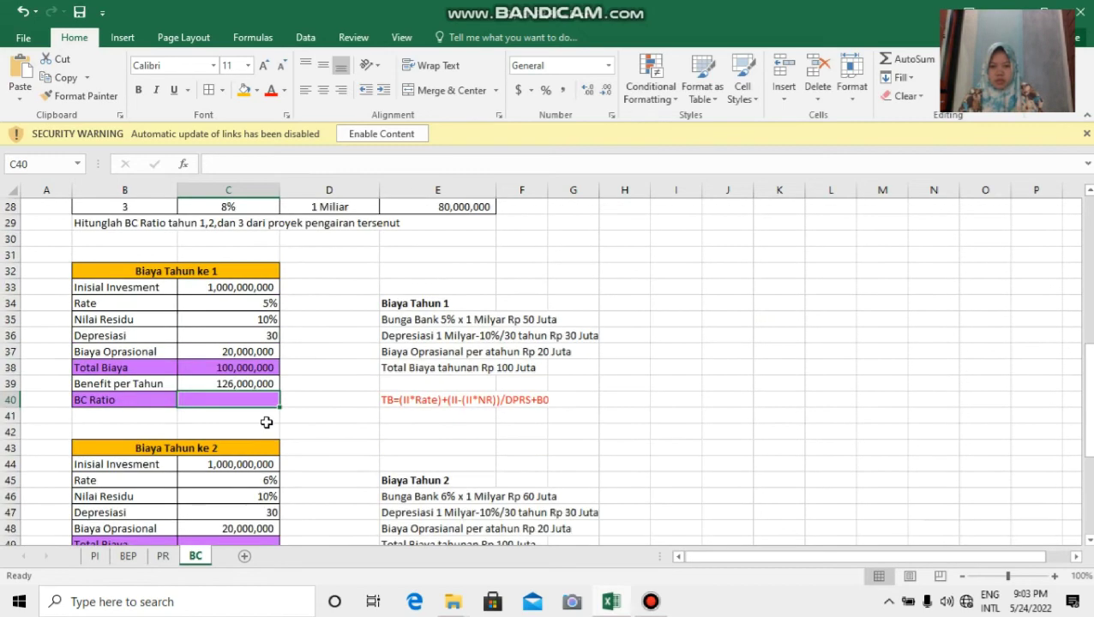
pyautogui.write('=')
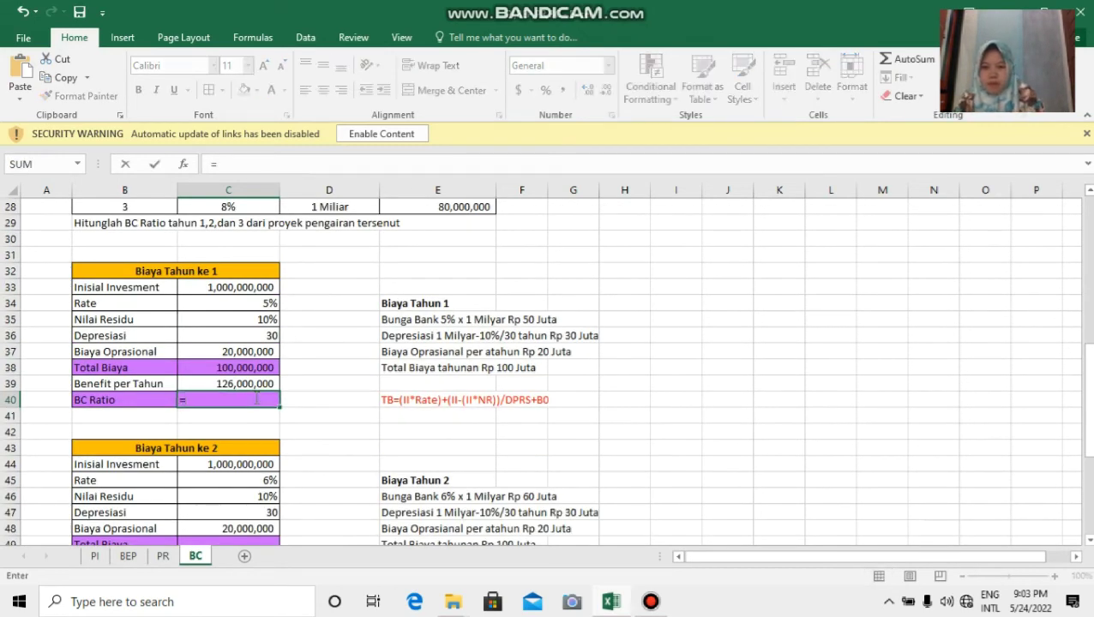
pyautogui.click(265, 385)
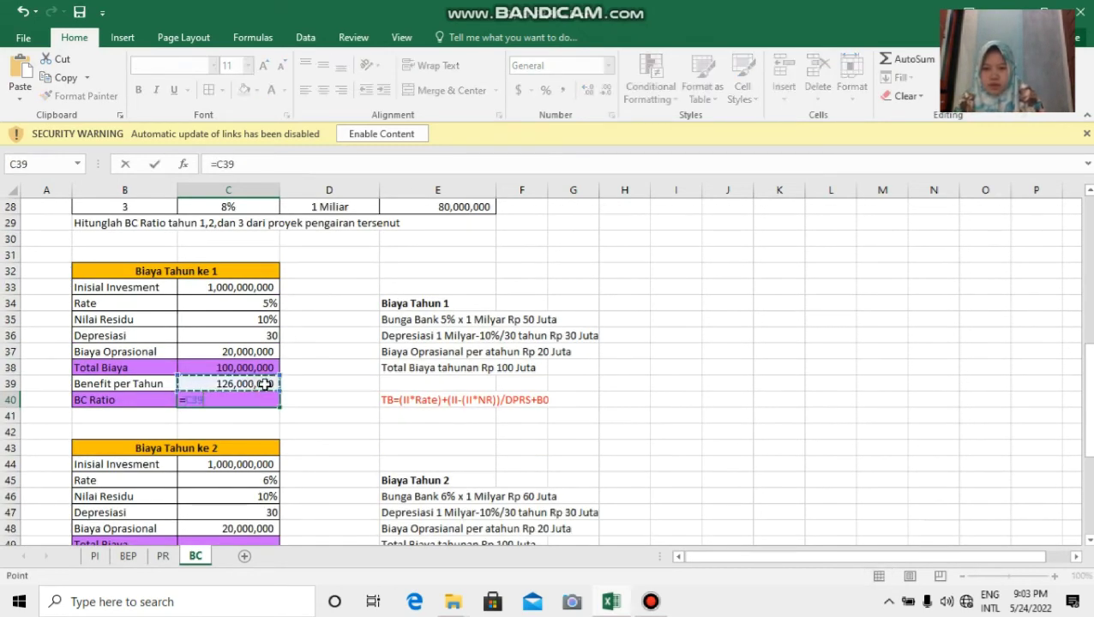
pyautogui.write('/')
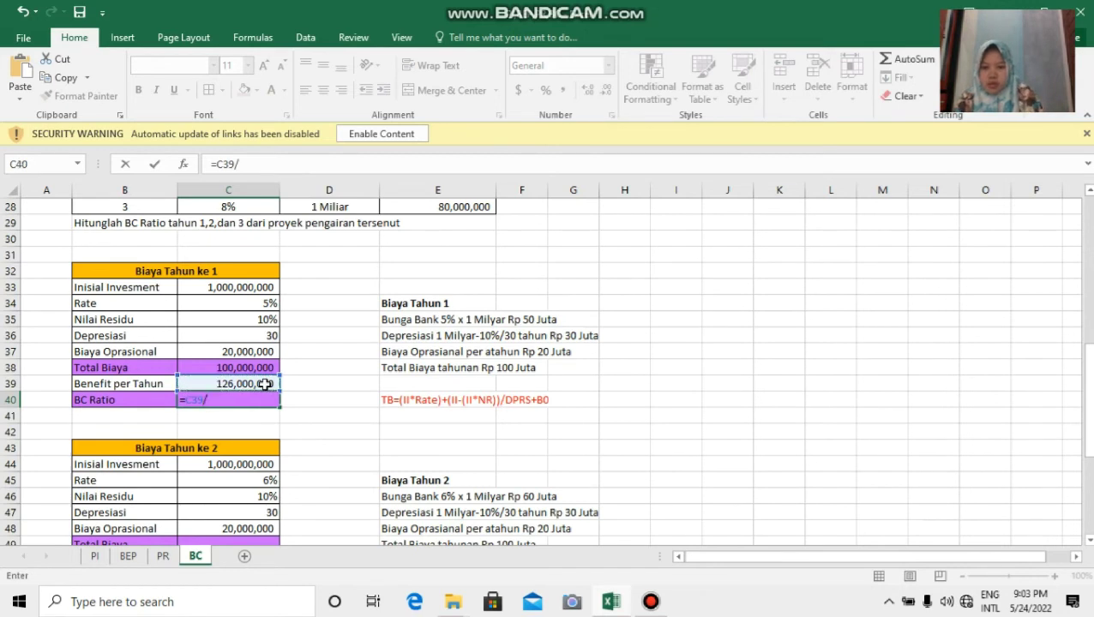
pyautogui.click(267, 367)
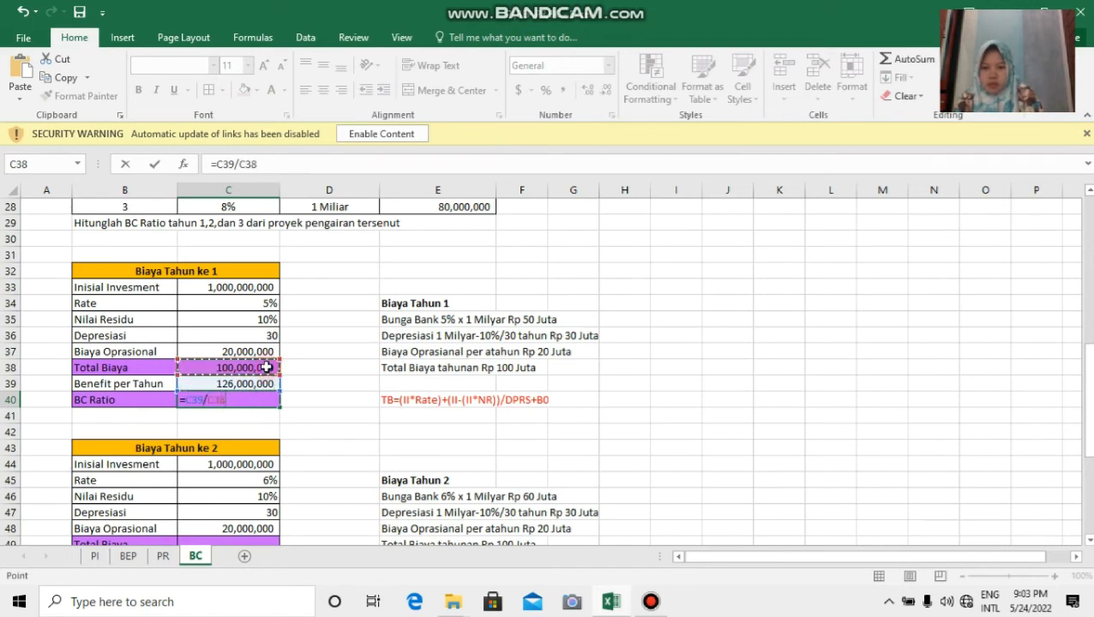
pyautogui.press('Return')
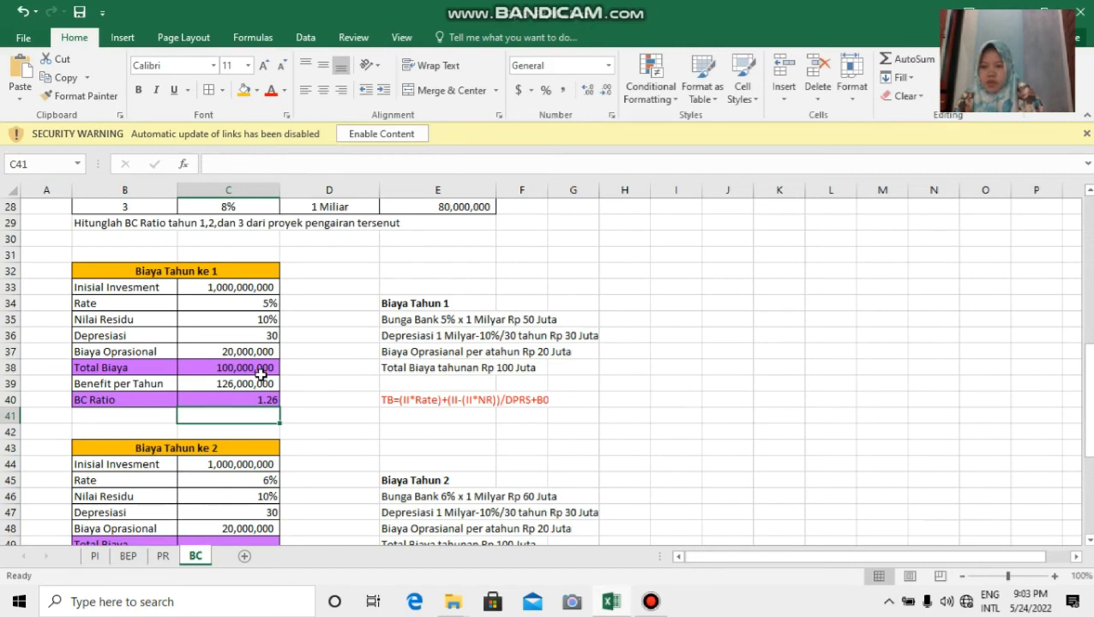
# Begin the year 2 Total Biaya formula in C49 with the interest part =(C44*C45)+
pyautogui.scroll(-3, 245, 398)
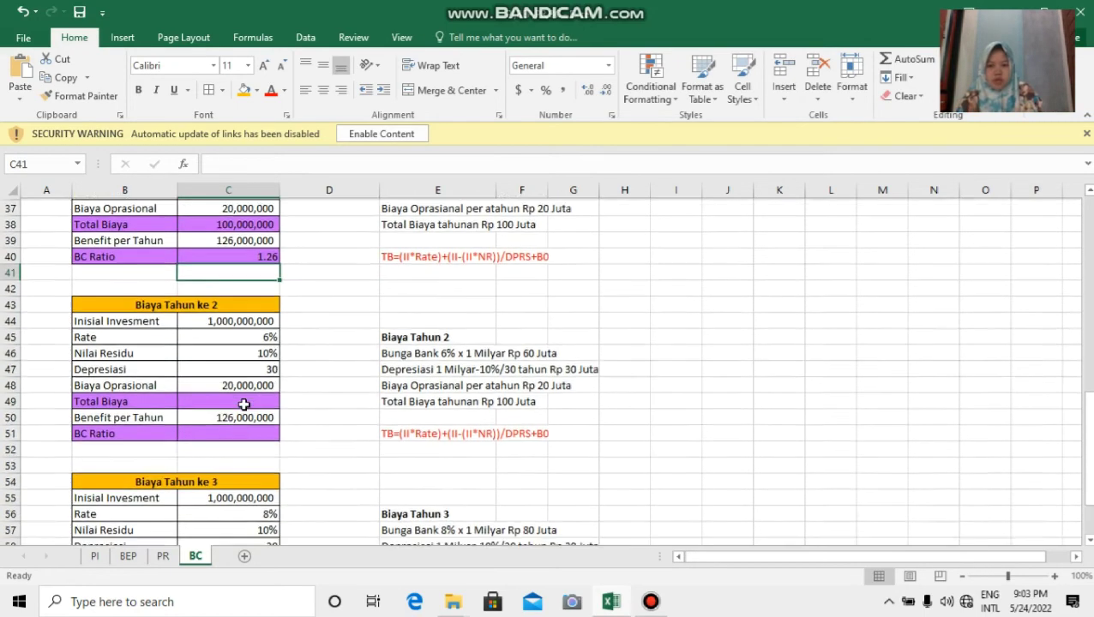
pyautogui.scroll(2, 240, 401)
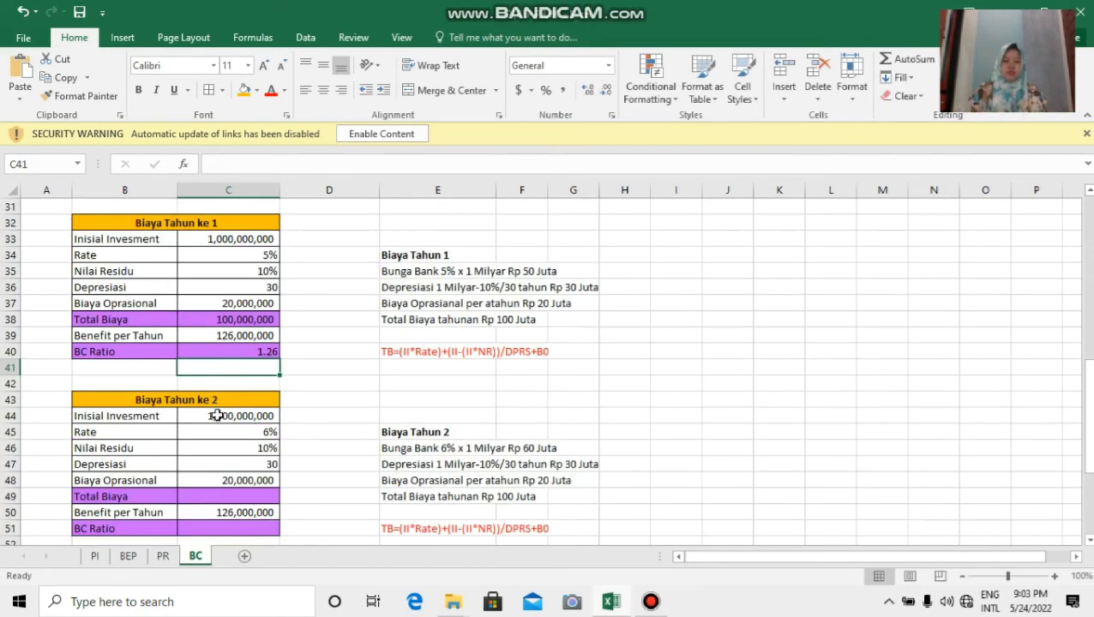
pyautogui.scroll(-1, 236, 444)
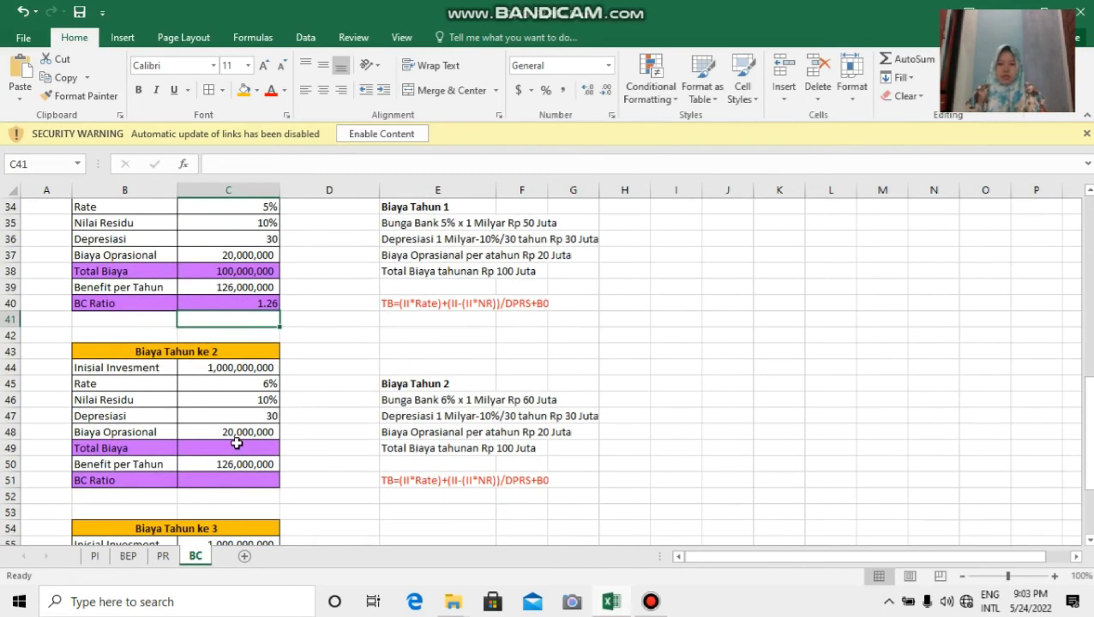
pyautogui.click(237, 443)
pyautogui.scroll(-1, 237, 443)
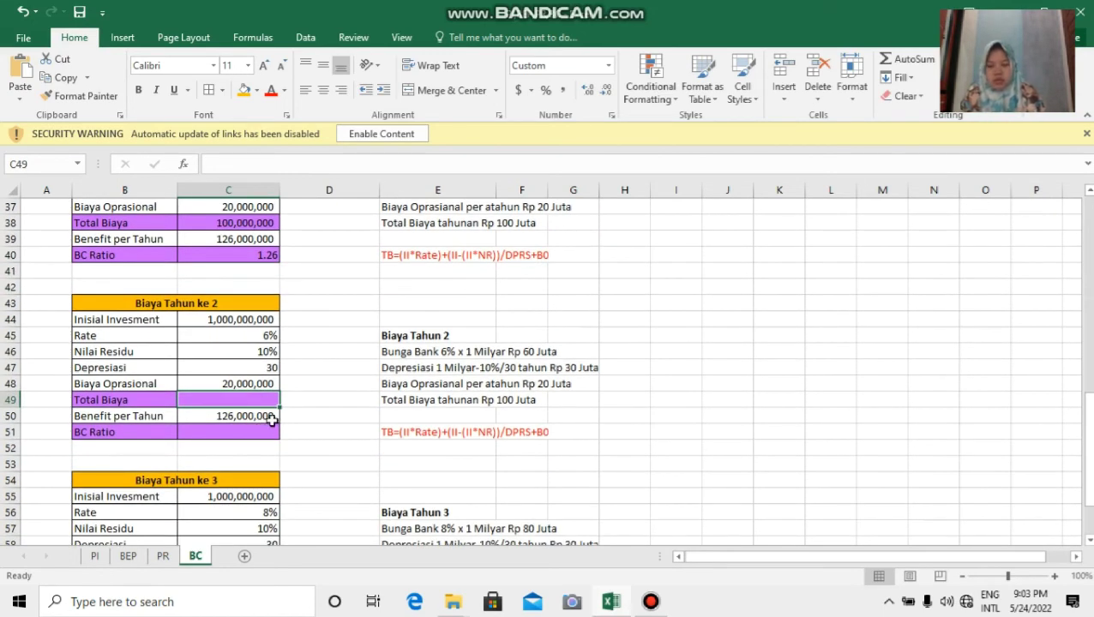
pyautogui.write('=')
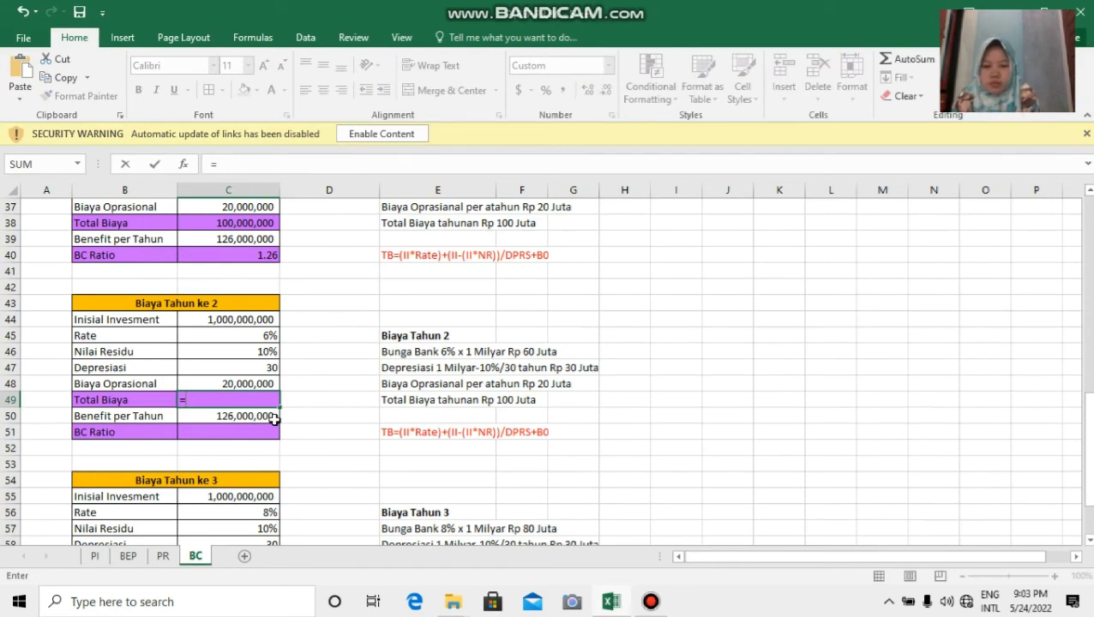
pyautogui.write('(')
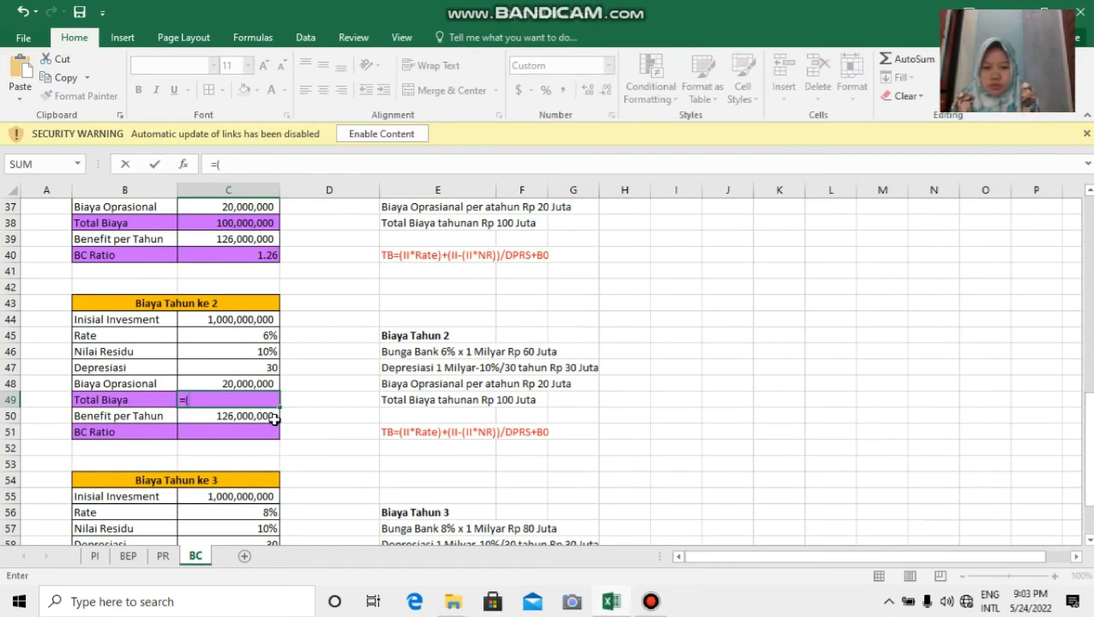
pyautogui.click(251, 317)
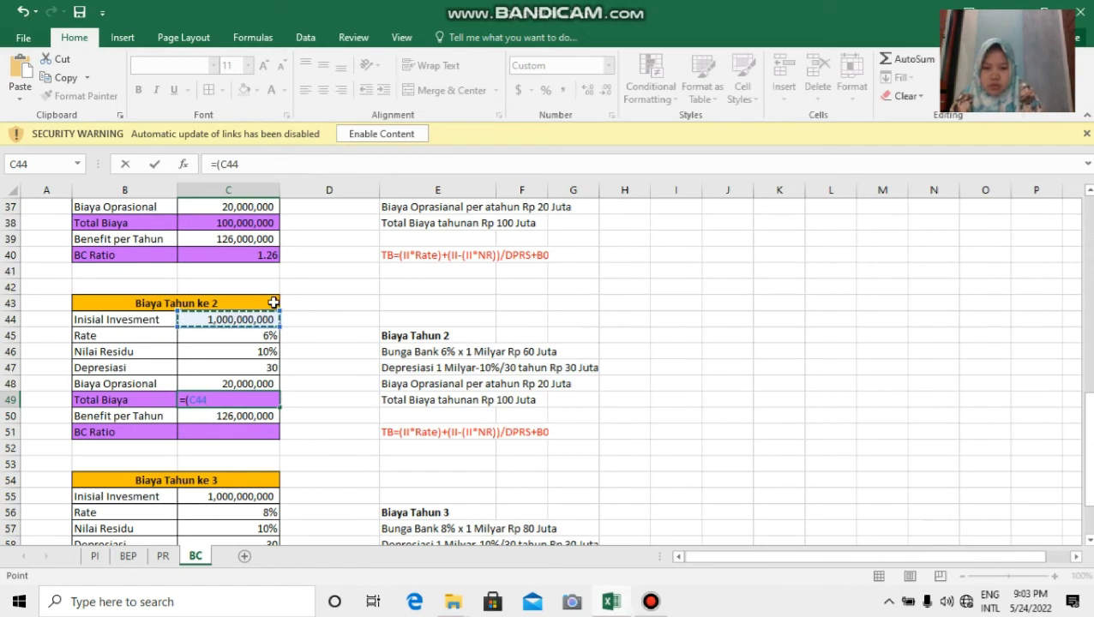
pyautogui.write('*')
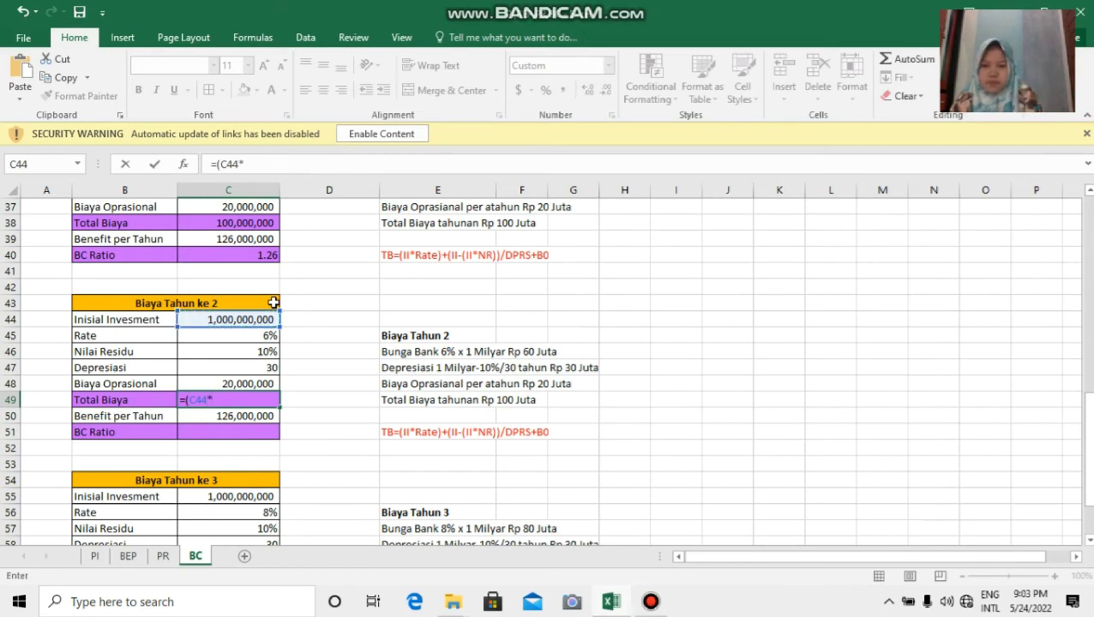
pyautogui.click(227, 336)
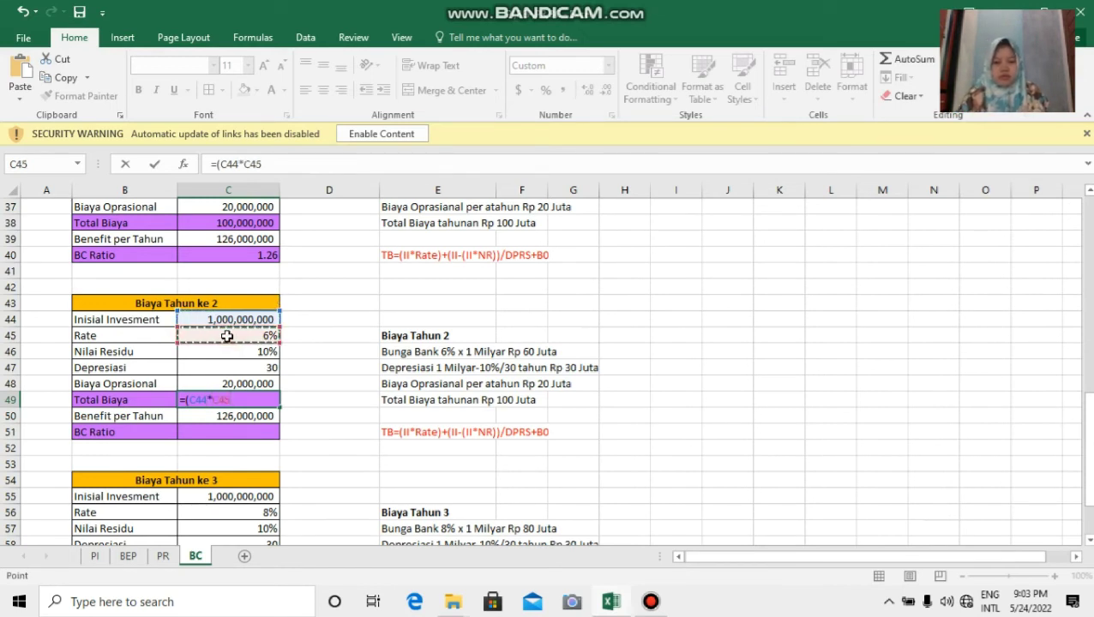
pyautogui.write(')+')
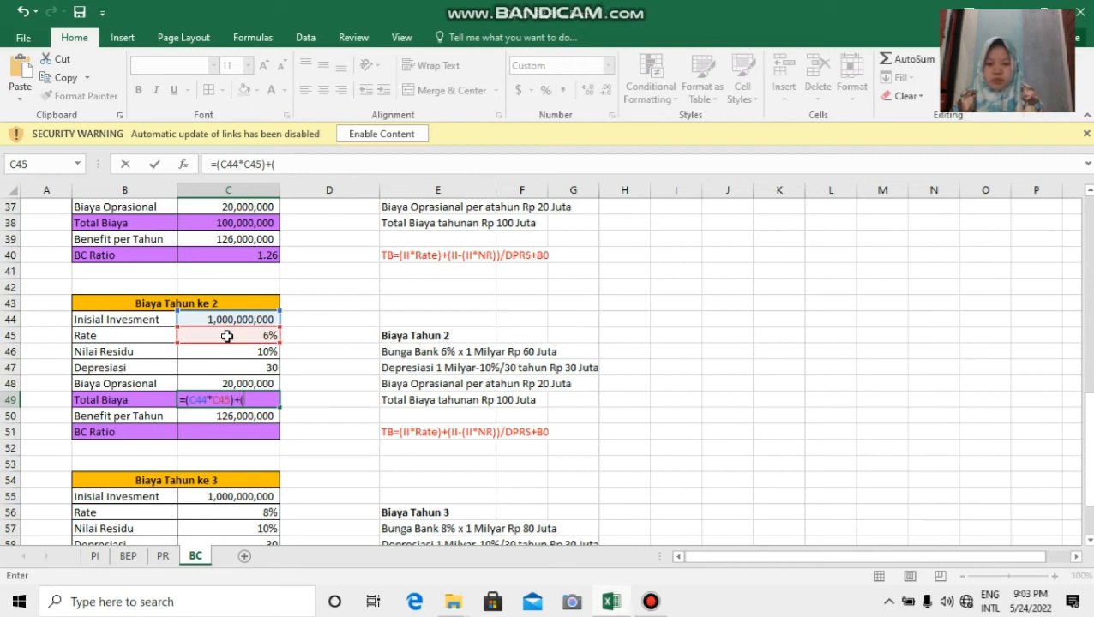
# Extend the C49 formula with the depreciation and operating cost terms and enter it as =(C44*C45)+(C44-(C44*C46))/C47+C48
pyautogui.write('(')
pyautogui.click(240, 319)
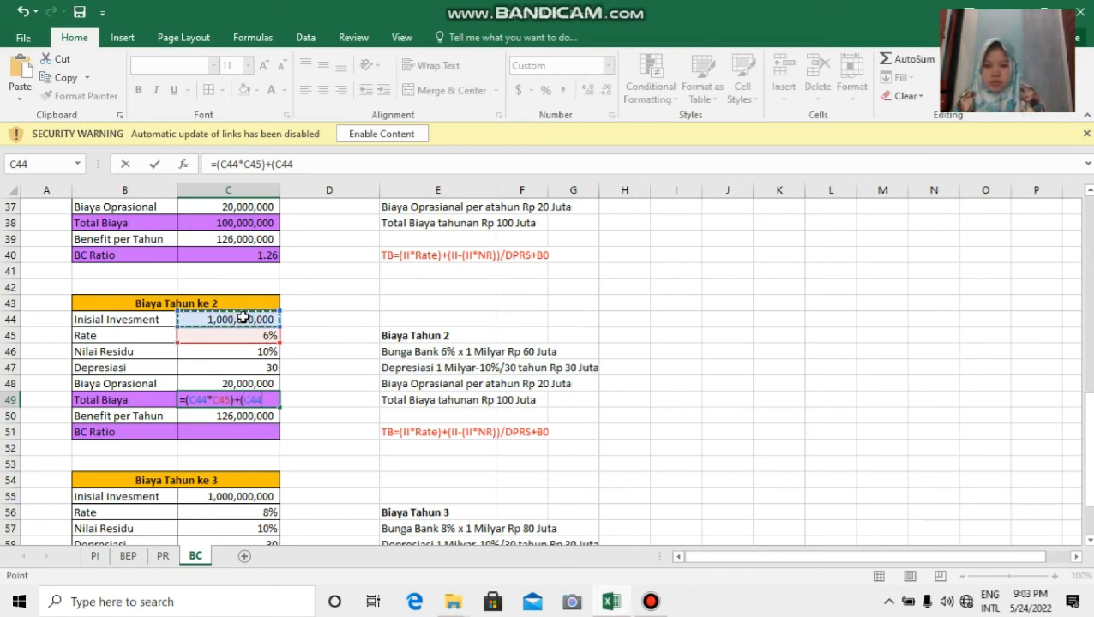
pyautogui.write('-')
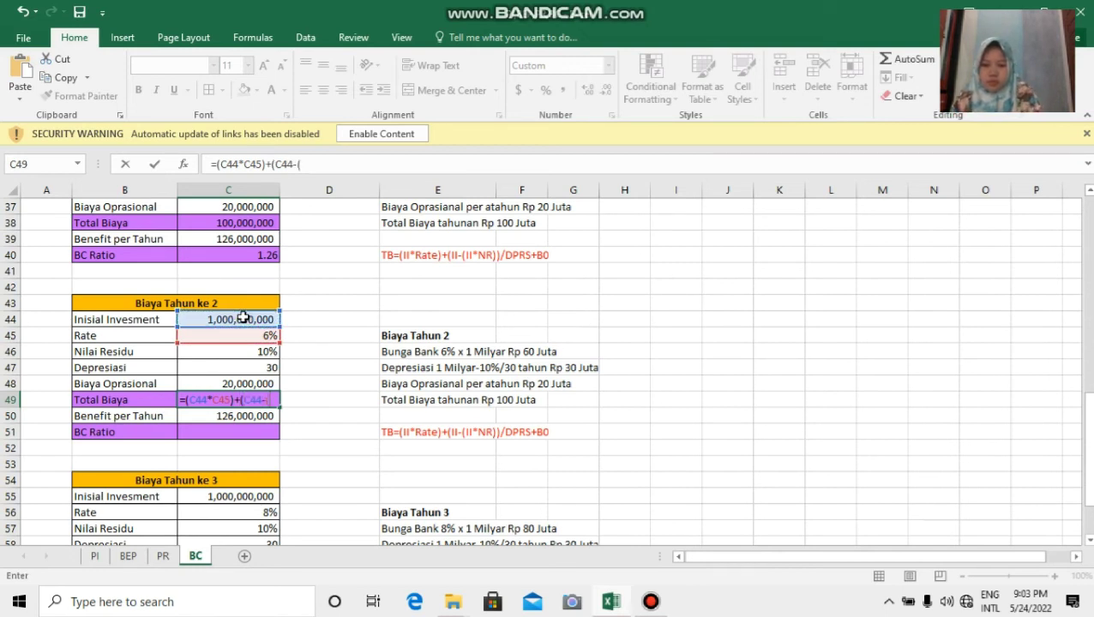
pyautogui.write('(')
pyautogui.click(243, 319)
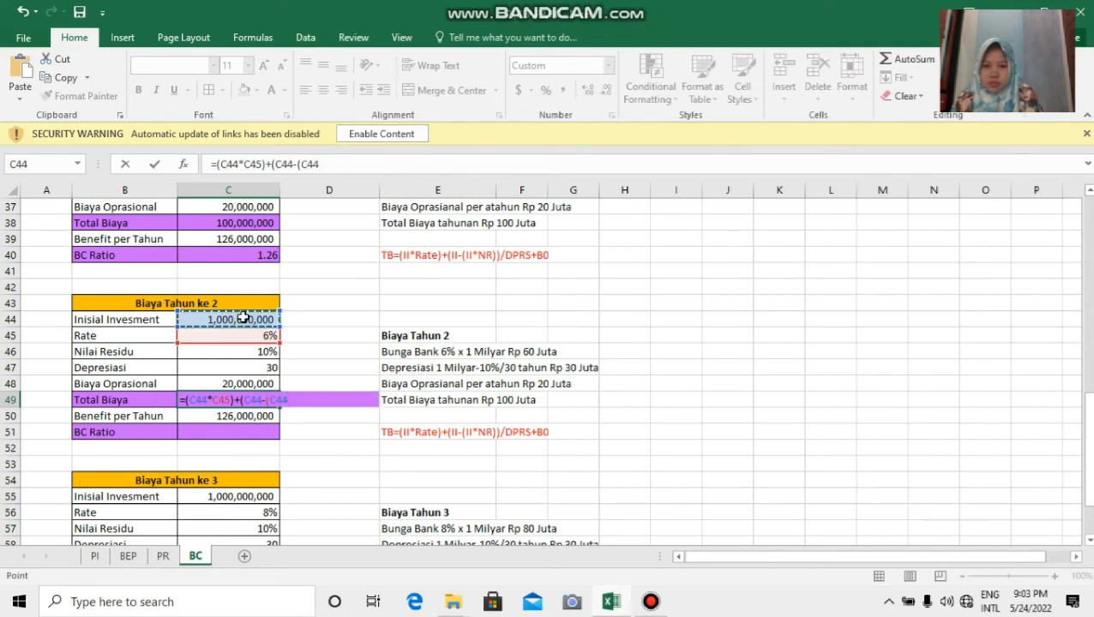
pyautogui.write('*')
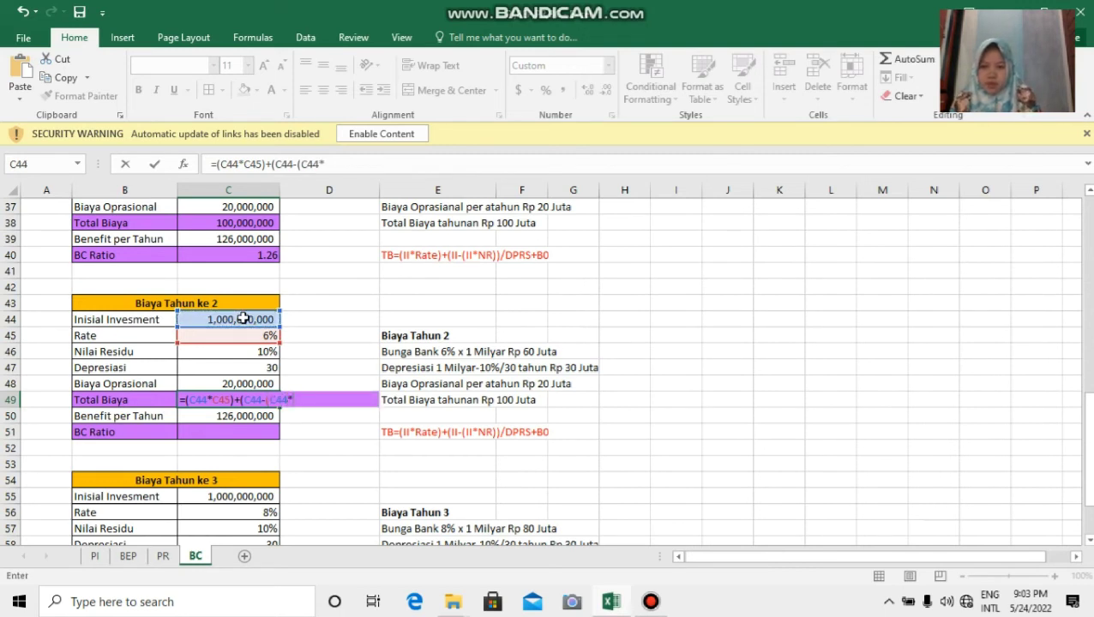
pyautogui.click(246, 352)
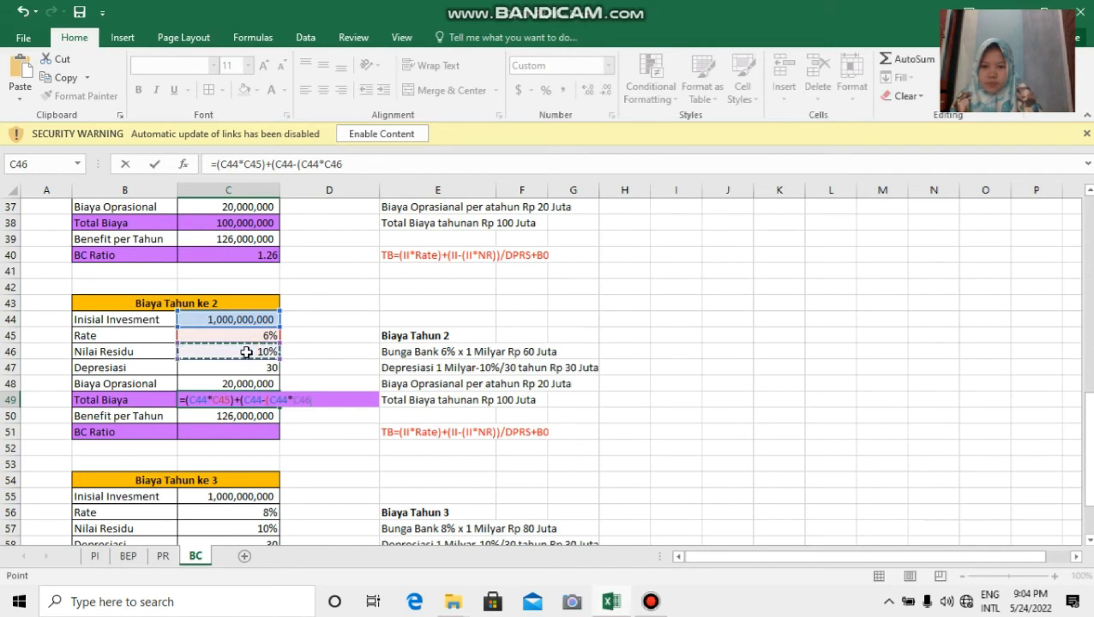
pyautogui.write('))/')
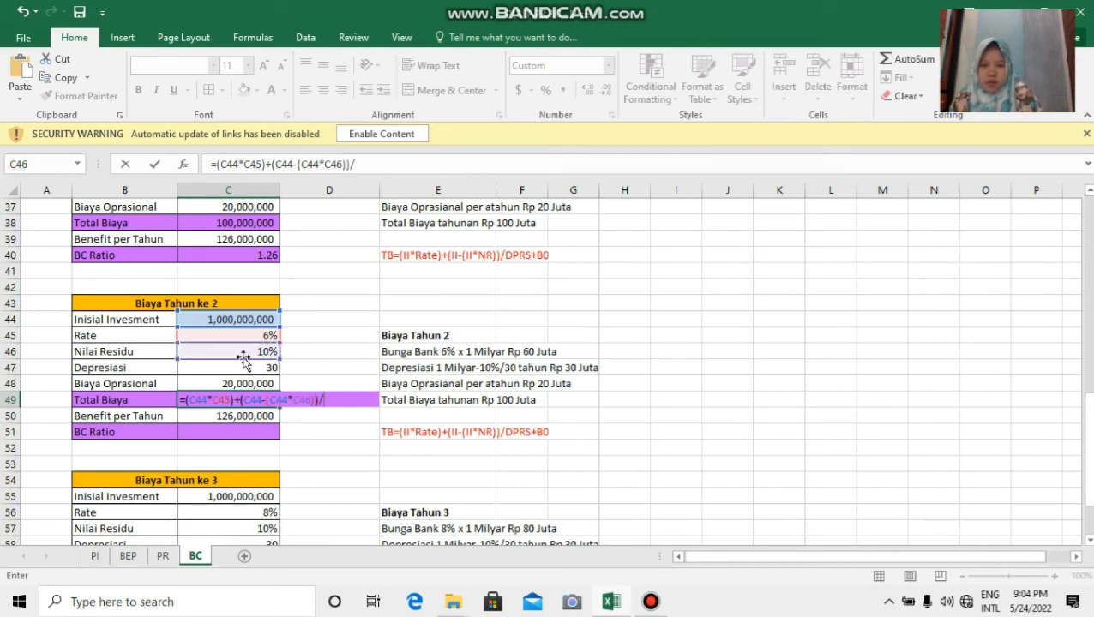
pyautogui.click(247, 367)
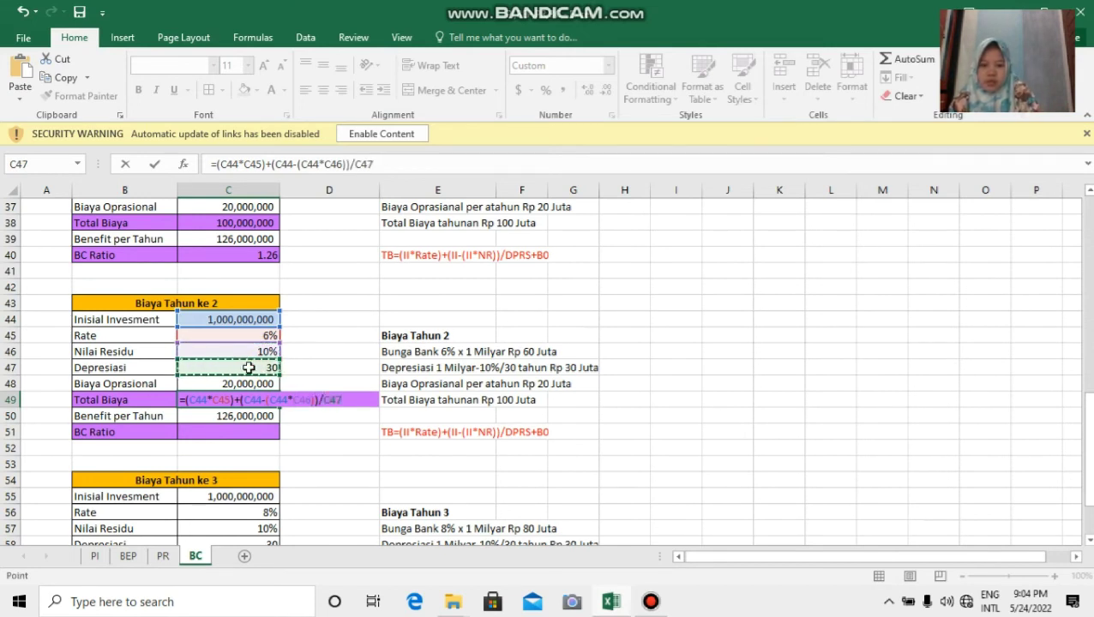
pyautogui.write('_')
pyautogui.press('BackSpace')
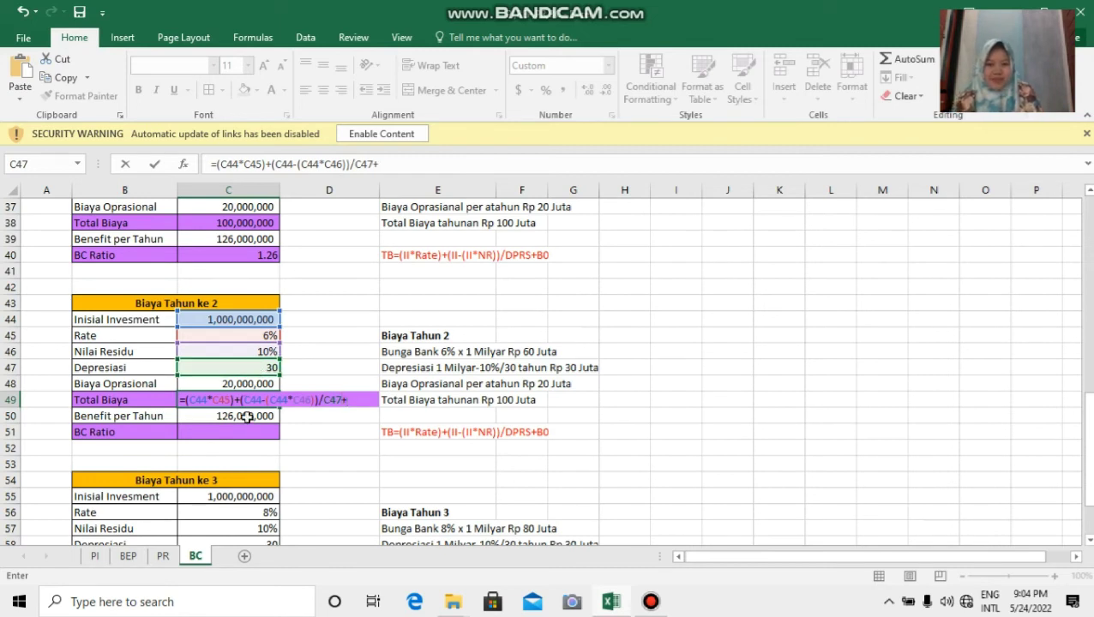
pyautogui.click(246, 382)
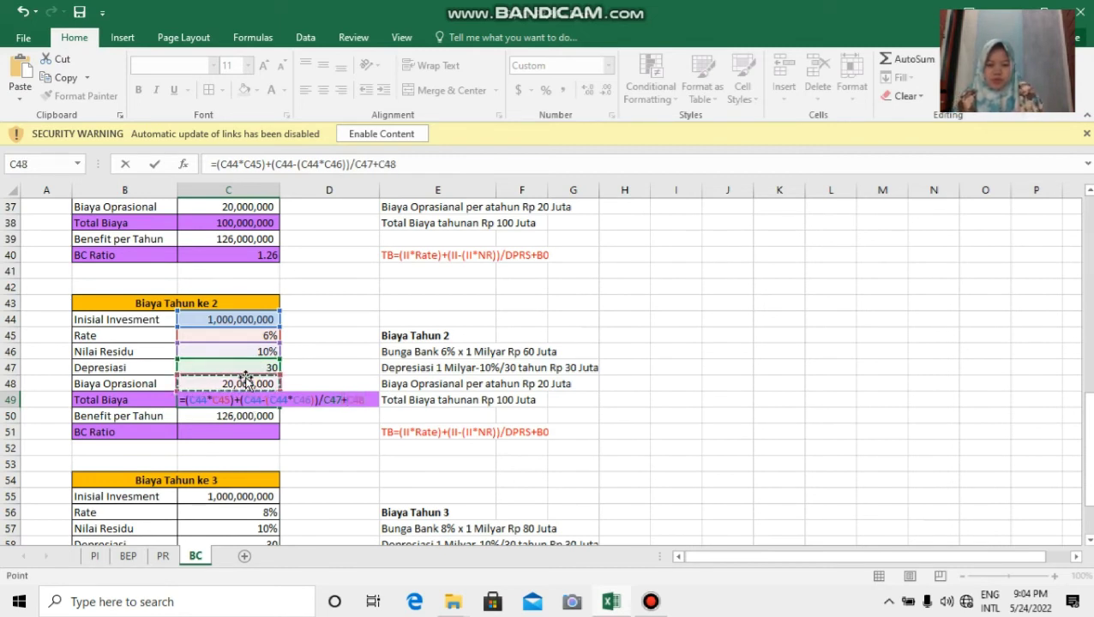
pyautogui.press('Return')
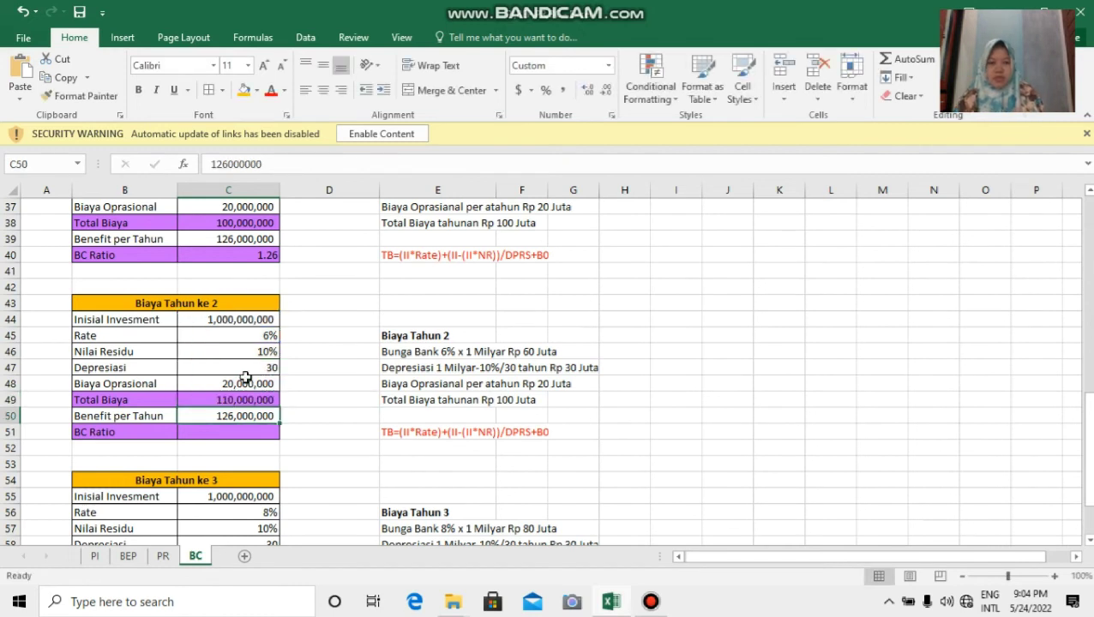
# Calculate the year 2 BC Ratio by entering =C50/C49 in C51
pyautogui.click(237, 429)
pyautogui.write('=')
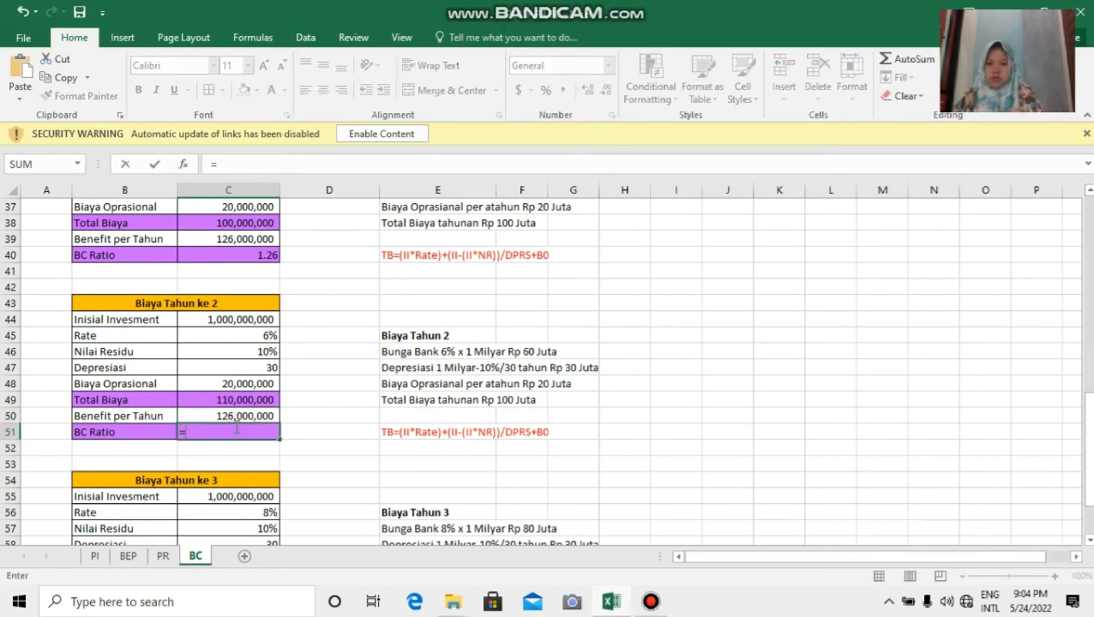
pyautogui.click(257, 417)
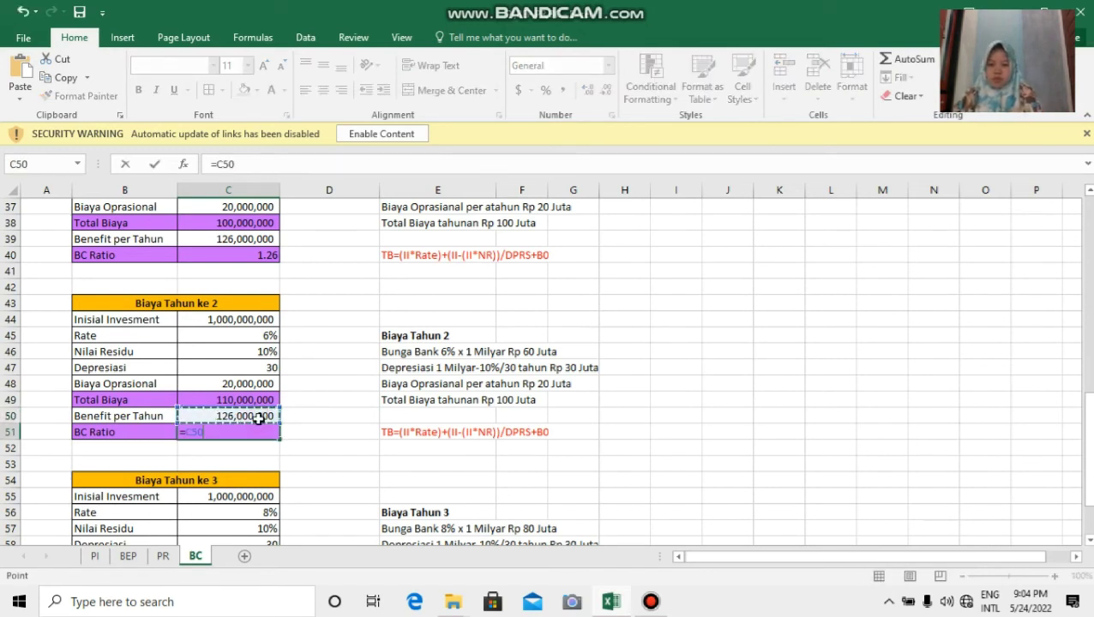
pyautogui.write('/')
pyautogui.click(259, 400)
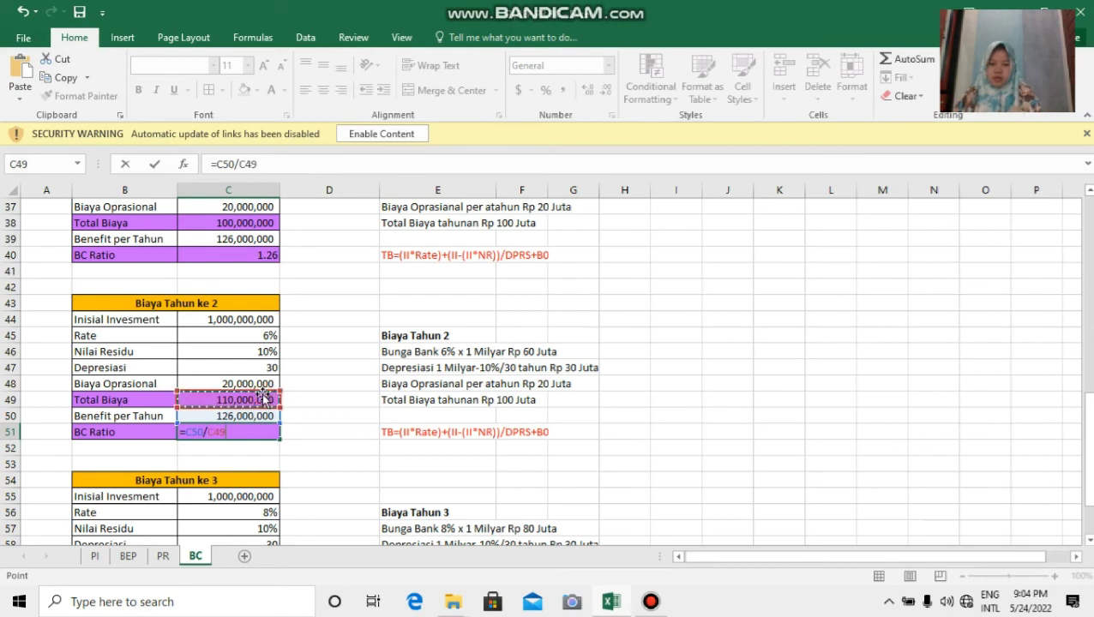
pyautogui.press('Return')
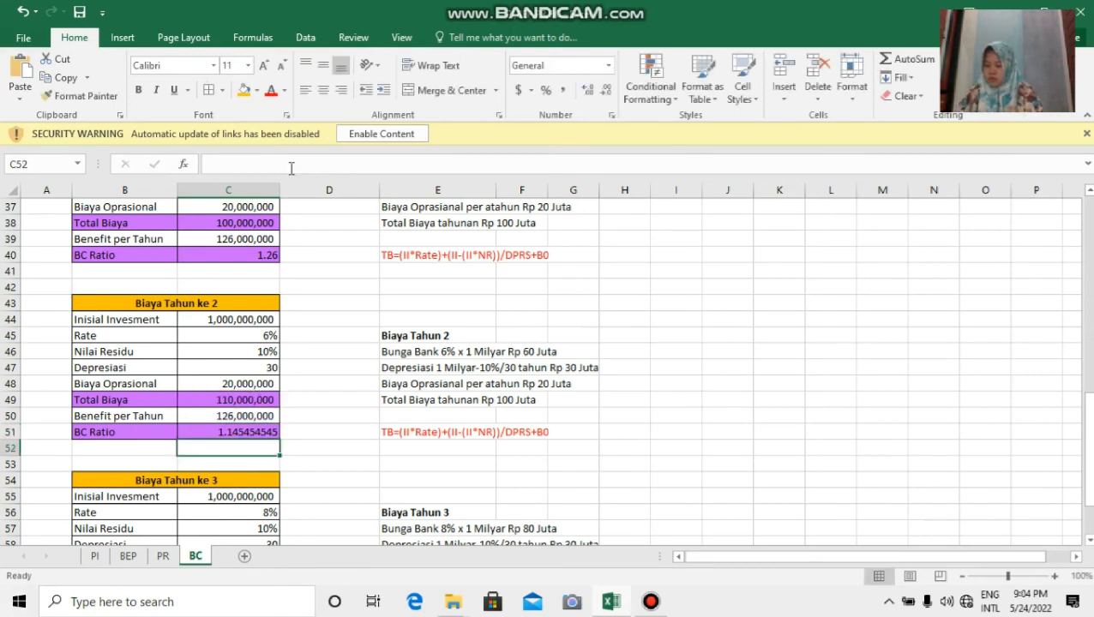
# Reduce the year 2 BC Ratio in C51 to three decimal places
pyautogui.click(250, 432)
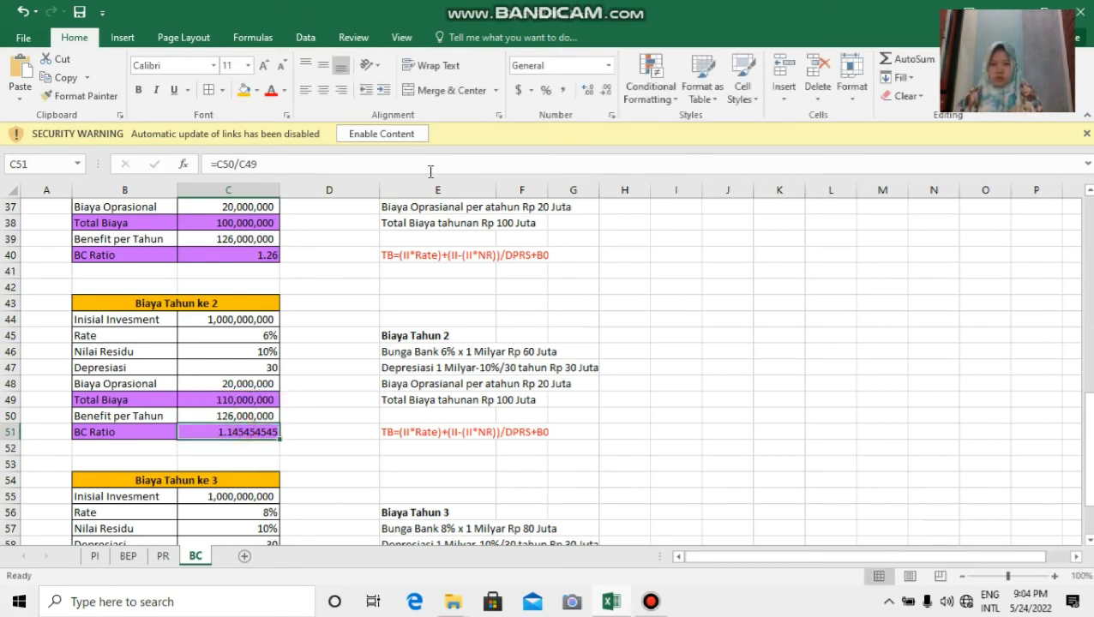
pyautogui.click(605, 91)
pyautogui.click(605, 91)
pyautogui.click(605, 91)
pyautogui.click(605, 91)
pyautogui.click(605, 91)
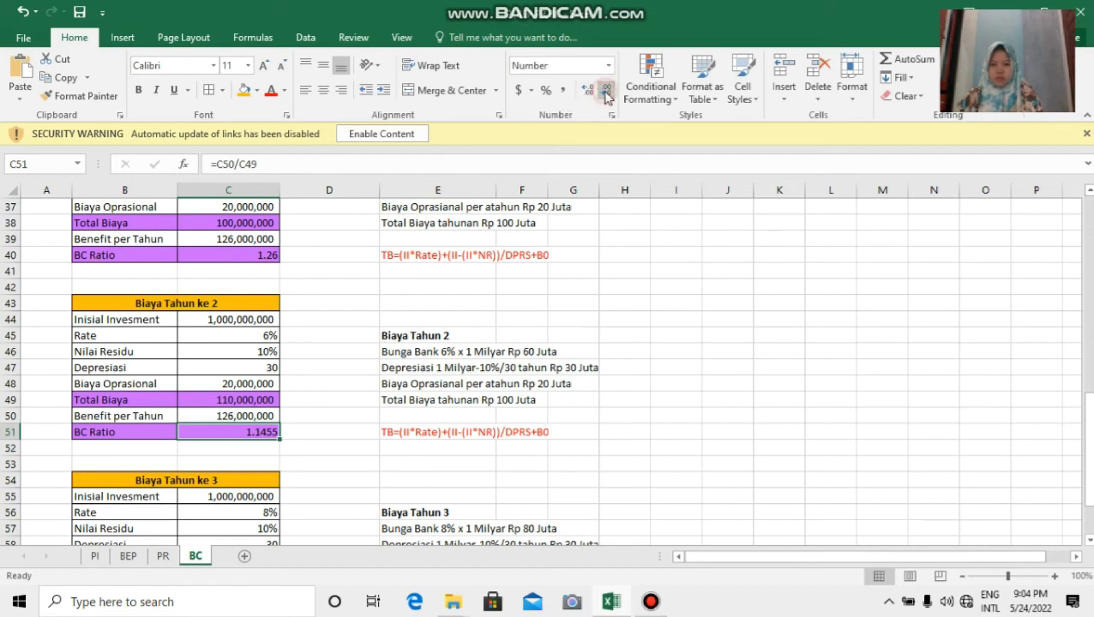
pyautogui.click(605, 91)
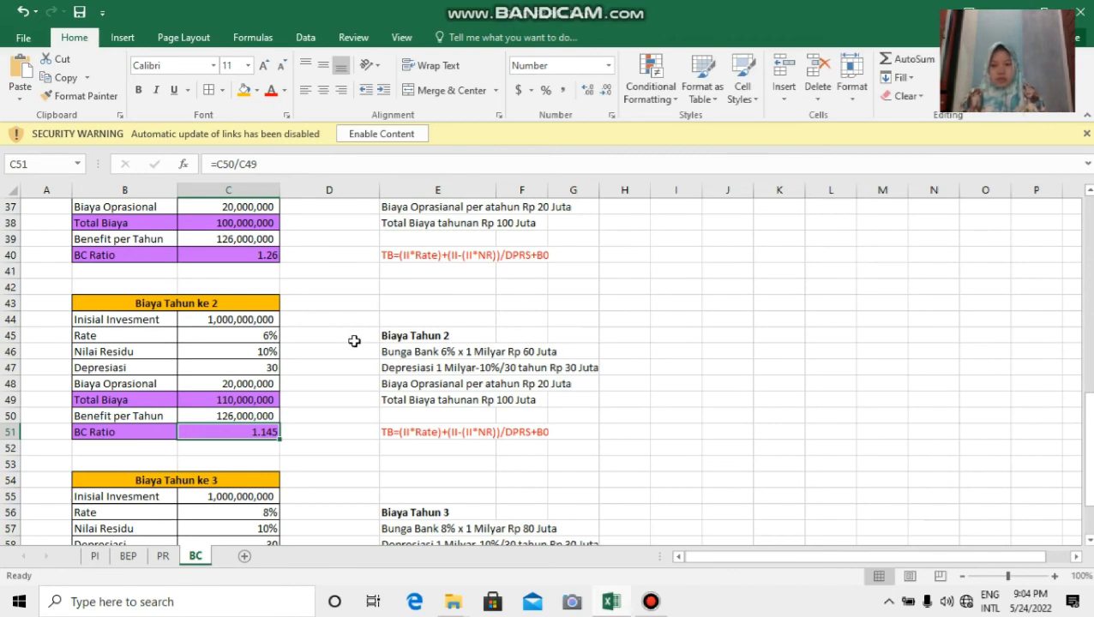
# Begin the year 3 Total Biaya formula in C60 with the interest part =(C55*C56)+
pyautogui.scroll(-5, 251, 336)
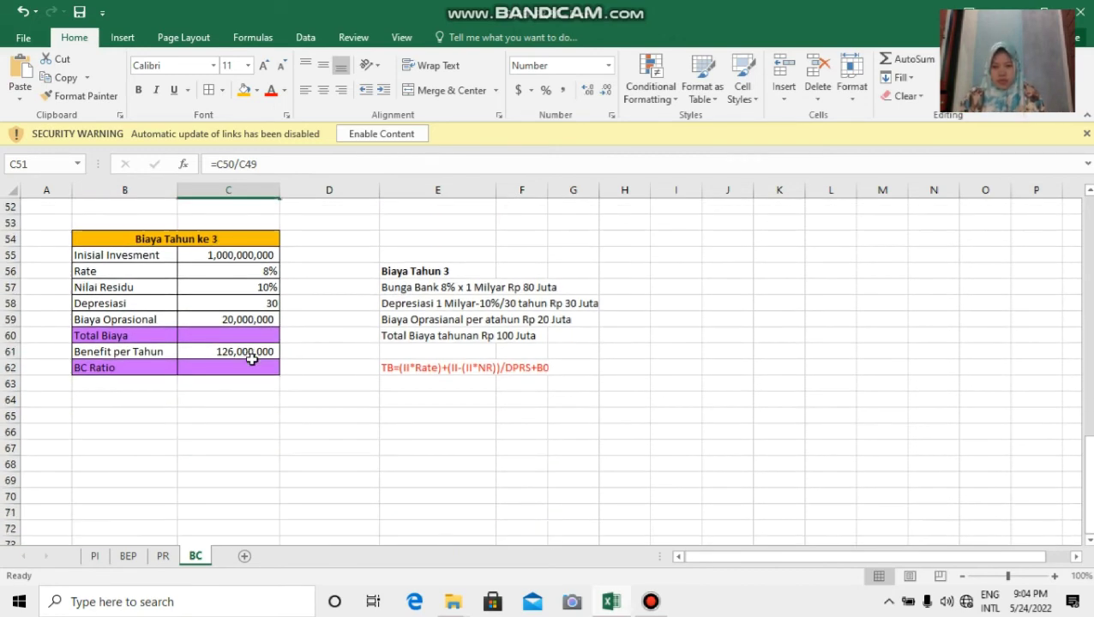
pyautogui.scroll(1, 252, 360)
pyautogui.click(247, 382)
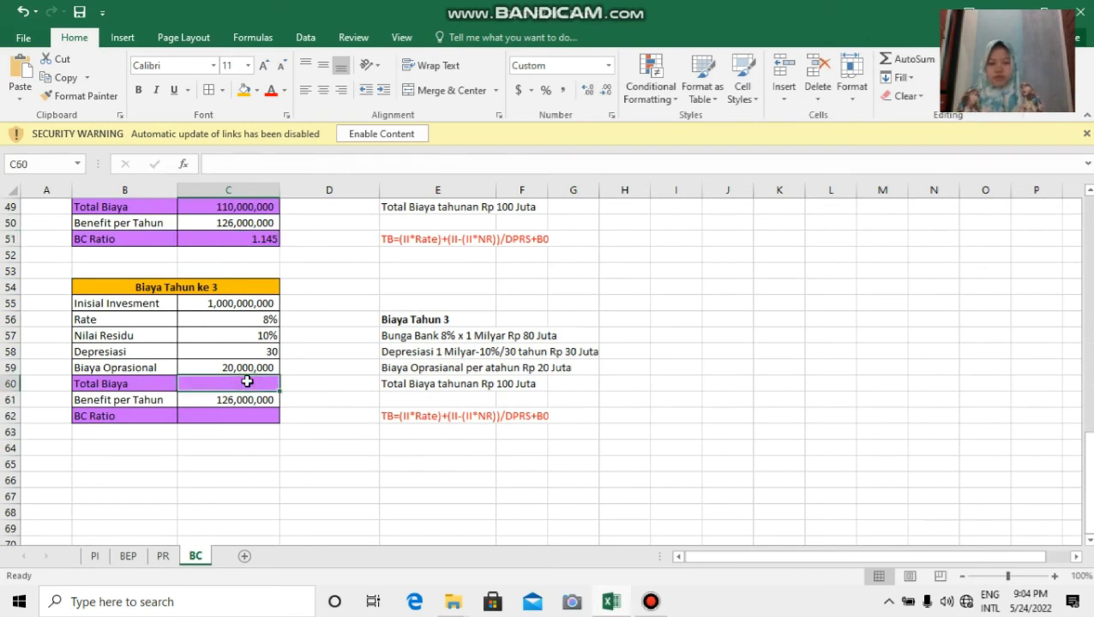
pyautogui.write('=')
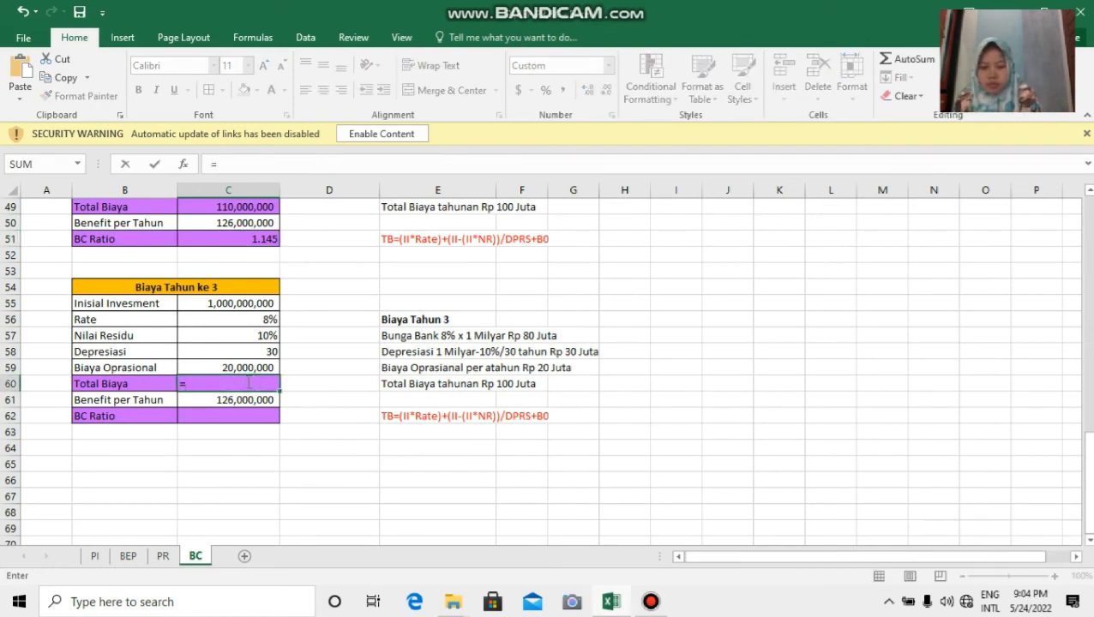
pyautogui.write('(')
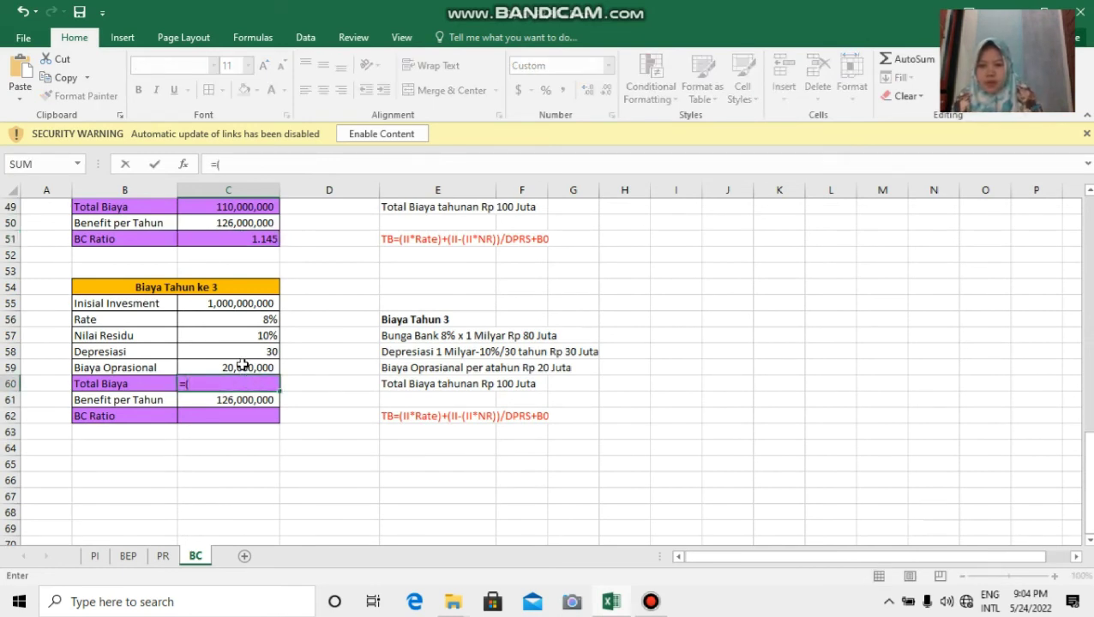
pyautogui.click(267, 304)
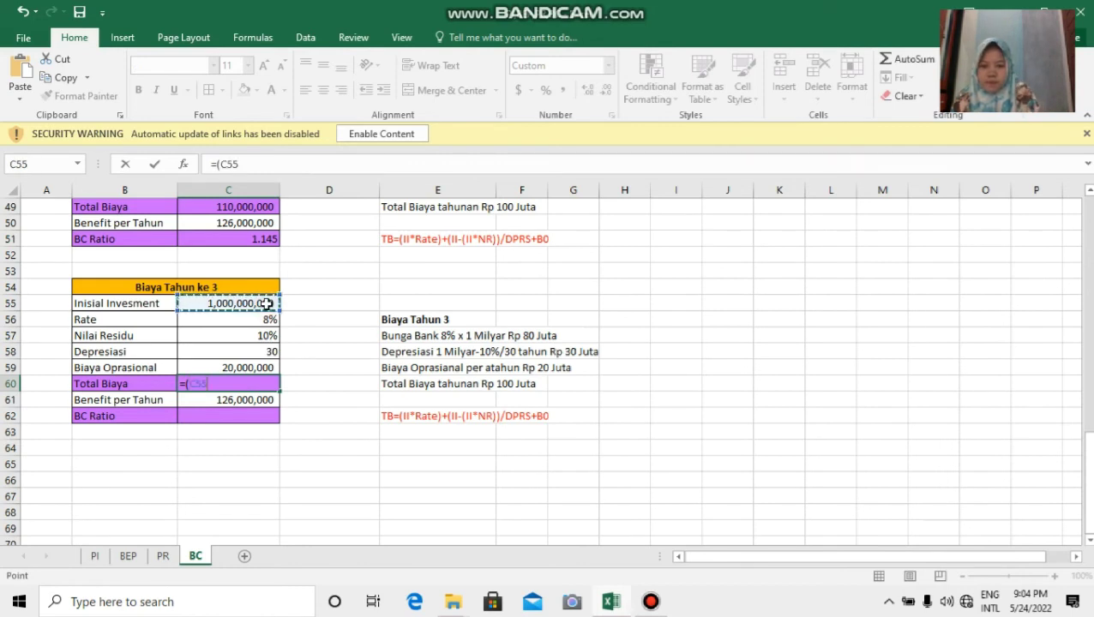
pyautogui.write('*')
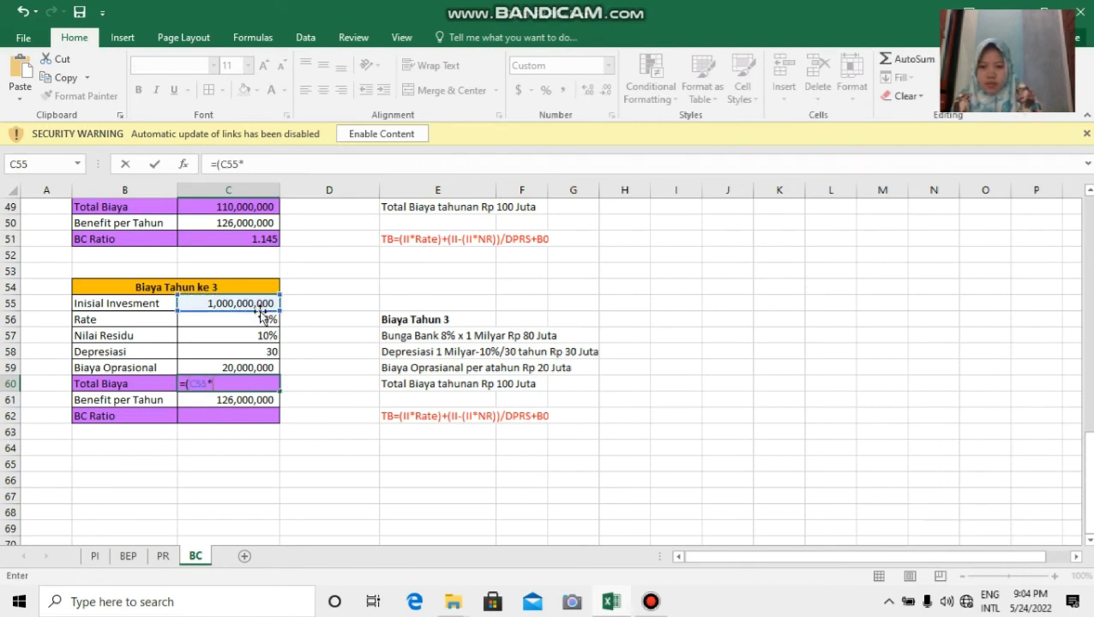
pyautogui.click(212, 319)
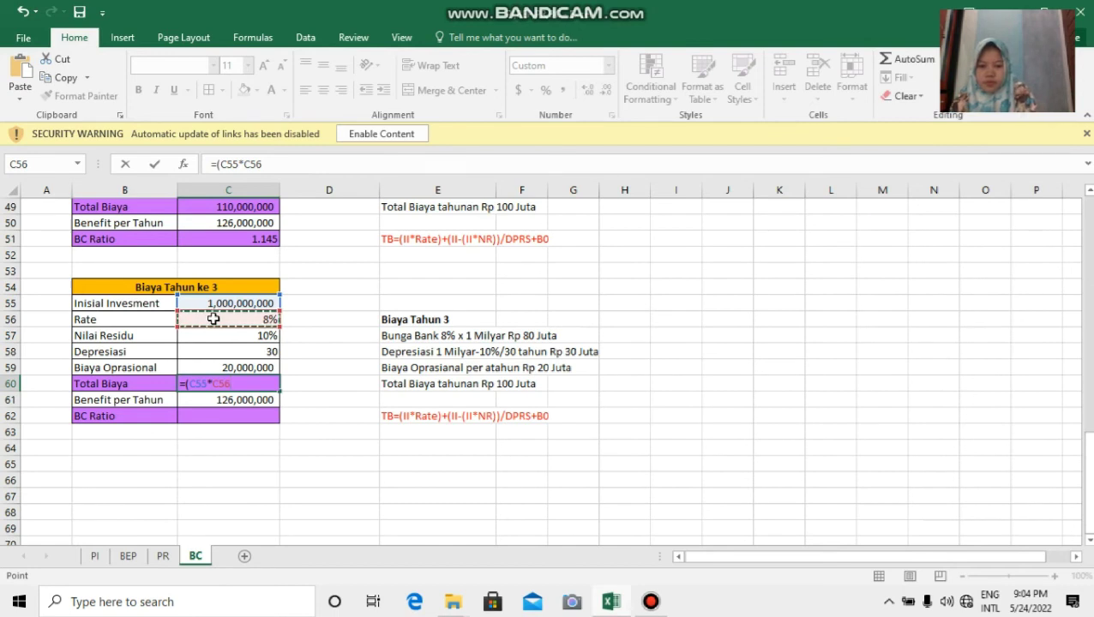
pyautogui.write(')+')
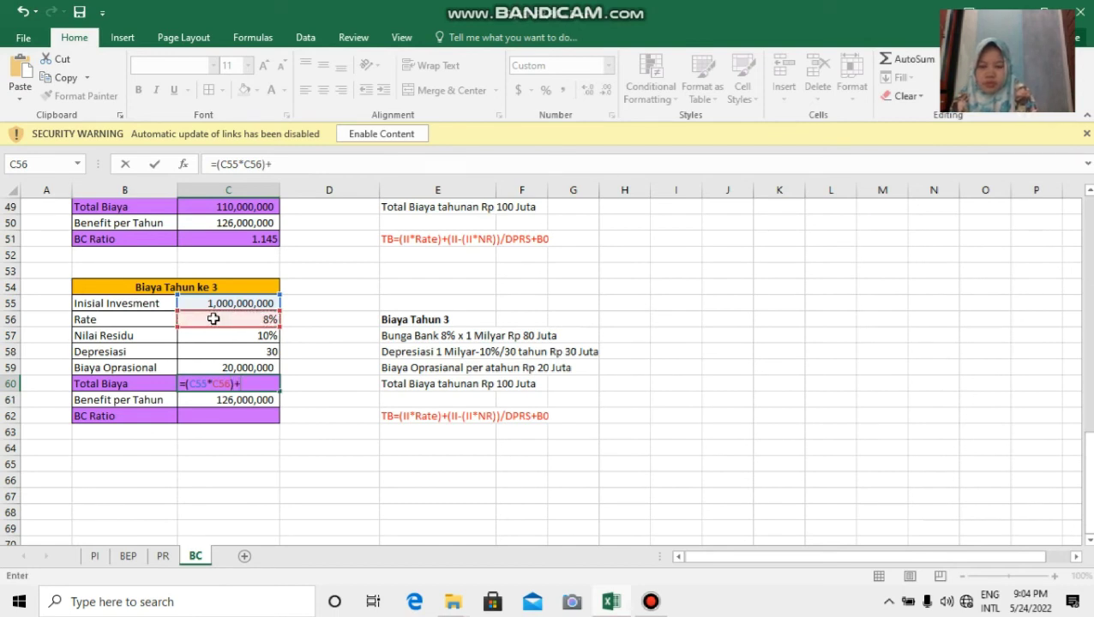
# Add the depreciation term (C55-(C55*C57))/C58 to the year 3 Total Biaya formula in C60
pyautogui.write('(')
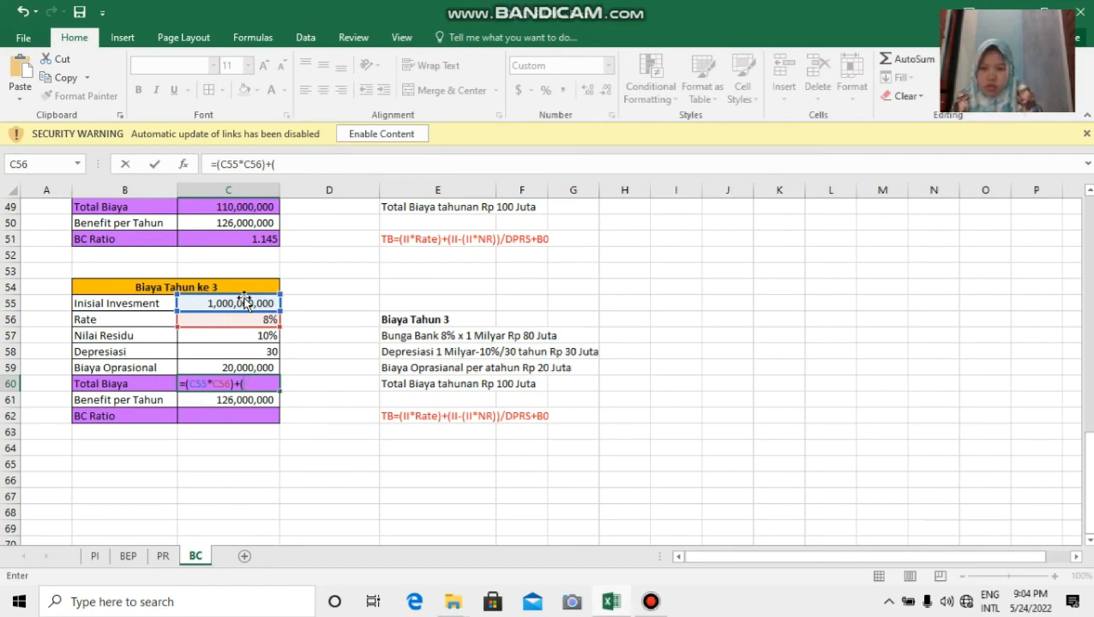
pyautogui.click(233, 303)
pyautogui.write('-')
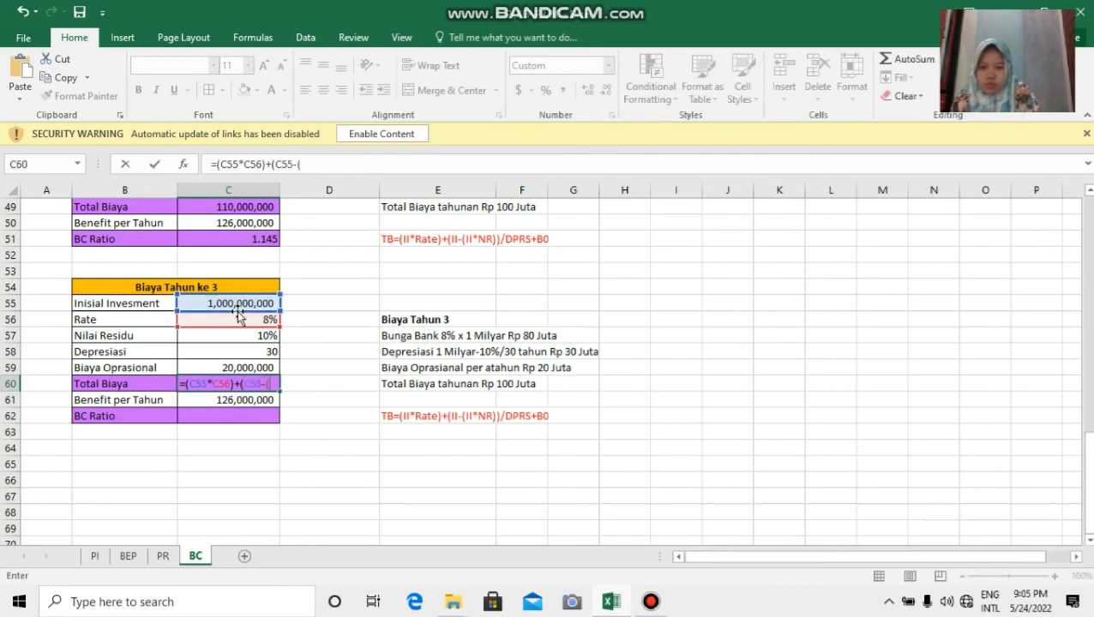
pyautogui.write('(')
pyautogui.click(249, 303)
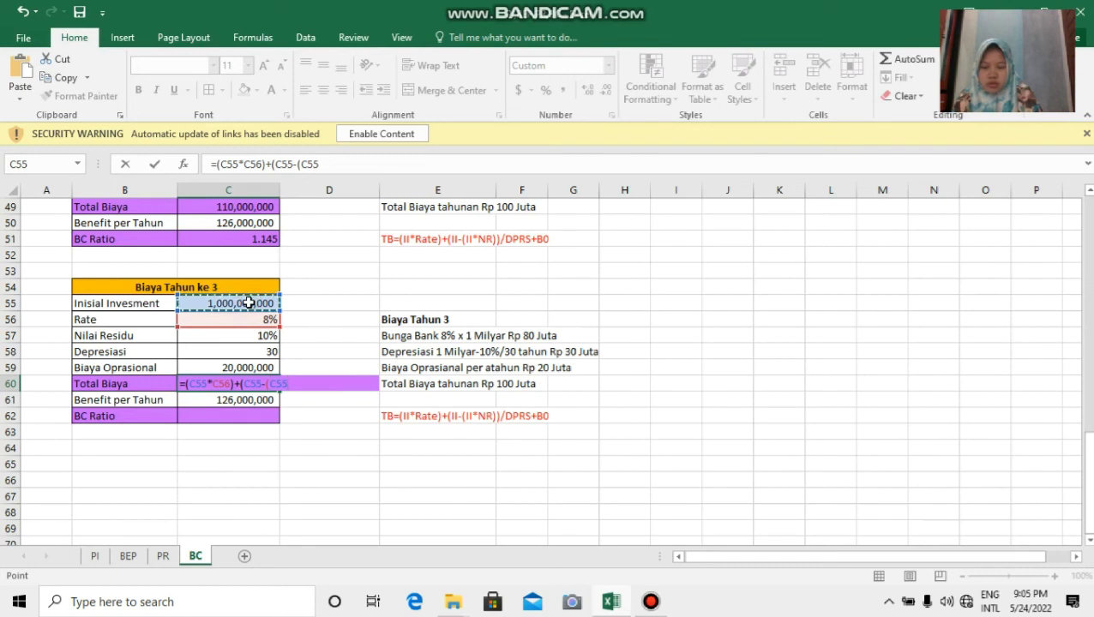
pyautogui.write('*')
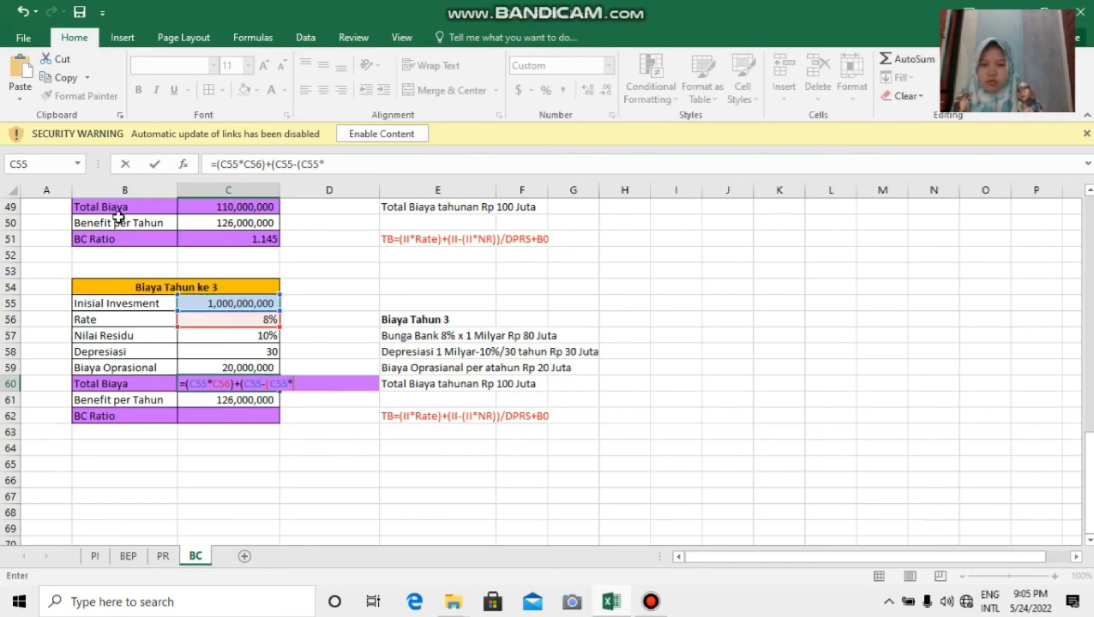
pyautogui.click(221, 337)
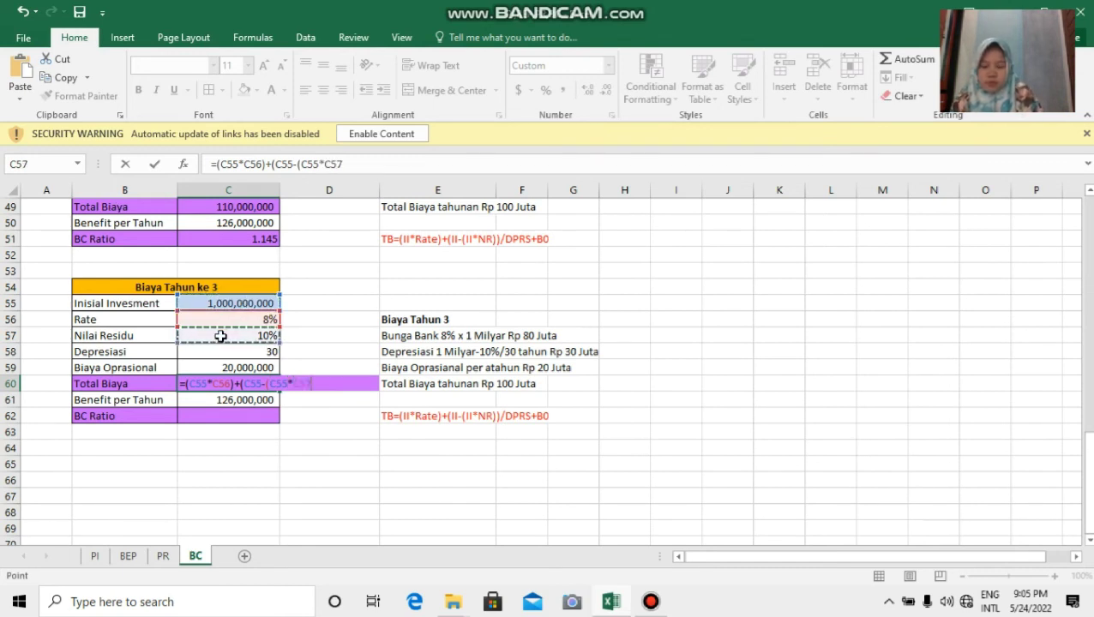
pyautogui.write('))')
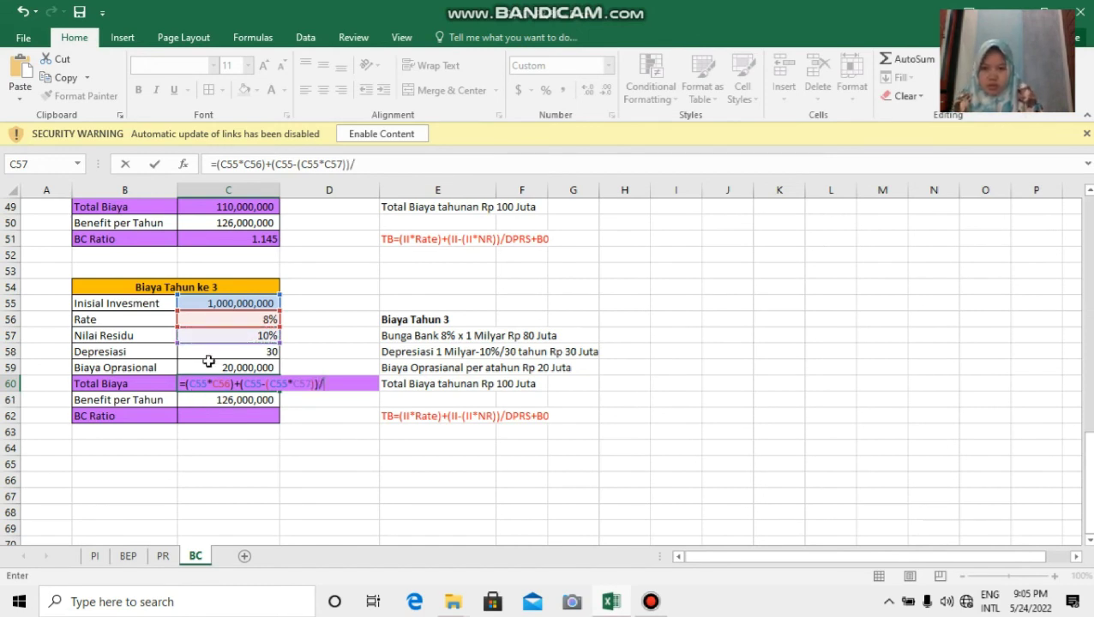
pyautogui.write('/')
pyautogui.click(215, 352)
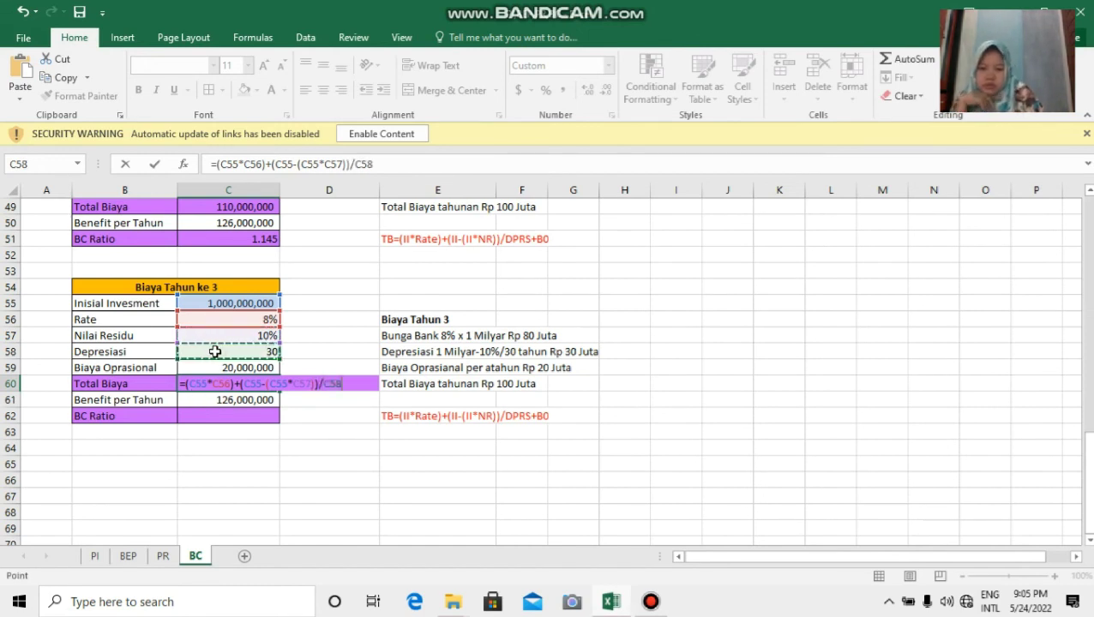
# Add the operating cost C59 to the C60 formula and enter it as =(C55*C56)+(C55-(C55*C57))/C58+C59
pyautogui.write('_')
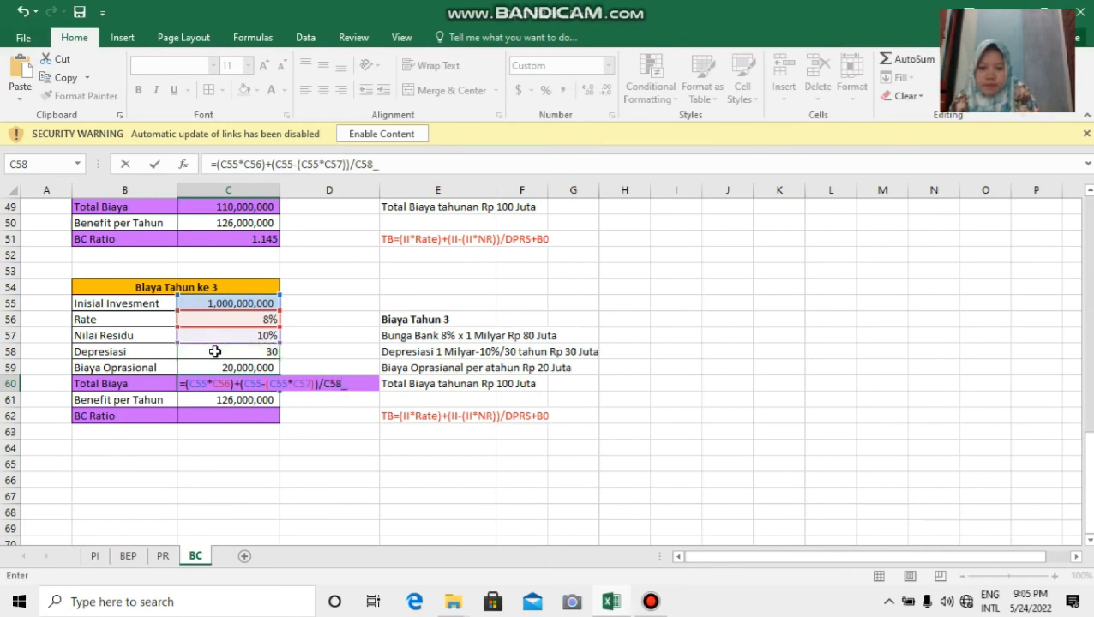
pyautogui.press('BackSpace')
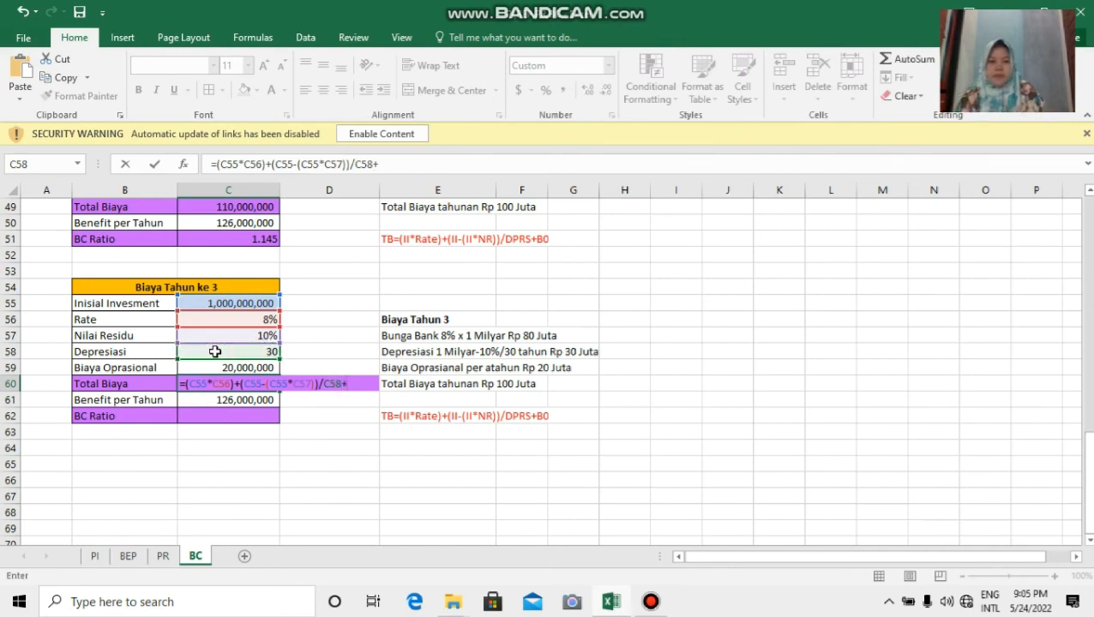
pyautogui.click(208, 402)
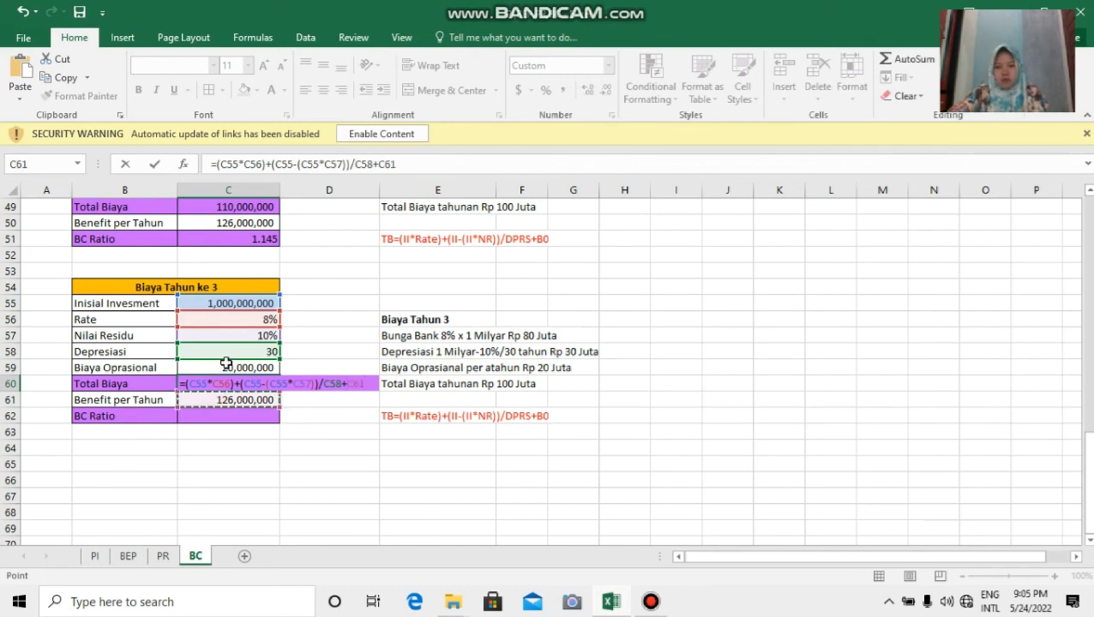
pyautogui.click(225, 364)
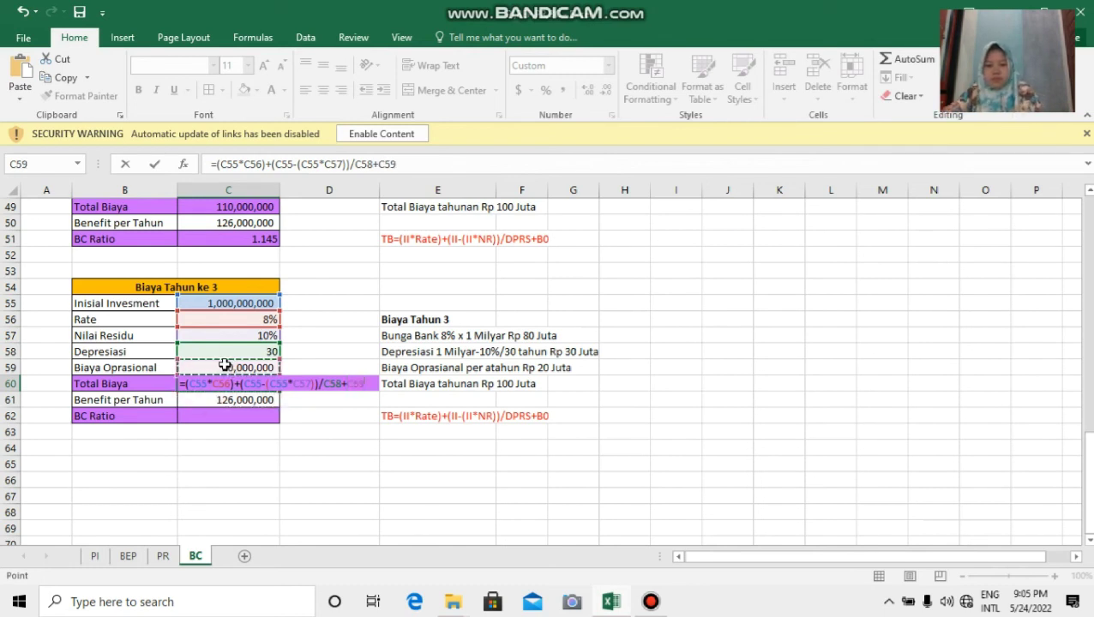
pyautogui.press('Return')
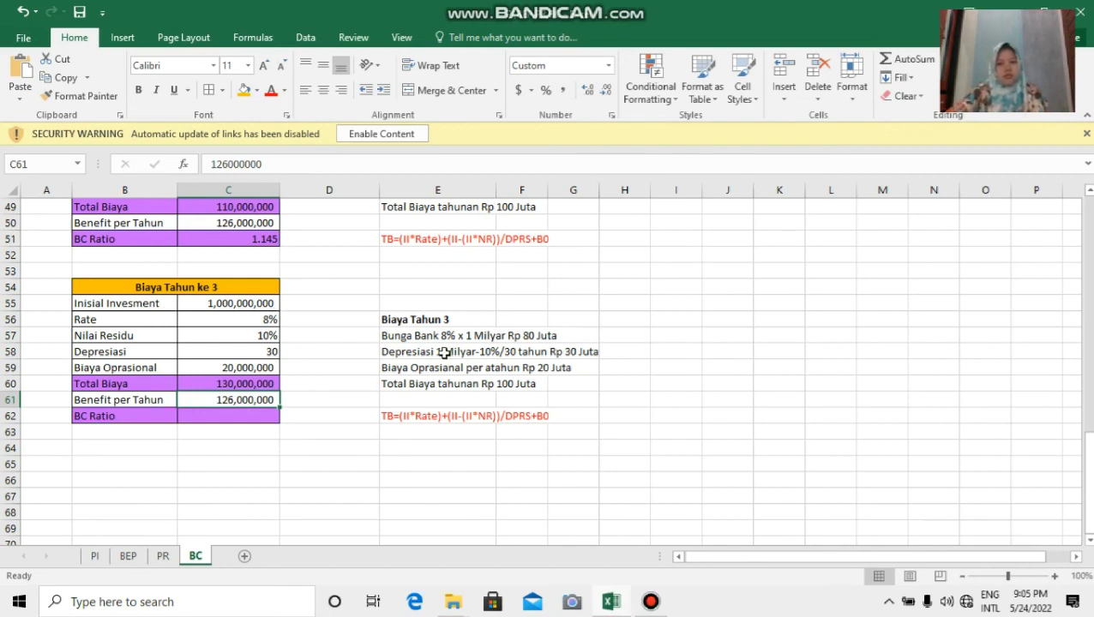
# Calculate the year 3 BC Ratio by entering =C61/C60 in C62
pyautogui.click(232, 415)
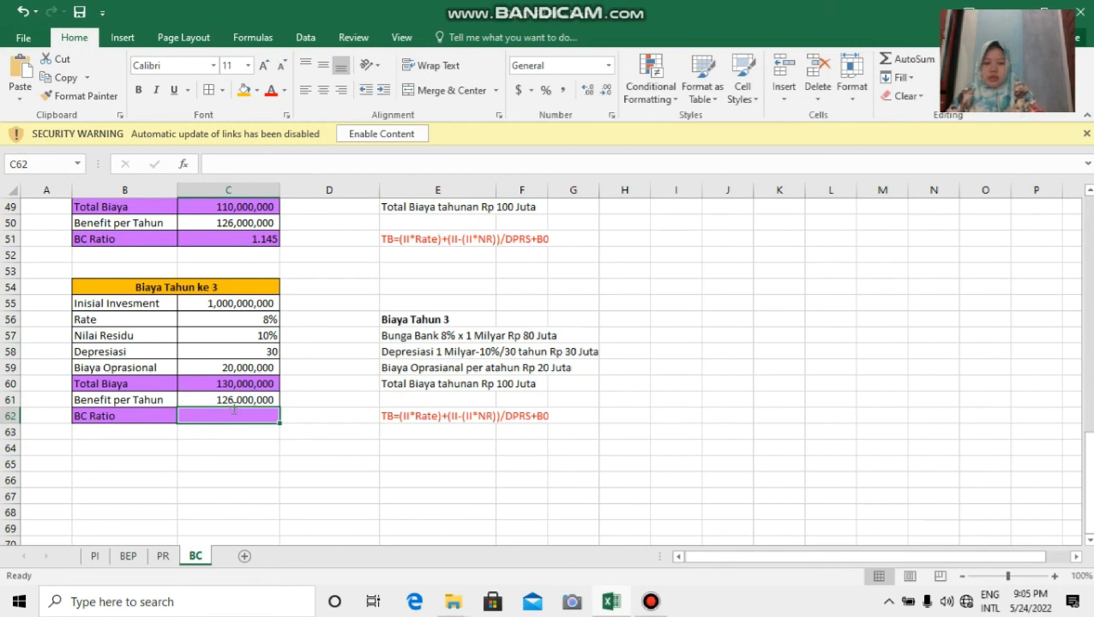
pyautogui.write('=')
pyautogui.click(244, 401)
pyautogui.write('/')
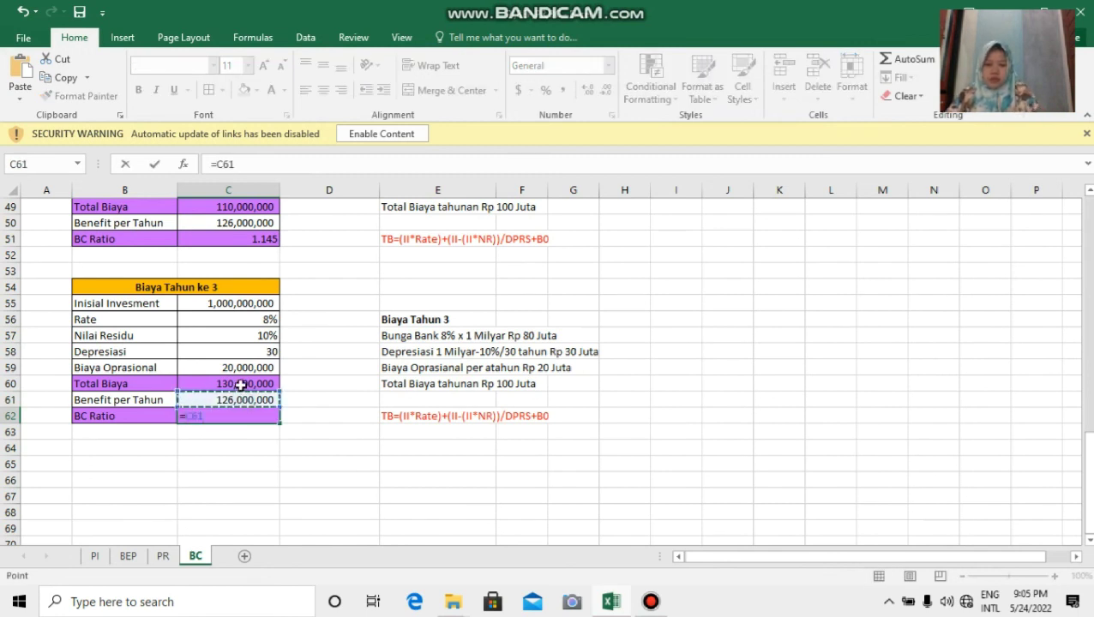
pyautogui.click(241, 384)
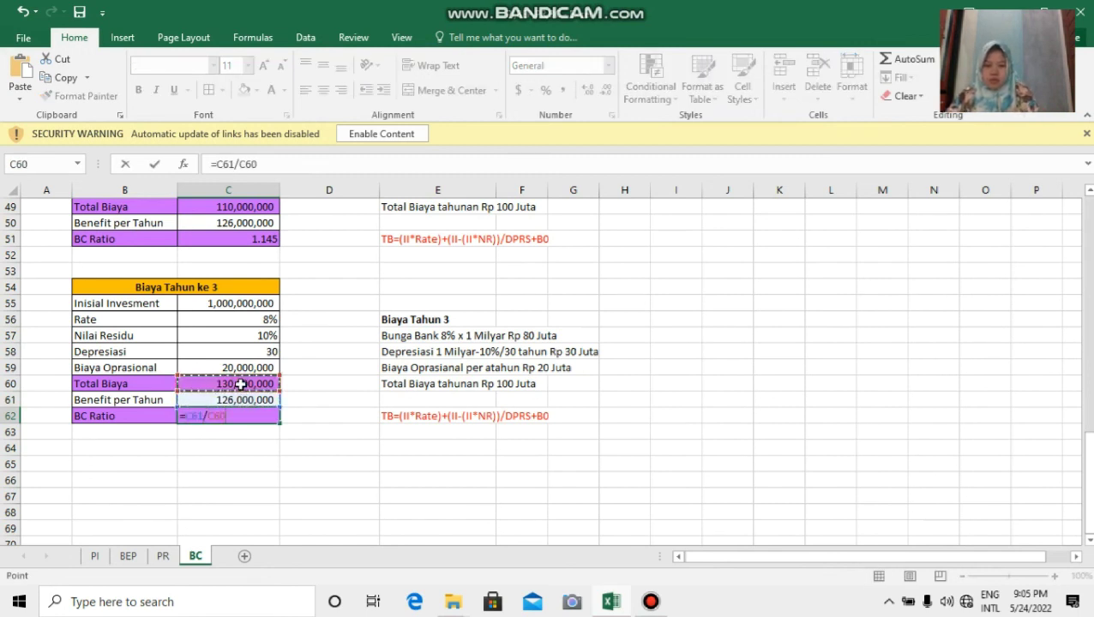
pyautogui.press('Return')
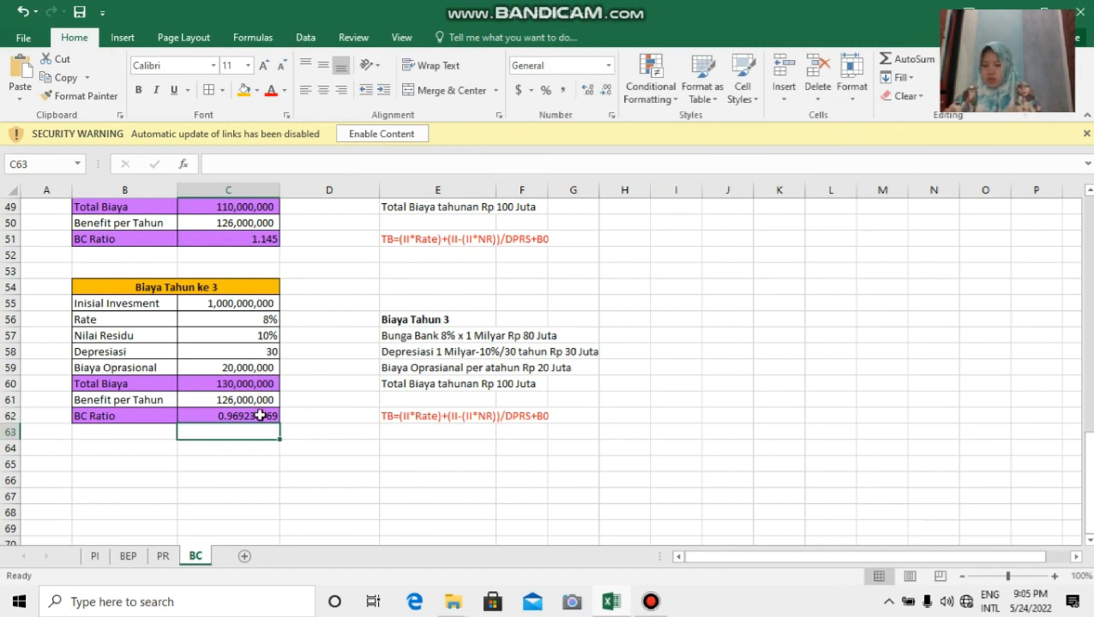
# Reduce the year 3 BC Ratio in C62 to three decimal places
pyautogui.click(255, 419)
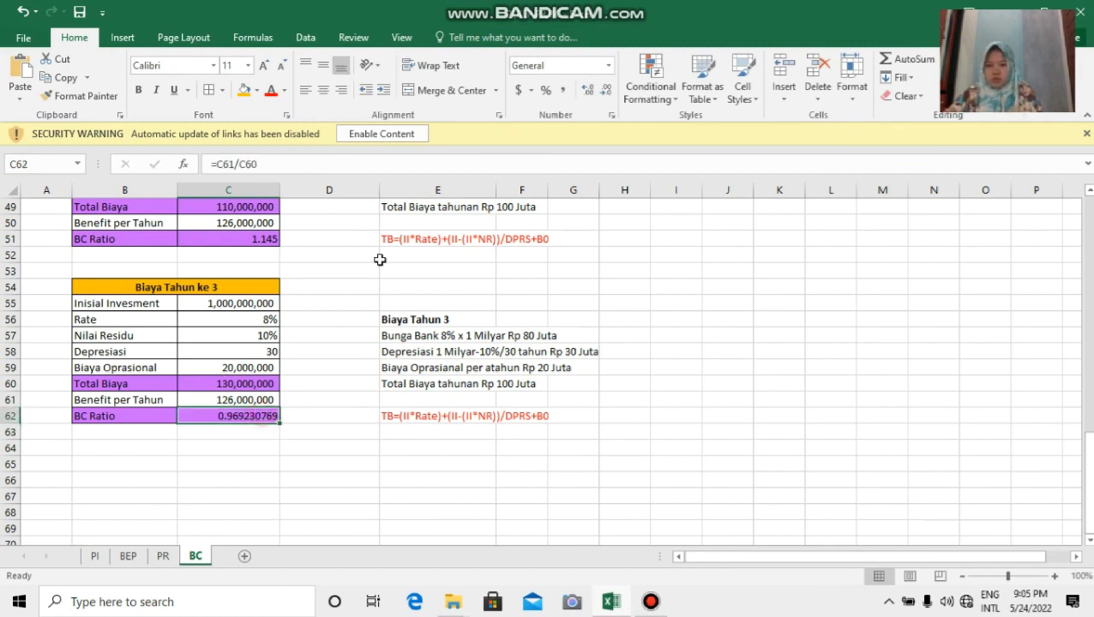
pyautogui.click(607, 90)
pyautogui.click(607, 91)
pyautogui.click(607, 91)
pyautogui.click(606, 91)
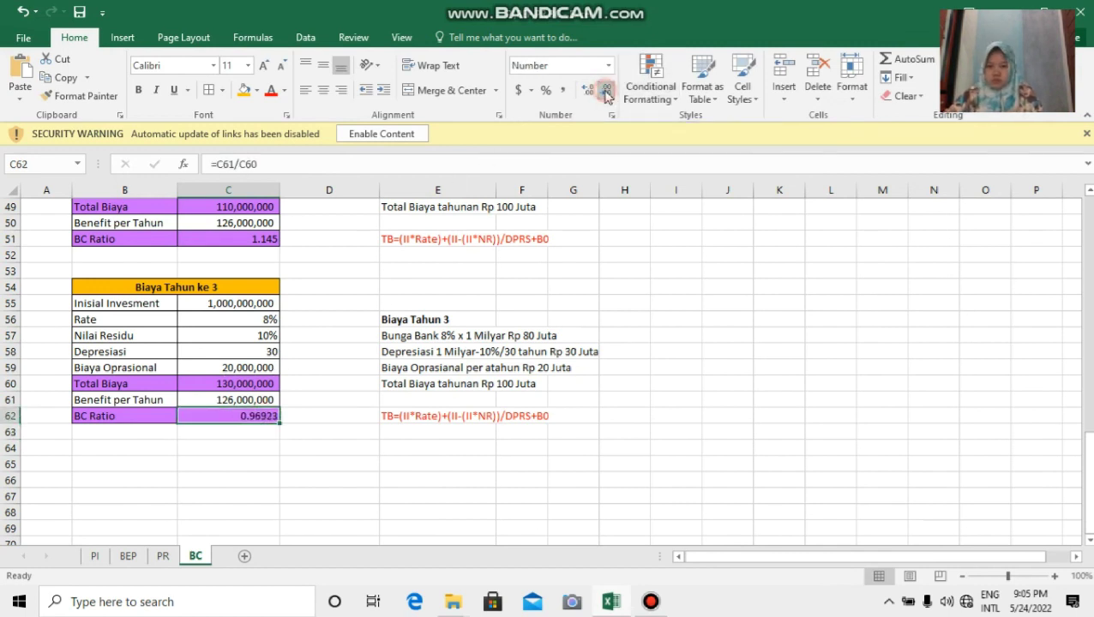
pyautogui.click(606, 91)
pyautogui.click(606, 91)
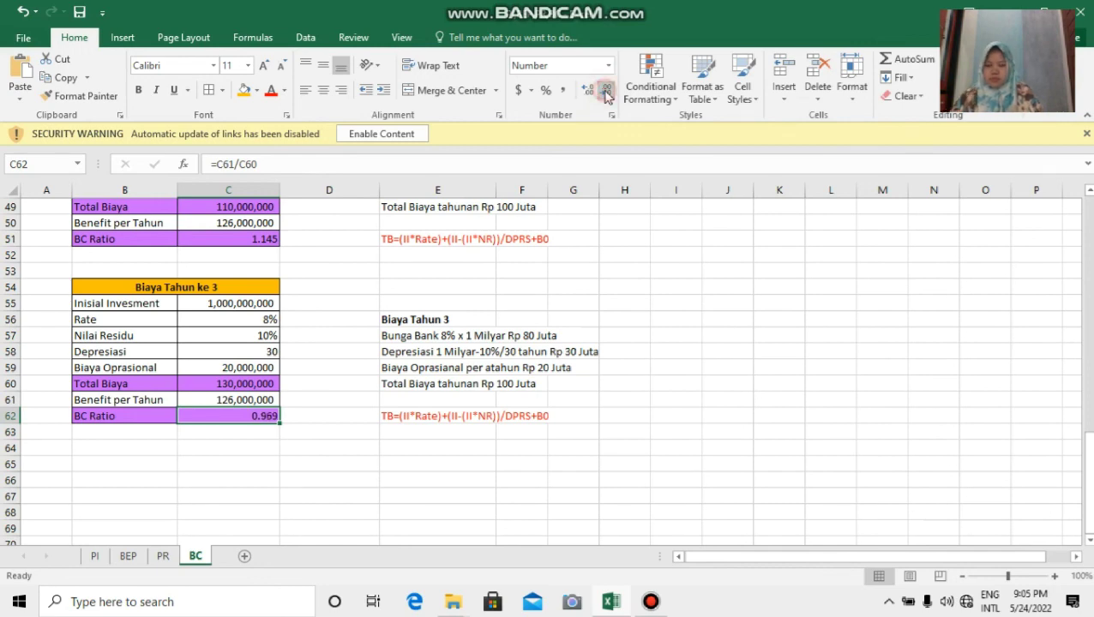
pyautogui.click(560, 335)
# Review the completed calculations on the PI, BEP, PR and BC sheets, finishing at the beginning of the BC sheet
pyautogui.scroll(7, 559, 336)
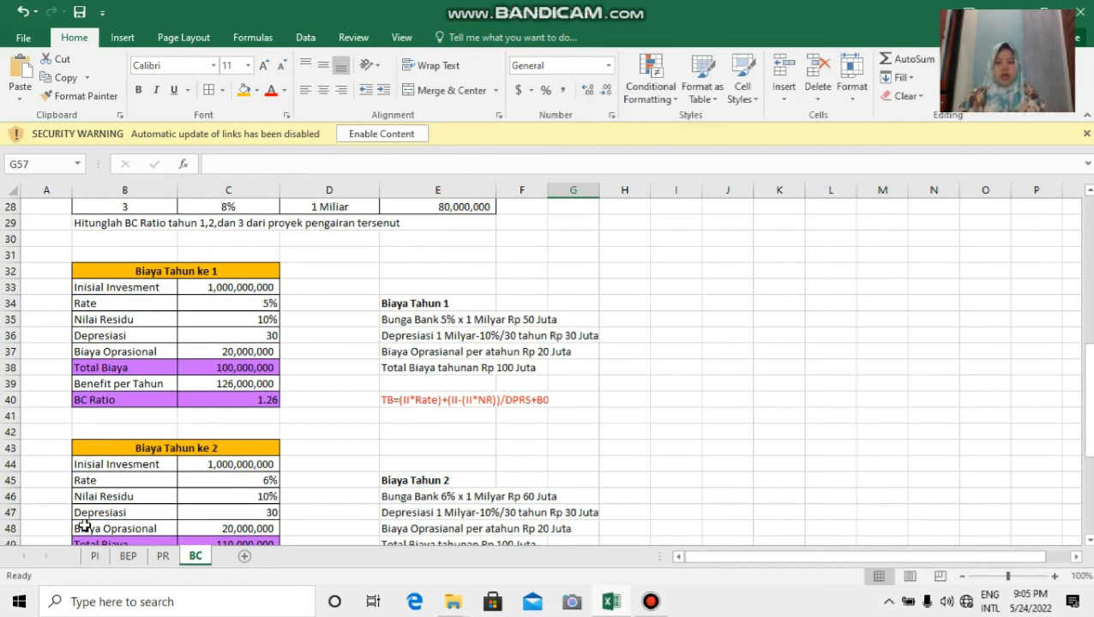
pyautogui.click(94, 555)
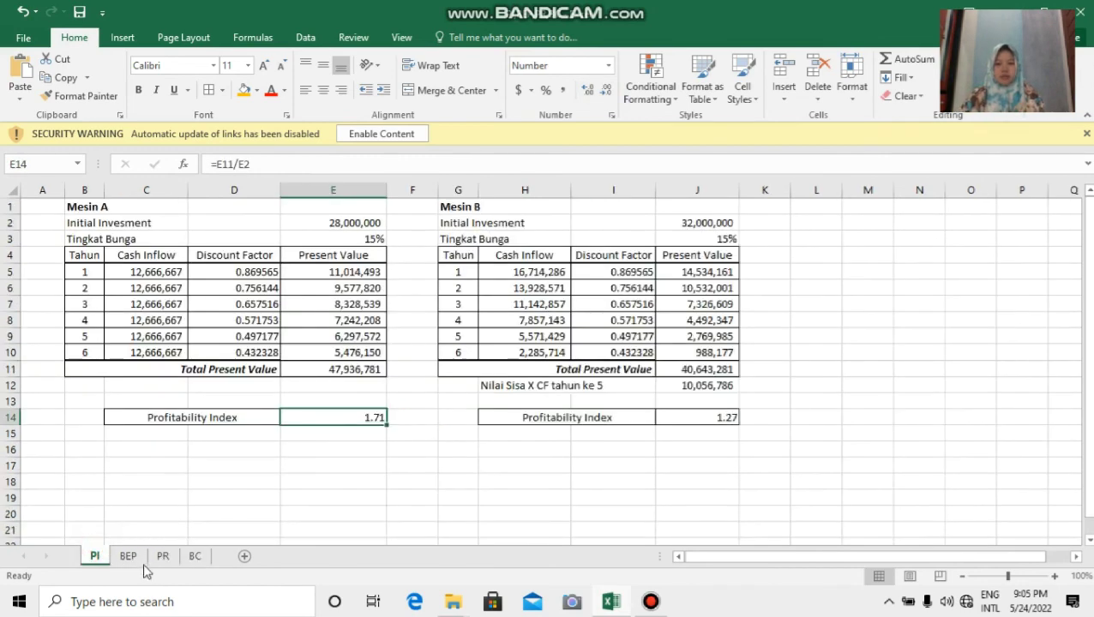
pyautogui.click(128, 555)
pyautogui.click(232, 461)
pyautogui.scroll(-4, 269, 394)
pyautogui.scroll(4, 270, 394)
pyautogui.scroll(-7, 269, 394)
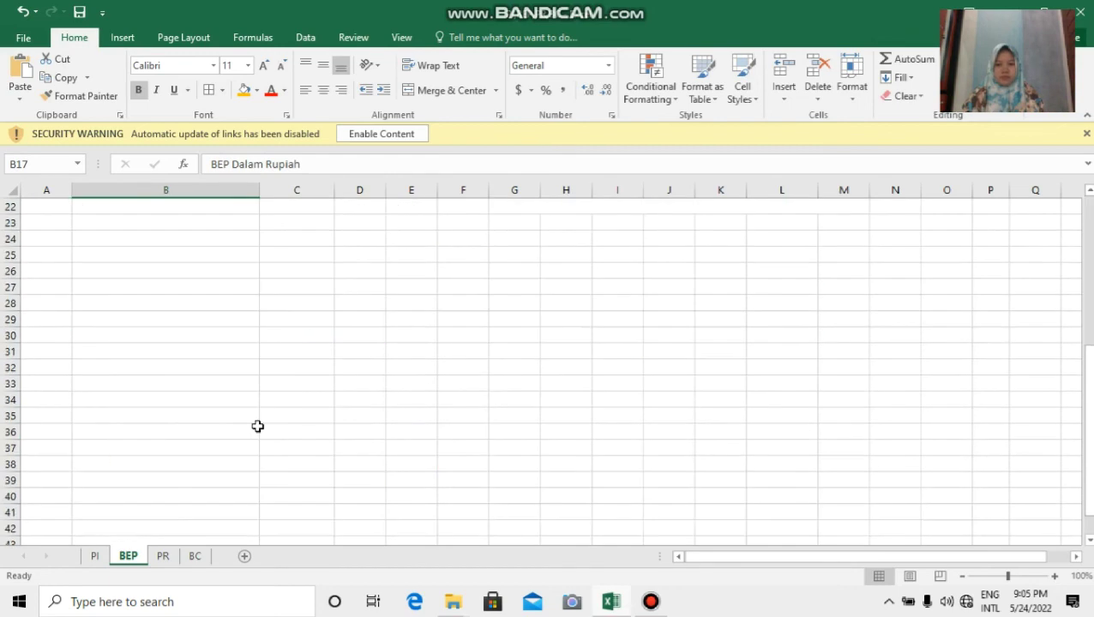
pyautogui.scroll(6, 202, 468)
pyautogui.click(163, 555)
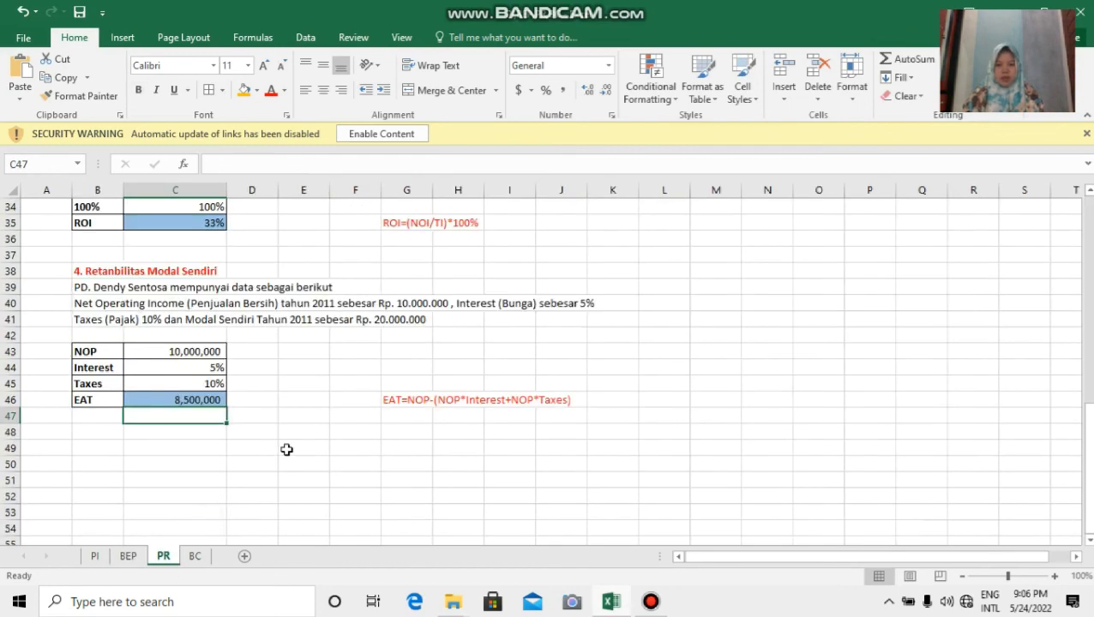
pyautogui.scroll(11, 286, 450)
pyautogui.click(195, 555)
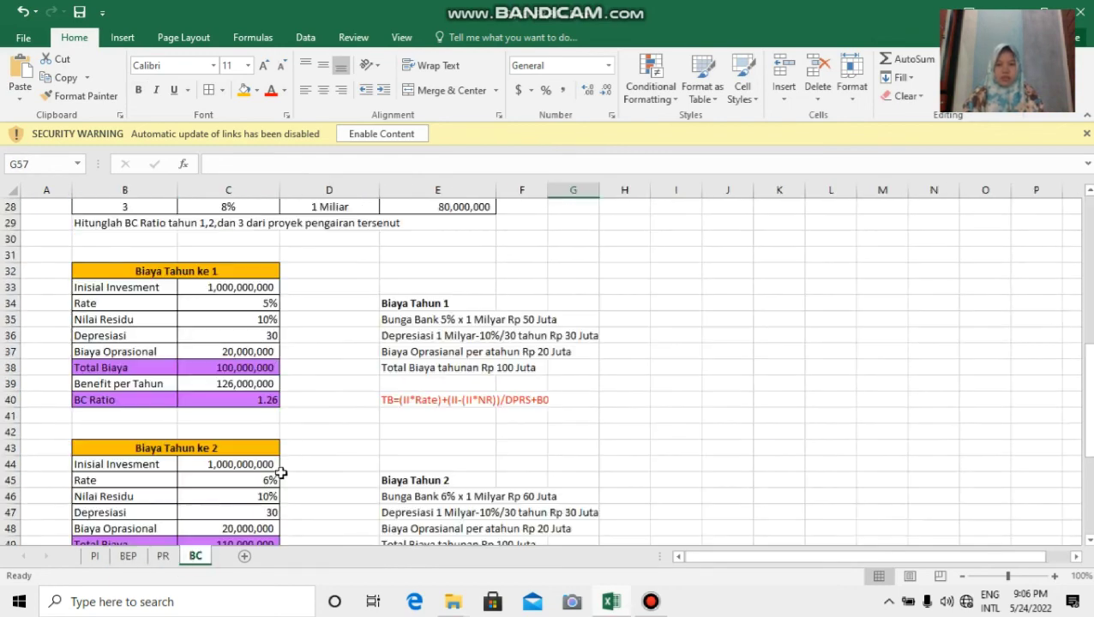
pyautogui.scroll(6, 283, 463)
pyautogui.scroll(3, 289, 453)
pyautogui.scroll(-9, 289, 456)
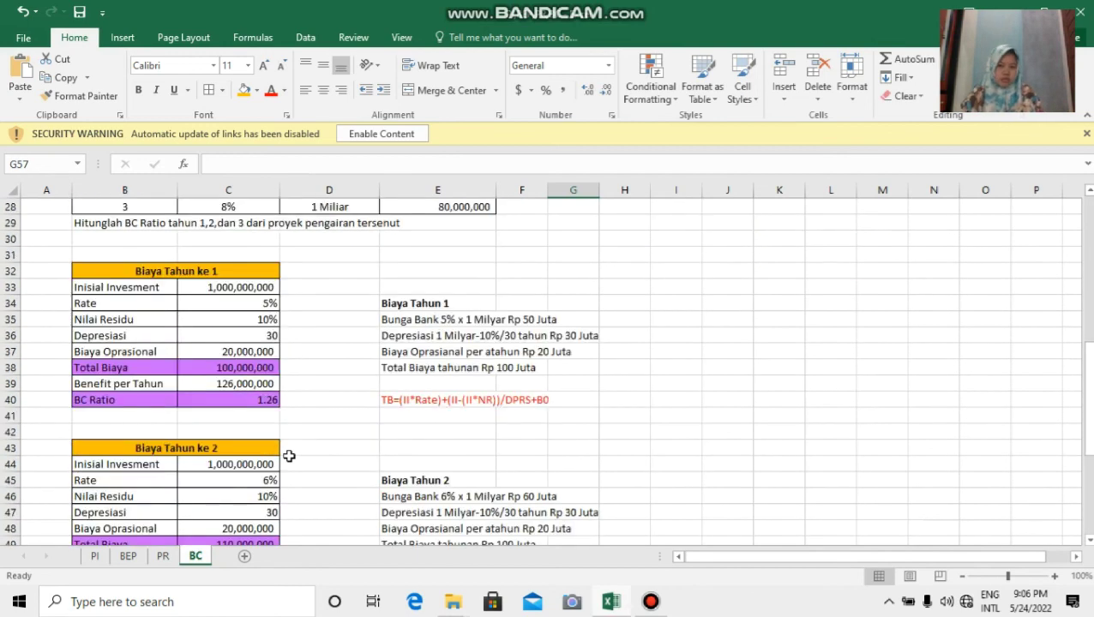
pyautogui.scroll(9, 289, 456)
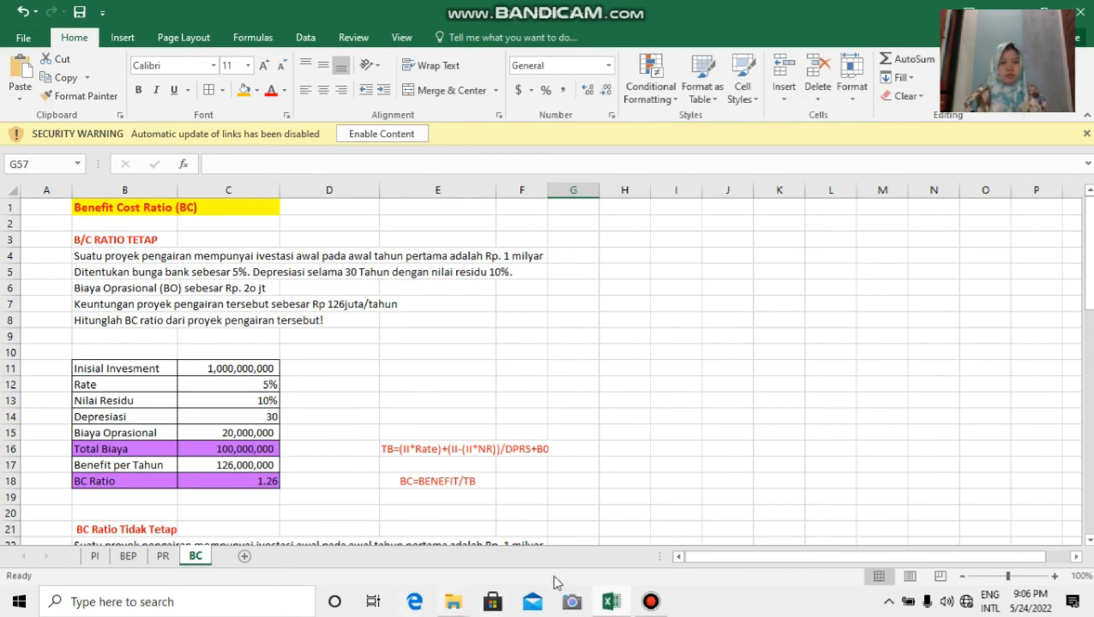
pyautogui.click(651, 602)
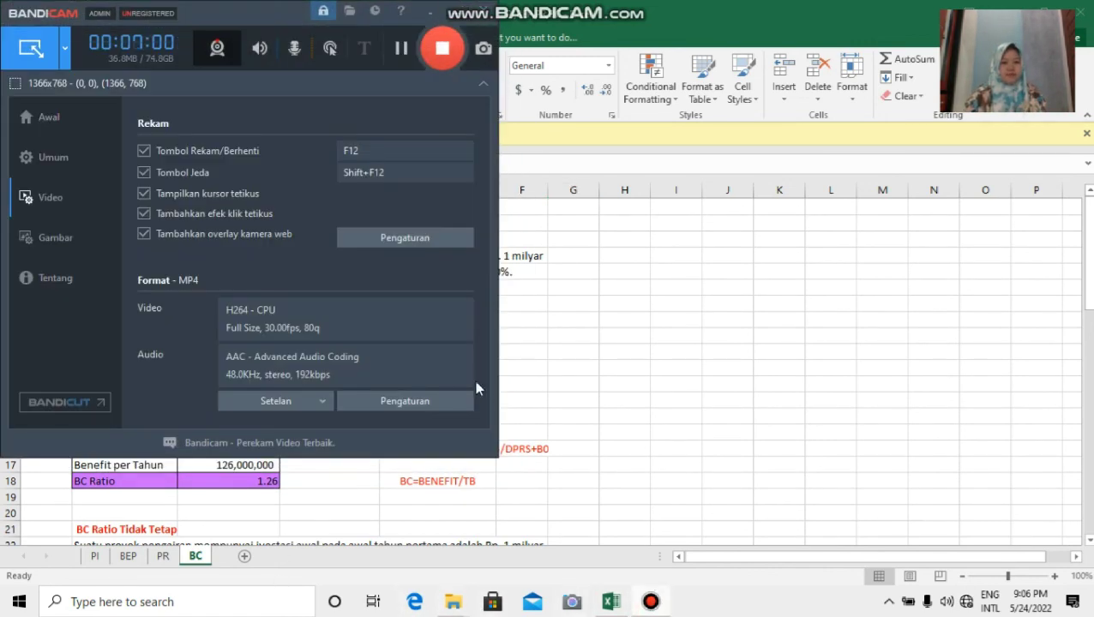